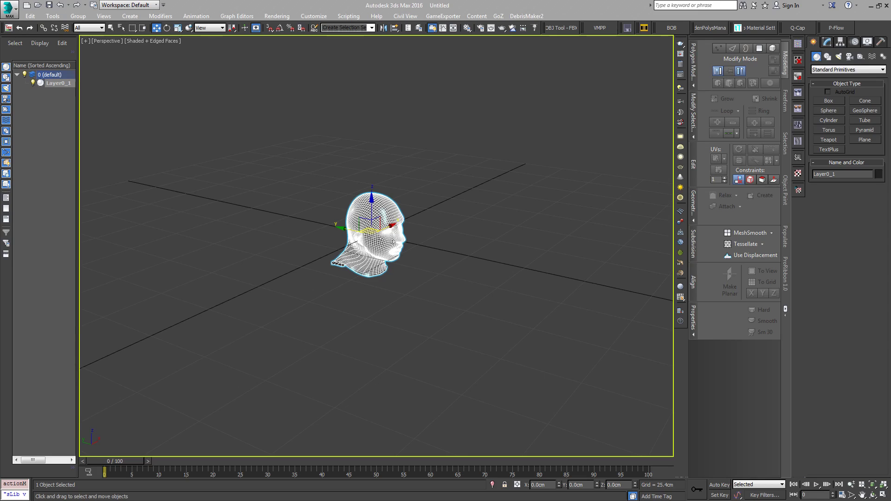
- Create a sphere of about 16.3 cm radius in the Left view, covering the upper part of the head
click(830, 111)
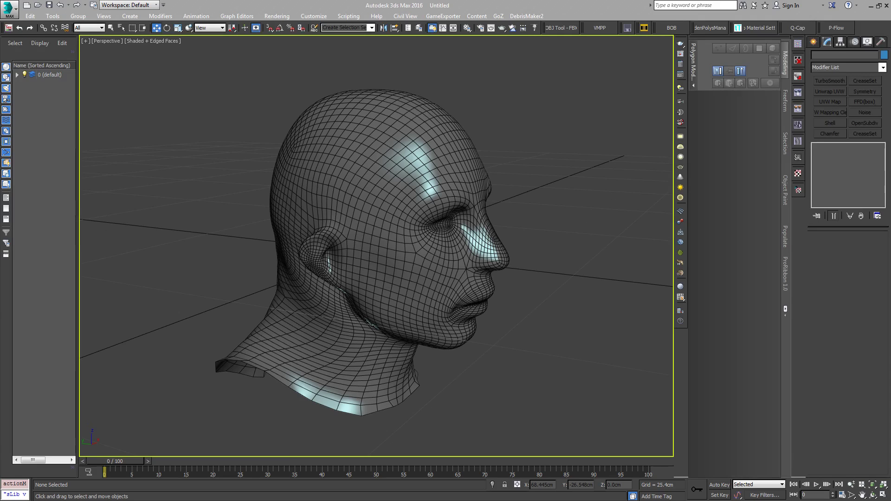
key(alt+Tab)
key(l)
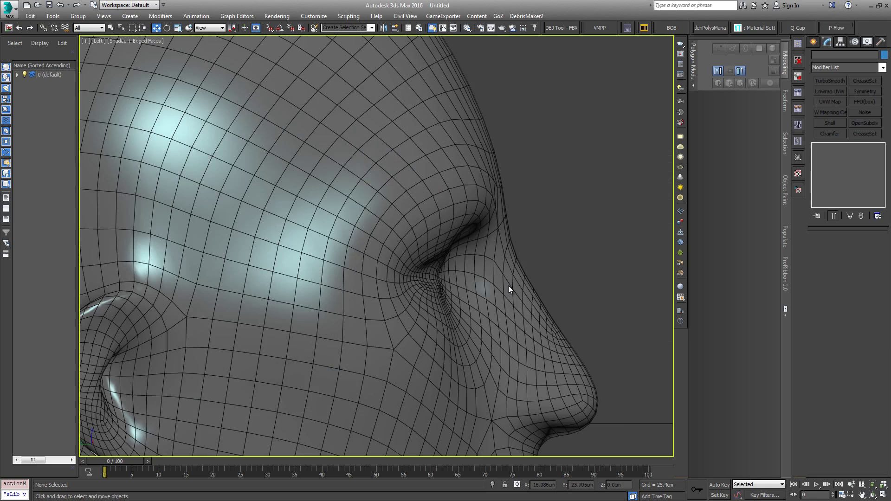
key(z)
middle_drag(495, 280, 495, 305)
scroll(495, 304, down, 2)
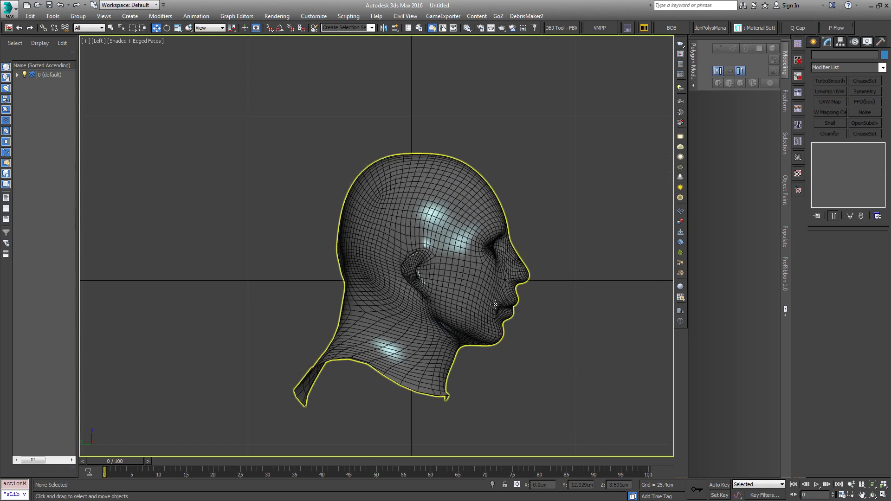
click(814, 43)
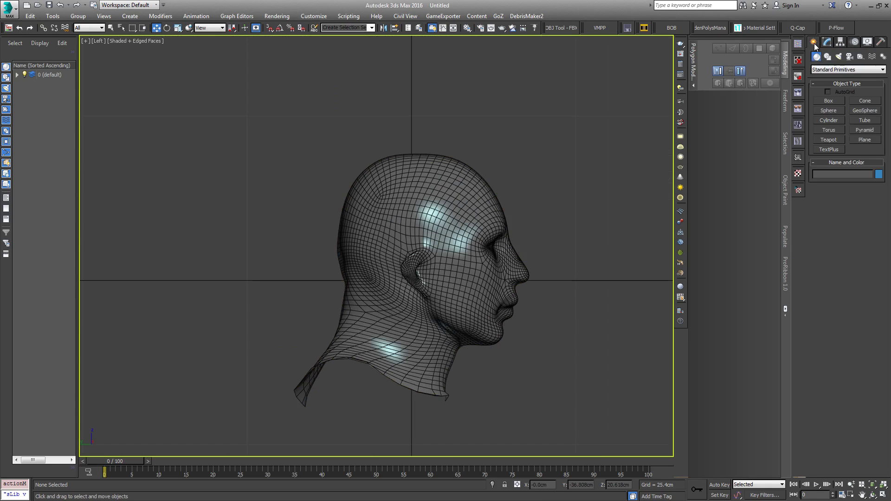
click(829, 110)
drag(420, 257, 459, 356)
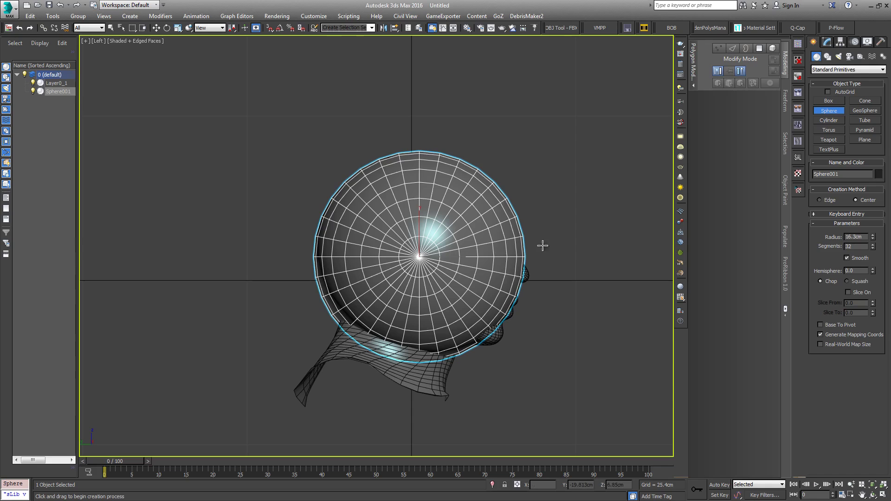
- Scale the sphere's width to about 75% in the wireframe Front view so it matches the head's width
key(f)
scroll(563, 348, up, 3)
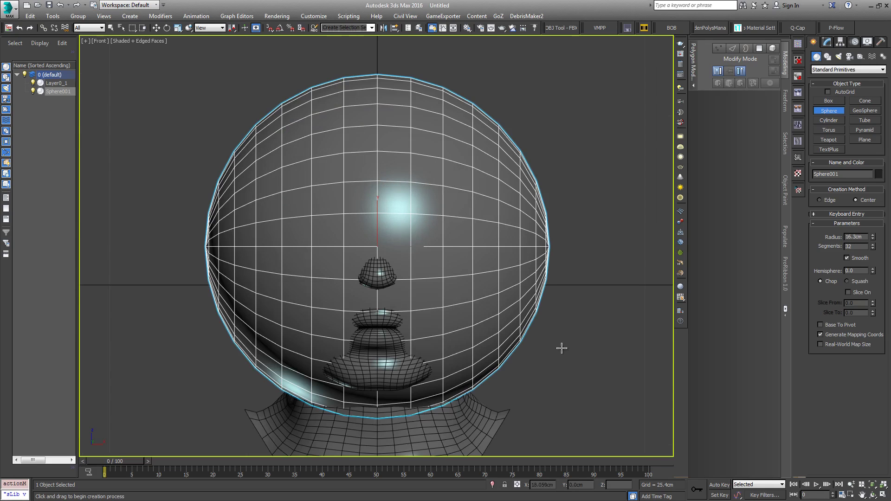
key(F3)
scroll(553, 344, down, 5)
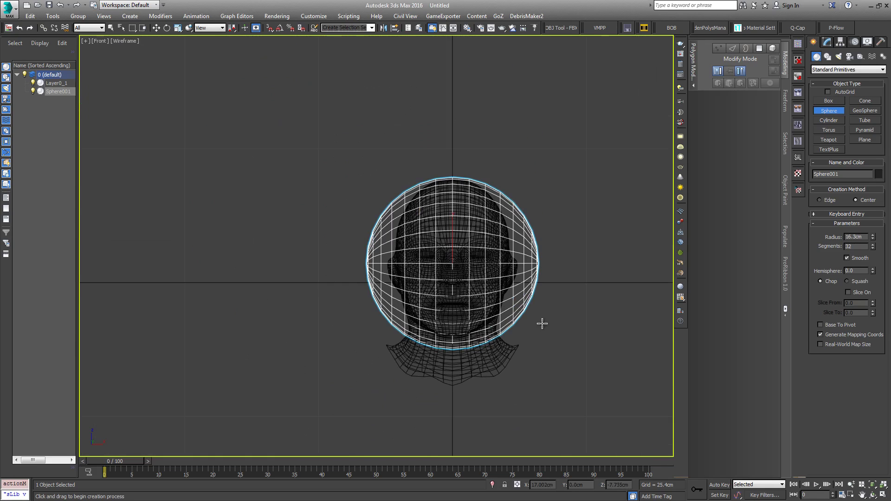
right_click(541, 322)
right_click(543, 334)
click(548, 360)
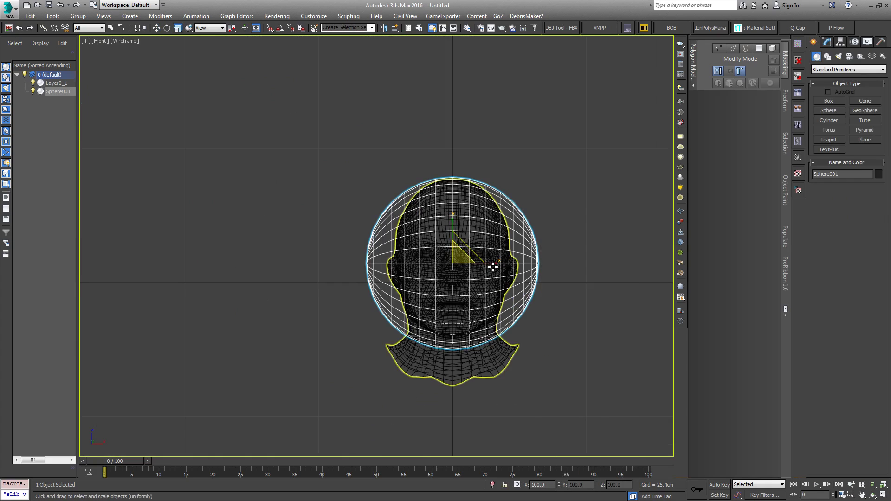
drag(494, 261, 482, 266)
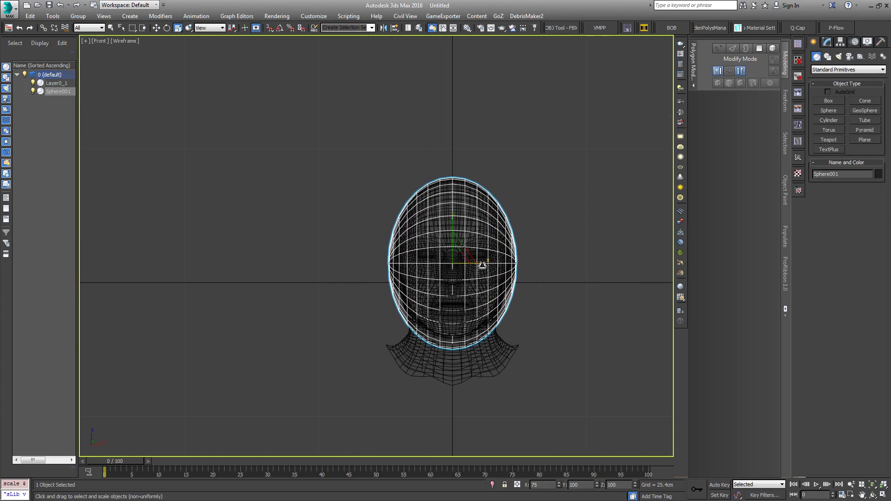
- Scale the sphere's height to about 87% and raise it to align with the top of the head
drag(451, 222, 453, 220)
right_click(452, 226)
click(454, 229)
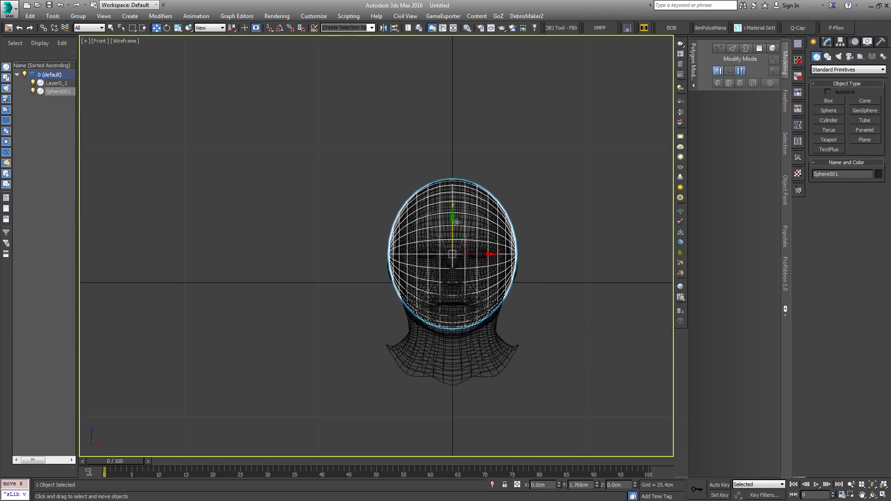
- Scale down the sphere's front-to-back depth in the Left view so it fits the skull
key(l)
scroll(580, 346, up, 2)
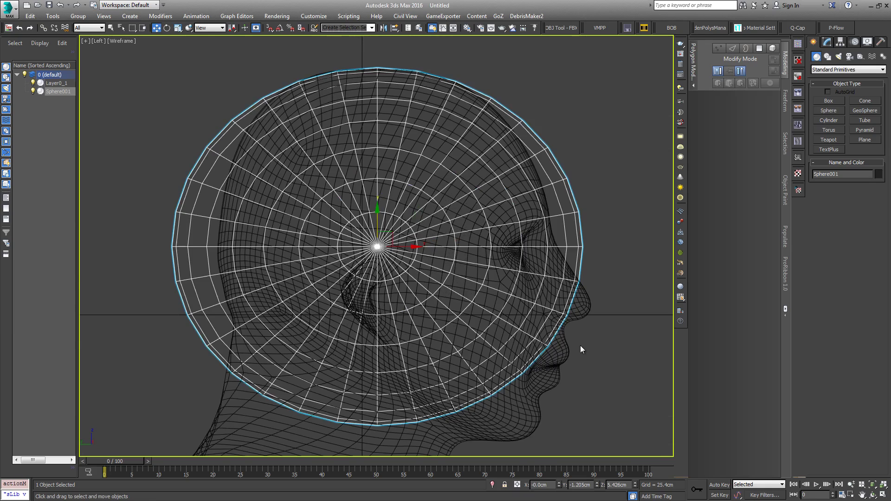
scroll(559, 325, down, 2)
scroll(559, 325, down, 2)
right_click(527, 297)
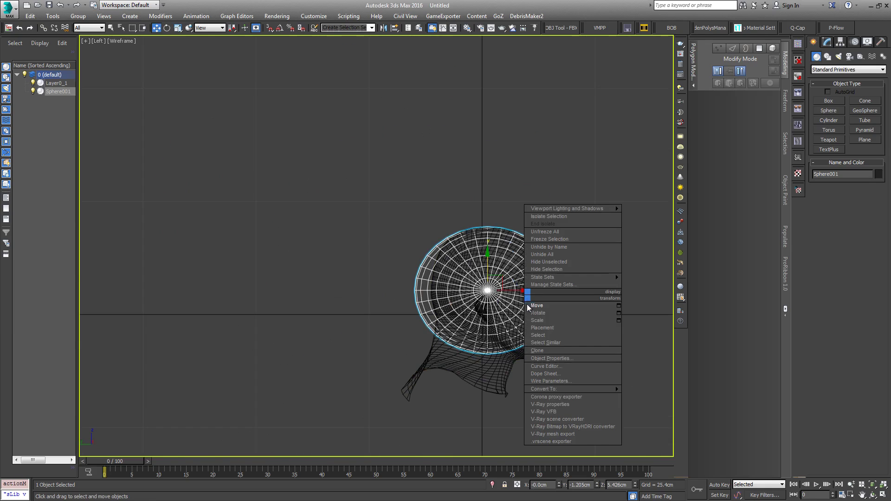
click(555, 319)
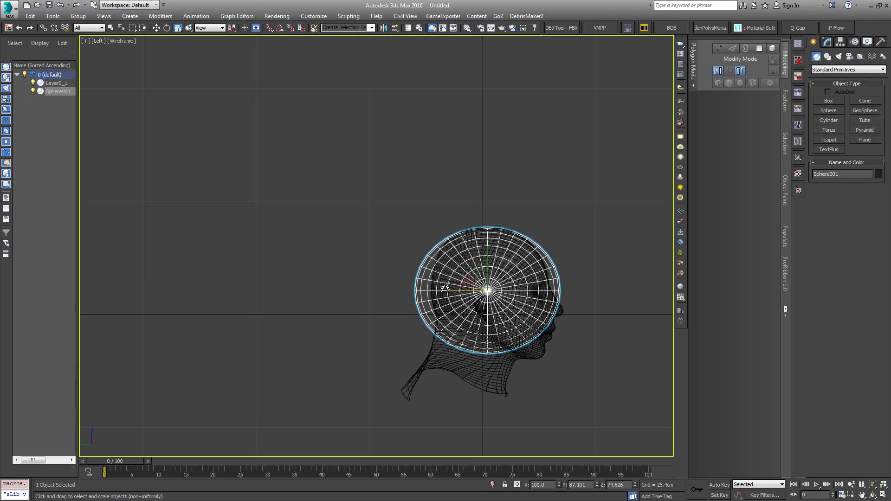
drag(444, 289, 448, 289)
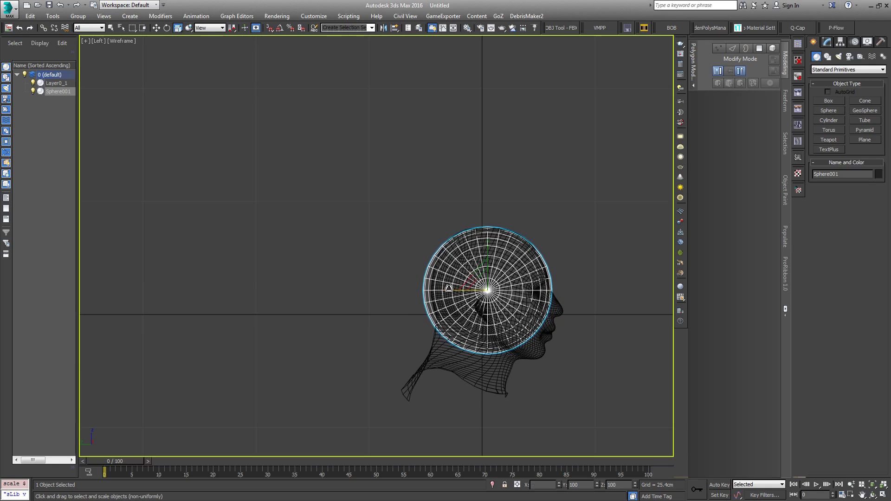
- Move the sphere slightly towards the face in the Left view, to about -1.605 cm on Y
right_click(448, 288)
click(492, 293)
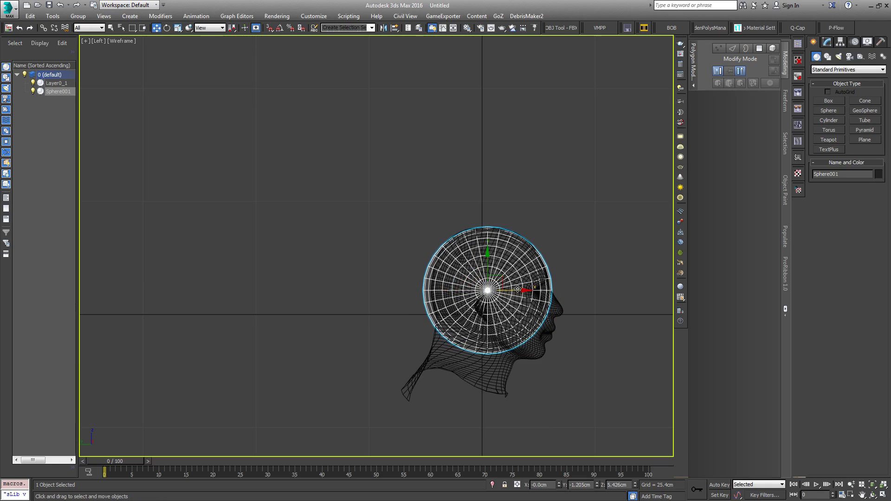
drag(518, 290, 520, 289)
middle_drag(497, 318, 457, 298)
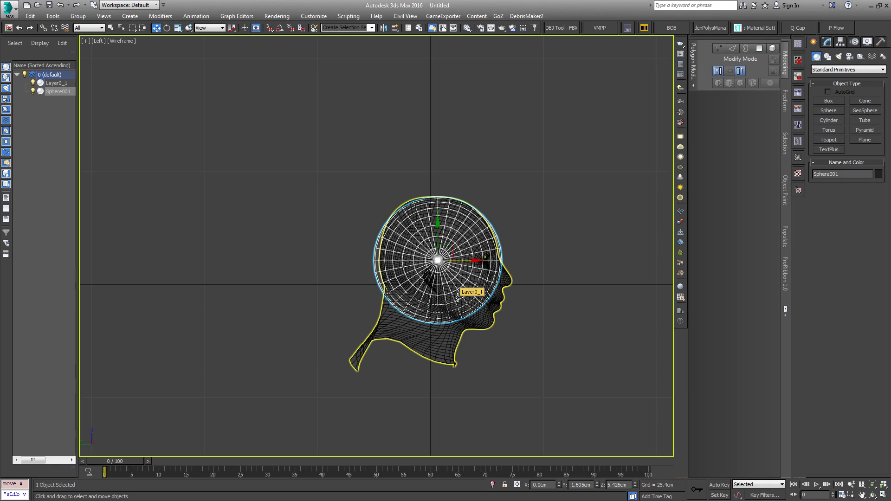
- Convert the scaled sphere to an Editable Poly
right_click(467, 273)
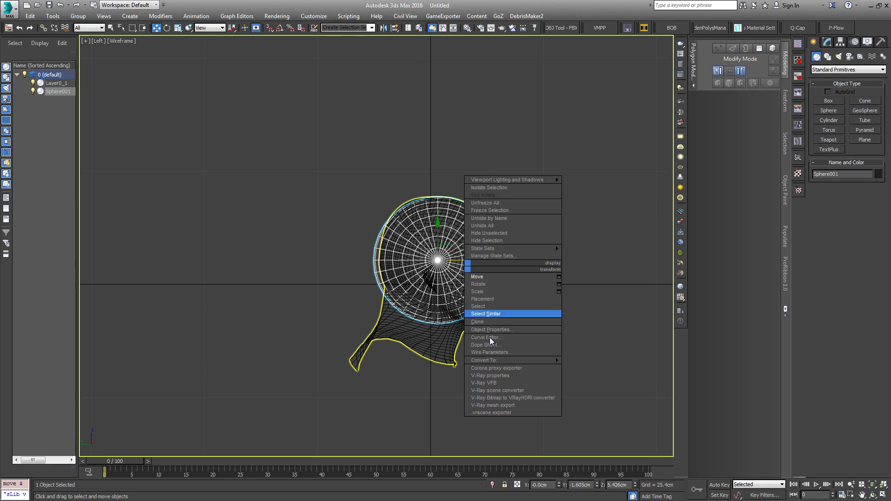
mouse_move(522, 362)
click(596, 367)
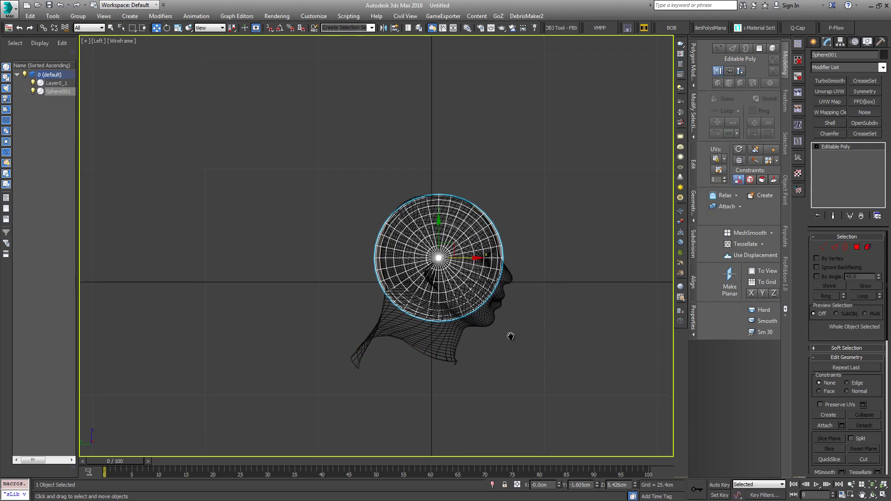
- Select all polygons in the lower half of the sphere and delete them, keeping the upper dome
middle_drag(511, 334, 467, 310)
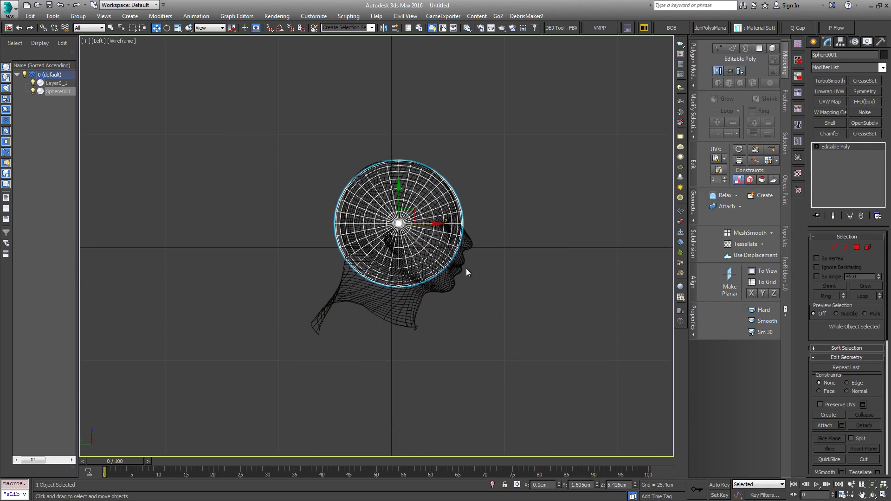
click(857, 247)
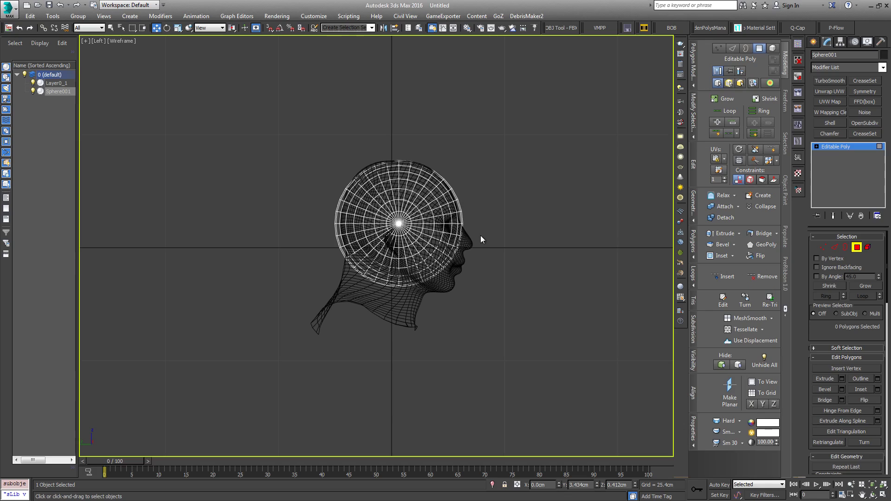
drag(285, 320, 285, 320)
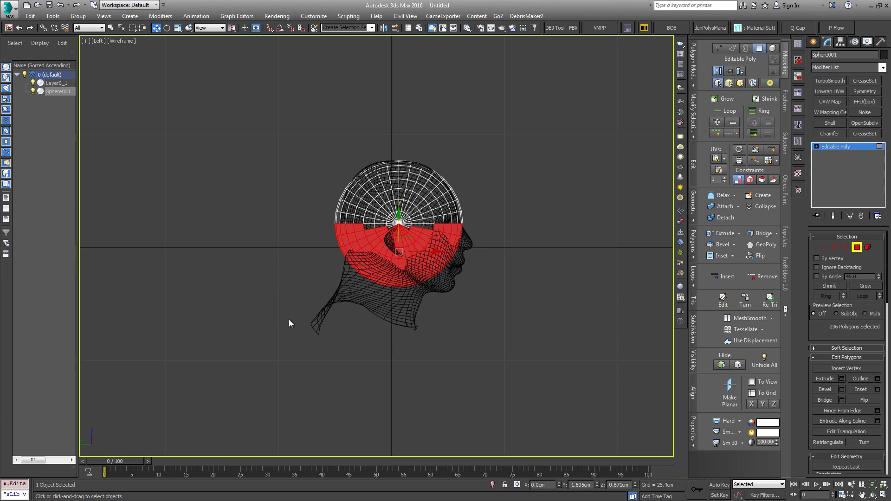
drag(533, 234, 535, 232)
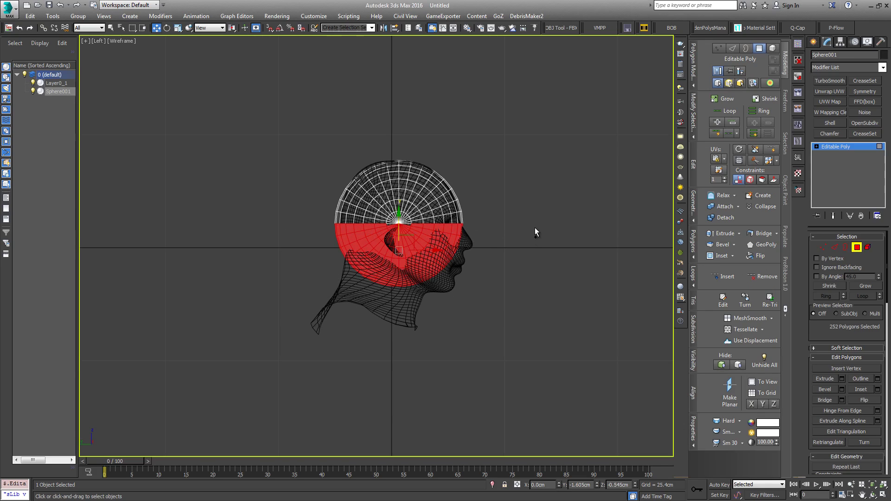
ctrl+drag(331, 339, 484, 226)
key(Delete)
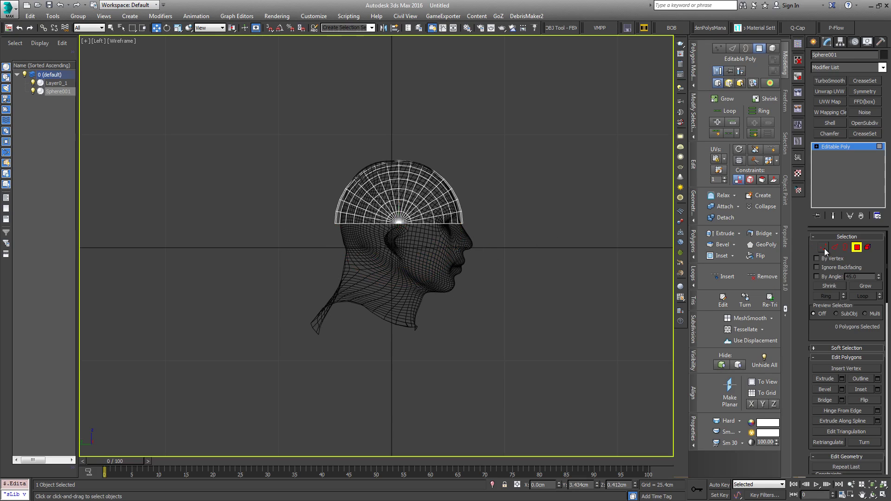
- Select the dome's side pole vertex, convert the selection to its surrounding polygons and collapse them
key(1)
scroll(397, 241, up, 5)
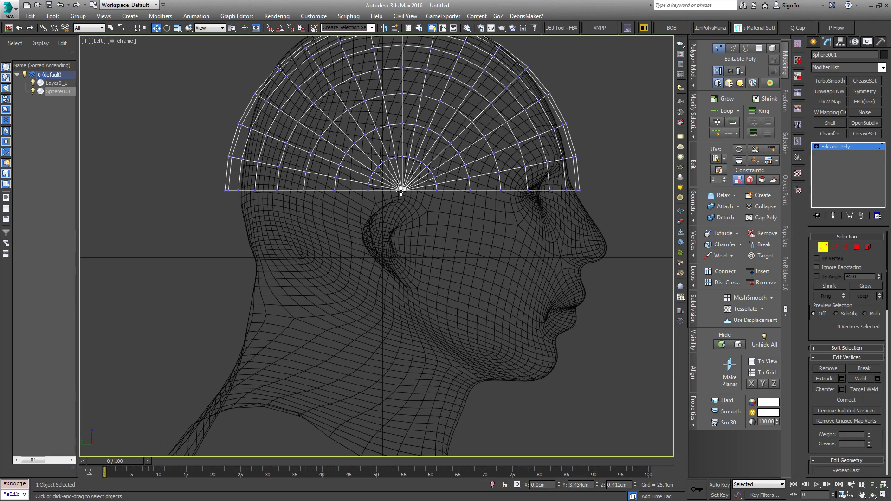
click(402, 191)
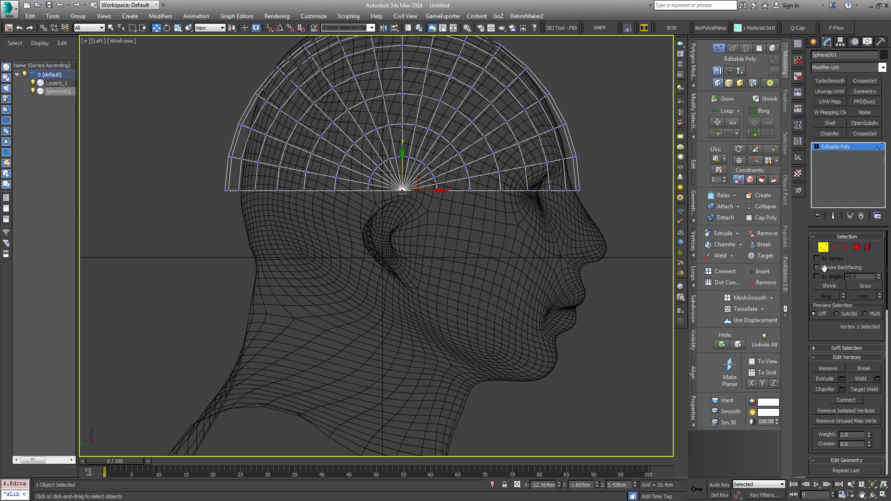
ctrl+click(857, 248)
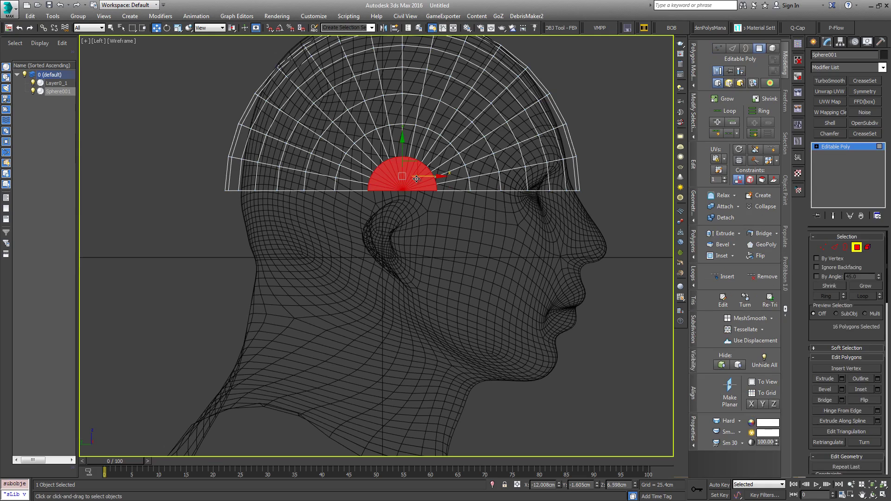
key(ctrl+alt+c)
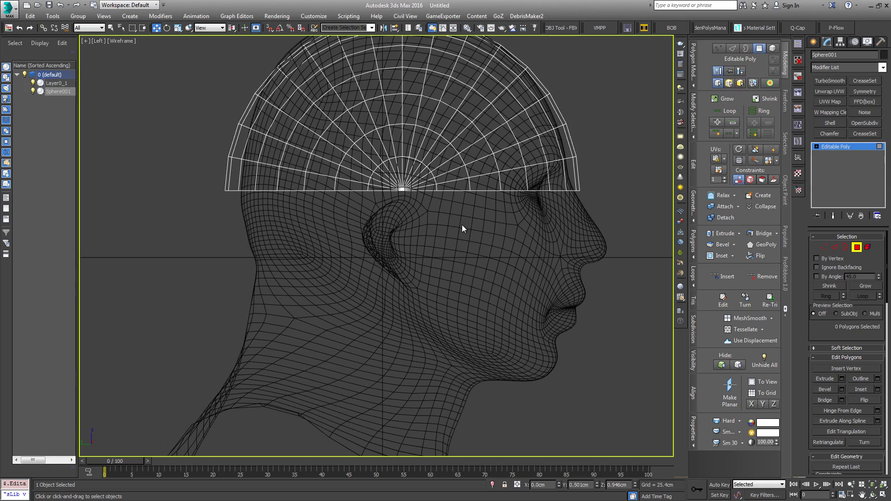
- Delete the +X half of the dome's polygons in the Front view, up to the head's centre line
key(f)
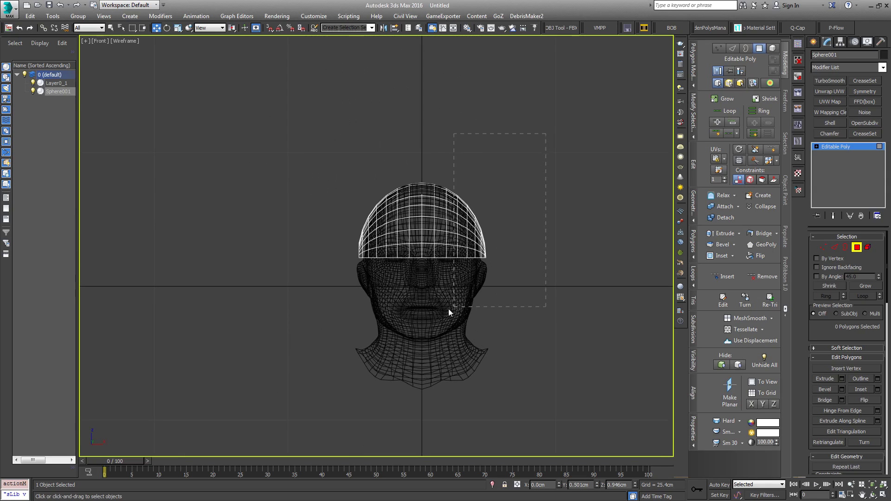
drag(448, 308, 428, 314)
key(Delete)
middle_drag(426, 317, 447, 313)
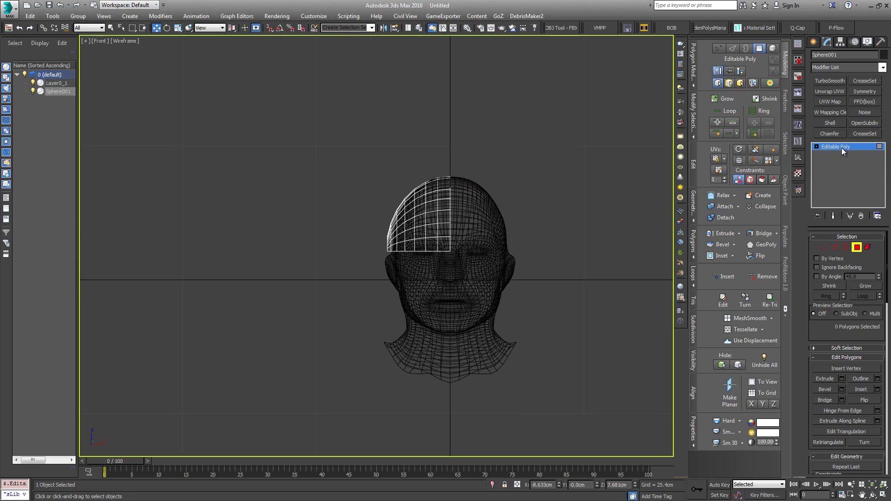
click(863, 92)
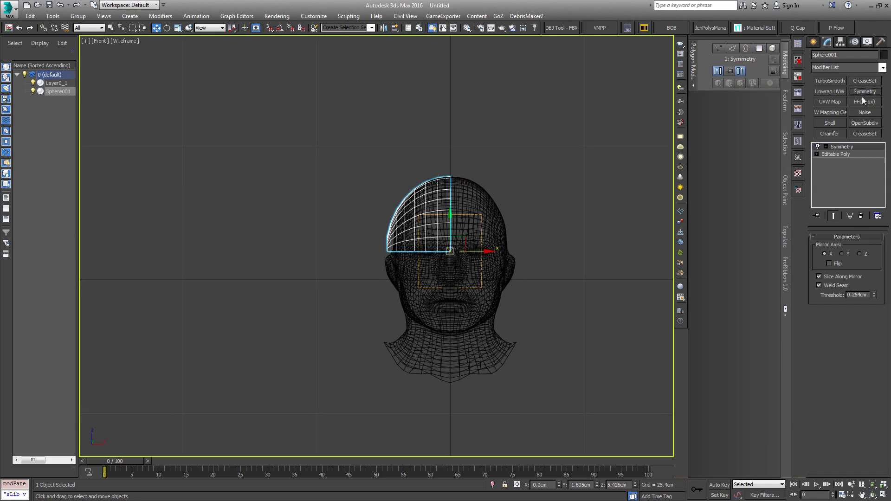
middle_drag(499, 286, 359, 261)
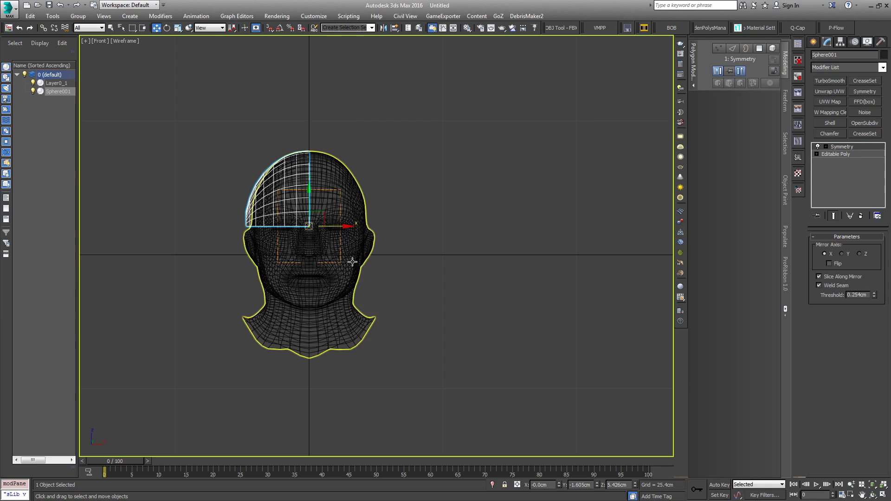
click(862, 216)
- Apply Reset XForm to the half dome and collapse its modifier stack back to an Editable Poly
click(882, 41)
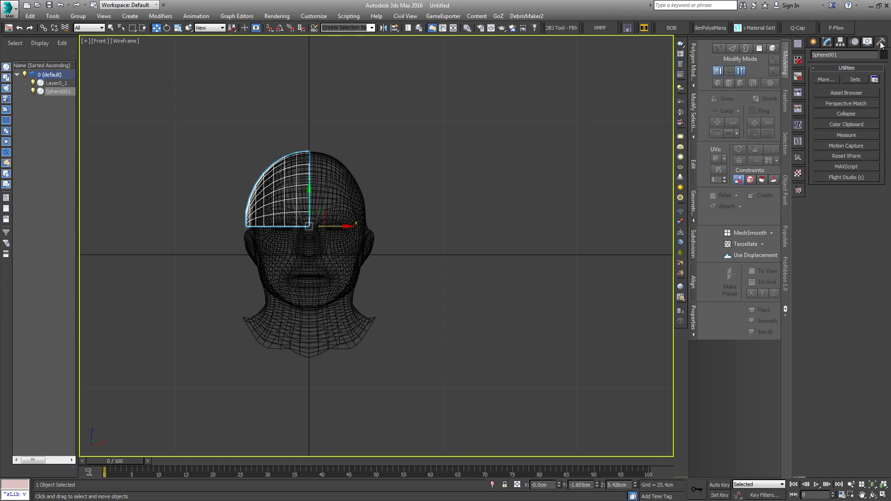
click(816, 42)
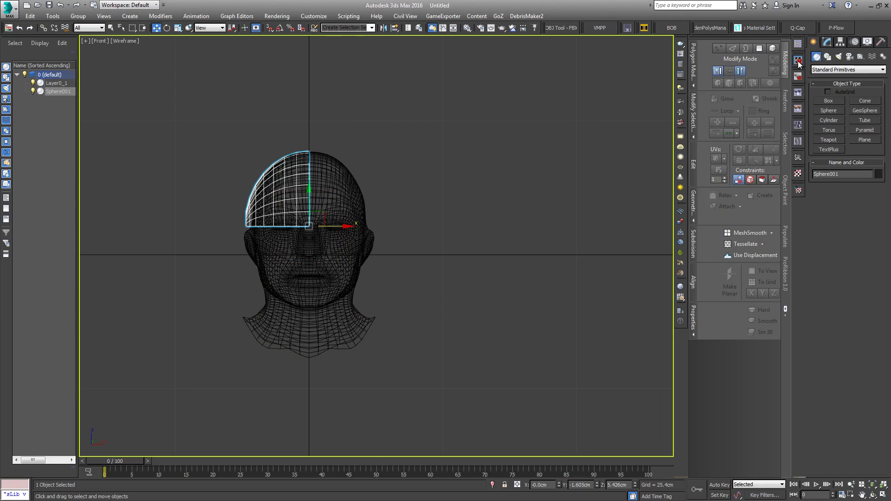
click(798, 61)
click(822, 43)
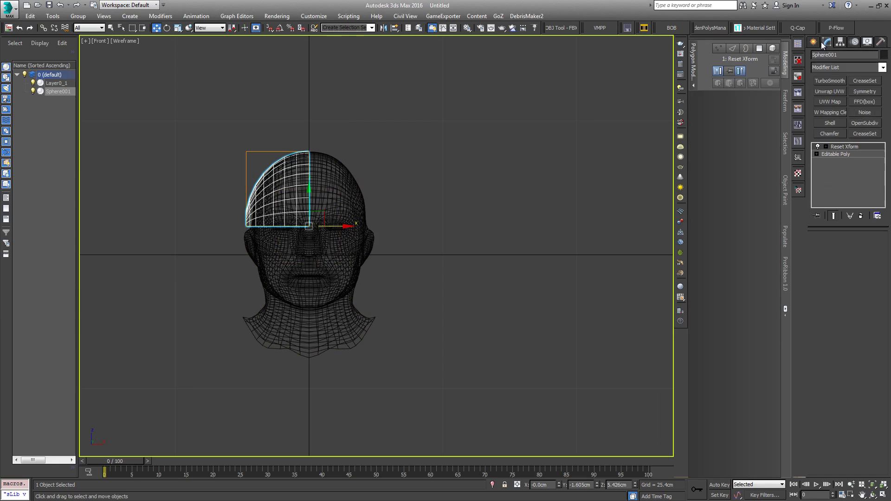
right_click(852, 147)
click(810, 237)
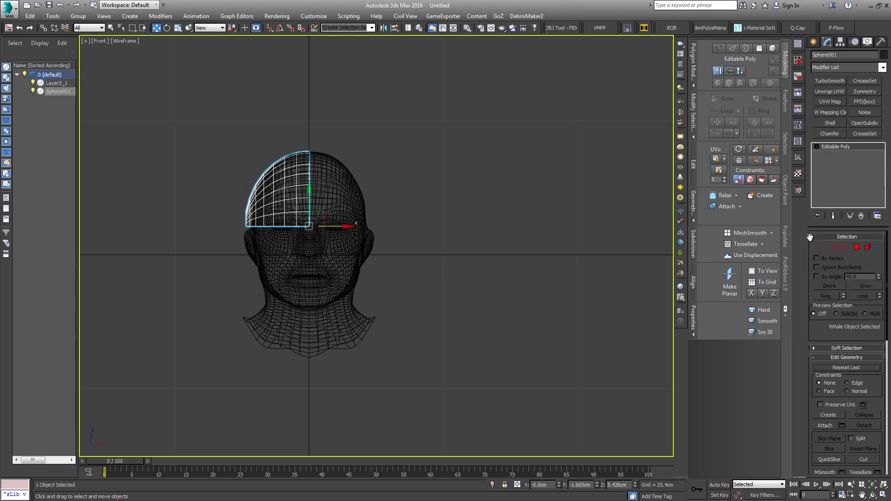
- Add a Symmetry modifier to the half dome, mirrored across X with Flip enabled and a weld threshold of 0.025 cm
click(858, 91)
middle_drag(443, 244, 537, 244)
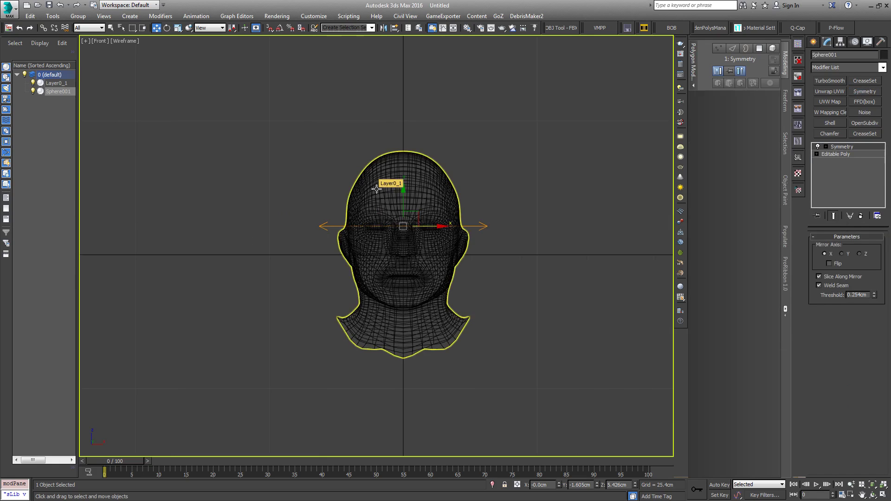
middle_drag(377, 189, 362, 191)
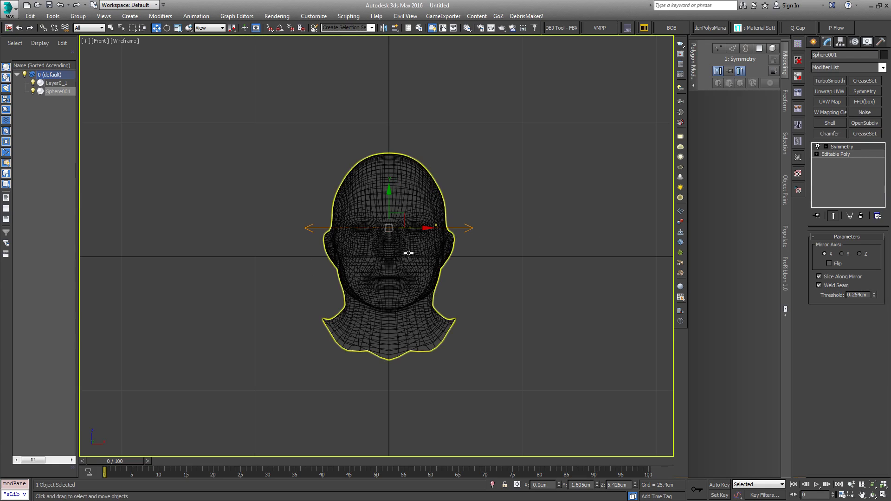
middle_drag(408, 253, 376, 247)
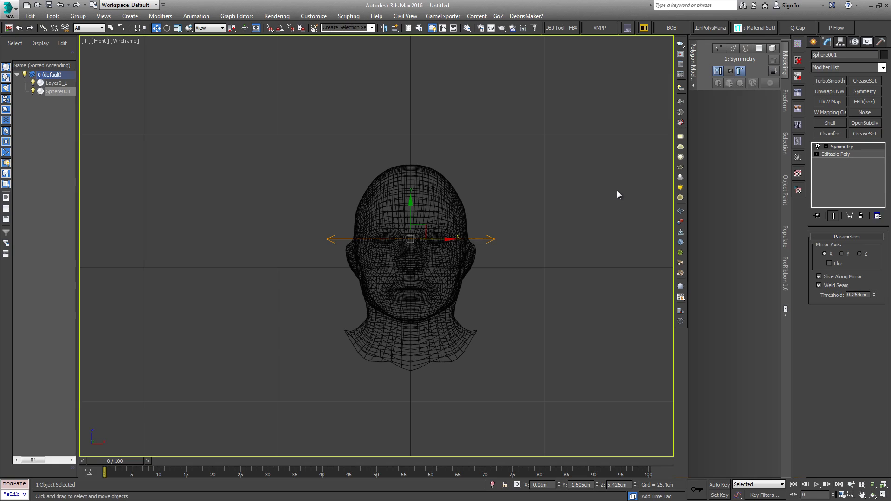
click(830, 264)
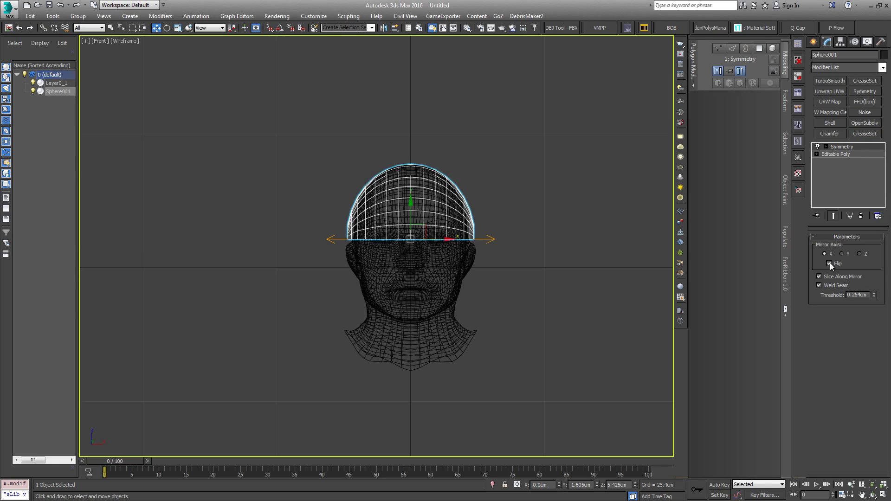
click(875, 293)
mouse_move(381, 313)
middle_down()
mouse_move(406, 306)
mouse_move(384, 315)
middle_up()
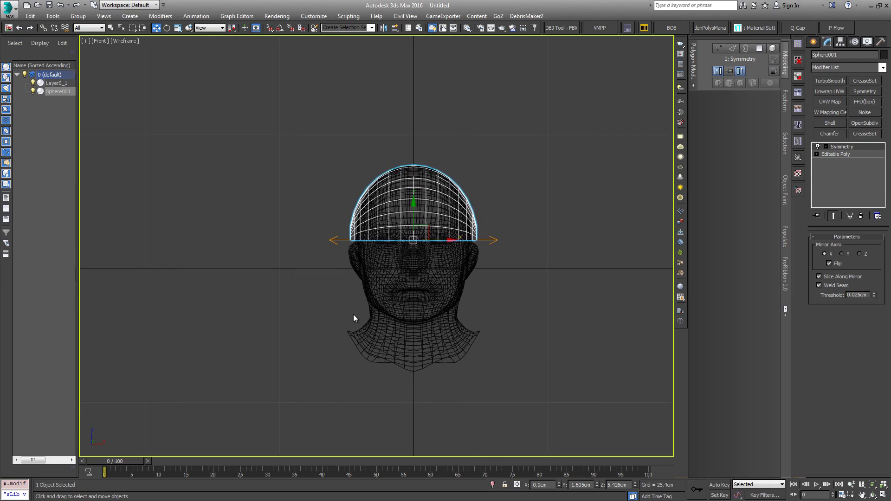
- Show the model shaded with edged faces in the Left view and isolate the dome from the head mesh
key(F3)
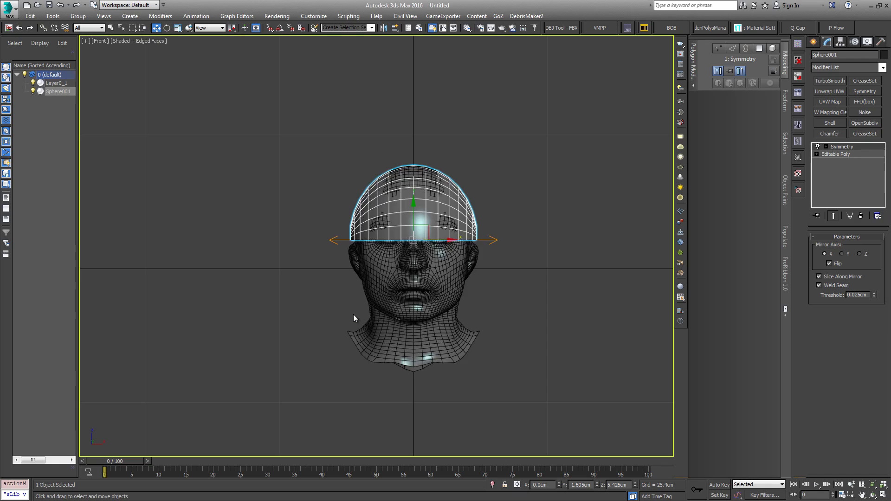
key(l)
scroll(409, 269, up, 5)
scroll(408, 268, up, 2)
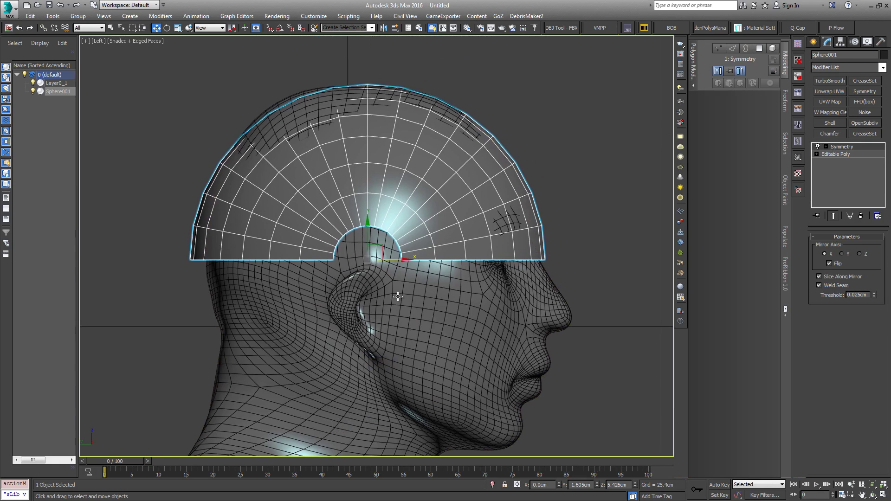
scroll(406, 348, down, 5)
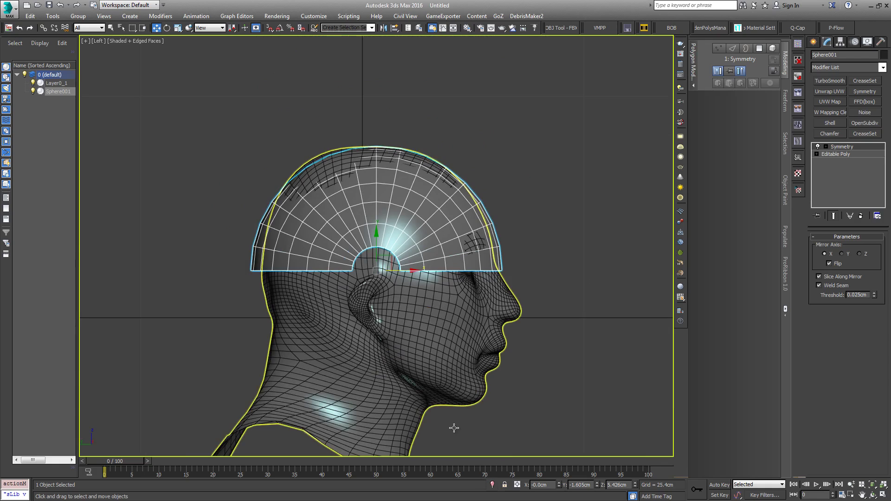
click(493, 485)
scroll(480, 334, up, 1)
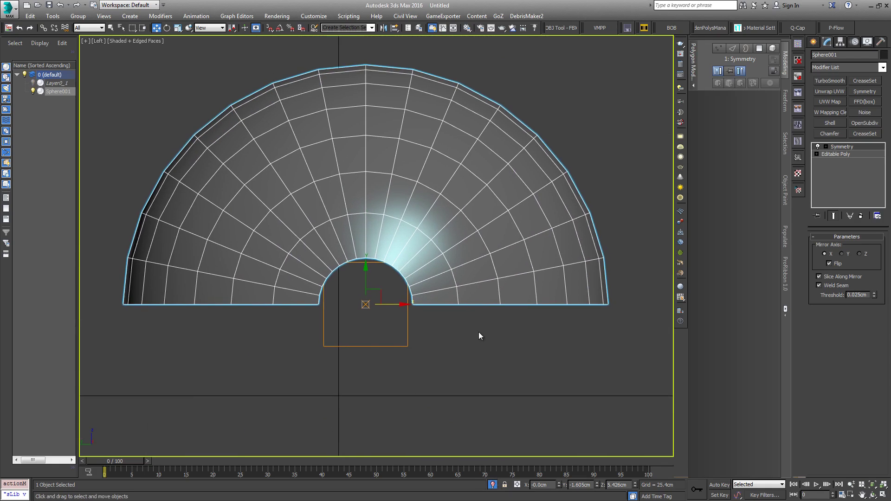
scroll(478, 335, down, 4)
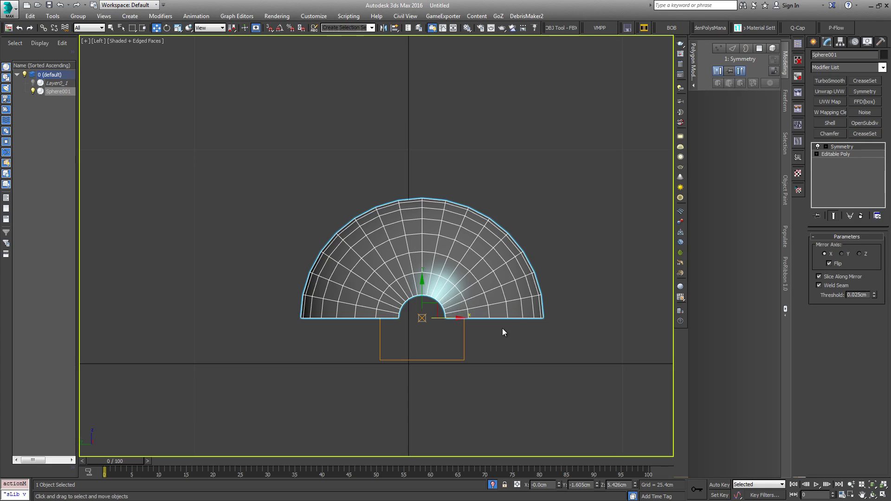
- Select the dome's edge loop around the side opening and scale it wider and taller with the Edge constraint
click(844, 155)
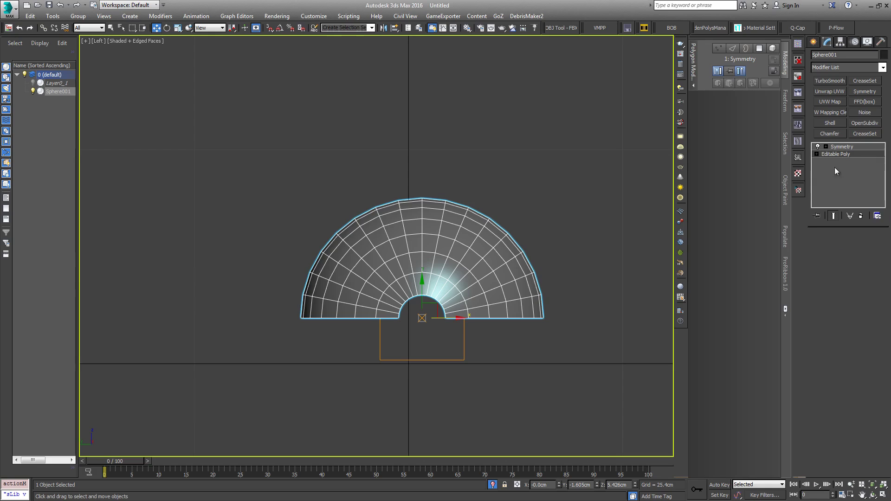
scroll(402, 234, up, 5)
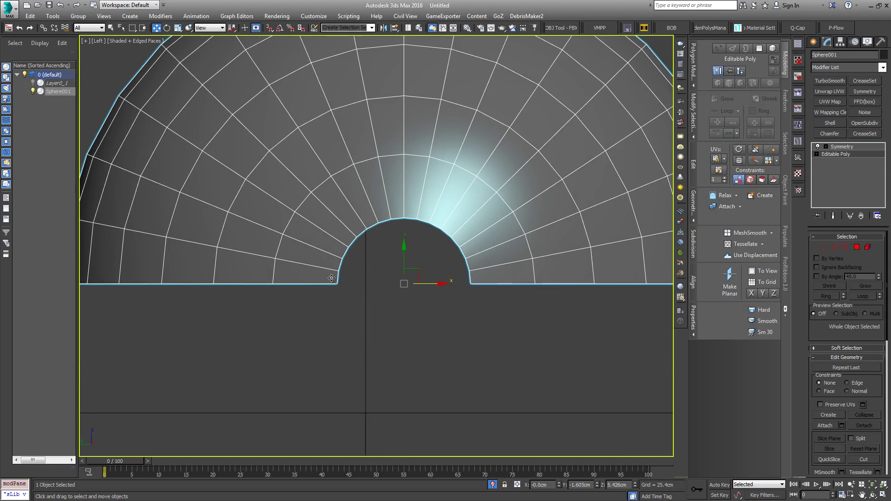
click(834, 247)
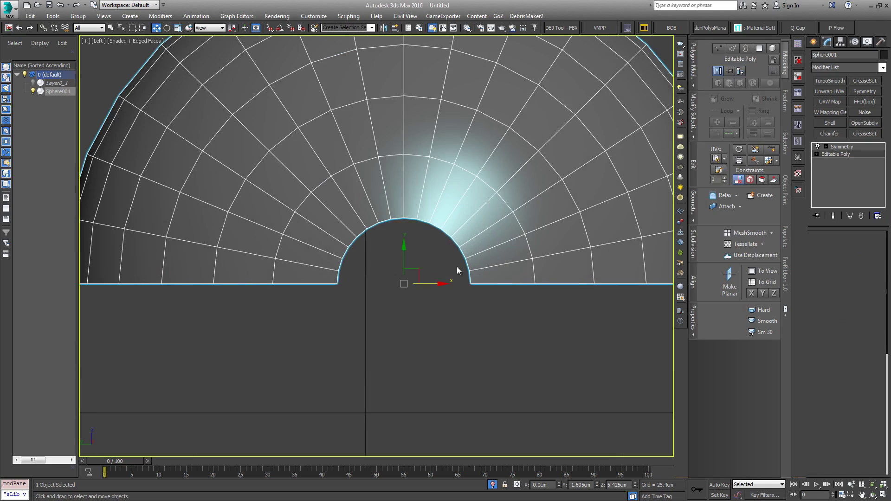
double_click(435, 229)
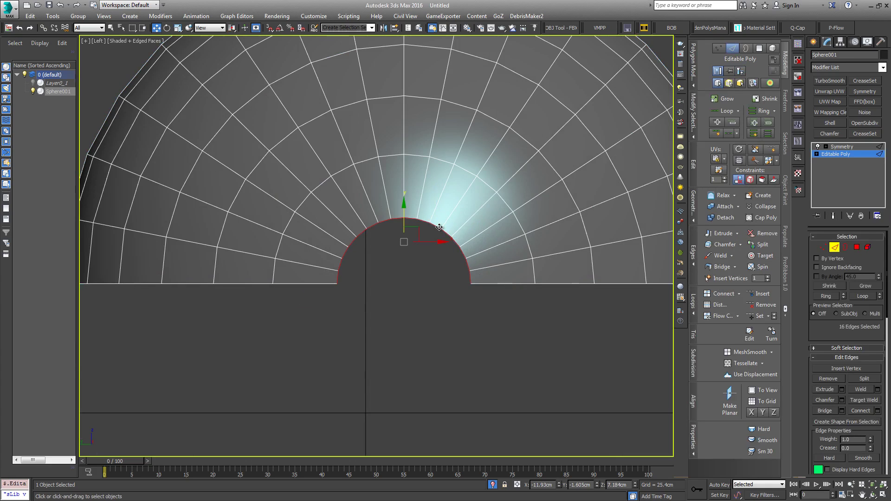
right_click(437, 228)
click(451, 250)
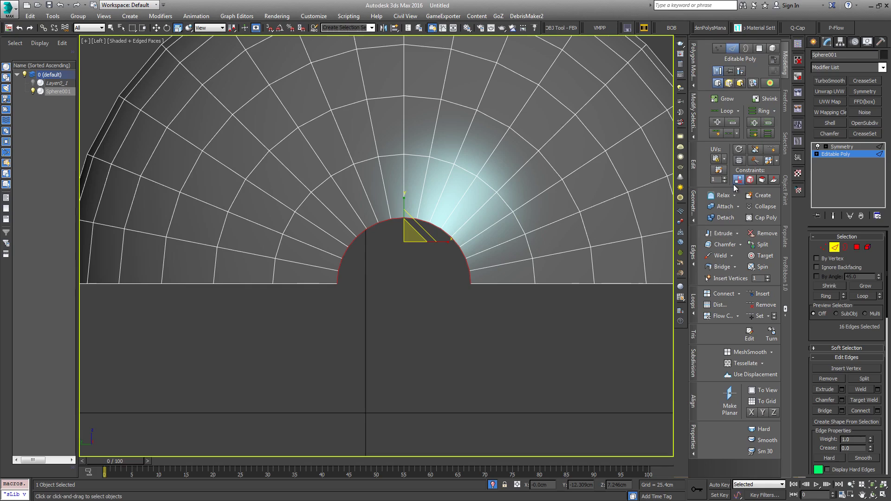
drag(423, 231, 436, 224)
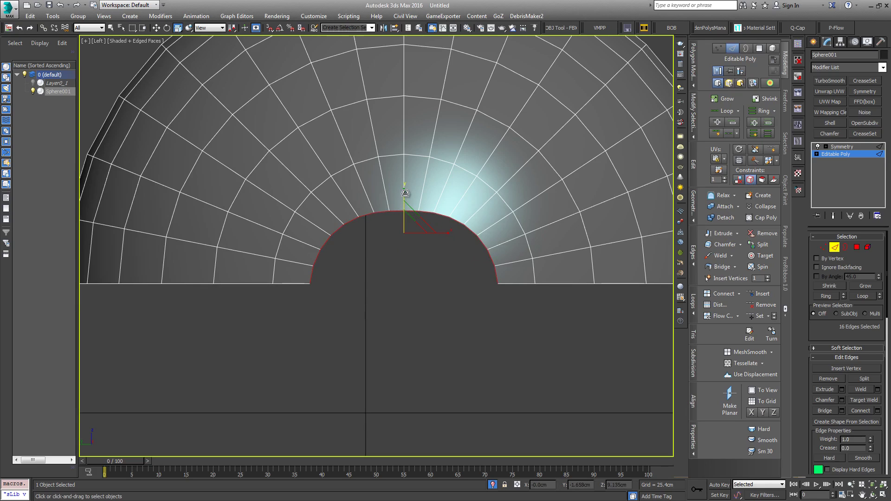
drag(405, 193, 406, 180)
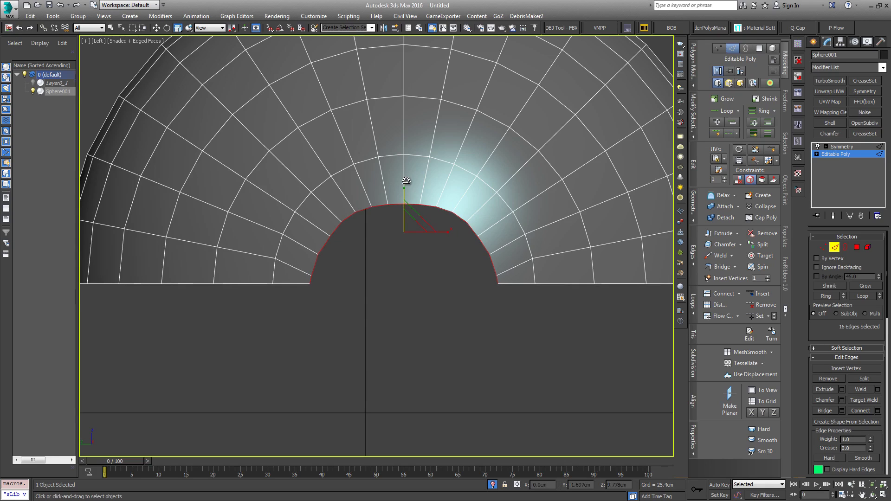
- Raise the vertices at the crown of the side opening, narrowing the selection toward the middle vertex, to round its arch
middle_drag(434, 260, 367, 245)
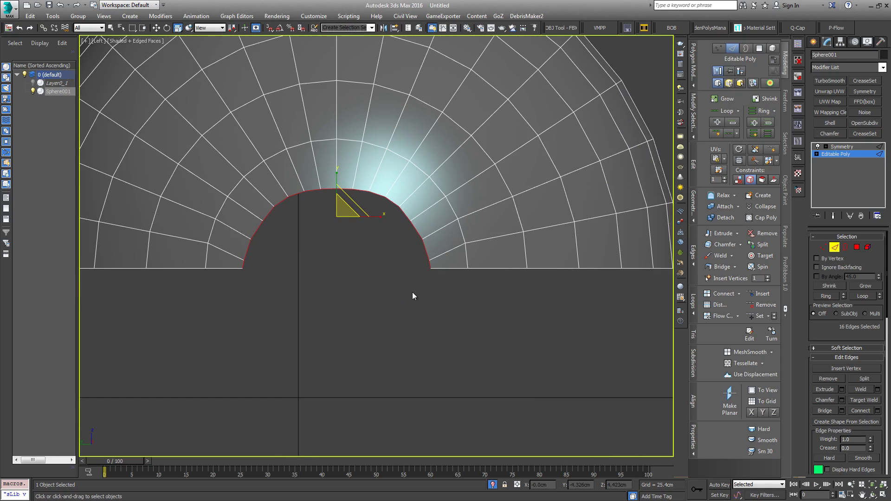
mouse_move(413, 293)
alt+middle_down()
mouse_move(330, 301)
mouse_move(362, 286)
mouse_move(327, 295)
mouse_move(385, 266)
mouse_move(487, 291)
mouse_move(384, 299)
mouse_move(408, 296)
alt+middle_up()
key(l)
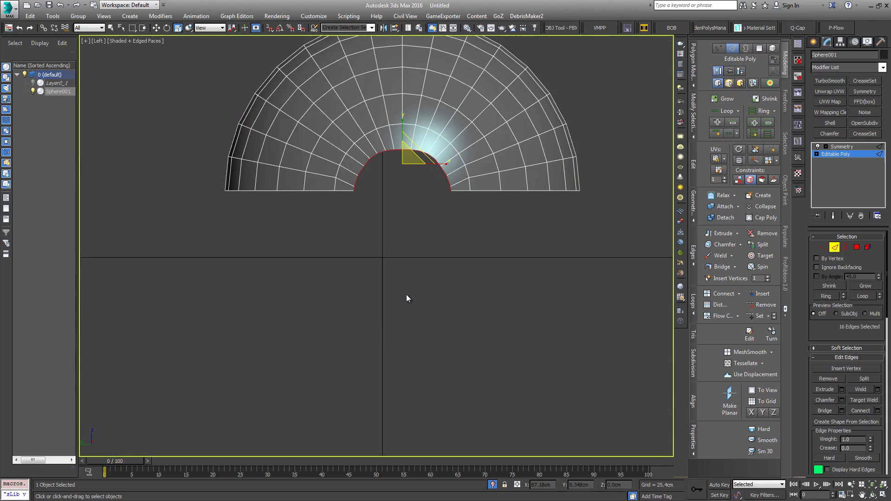
scroll(405, 295, up, 5)
scroll(417, 286, down, 2)
scroll(416, 286, down, 2)
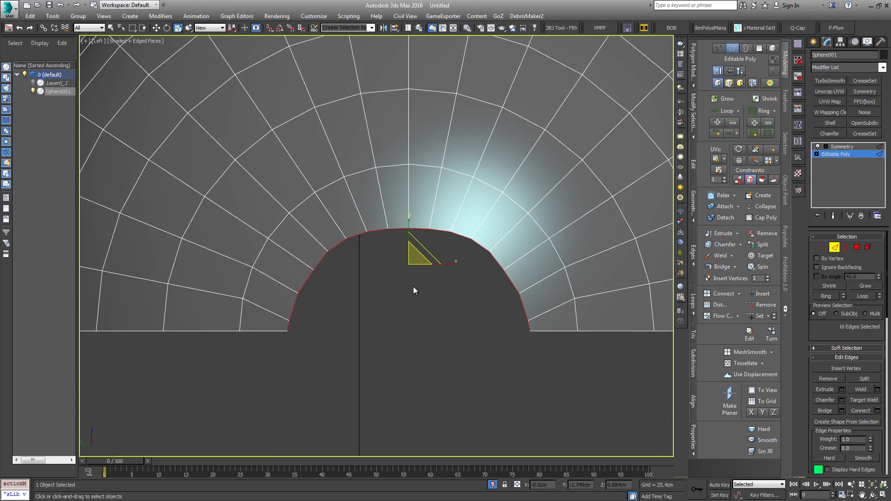
click(823, 247)
drag(466, 210, 464, 210)
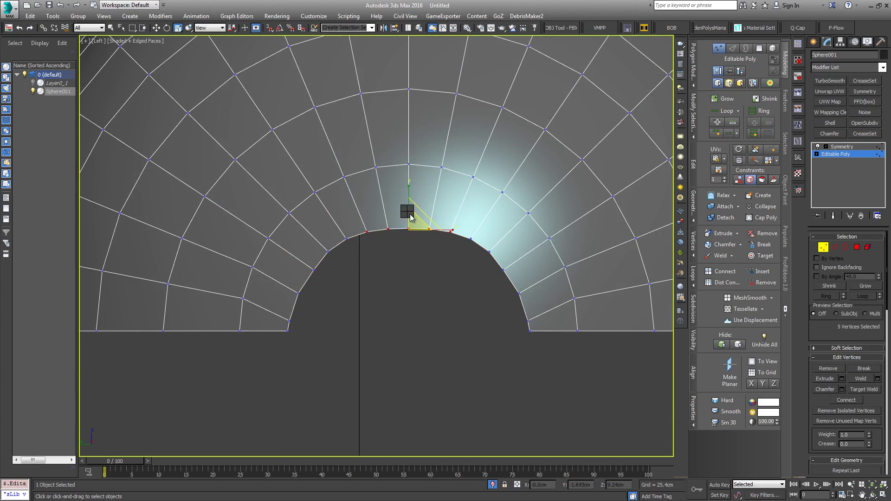
key(w)
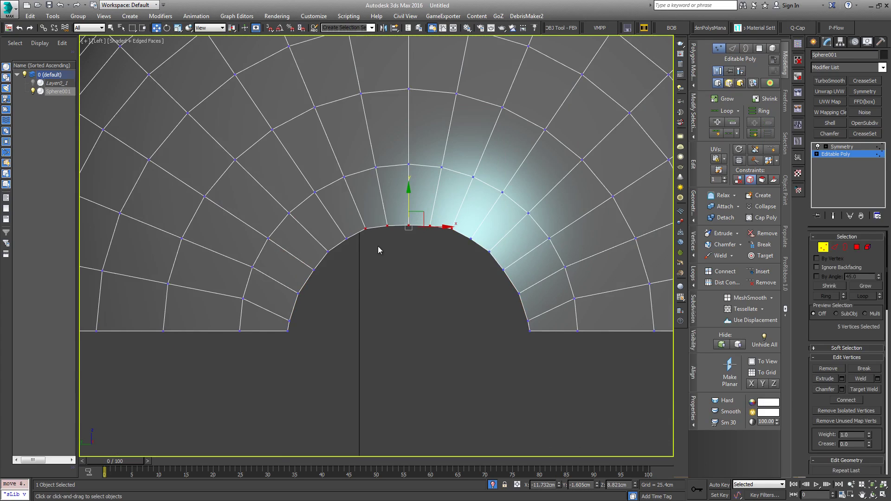
key(ctrl+Page_Down)
key(ctrl+Page_Down)
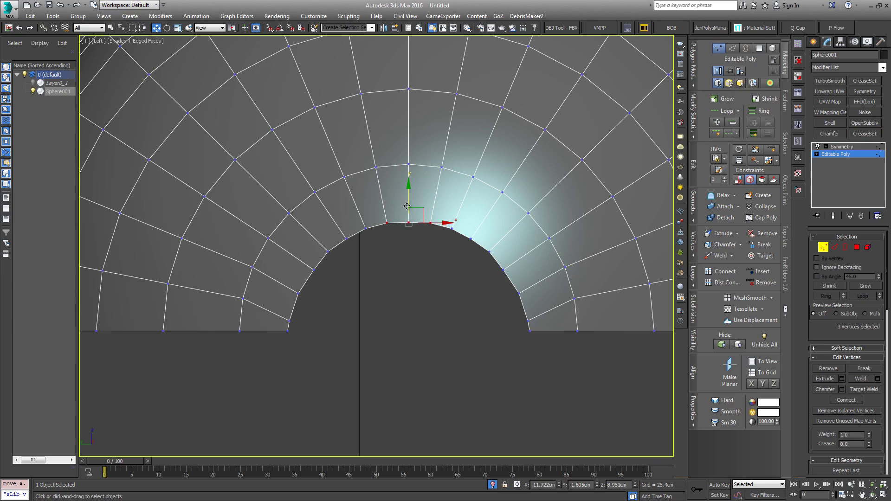
drag(407, 200, 410, 199)
middle_drag(440, 289, 401, 263)
scroll(401, 263, down, 2)
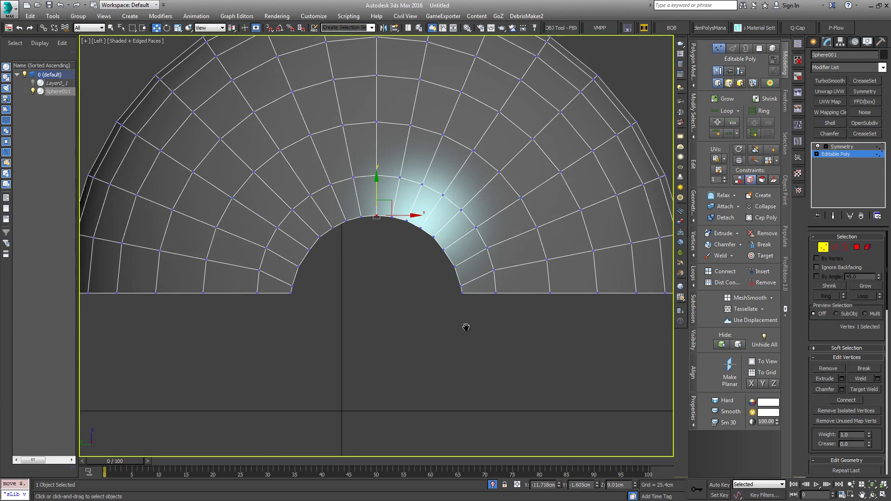
- Move up the front row of vertices just above the dome's lower edge, including the vertex nearest the side opening
middle_drag(466, 328, 391, 331)
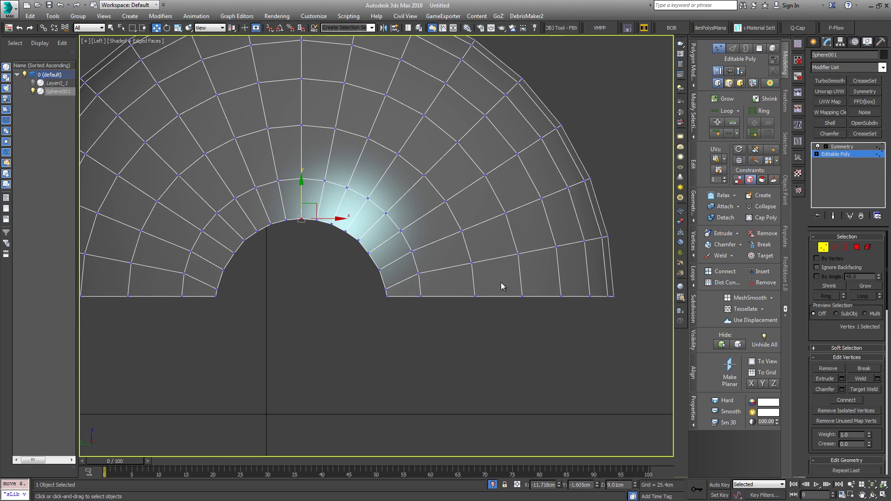
drag(519, 268, 528, 261)
right_click(521, 259)
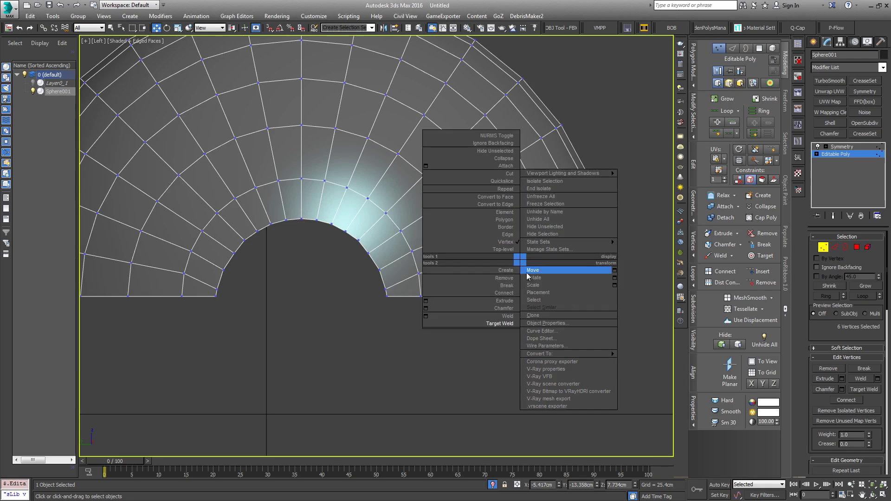
click(533, 272)
drag(578, 220, 567, 242)
right_click(576, 241)
click(584, 246)
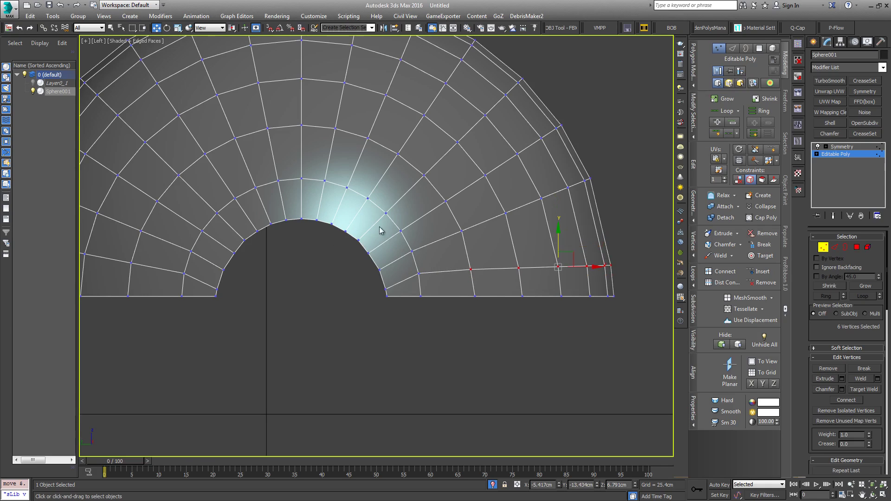
drag(560, 241, 560, 237)
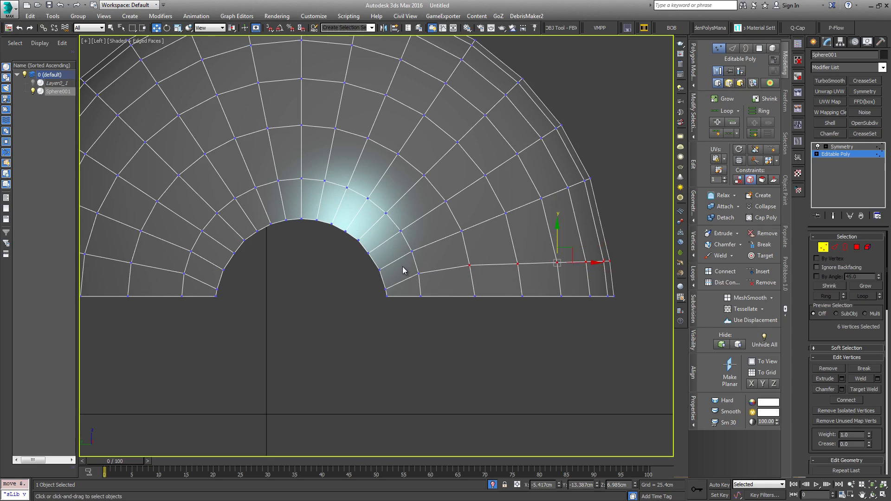
click(418, 273)
drag(419, 249, 420, 238)
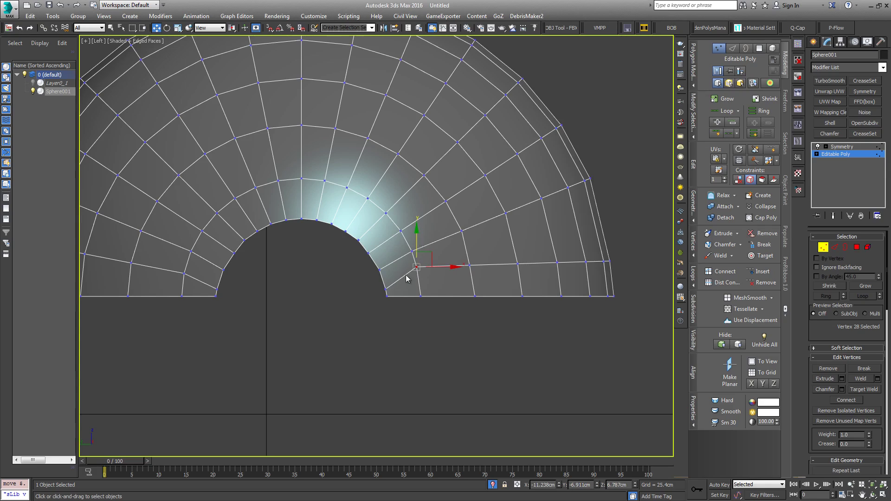
click(374, 264)
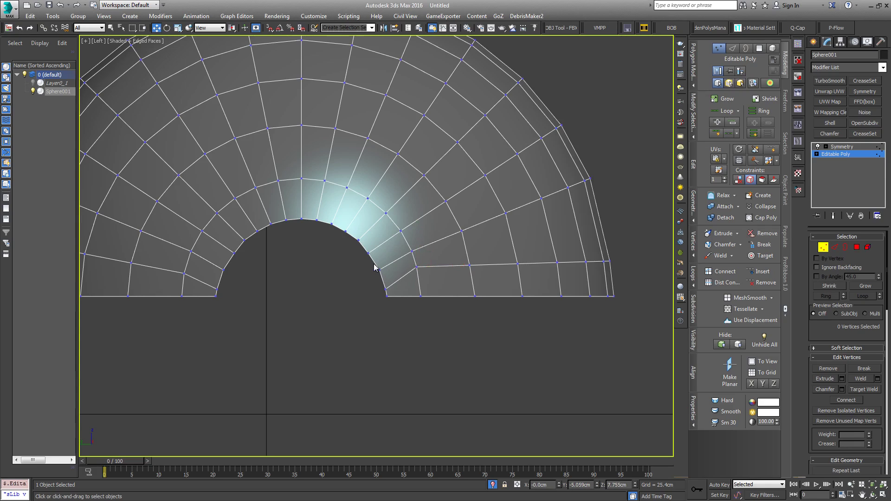
- Select the second radial edge loop above the dome's front lower edge and apply Set Flow to it
click(834, 247)
double_click(525, 203)
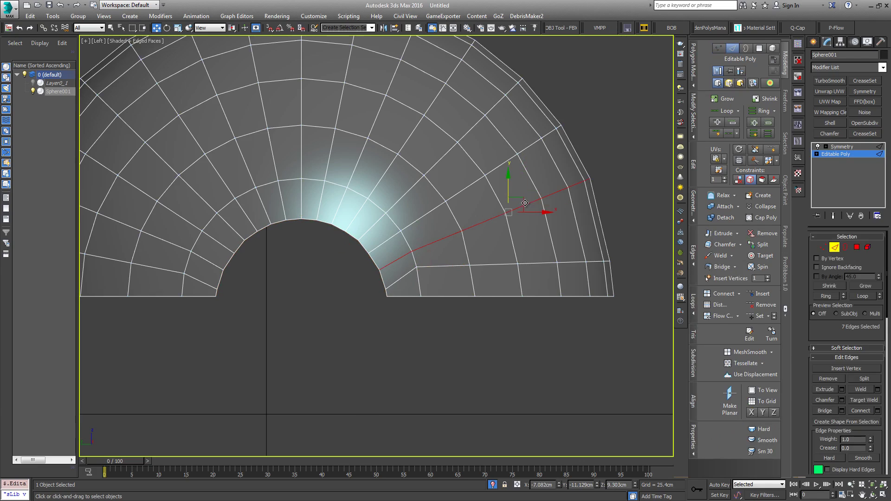
click(758, 316)
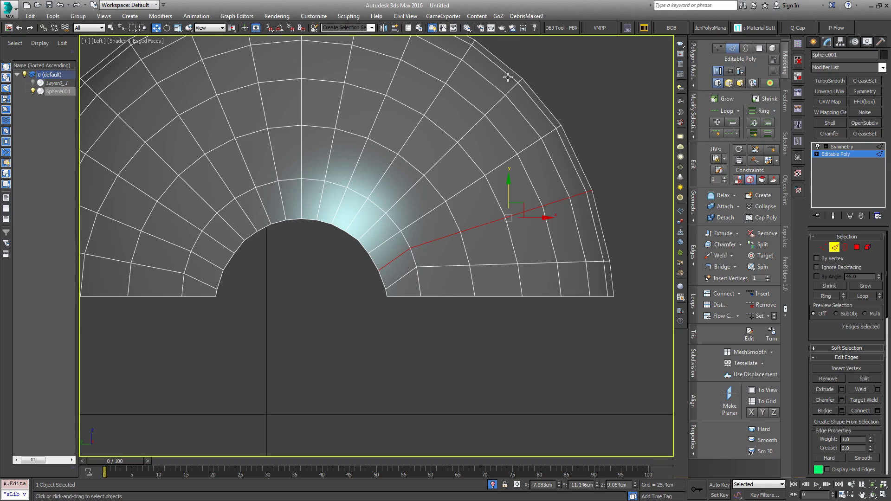
middle_drag(508, 78, 428, 80)
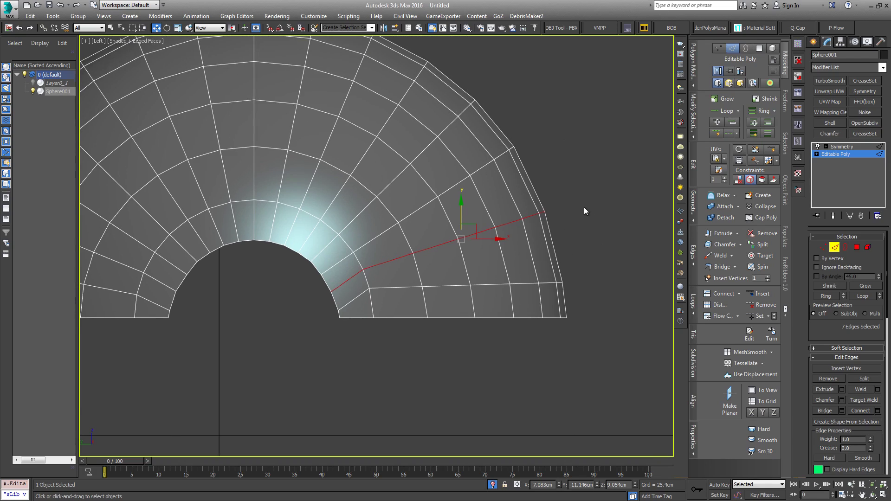
middle_drag(496, 160, 537, 149)
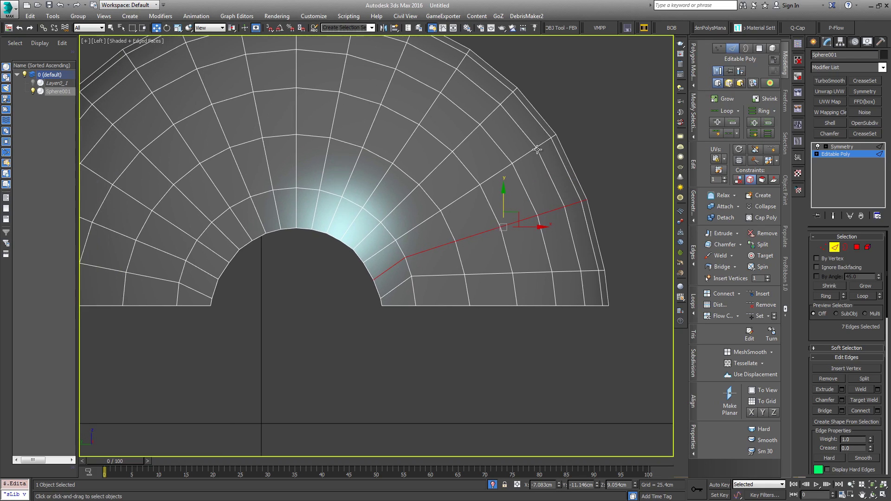
click(824, 248)
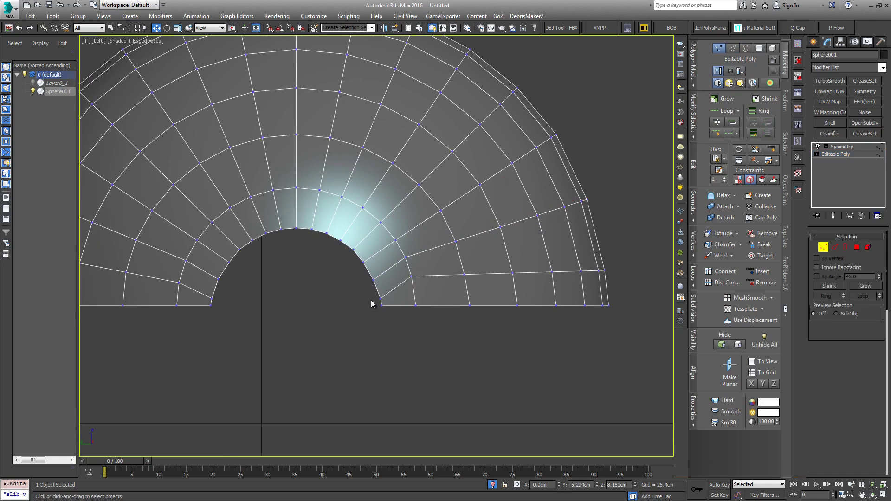
- Adjust the individual vertices along the front lower curve of the side opening's rim to even out its arc
drag(370, 274, 373, 252)
ctrl+click(362, 262)
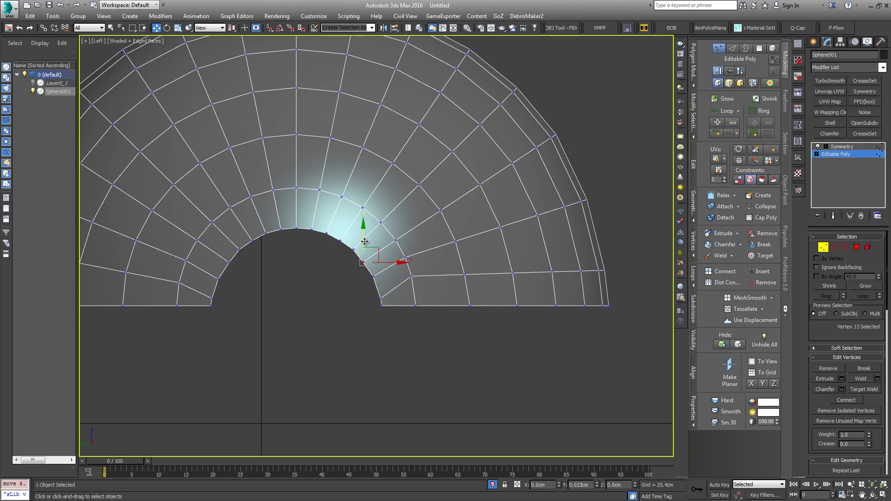
drag(372, 250, 379, 274)
click(382, 298)
middle_drag(312, 307, 353, 316)
scroll(378, 313, down, 2)
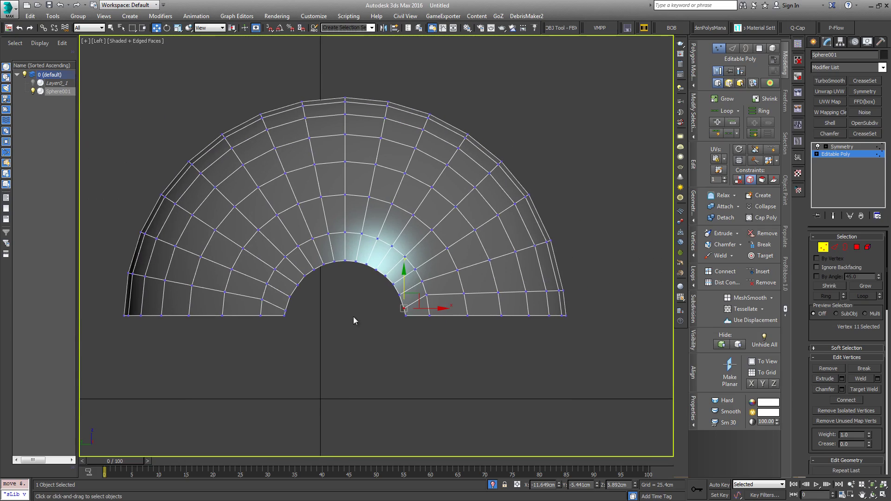
- Select the polygon band around the side opening together with the polygon row along the dome's front lower edge
click(857, 247)
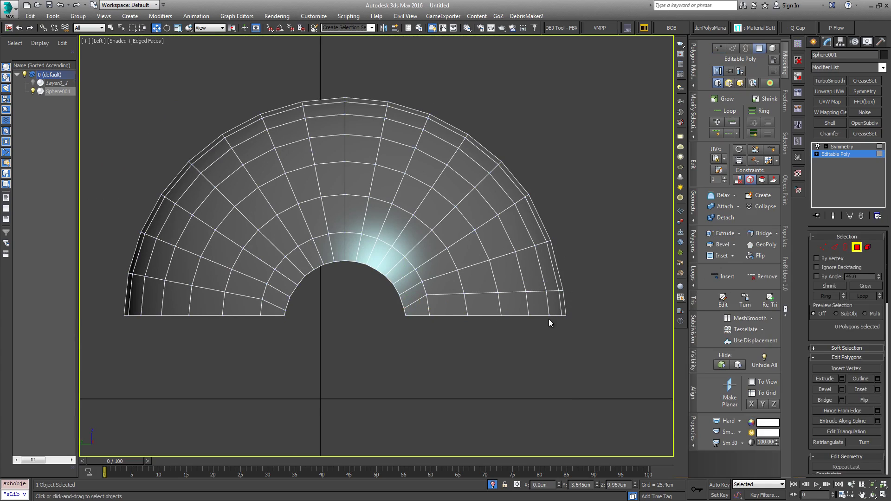
scroll(366, 305, up, 6)
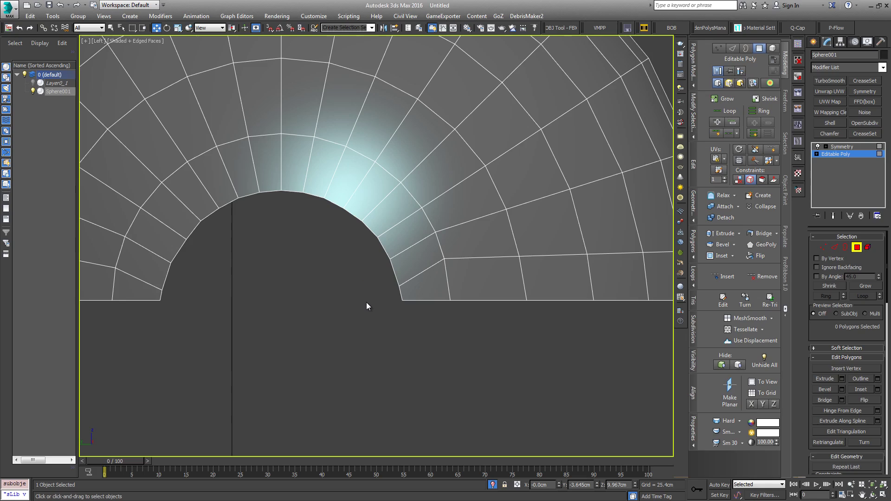
click(823, 248)
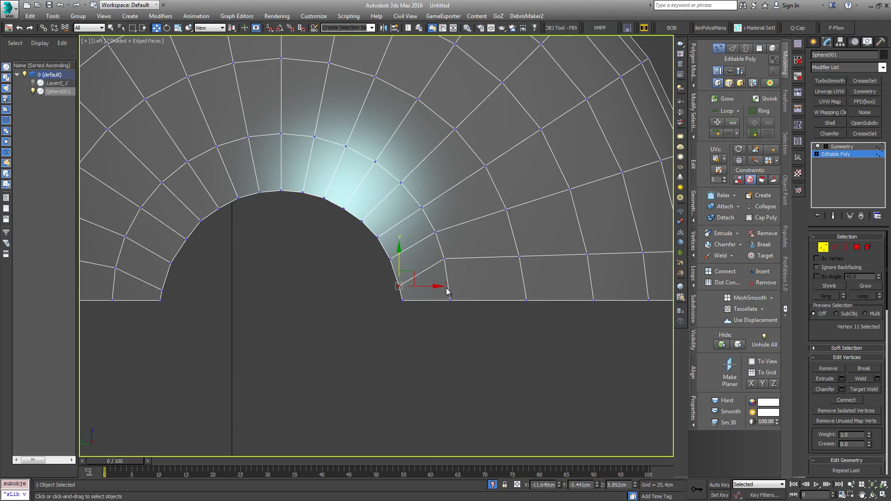
middle_drag(463, 286, 399, 309)
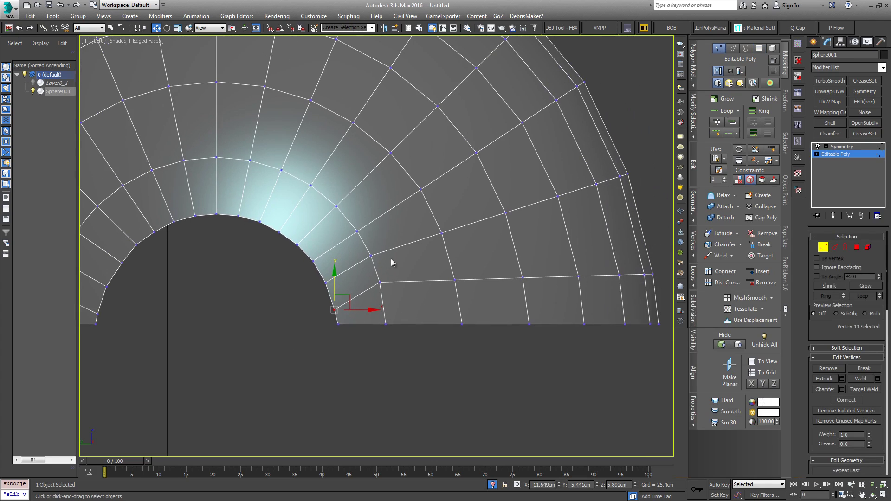
click(857, 247)
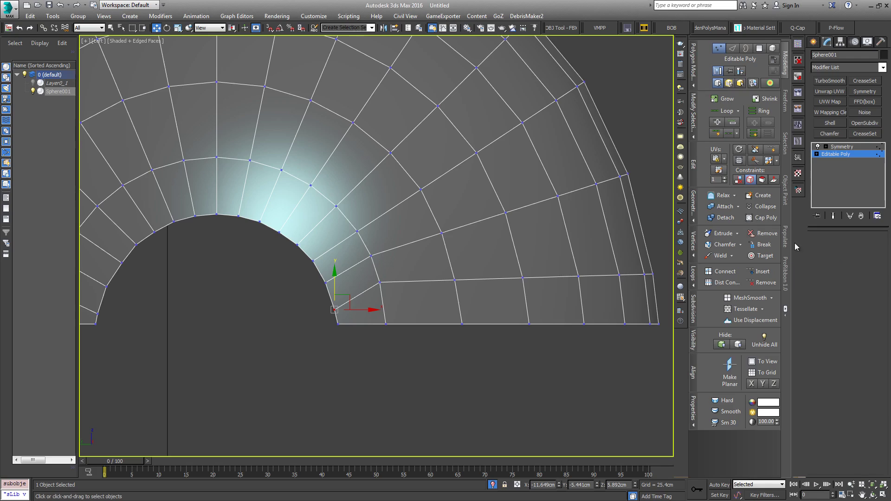
click(252, 190)
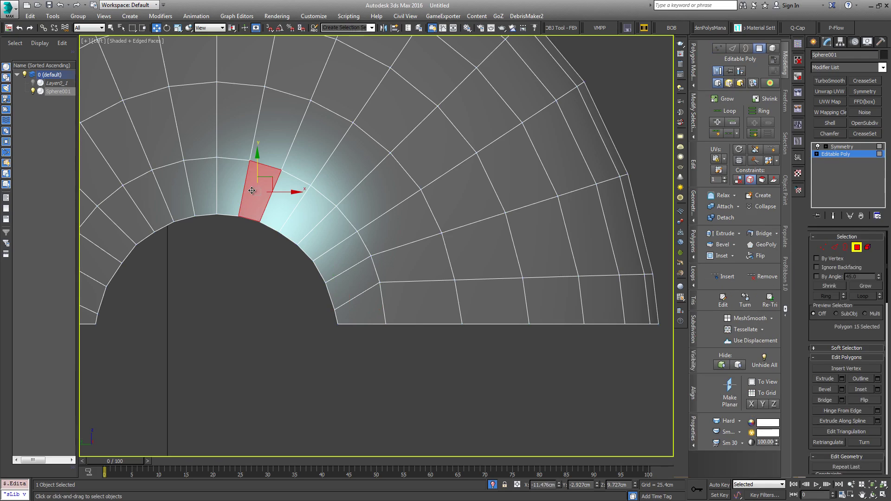
shift+click(276, 209)
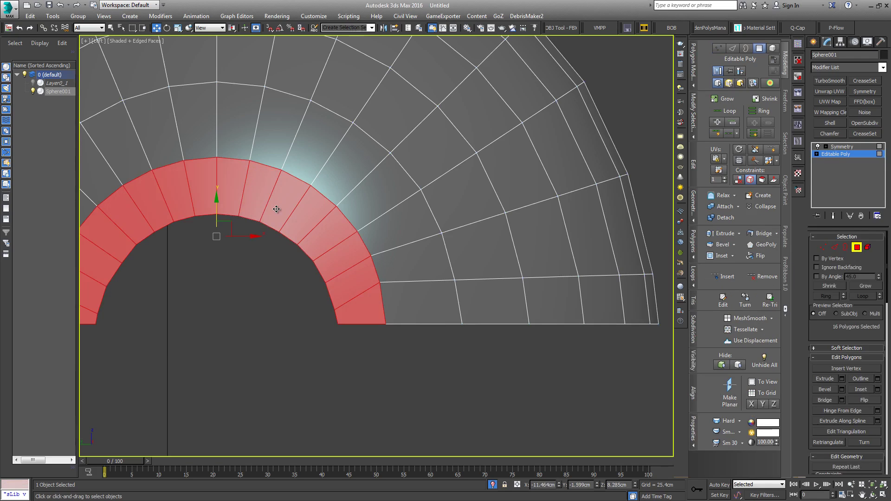
middle_drag(408, 315, 350, 284)
ctrl+click(349, 262)
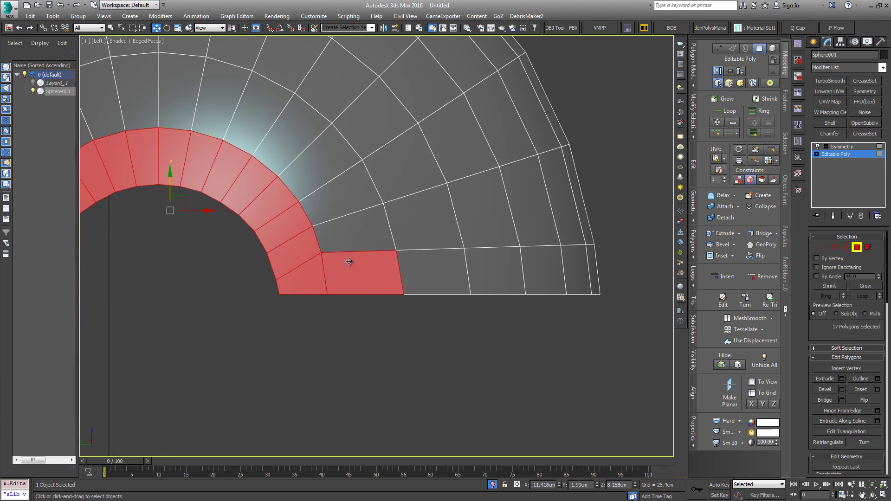
shift+click(437, 267)
middle_drag(283, 329, 398, 334)
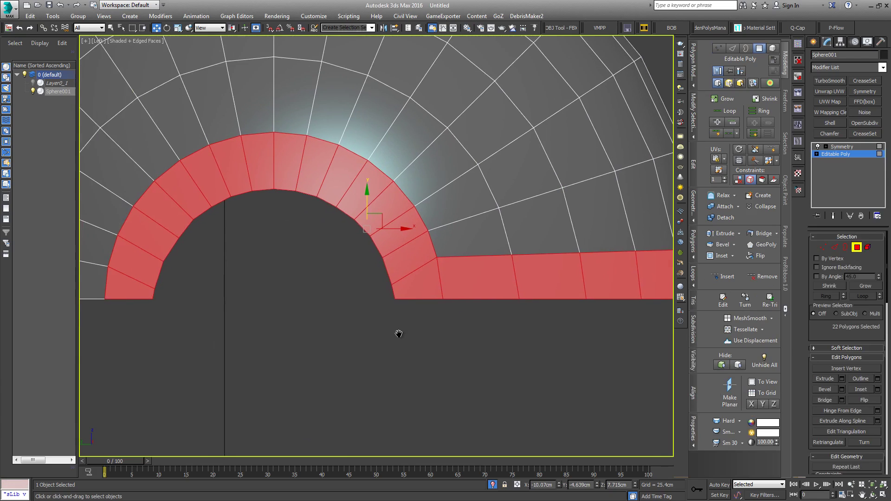
scroll(390, 366, down, 5)
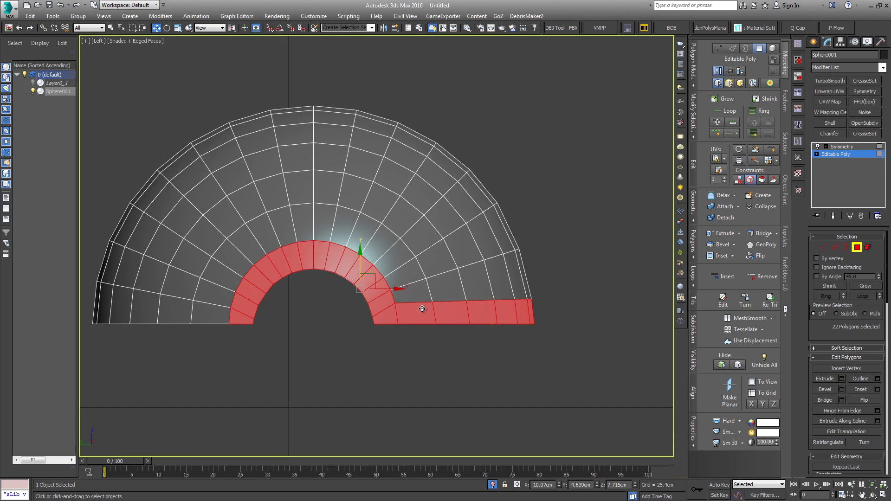
middle_drag(407, 210, 470, 235)
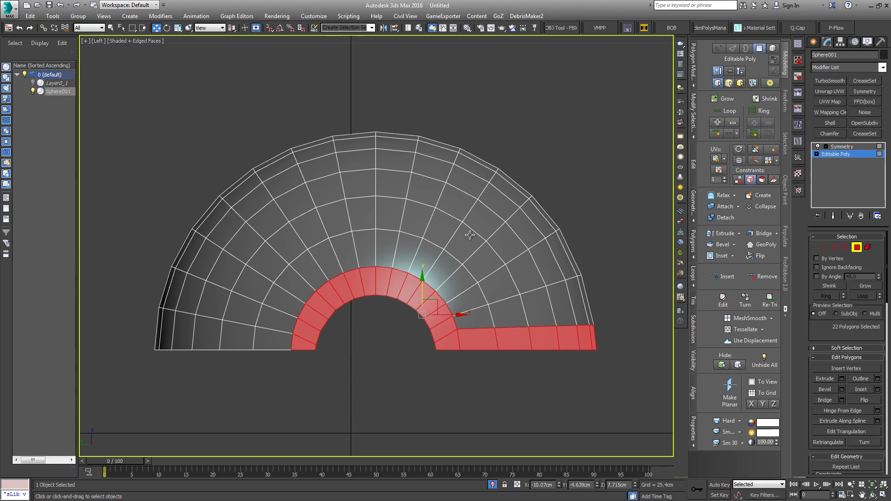
mouse_move(470, 235)
middle_down()
mouse_move(462, 239)
mouse_move(469, 259)
mouse_move(477, 229)
middle_up()
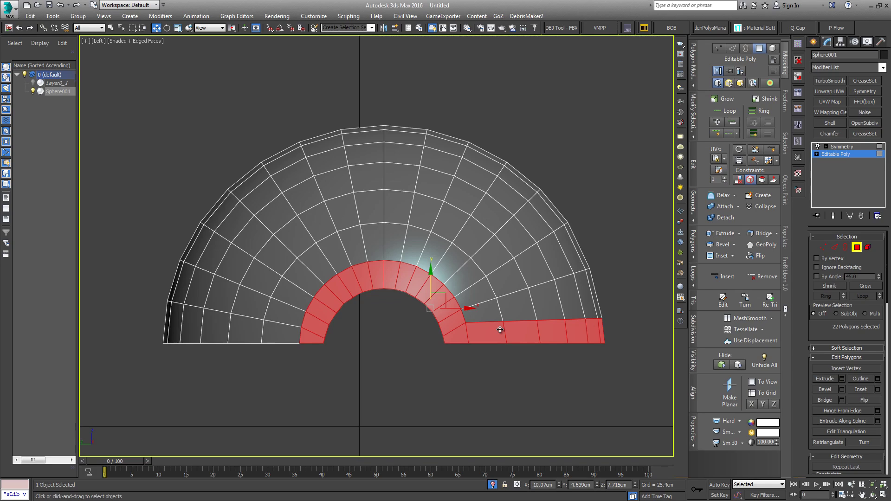
- Try extruding the selected polygon band by Local Normal with a height of 0.483 cm
click(843, 379)
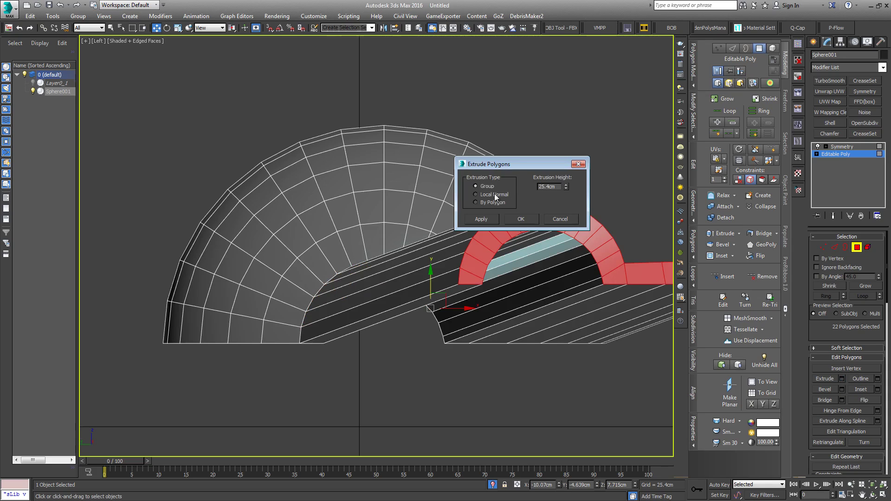
click(476, 195)
right_click(566, 186)
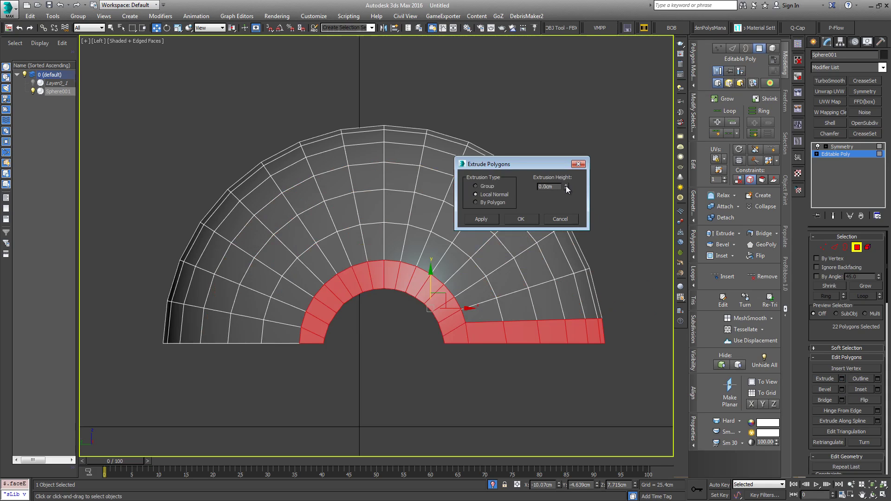
alt+middle_drag(493, 300, 424, 308)
scroll(424, 308, up, 5)
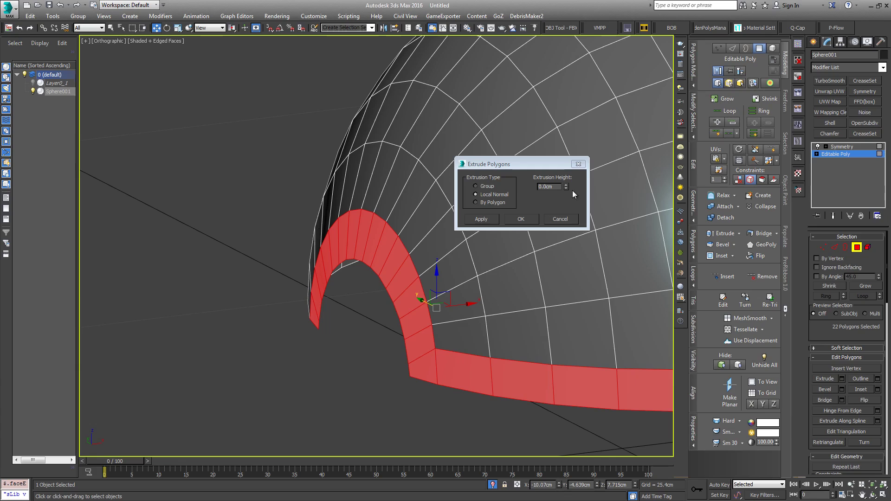
drag(566, 186, 565, 178)
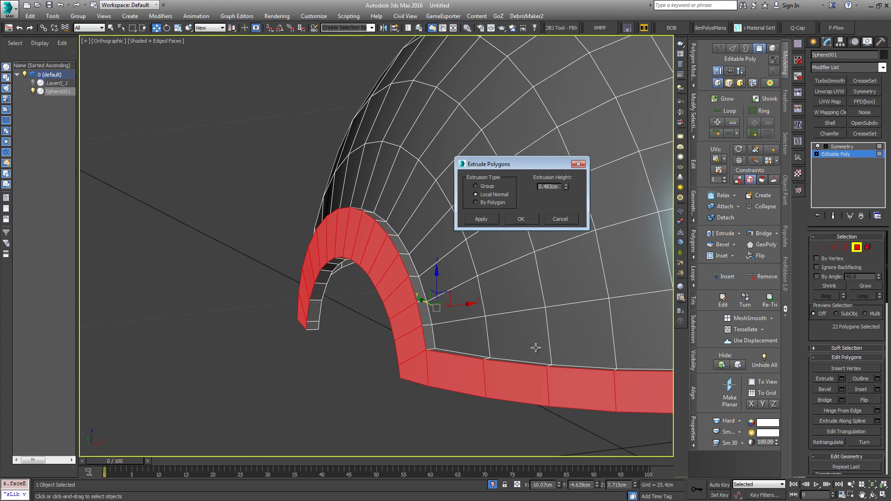
middle_drag(536, 348, 429, 334)
key(f)
key(z)
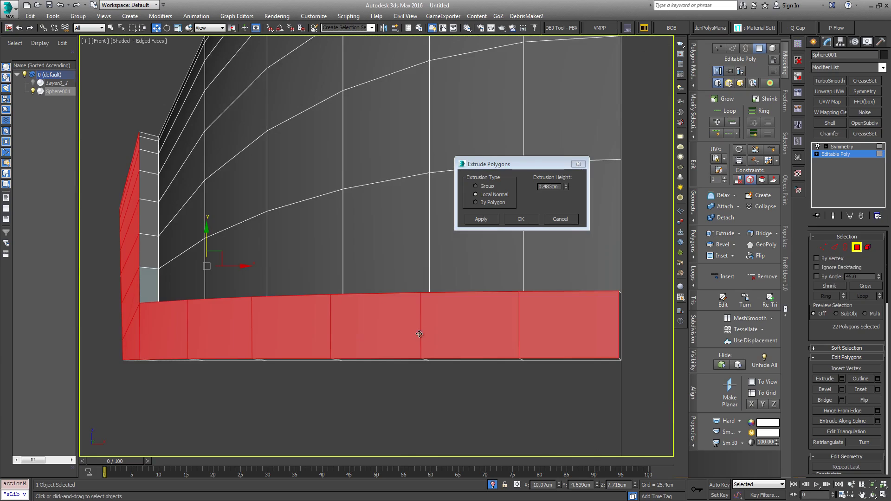
middle_drag(357, 312, 415, 280)
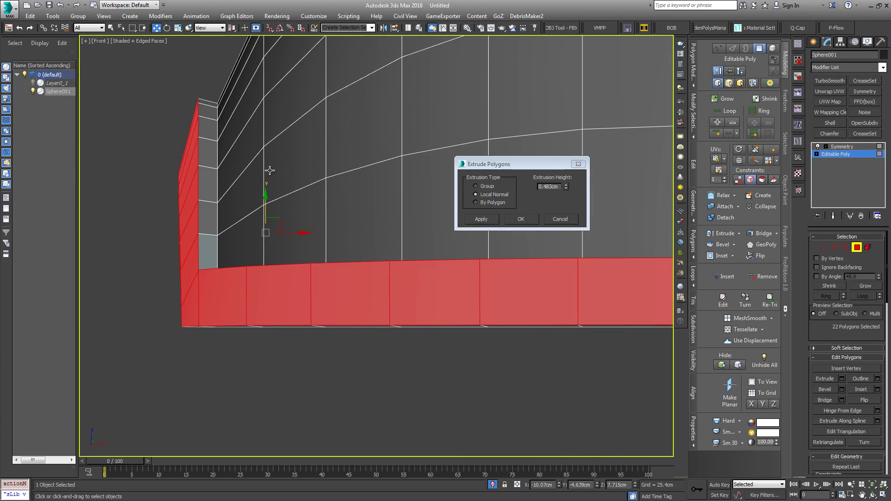
- Try moving the extruded band slightly down, and undo both the move and the extrusion
drag(264, 194, 264, 197)
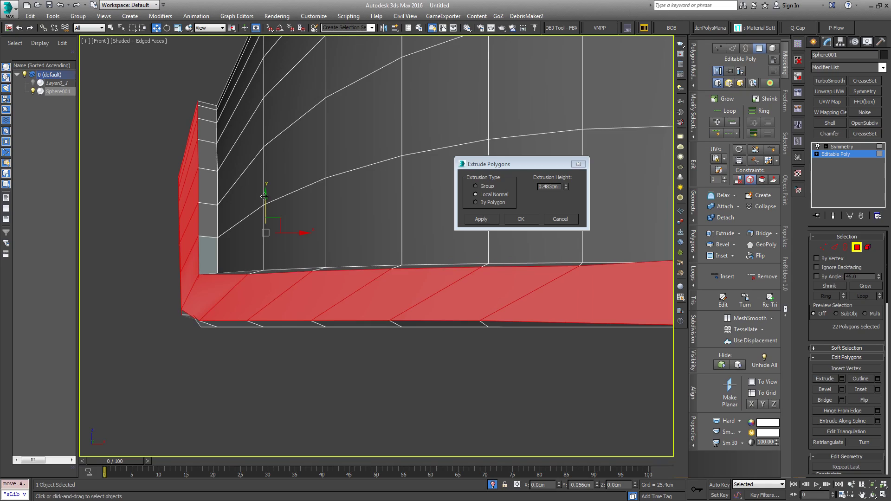
key(ctrl+z)
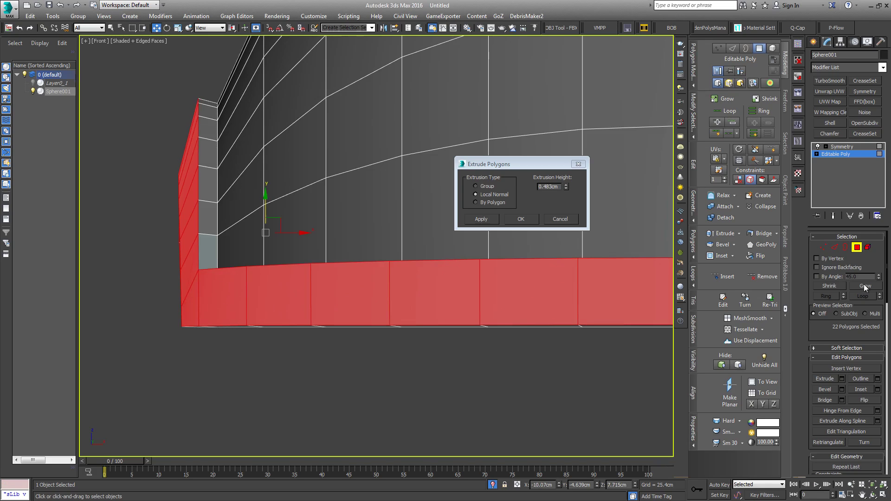
click(823, 247)
key(ctrl+z)
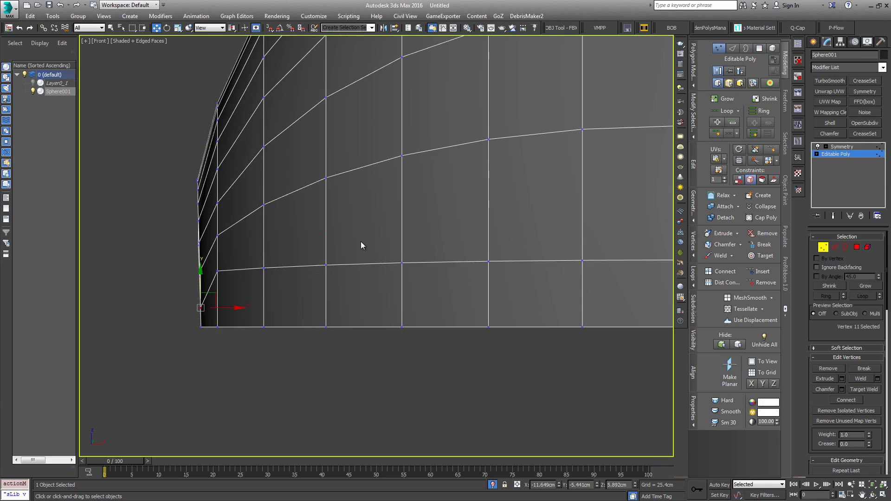
- Extrude the polygon band around the side opening and front lower edge by Local Normal with a height of 0.33 cm
click(856, 247)
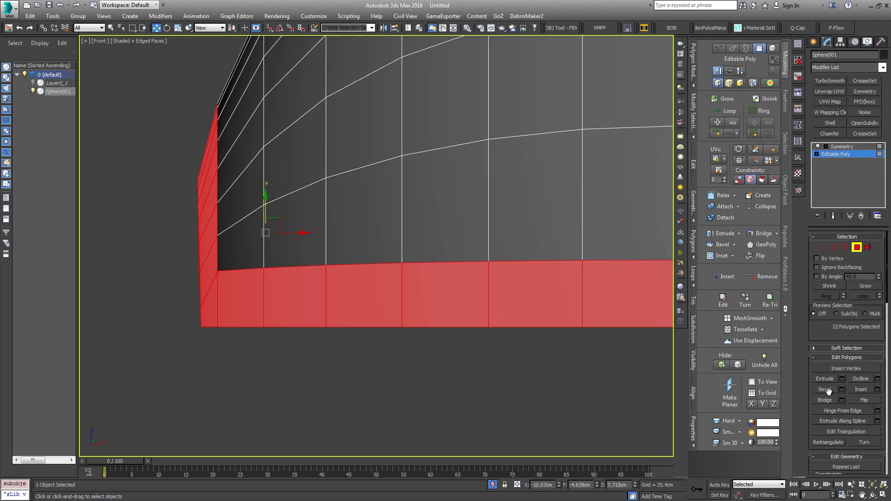
click(842, 378)
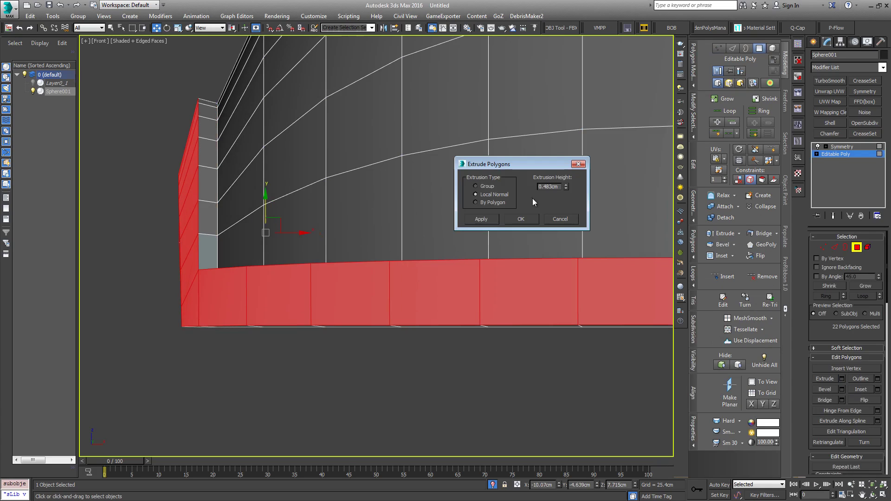
drag(566, 187, 568, 188)
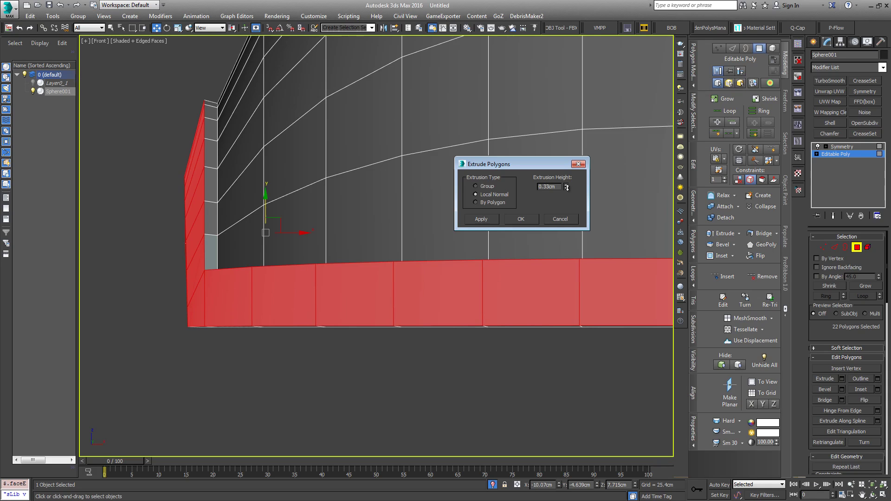
alt+middle_drag(322, 179, 331, 196)
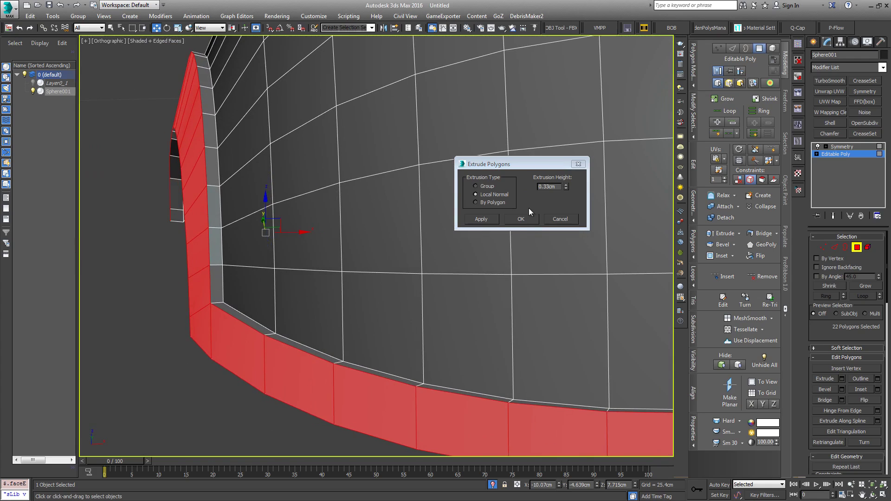
click(518, 219)
- Select the outer upper edge loops of the extruded band along the front and around the side opening, and move them slightly down
key(f)
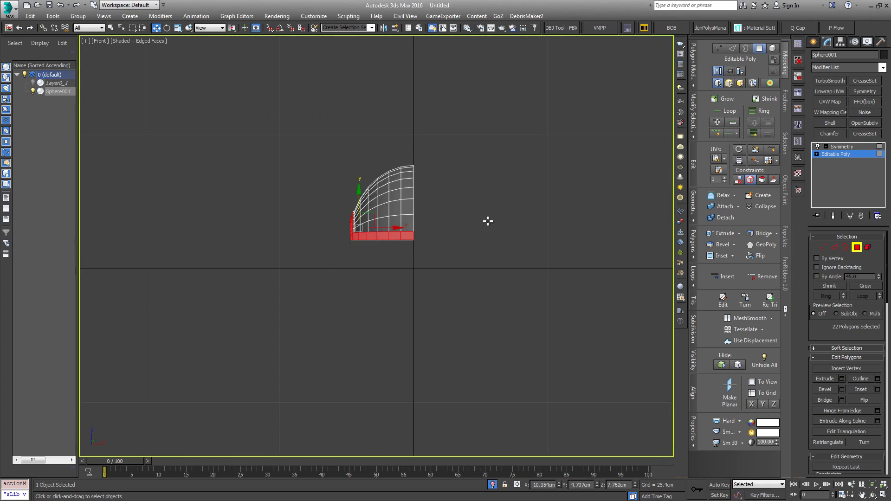
scroll(488, 221, up, 5)
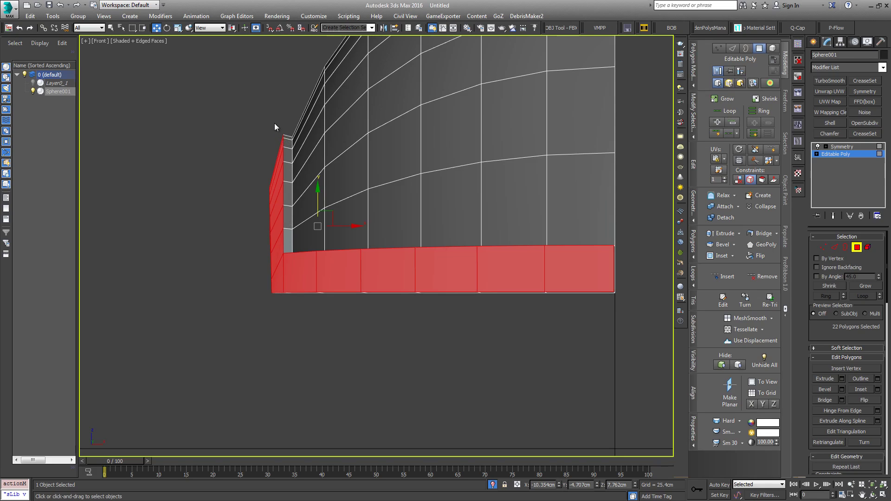
click(835, 247)
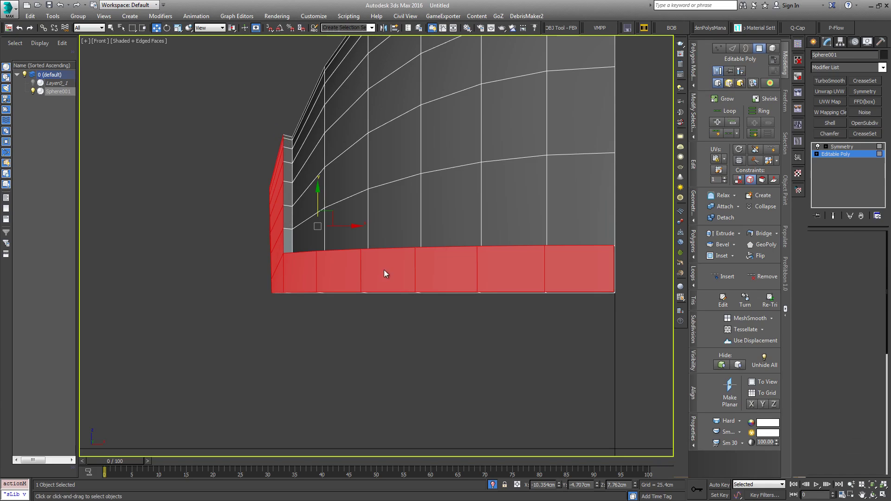
double_click(344, 250)
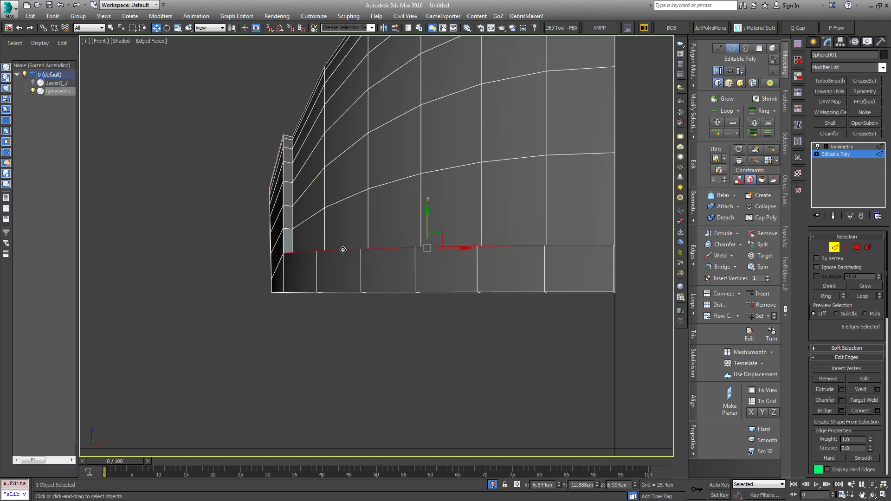
ctrl+double_click(283, 191)
drag(321, 177, 324, 179)
alt+middle_drag(324, 179, 361, 238)
scroll(360, 241, up, 3)
scroll(360, 238, down, 2)
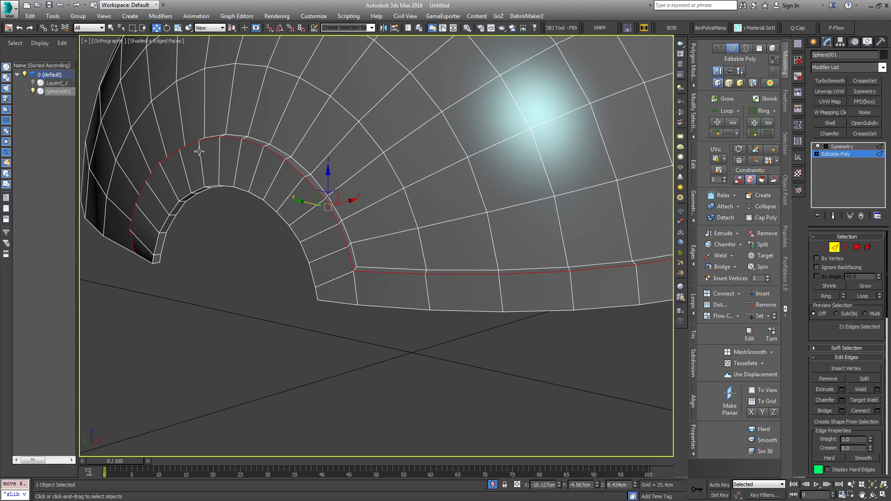
- Insert two SwiftLoop edge loops on the dome, one just outside the side-opening rim and one just above the front rim
click(771, 149)
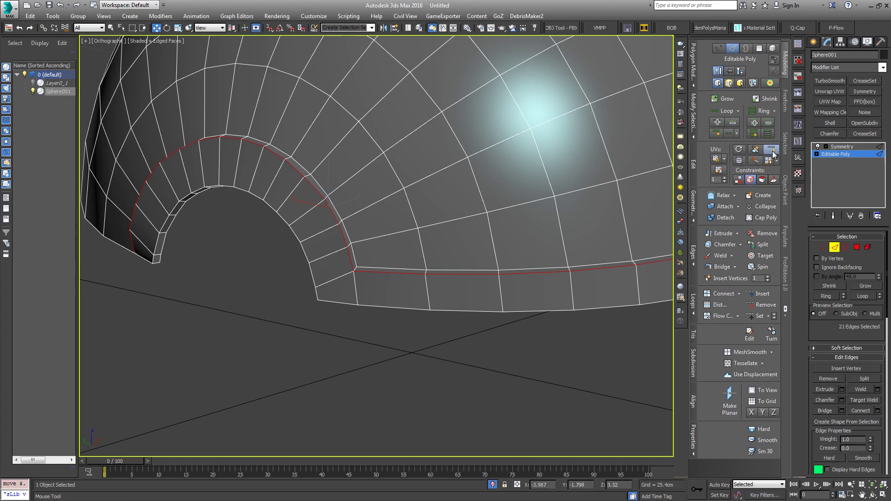
alt+middle_drag(382, 229, 374, 232)
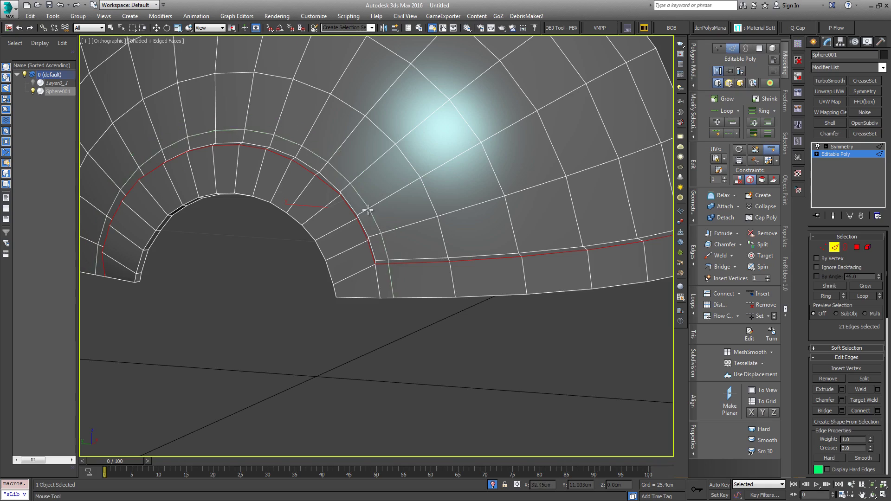
scroll(367, 206, up, 3)
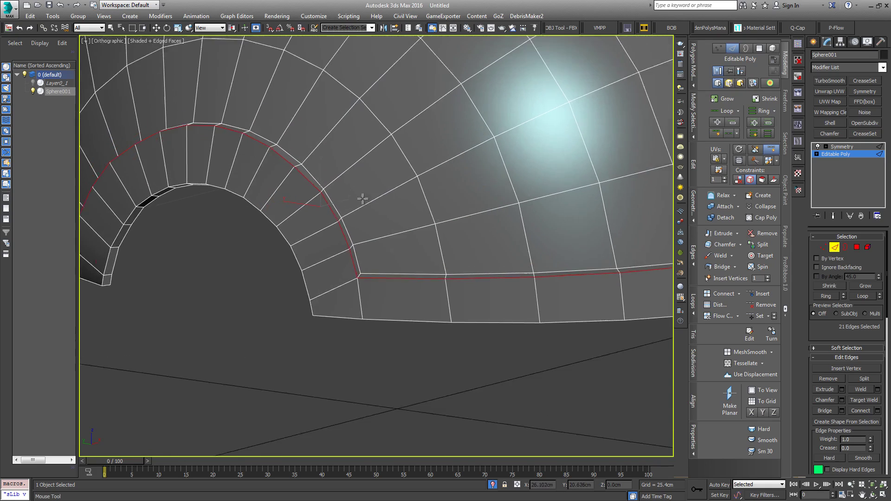
scroll(363, 198, up, 2)
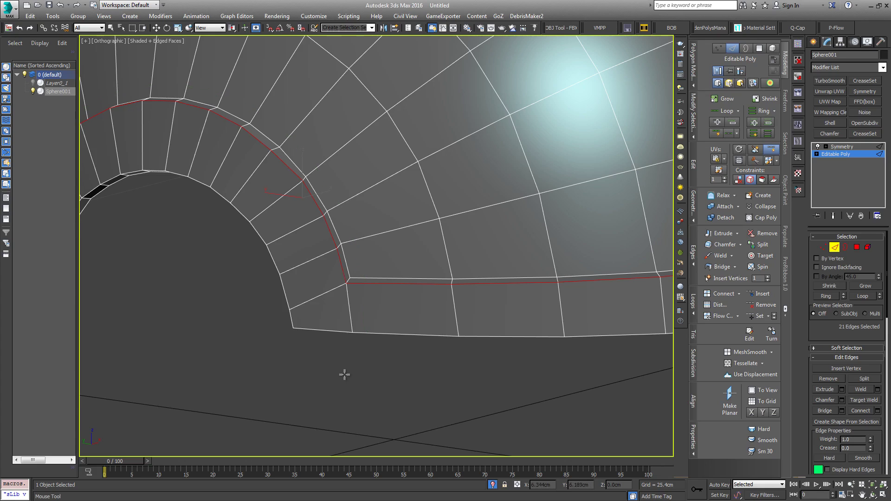
alt+middle_drag(346, 368, 319, 372)
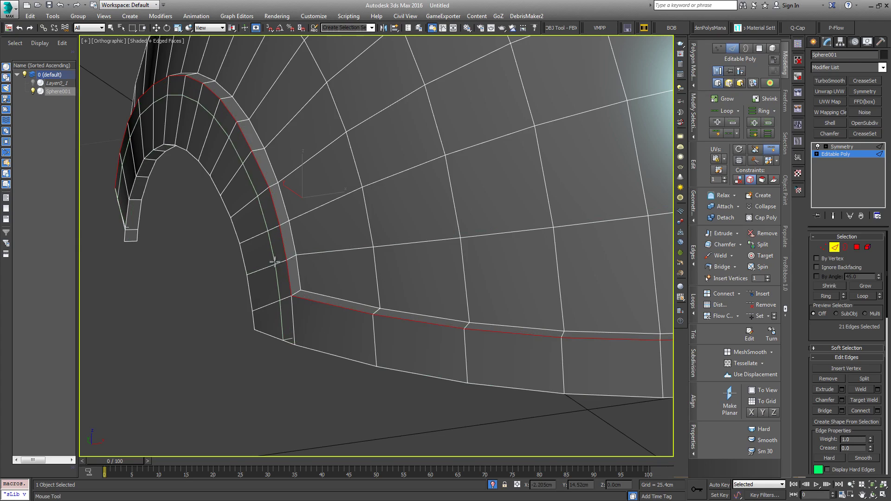
scroll(279, 262, up, 8)
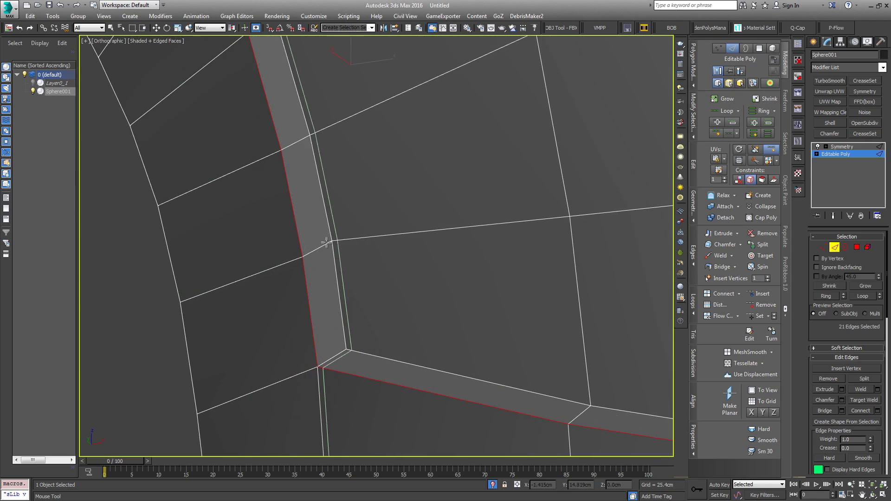
scroll(306, 262, down, 5)
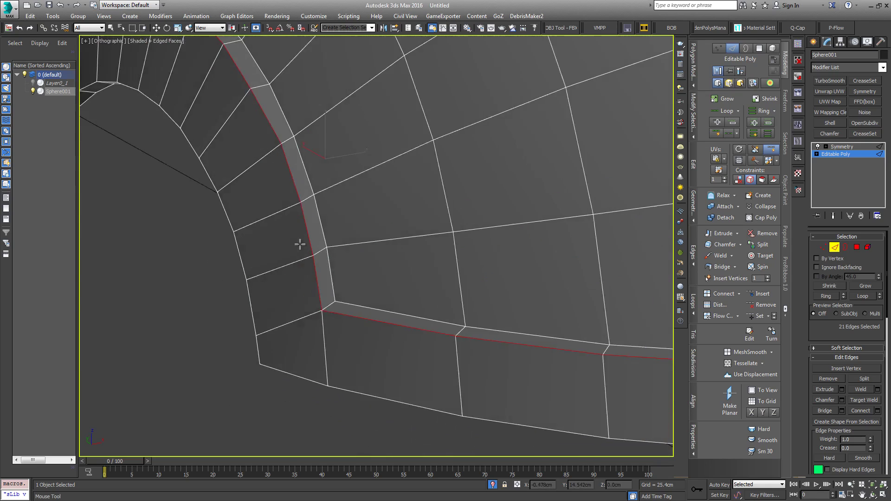
alt+middle_drag(302, 250, 313, 247)
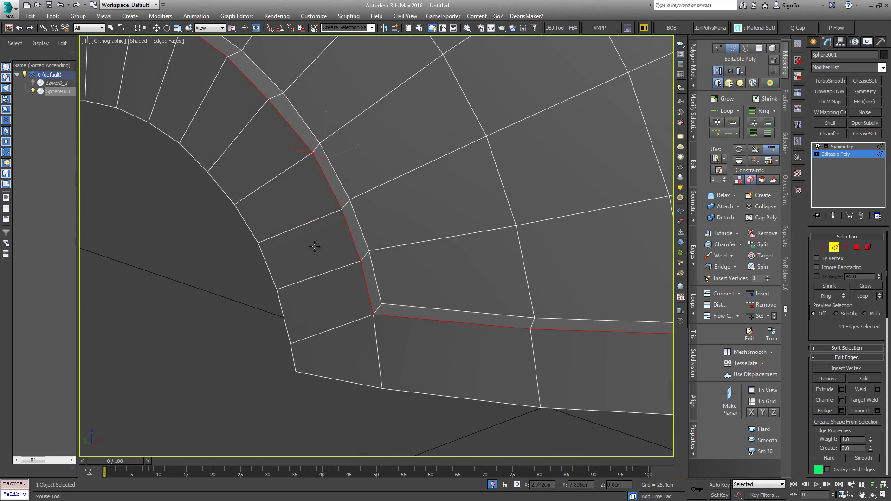
click(383, 250)
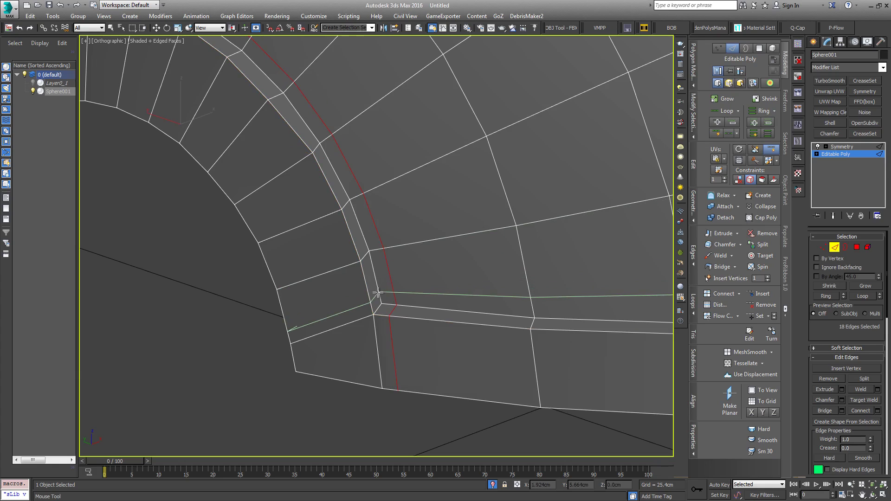
click(378, 289)
middle_drag(385, 298, 335, 257)
right_click(345, 261)
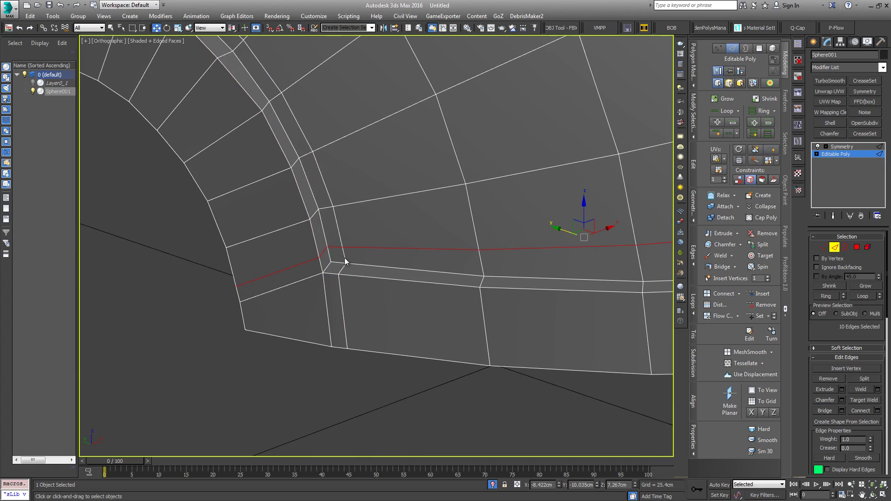
- Target weld the upper loop's vertex at the rim corner onto the corner vertex below it
right_click(334, 257)
click(321, 239)
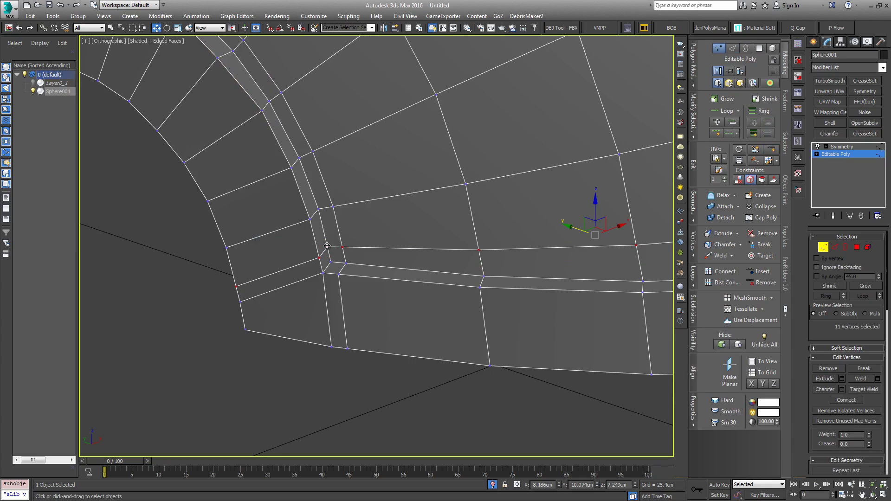
right_click(326, 246)
click(304, 303)
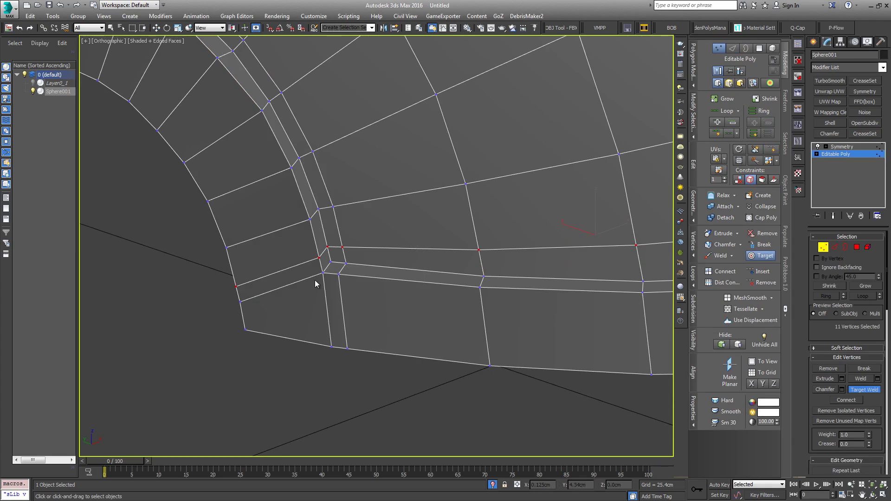
click(327, 248)
click(331, 263)
right_click(330, 261)
- Select the leftover loop segments that cross the rim band beside the corner, and remove those edges
right_click(327, 259)
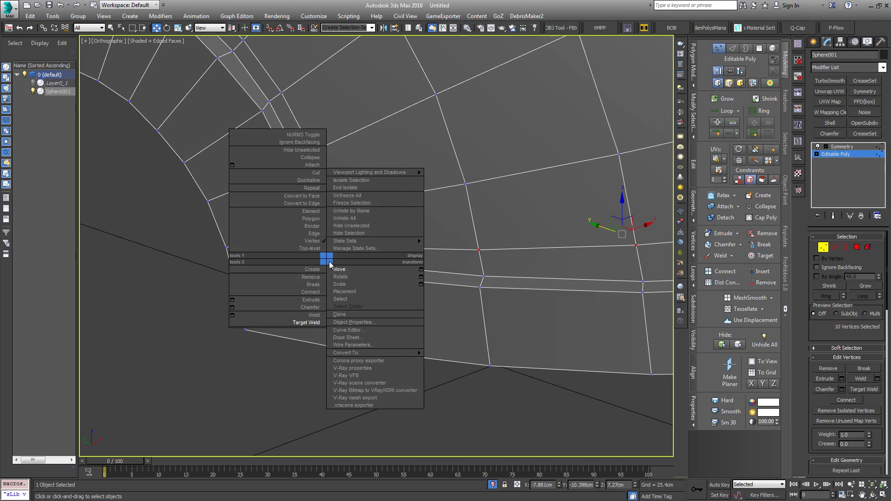
click(309, 236)
double_click(306, 262)
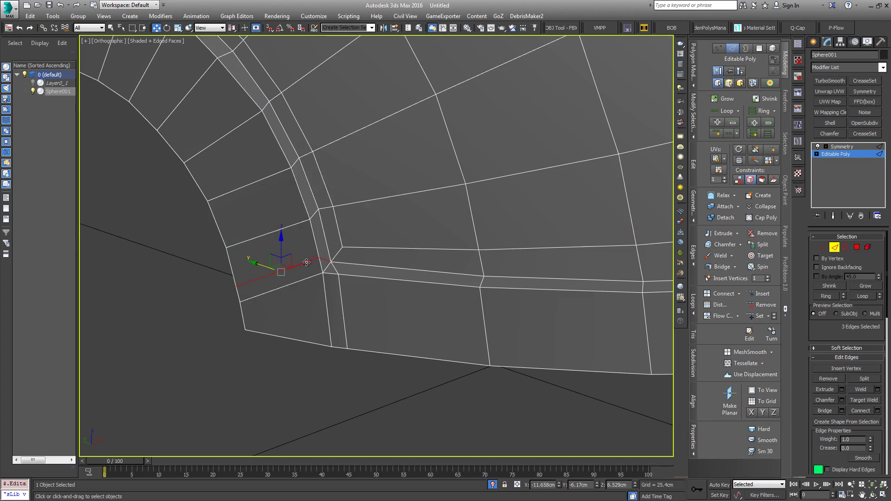
ctrl+double_click(338, 284)
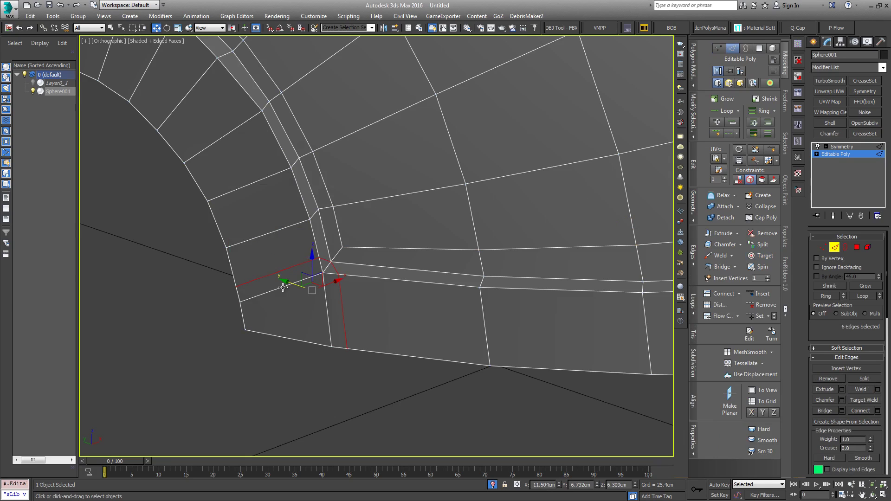
key(ctrl+d)
middle_drag(291, 295, 323, 286)
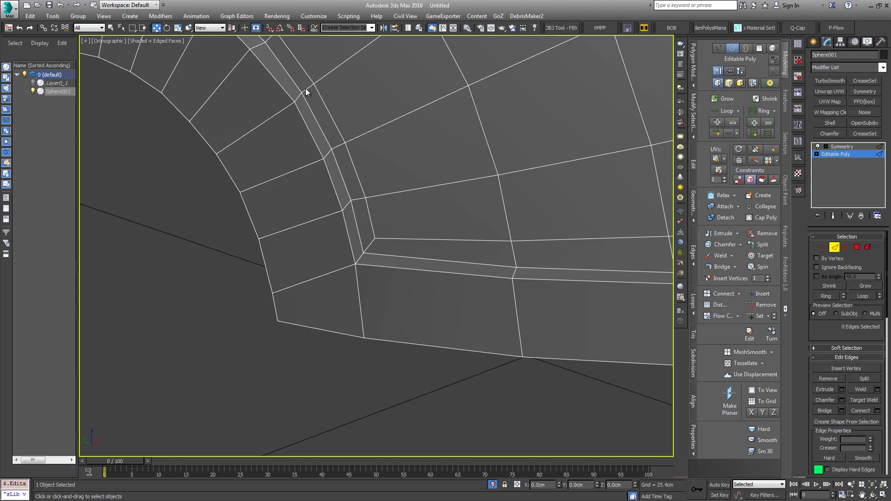
- Insert a SwiftLoop edge loop close to the base of the raised rim, around the side opening and along the front
click(771, 149)
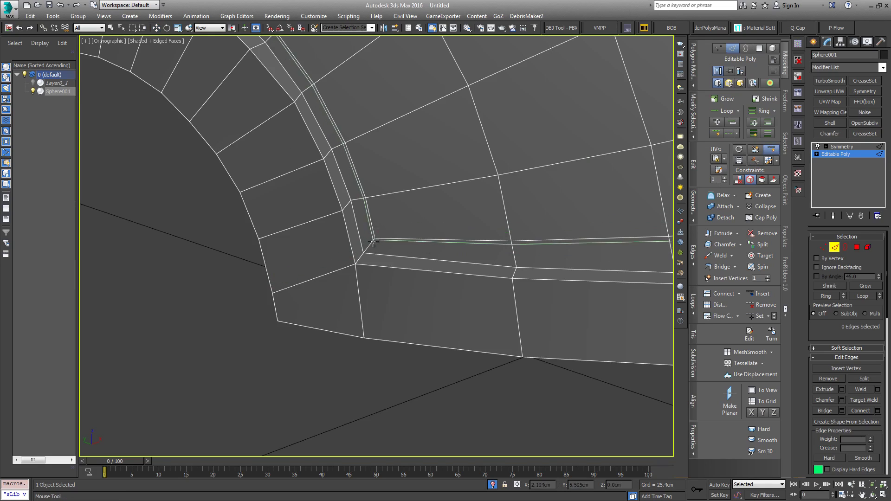
click(376, 248)
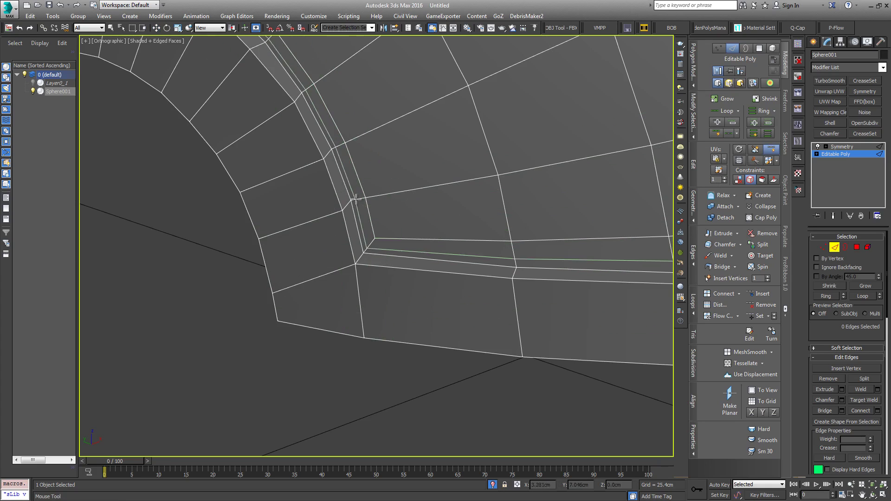
middle_drag(445, 272, 388, 266)
scroll(388, 266, down, 3)
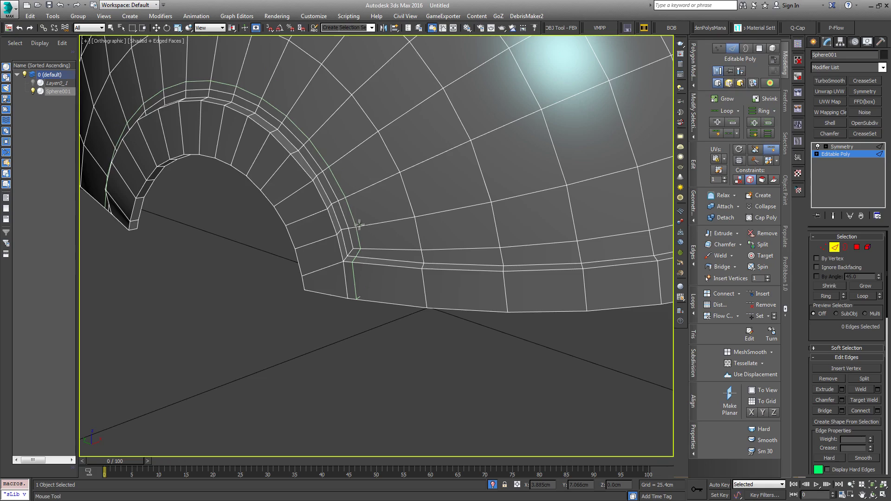
middle_drag(379, 214, 343, 178)
alt+middle_drag(415, 300, 364, 305)
right_click(486, 265)
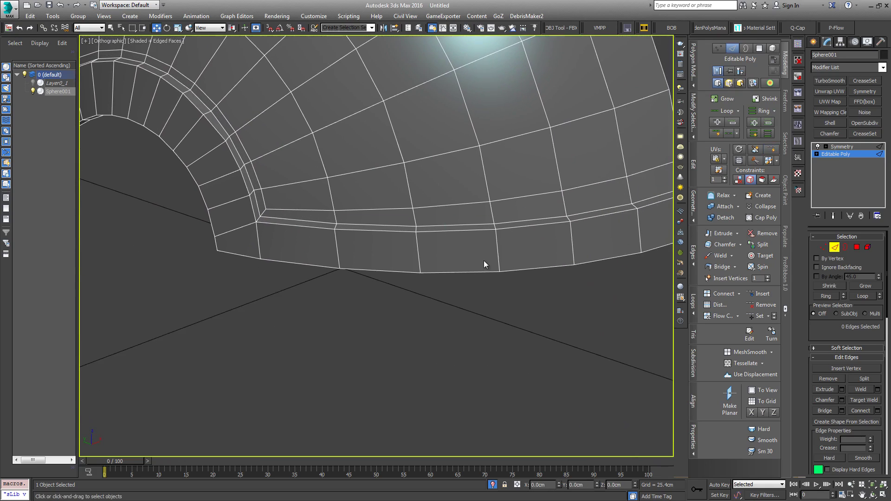
- In the Left view, select the six loop vertices above the front rim and scale them vertically into a straight horizontal row
alt+middle_drag(486, 265, 419, 255)
key(l)
key(z)
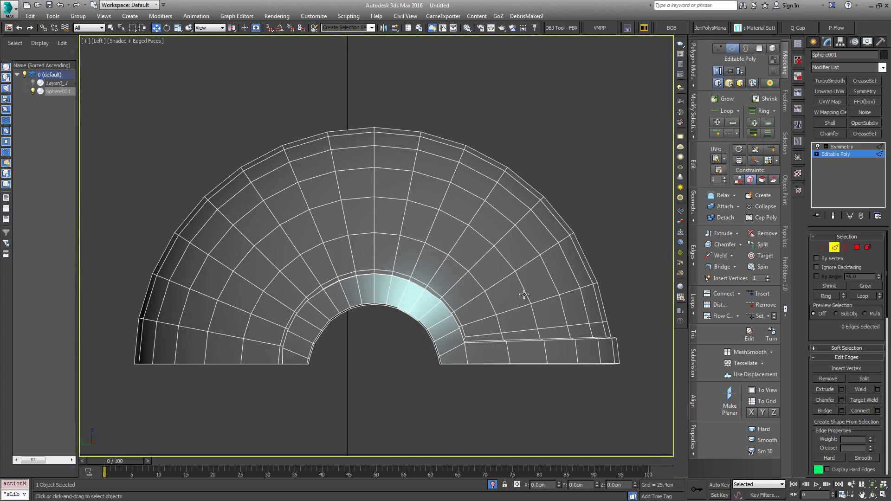
middle_drag(534, 310, 423, 238)
middle_drag(417, 270, 456, 273)
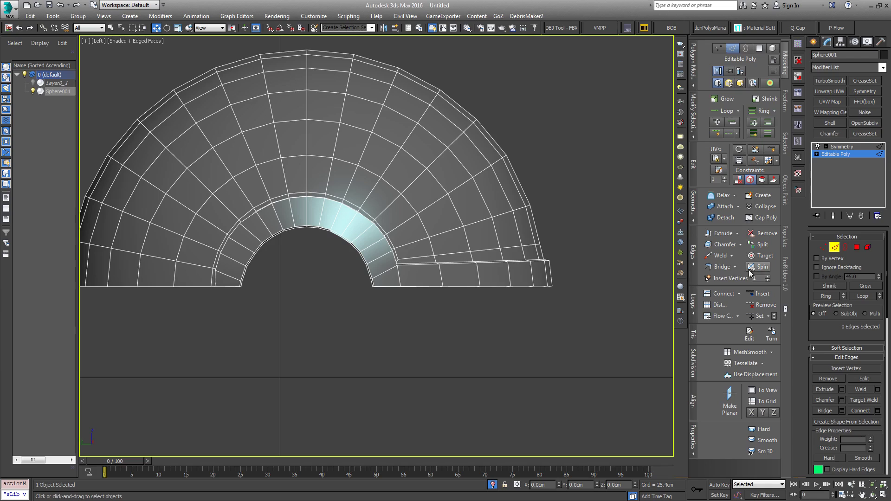
click(823, 249)
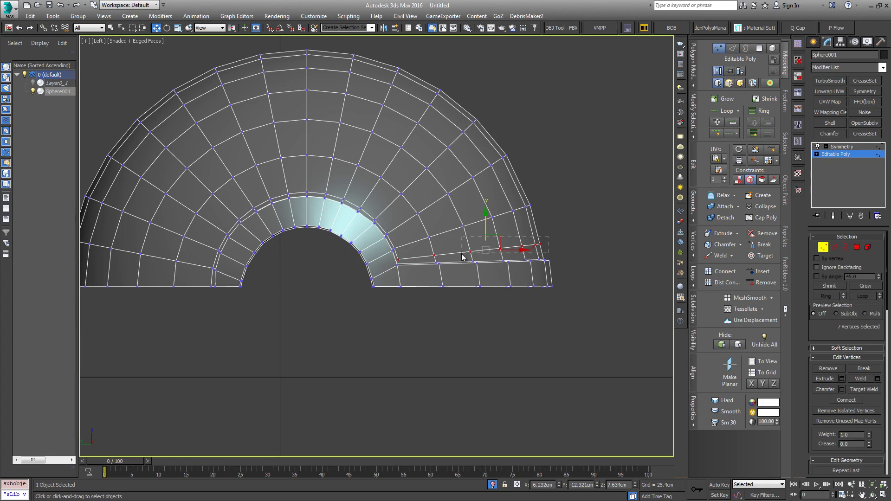
ctrl+click(434, 255)
scroll(458, 248, up, 3)
right_click(460, 242)
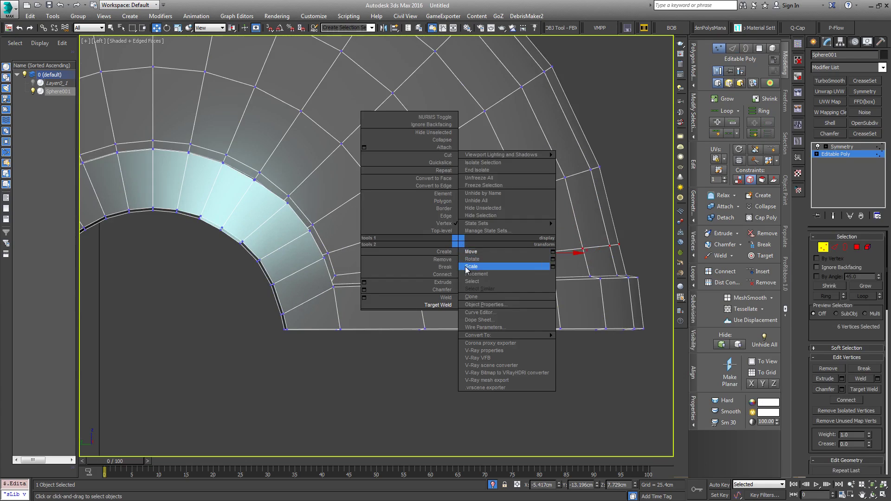
click(506, 264)
drag(540, 205, 414, 223)
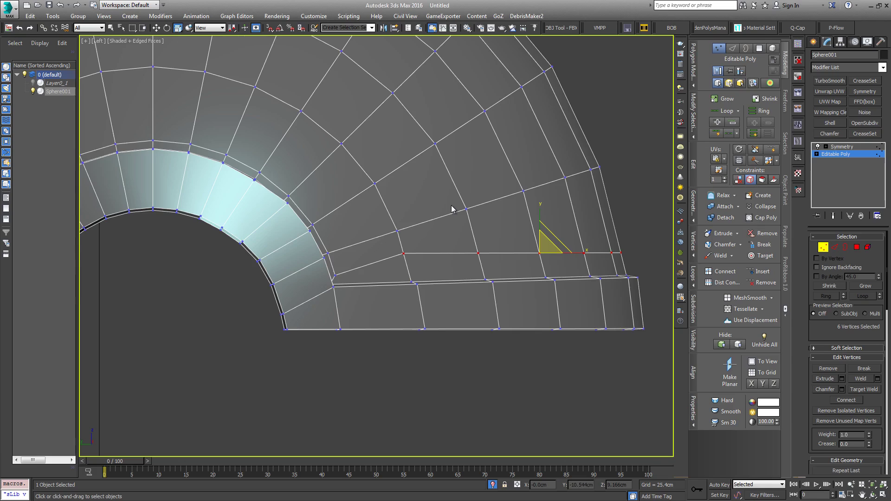
- Move the row of six vertices down along the surface, close to the front rim's upper edge
key(w)
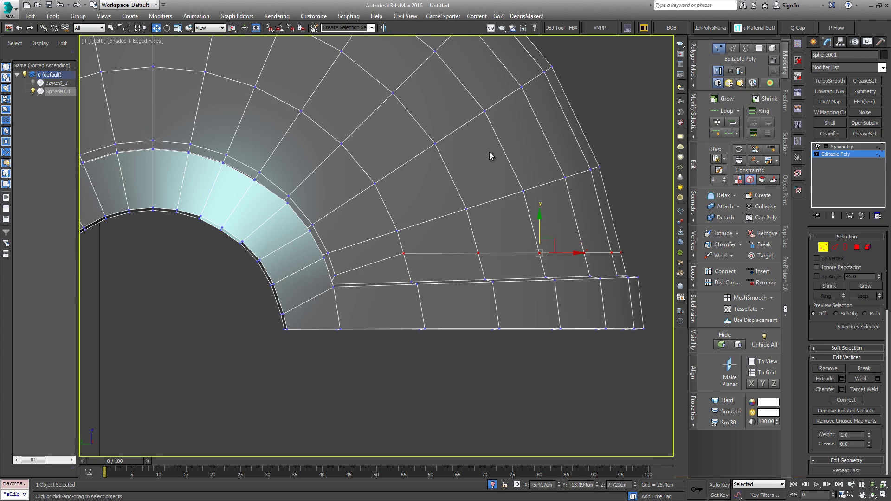
mouse_move(541, 224)
mouse_down()
mouse_move(543, 236)
mouse_move(565, 239)
mouse_move(547, 241)
mouse_up()
right_click(544, 235)
click(556, 251)
right_click(562, 238)
click(569, 251)
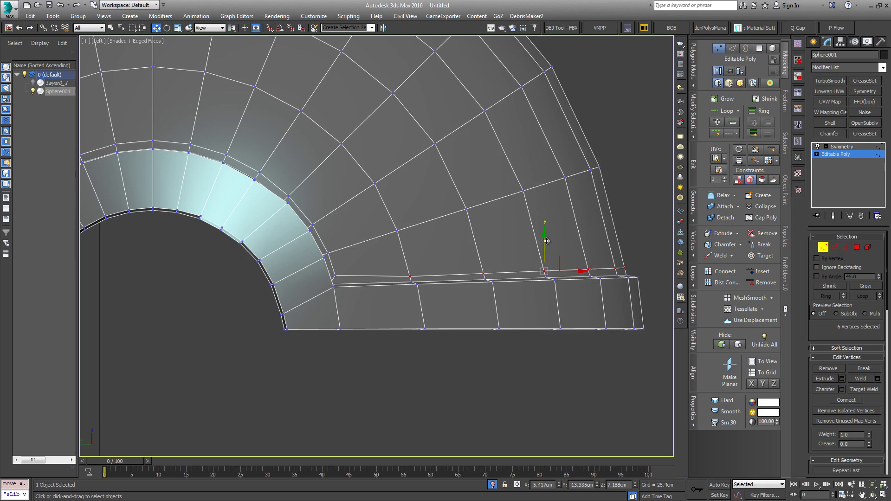
- Turn off the edge constraint and move the outer loop's corner vertex slightly down towards the rim corner
click(335, 275)
drag(348, 266, 352, 266)
right_click(352, 266)
click(739, 181)
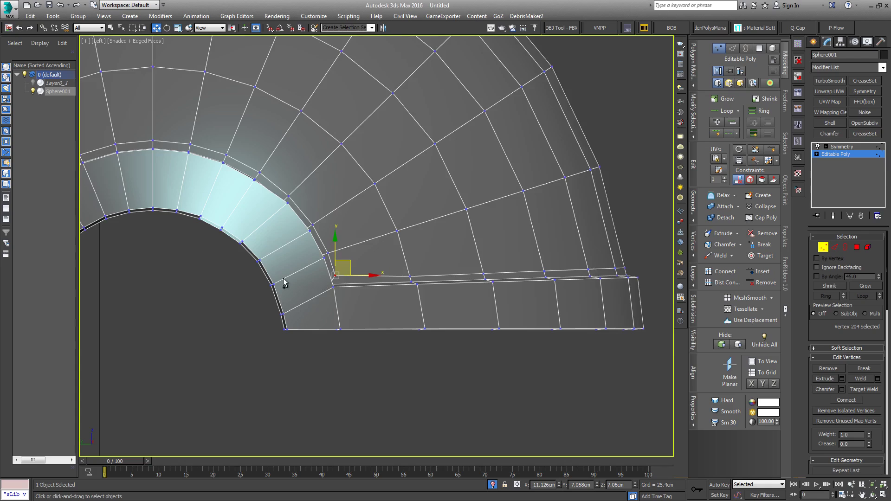
scroll(283, 277, up, 5)
drag(464, 231, 470, 241)
middle_drag(493, 241, 416, 224)
scroll(415, 224, down, 5)
middle_drag(505, 263, 379, 273)
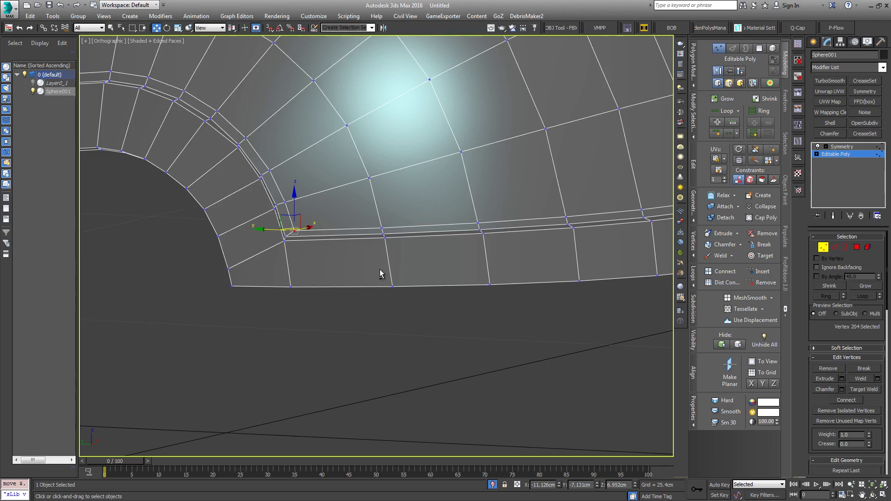
- In the Left view, shift the raised rim's border vertex at the opening's upper front slightly towards the opening, with the edge constraint off
key(l)
scroll(368, 251, up, 6)
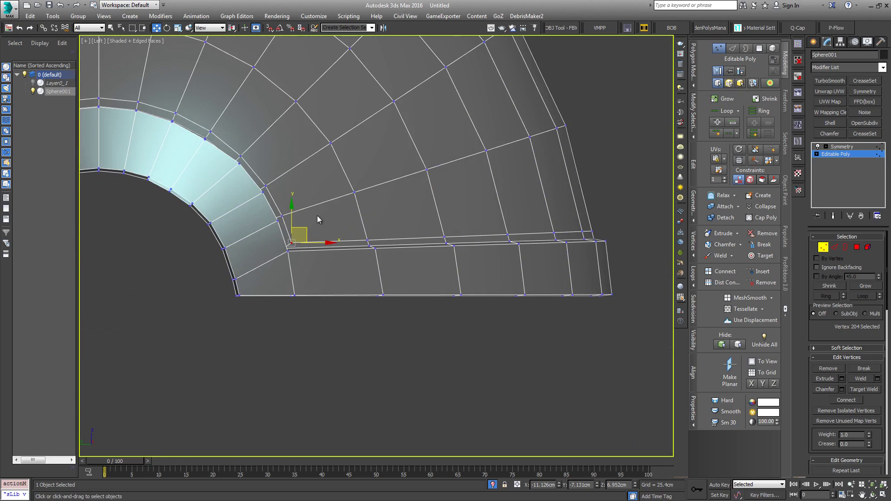
scroll(316, 216, up, 3)
mouse_move(282, 237)
alt+middle_down()
mouse_move(264, 243)
mouse_move(253, 219)
mouse_move(280, 240)
alt+middle_up()
key(l)
key(z)
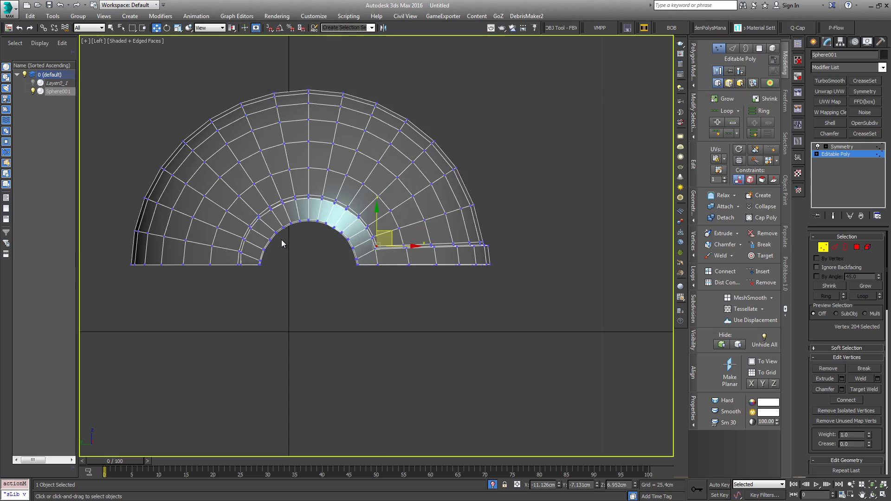
scroll(323, 214, up, 5)
middle_drag(369, 237, 308, 212)
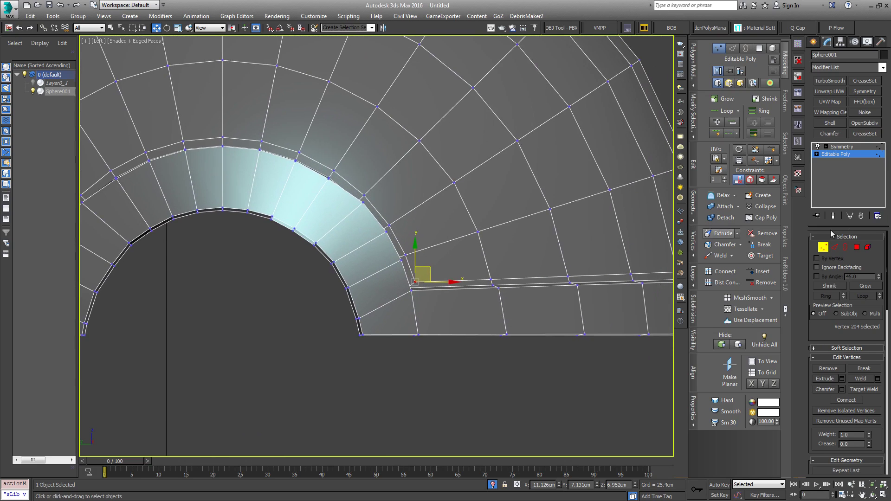
click(363, 202)
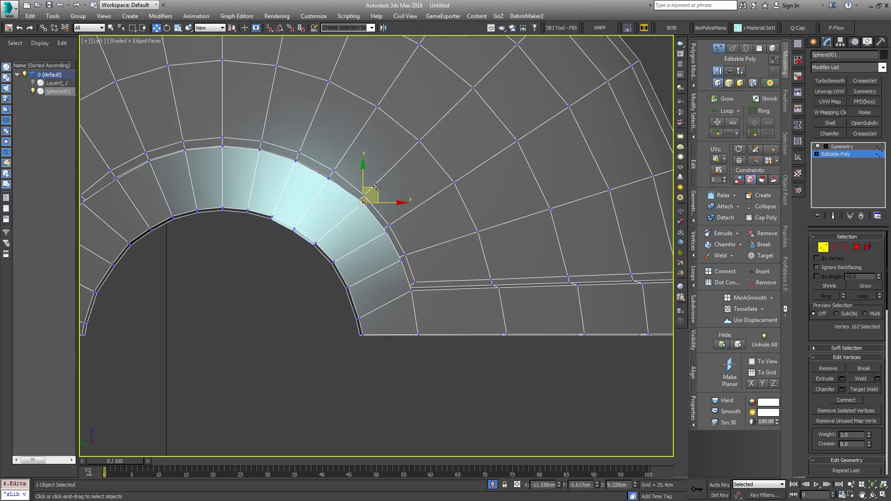
drag(376, 187, 373, 189)
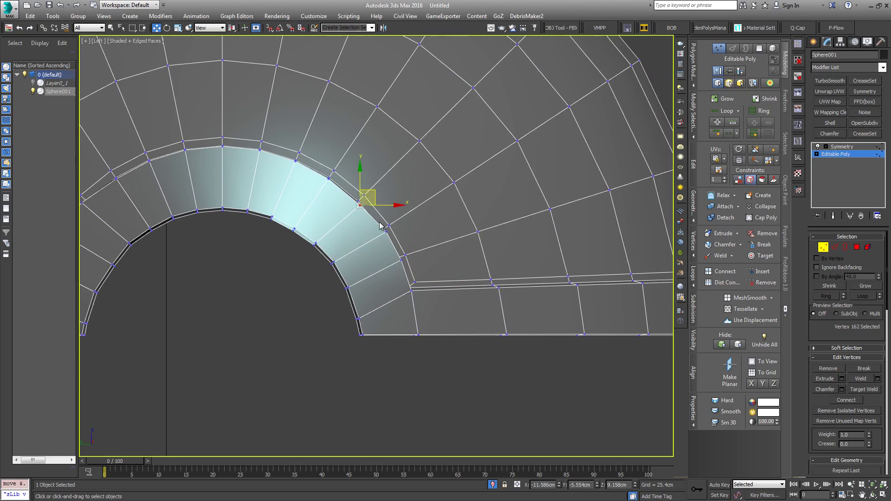
click(739, 180)
drag(373, 189, 373, 187)
- Move the next three rim border vertices, down to the front rim corner, slightly towards the opening
click(387, 232)
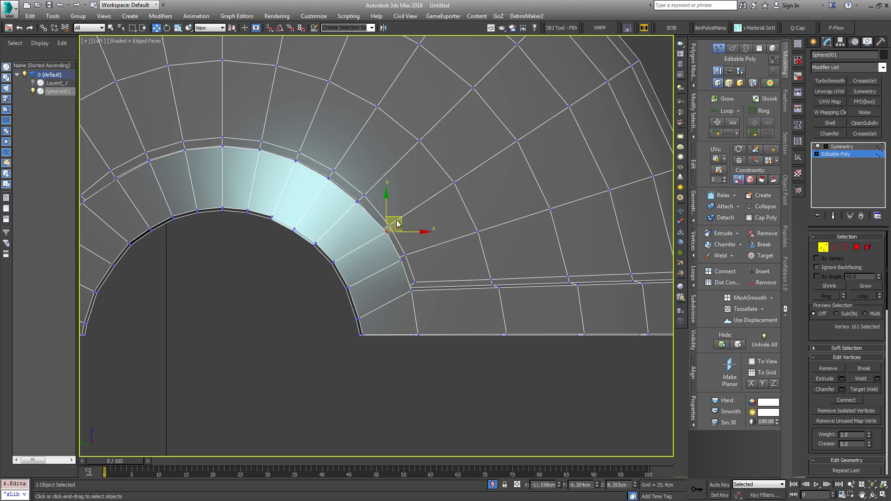
drag(398, 216, 391, 216)
click(403, 256)
drag(412, 244, 410, 245)
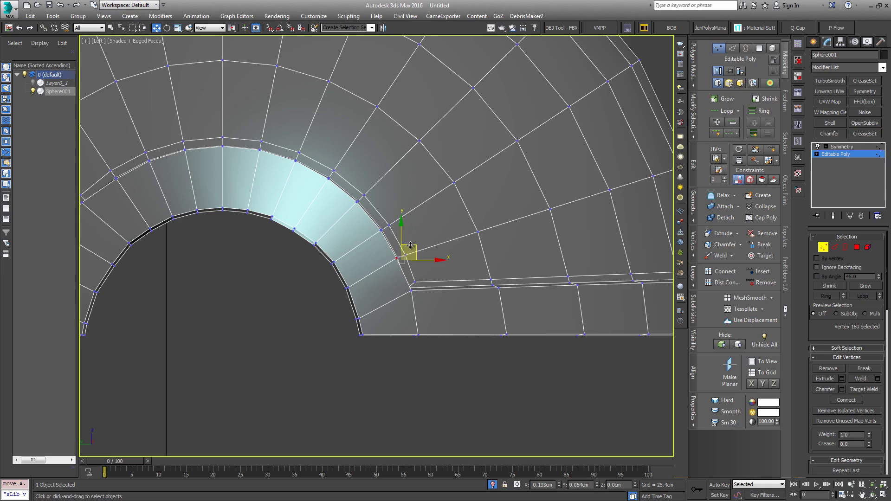
click(410, 291)
drag(437, 292, 432, 292)
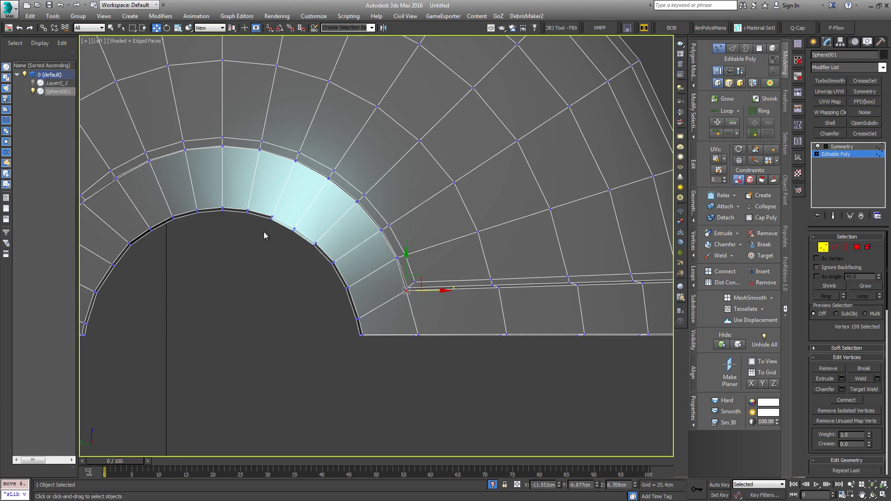
- Move the two rim border vertices at the opening's upper rear slightly inwards, widening the narrow band outside them
middle_drag(265, 235, 480, 255)
alt+middle_drag(296, 261, 319, 264)
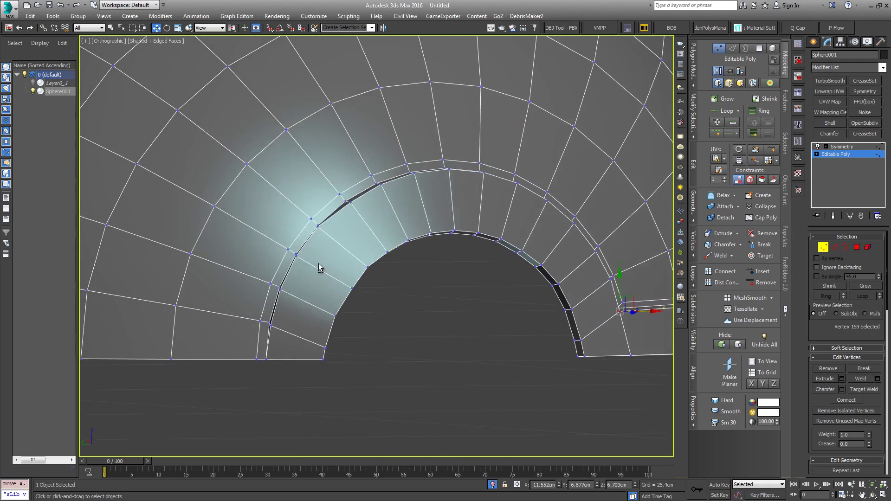
key(shift+z)
click(295, 223)
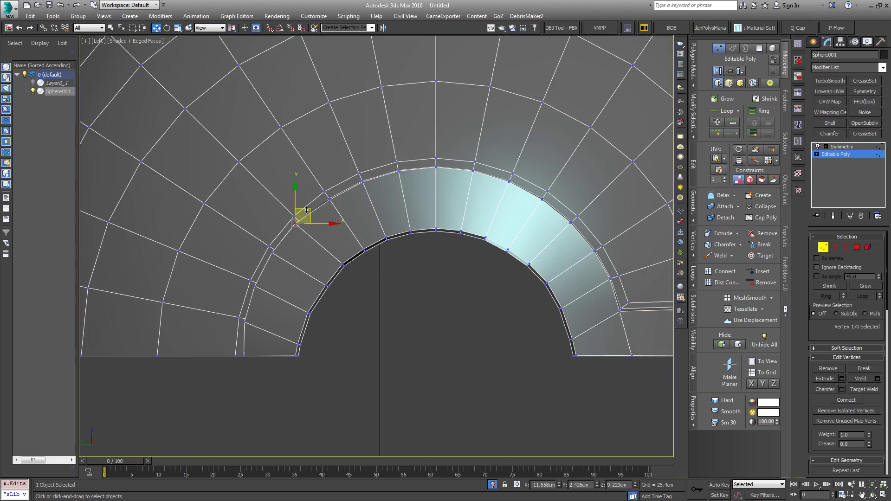
drag(306, 210, 310, 210)
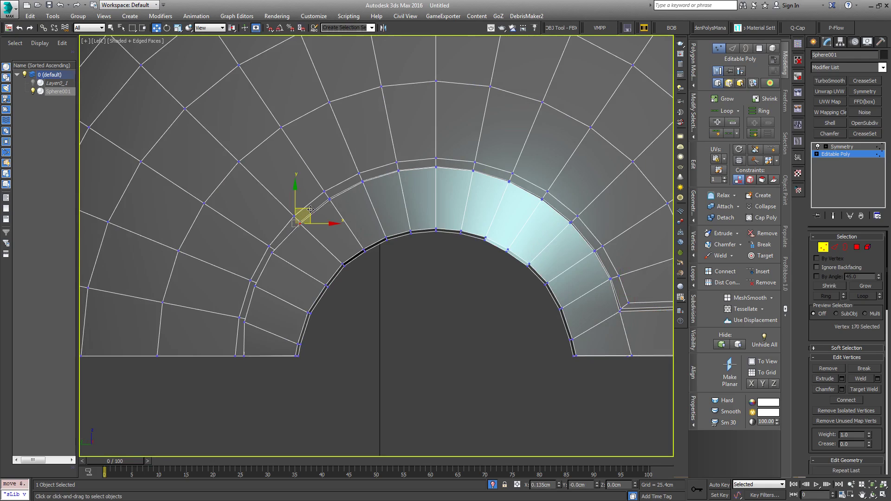
click(275, 251)
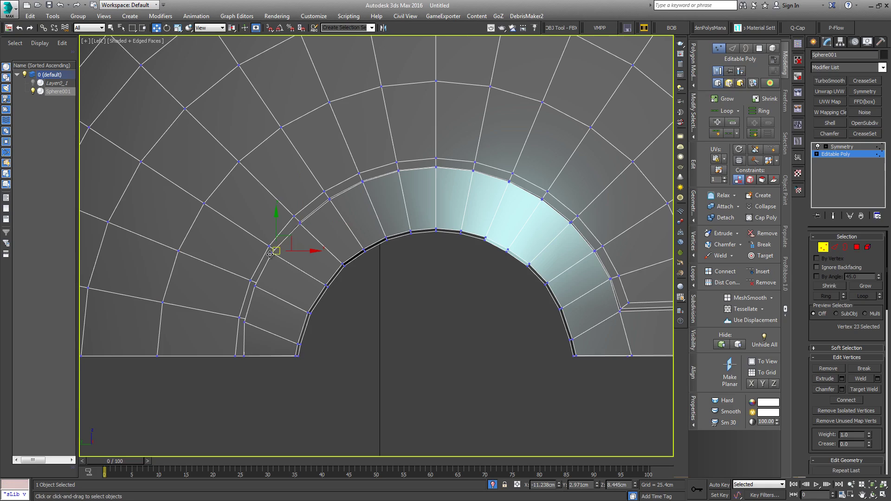
click(271, 254)
drag(284, 239, 289, 240)
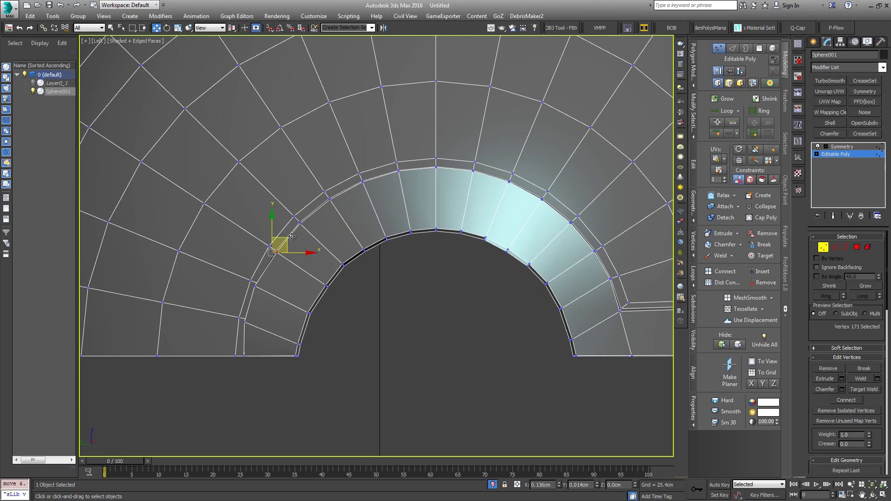
- Move the three lowest rim border vertices at the rear of the opening slightly inwards, down to the base edge
click(255, 285)
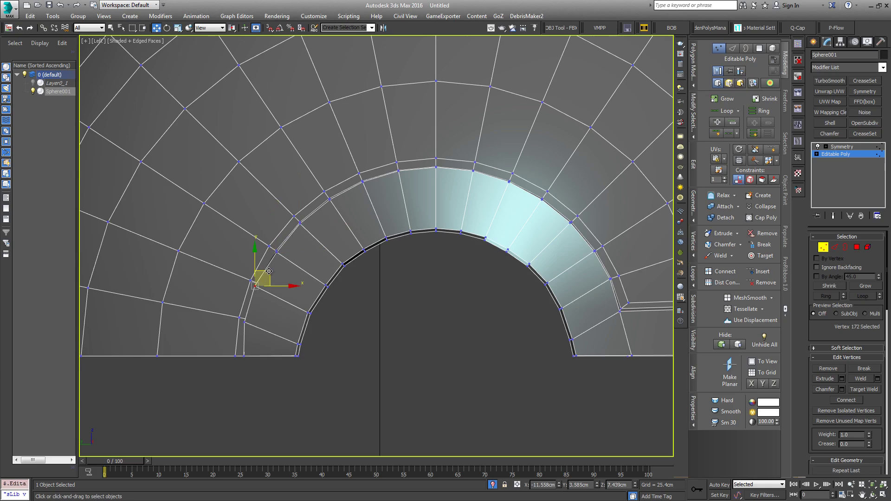
drag(269, 271, 274, 270)
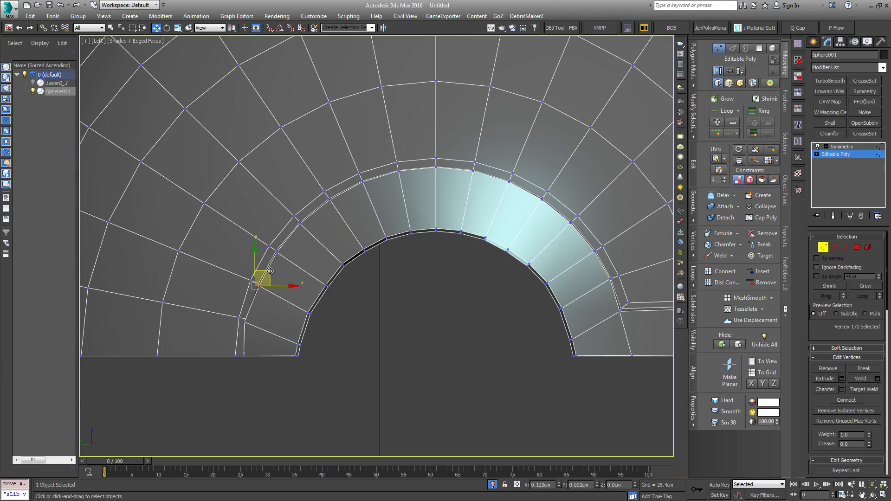
click(243, 322)
drag(259, 309, 264, 309)
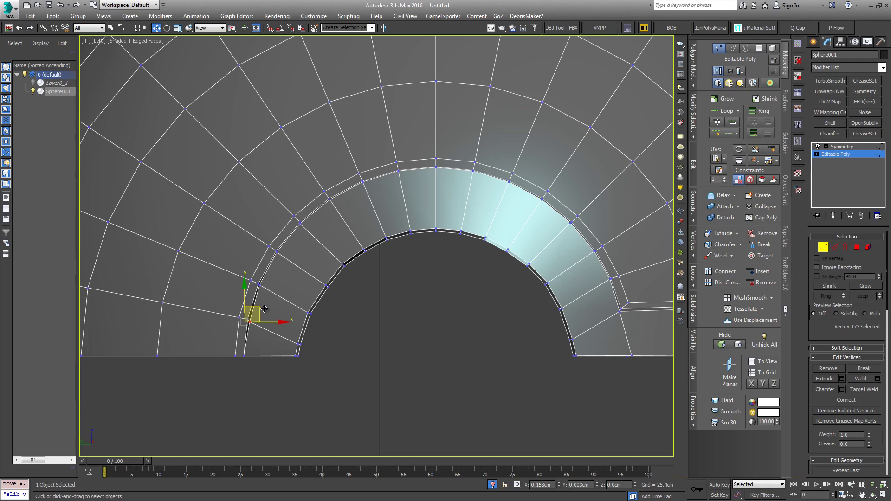
click(245, 358)
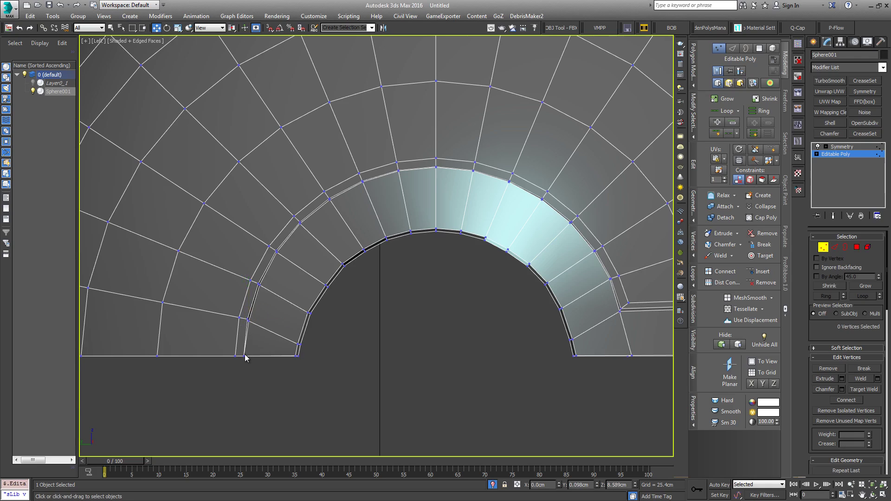
click(244, 356)
drag(266, 356, 267, 356)
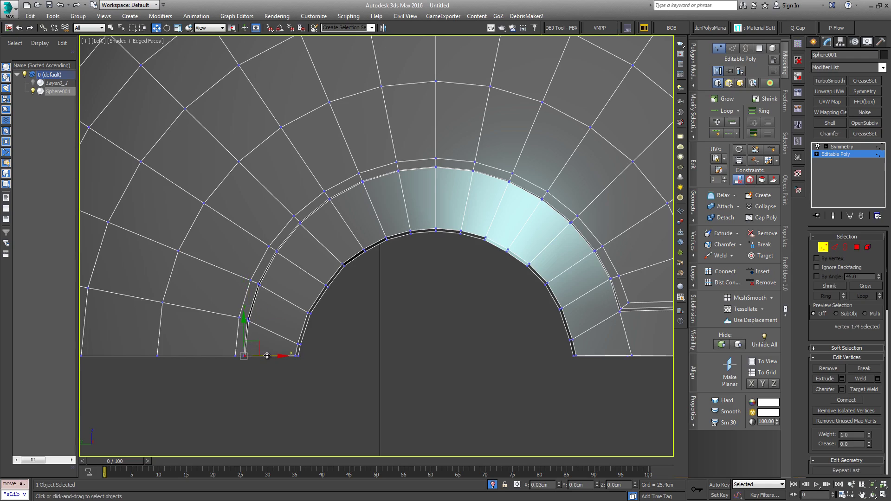
- Examine the narrow band around the side opening and along the front edge for even spacing
middle_drag(511, 368, 334, 344)
middle_drag(386, 264, 430, 322)
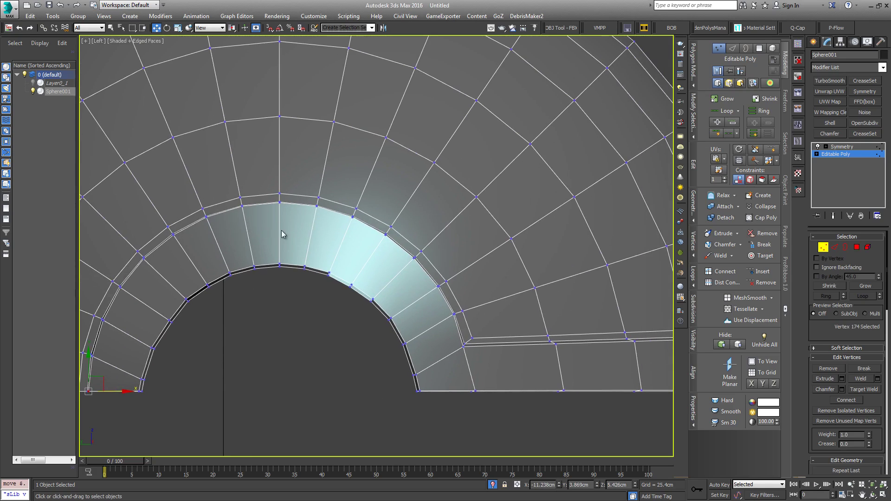
mouse_move(374, 253)
middle_down()
mouse_move(379, 228)
mouse_move(333, 204)
mouse_move(344, 248)
mouse_move(335, 251)
mouse_move(382, 243)
mouse_move(379, 258)
middle_up()
key(shift+z)
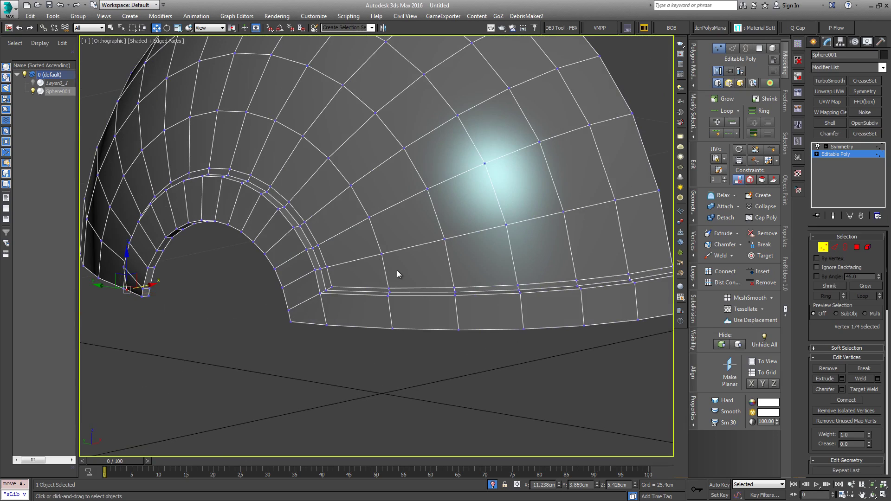
key(l)
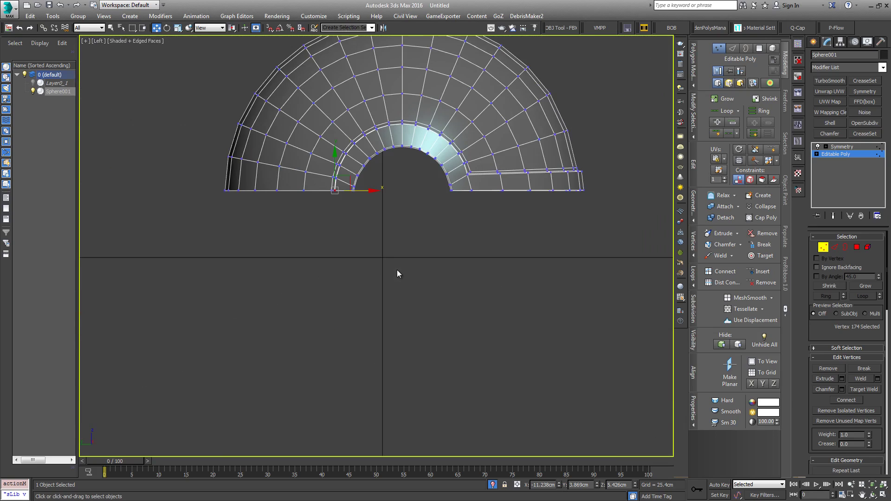
middle_drag(397, 269, 411, 321)
middle_drag(424, 260, 352, 262)
scroll(449, 227, up, 5)
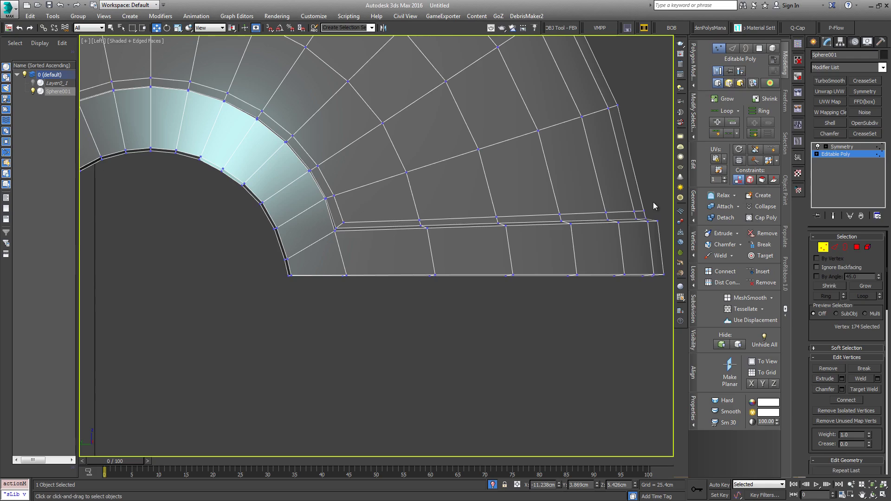
drag(334, 228, 341, 225)
middle_drag(482, 240, 385, 242)
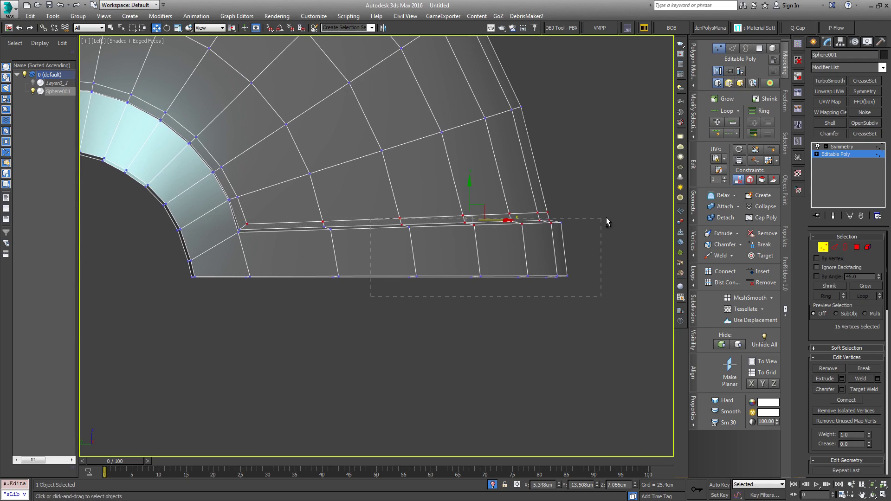
ctrl+drag(606, 219, 603, 225)
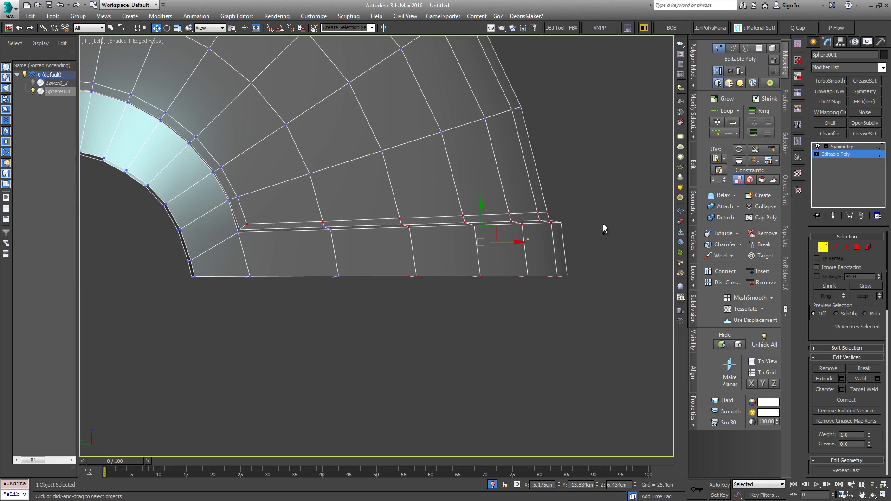
click(600, 253)
- Select the seven outer loop vertices above the front rim, including the corner one, and move them up about 0.08 cm
drag(491, 220, 372, 202)
ctrl+drag(316, 227, 349, 209)
ctrl+drag(239, 231, 243, 231)
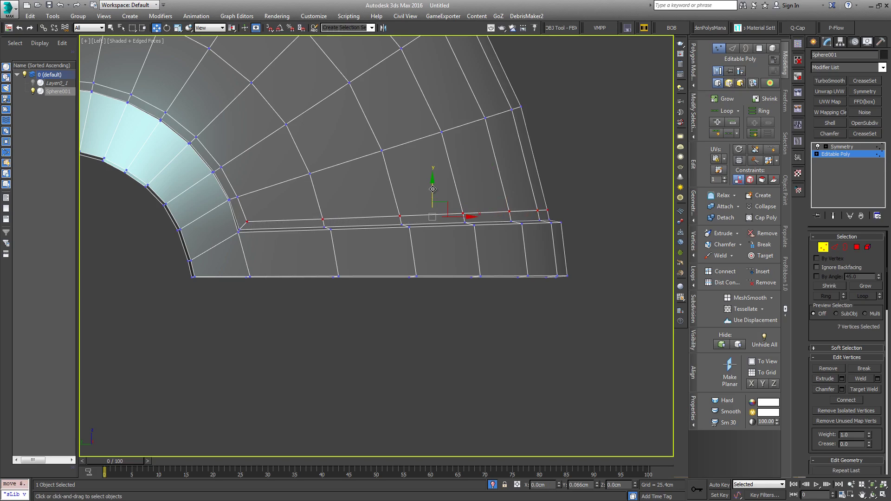
drag(433, 189, 433, 188)
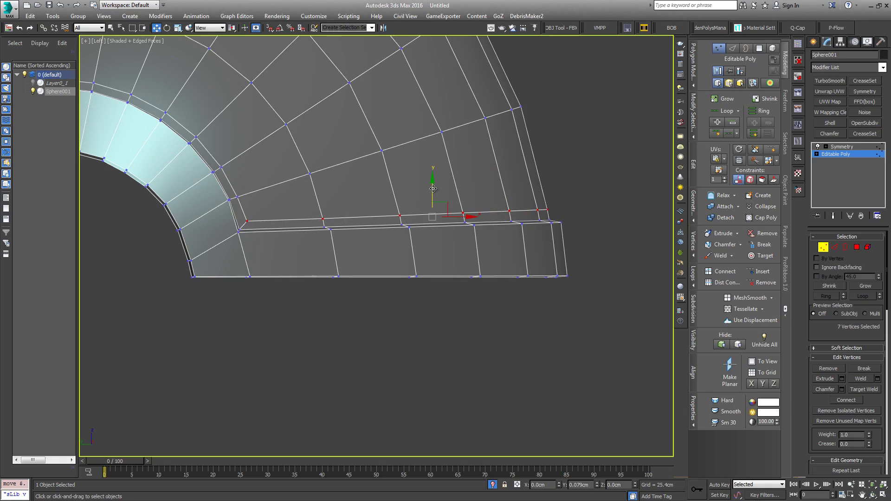
- Insert a SwiftLoop edge loop midway through the narrow band between the raised rim and the dome
click(771, 148)
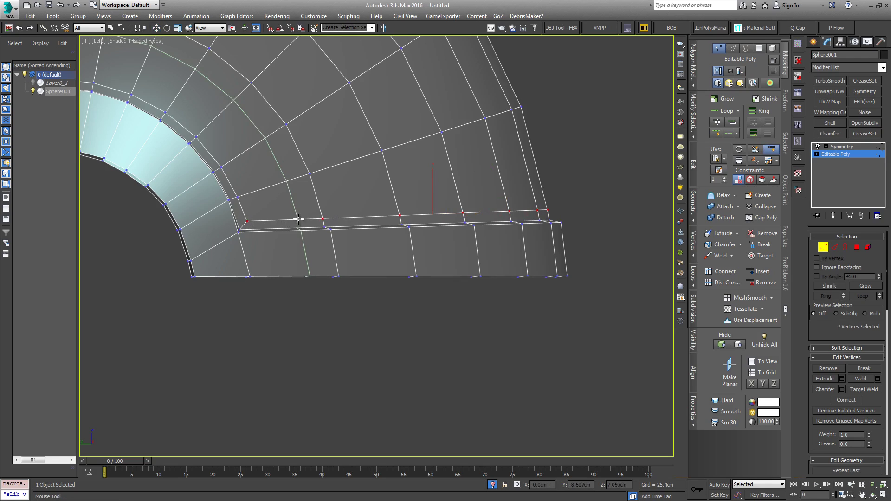
click(243, 225)
scroll(258, 224, up, 5)
alt+middle_drag(255, 194, 448, 182)
right_click(418, 184)
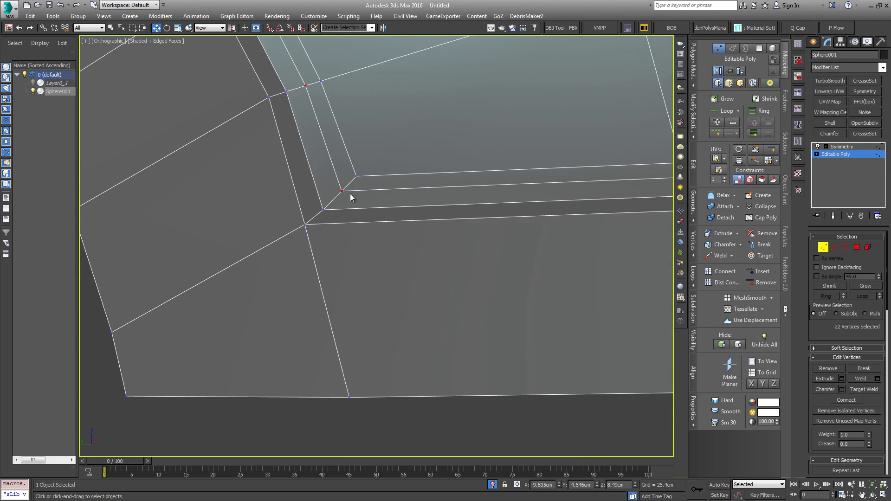
- Chamfer the new edge loop with an amount of 0.102 cm and 2 segments
click(835, 247)
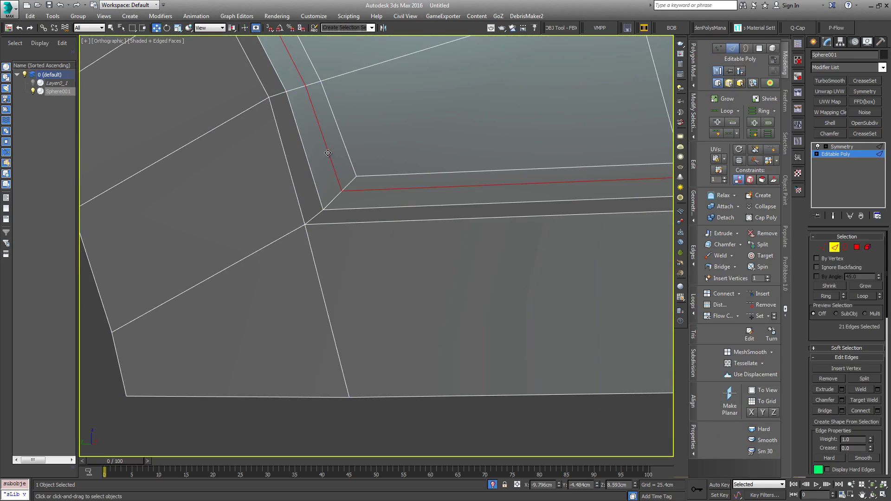
scroll(322, 164, down, 3)
scroll(312, 160, up, 3)
middle_drag(312, 161, 361, 190)
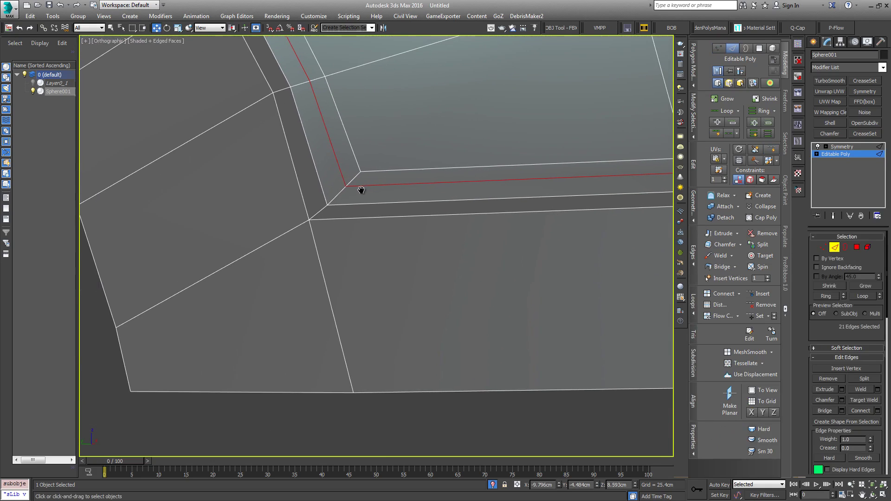
click(842, 400)
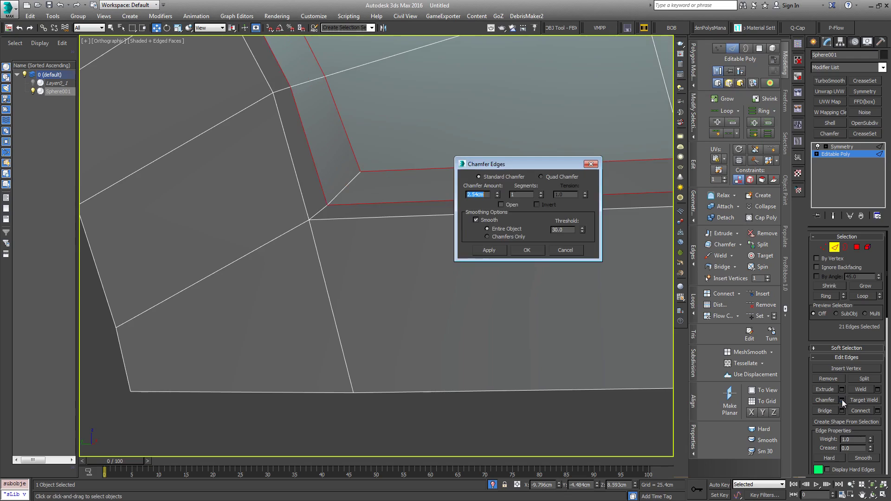
right_click(497, 196)
click(541, 193)
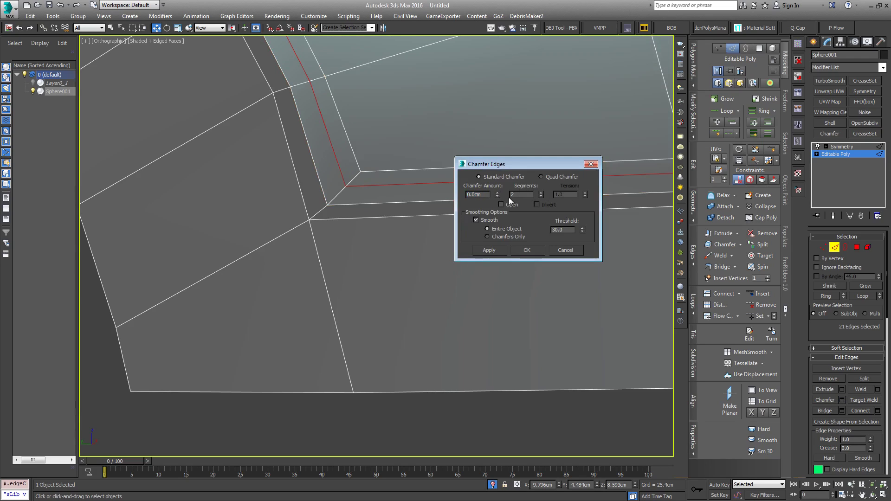
drag(497, 196, 498, 193)
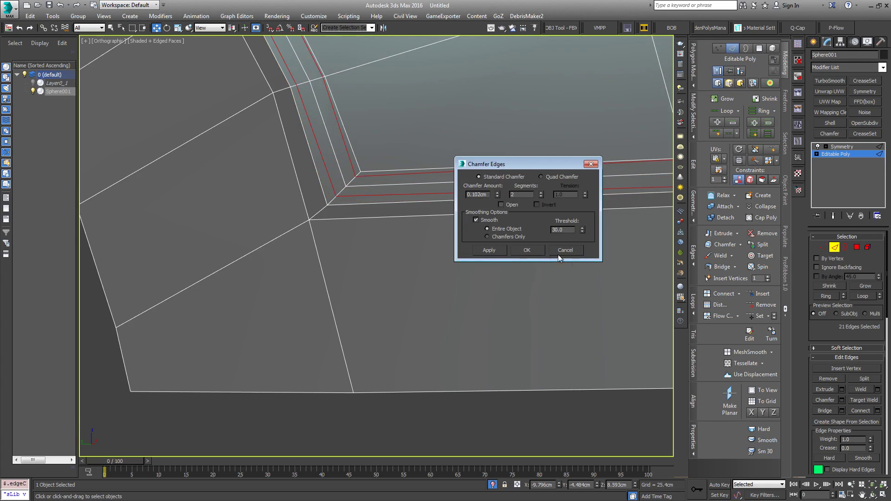
click(533, 252)
- Select the centre edge loop of the seam band and set its edge extrusion to zero height with a 0.051 cm base width
double_click(312, 87)
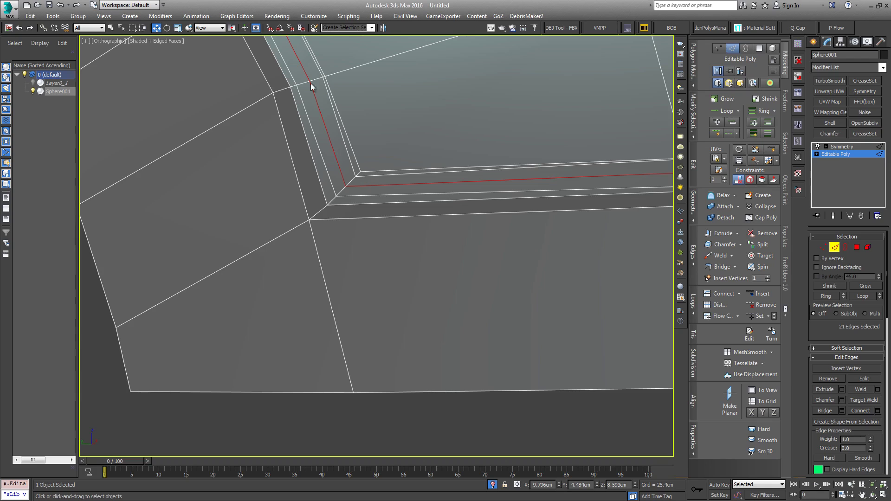
middle_drag(472, 234, 397, 202)
scroll(421, 196, down, 5)
middle_drag(570, 206, 311, 233)
alt+middle_drag(375, 213, 314, 216)
middle_drag(147, 233, 274, 225)
scroll(257, 187, up, 5)
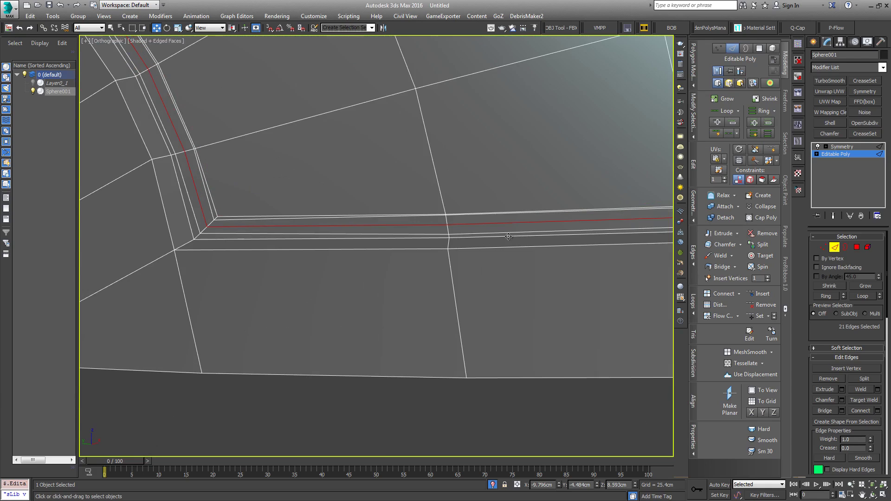
click(841, 390)
right_click(536, 186)
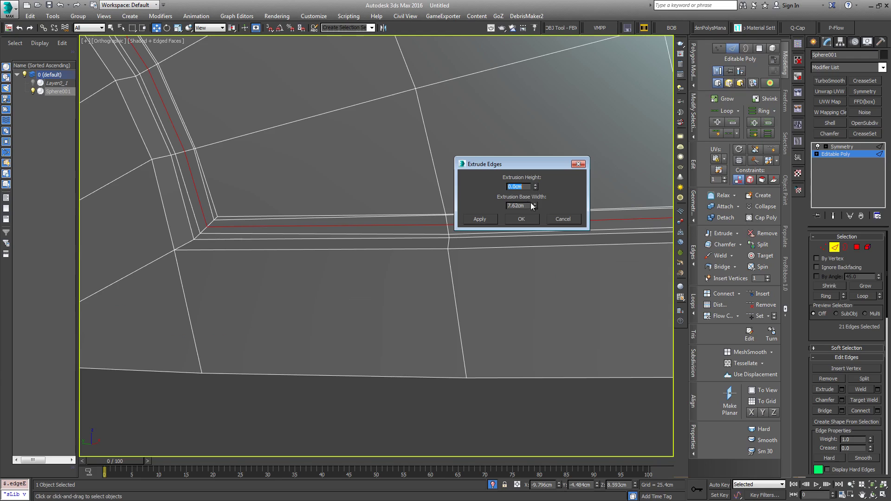
scroll(195, 205, up, 2)
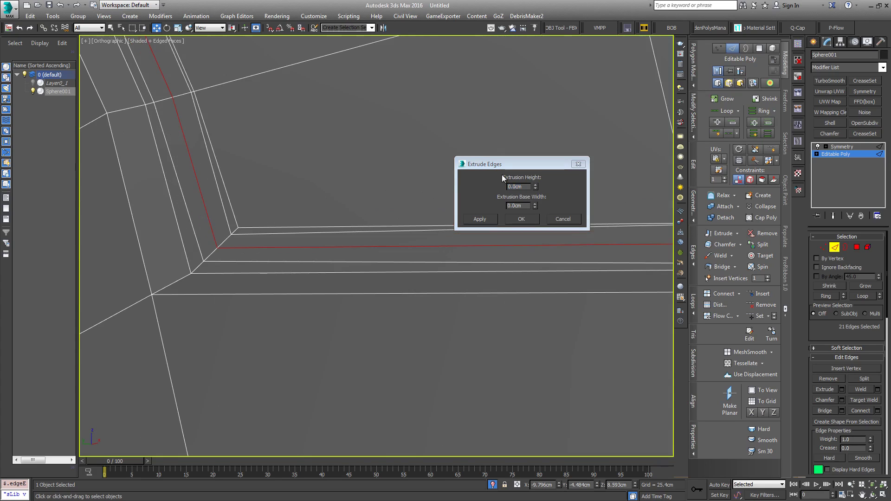
click(535, 203)
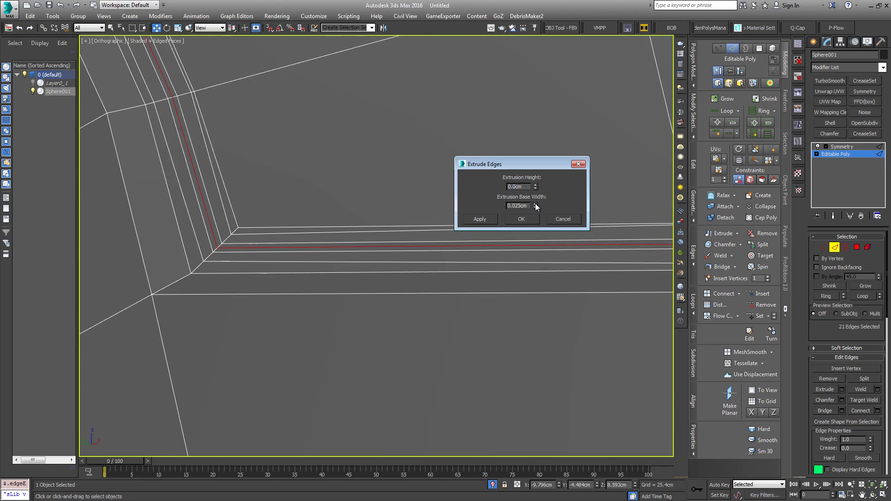
click(535, 204)
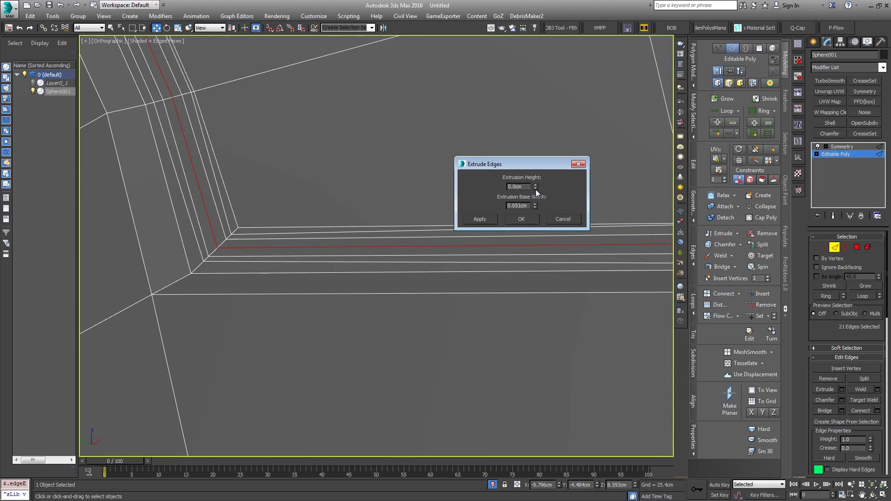
- Extrude the centre loop inward with a height of -0.076 cm to form a groove
click(536, 188)
click(536, 188)
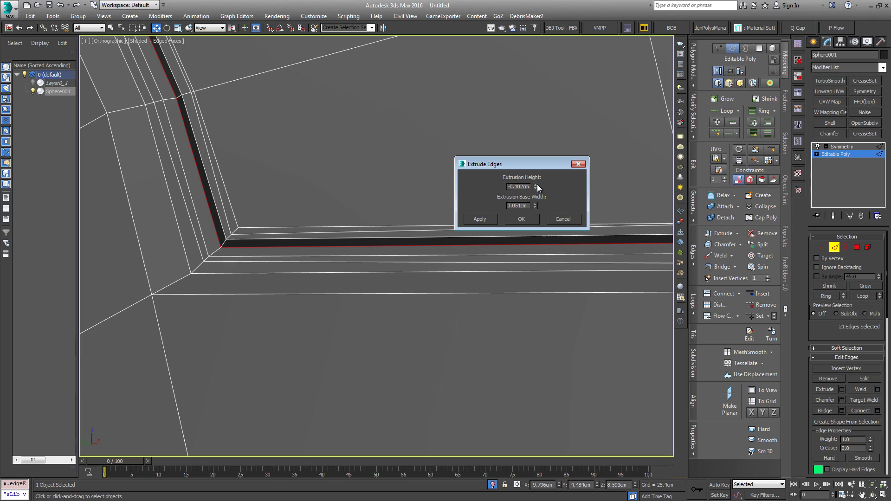
right_click(537, 187)
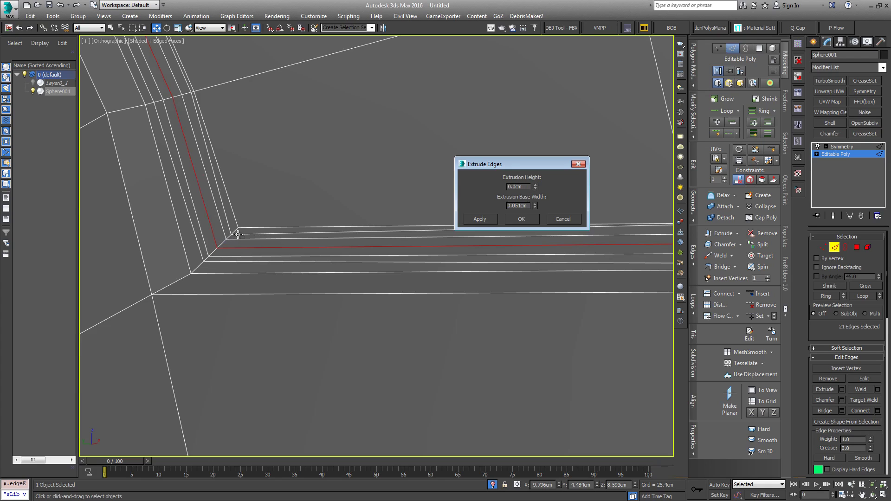
alt+middle_drag(237, 235, 231, 237)
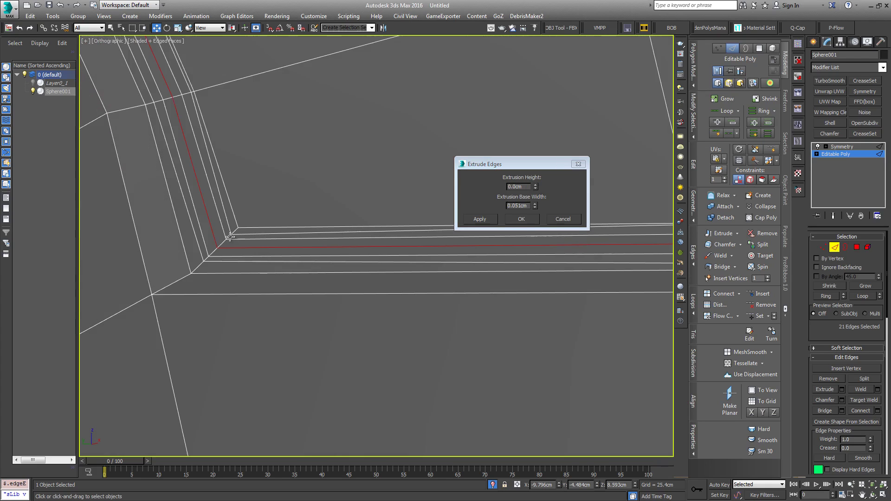
click(536, 188)
click(536, 188)
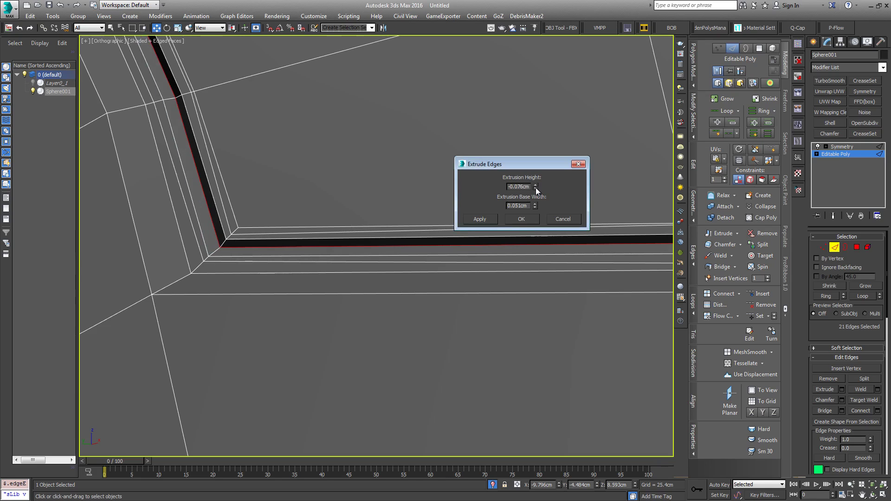
click(520, 223)
- Add a TurboSmooth modifier above Symmetry with 2 iterations and Isoline Display enabled
middle_drag(522, 215, 469, 183)
scroll(483, 171, down, 6)
scroll(483, 171, up, 3)
click(835, 154)
click(844, 147)
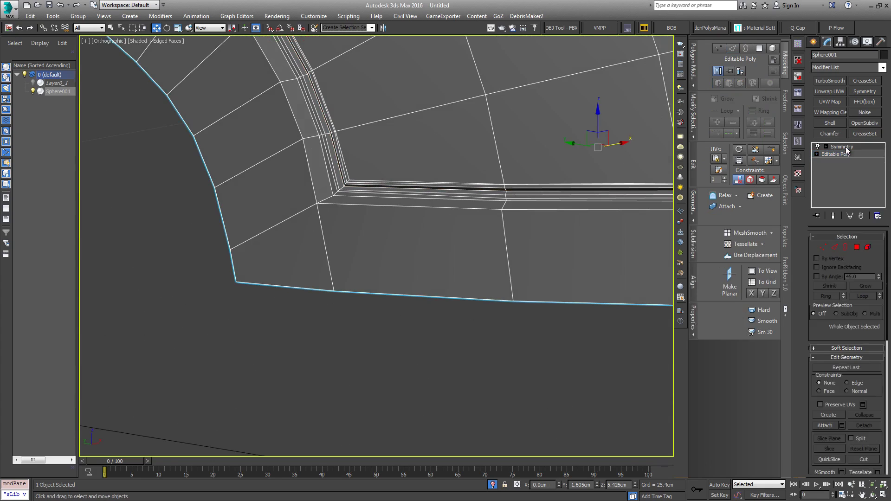
click(831, 81)
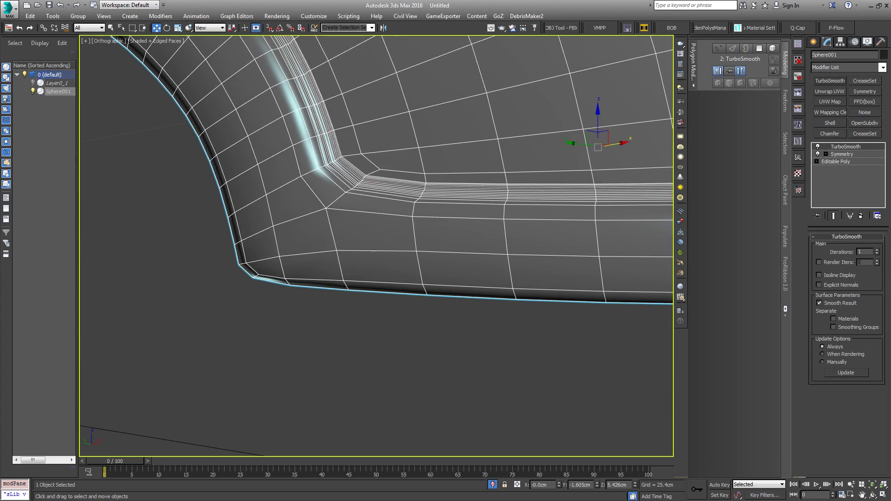
click(877, 250)
click(819, 276)
- Hide the edged faces and examine the smoothed groove around the side opening and along the front rim
middle_drag(352, 225, 273, 302)
key(F4)
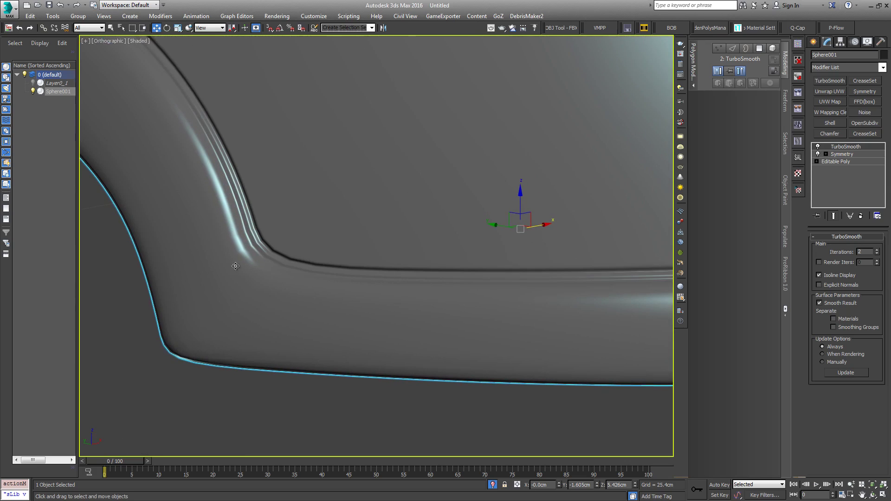
scroll(280, 254, down, 8)
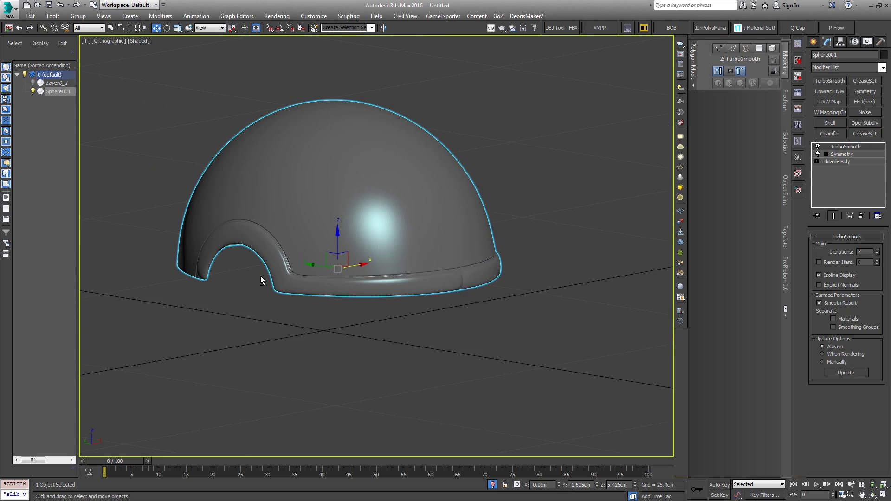
alt+middle_drag(260, 278, 334, 298)
alt+middle_drag(405, 322, 171, 236)
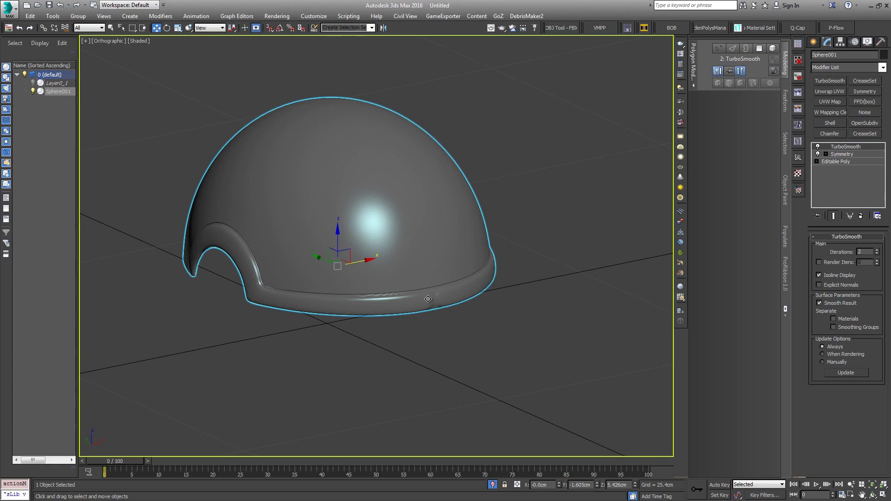
mouse_move(335, 278)
alt+middle_down()
mouse_move(360, 271)
mouse_move(338, 273)
alt+middle_up()
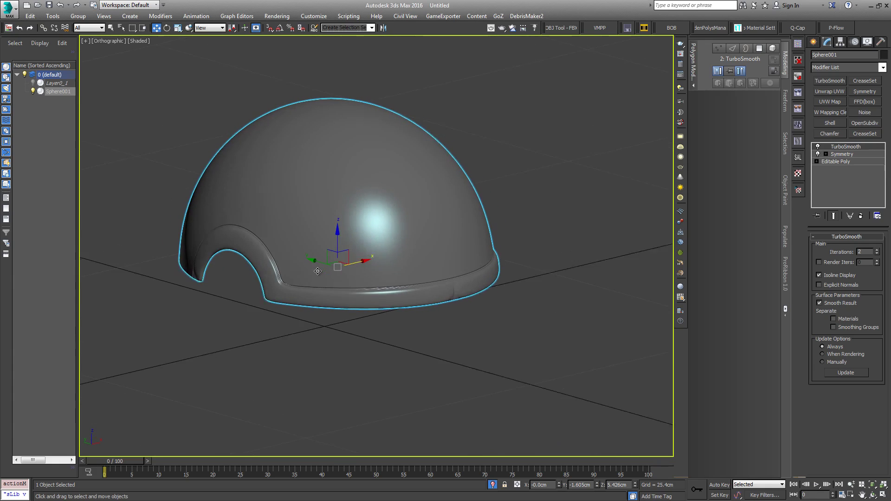
scroll(330, 273, up, 7)
middle_drag(240, 270, 361, 212)
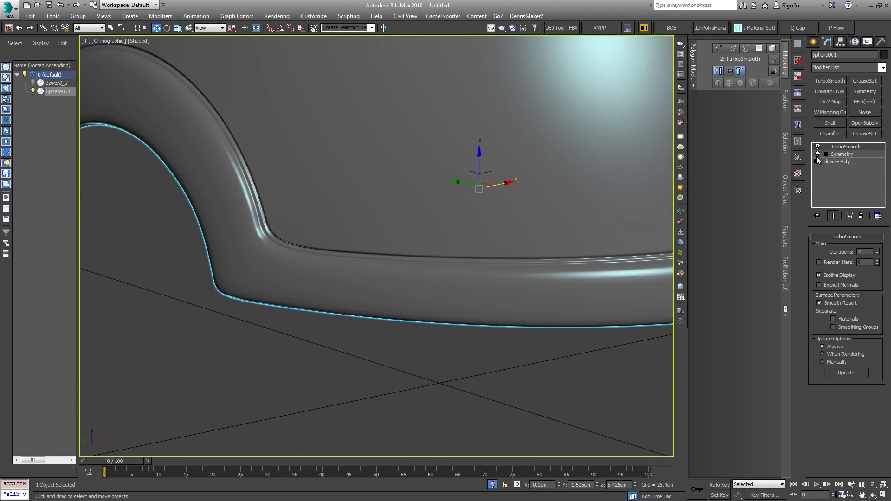
- Disable TurboSmooth, show edged faces, and delete the cap polygon closing the front rim at the symmetry plane
click(838, 162)
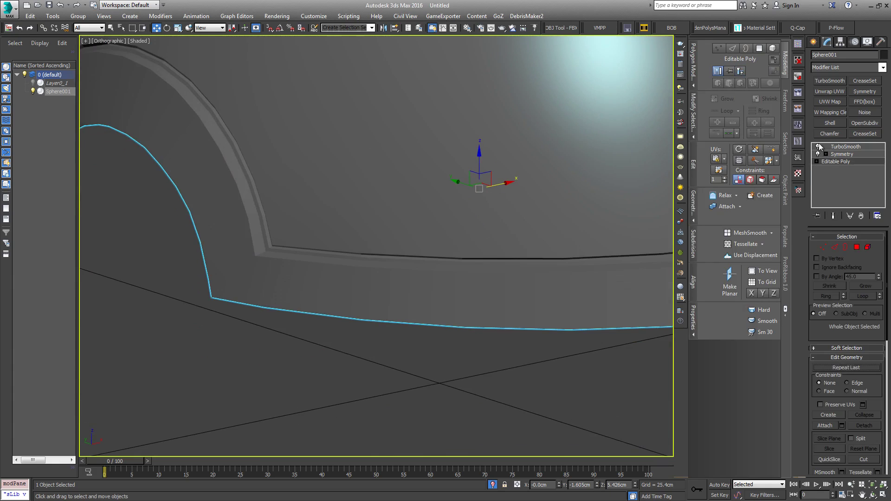
middle_drag(431, 276, 456, 258)
key(F4)
mouse_move(355, 297)
middle_down()
mouse_move(296, 320)
mouse_move(330, 345)
mouse_move(326, 331)
mouse_move(221, 341)
mouse_move(640, 217)
middle_up()
scroll(330, 330, down, 2)
click(858, 247)
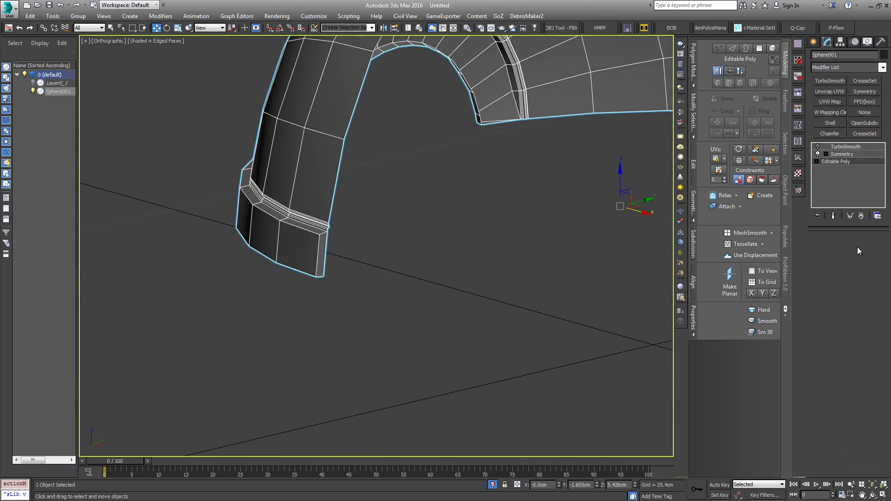
click(321, 245)
alt+middle_drag(321, 248, 341, 271)
key(Delete)
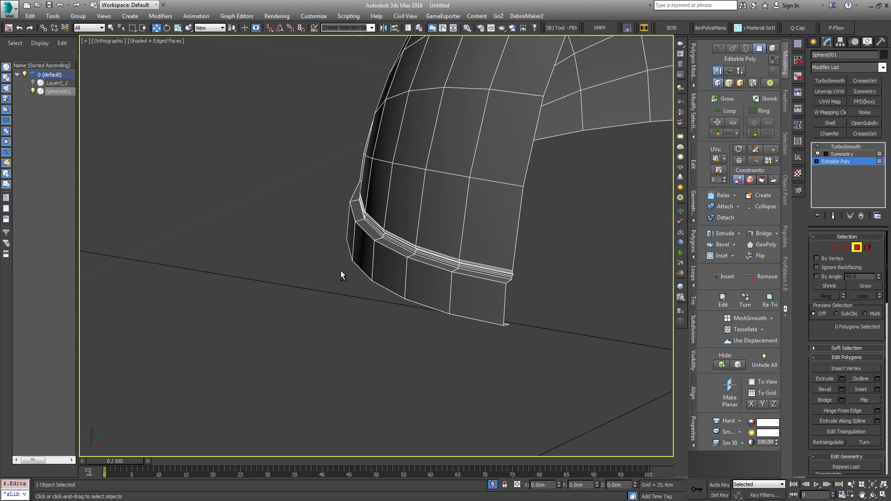
- Set the X position of the front rim's upper and lower corner vertices at the symmetry plane to 0
click(823, 248)
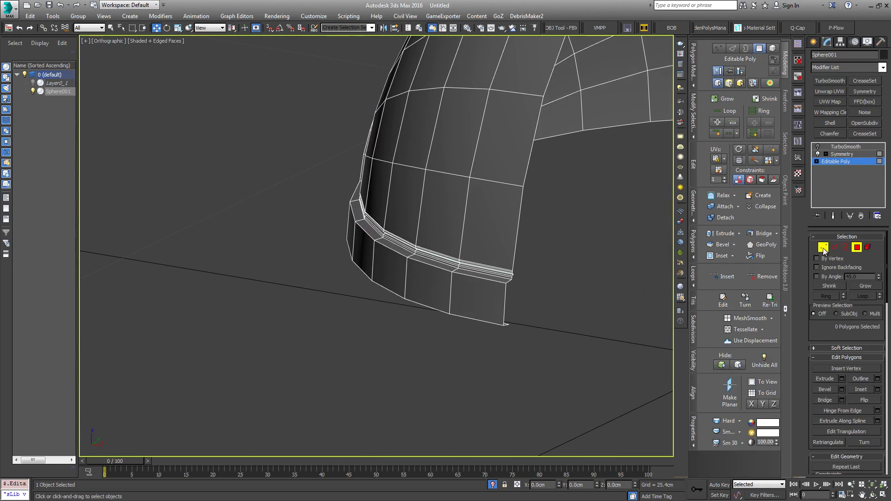
click(505, 284)
right_click(560, 485)
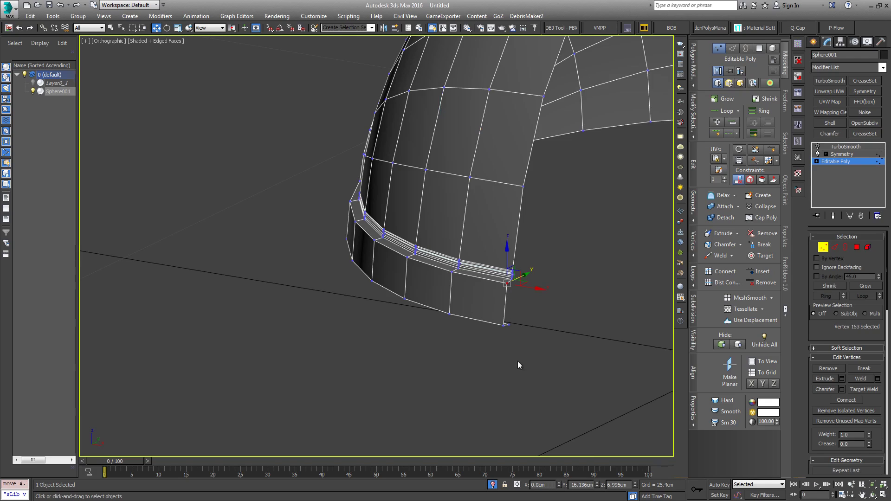
click(505, 325)
right_click(559, 485)
alt+middle_drag(520, 418, 538, 245)
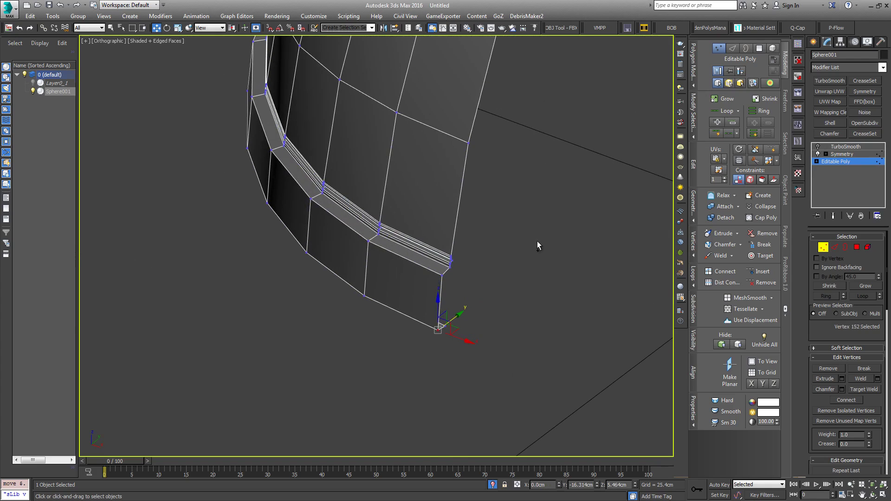
- Show the end result with TurboSmooth enabled and inspect the mirrored dome from the side with the Symmetry settings open
click(834, 216)
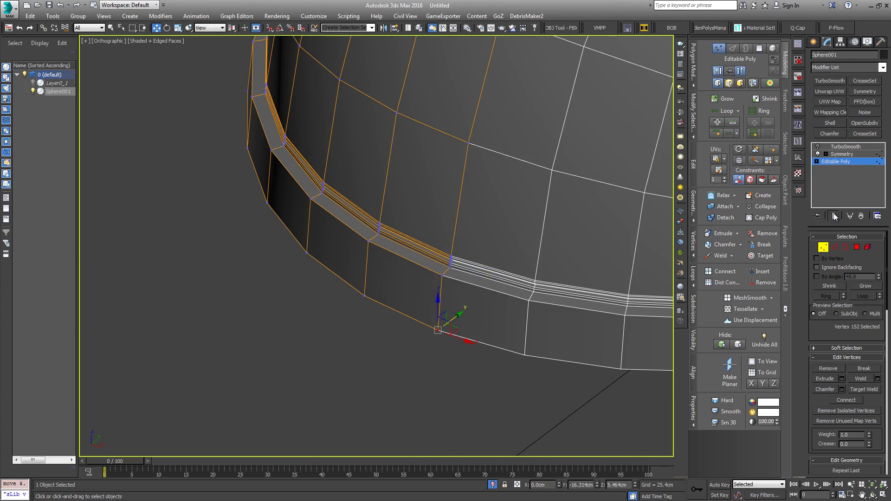
click(818, 146)
alt+middle_drag(523, 280, 403, 303)
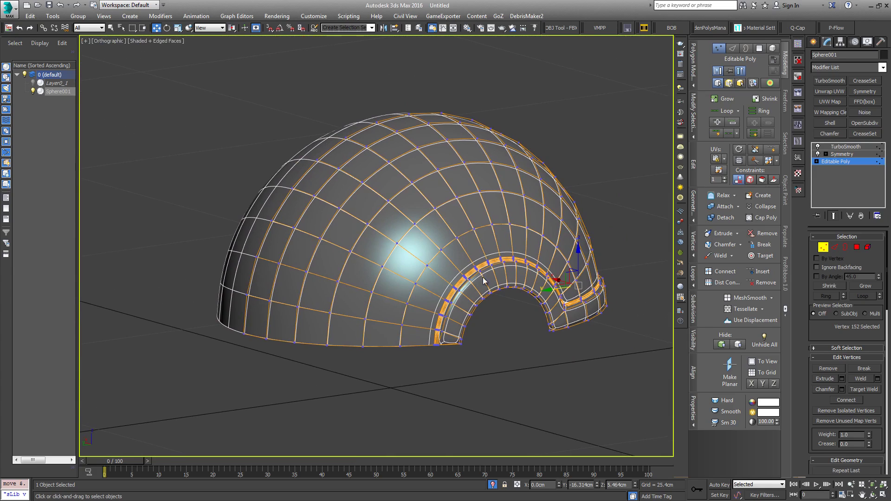
middle_drag(463, 303, 344, 289)
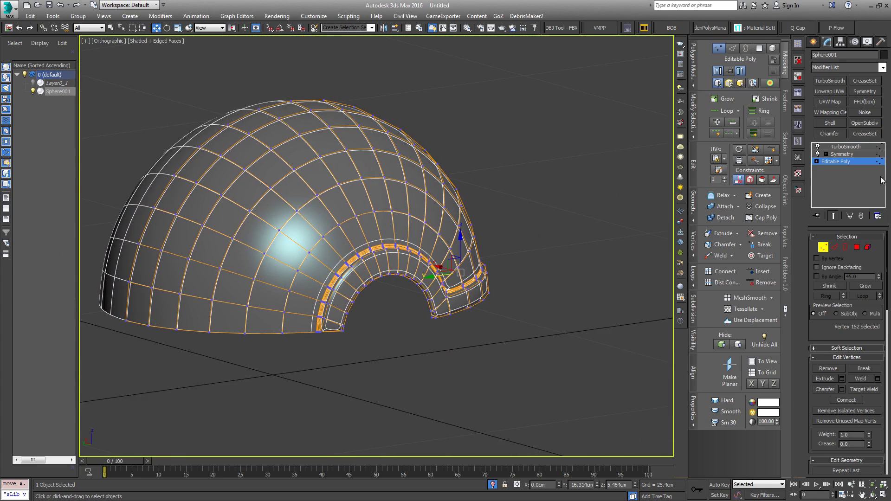
click(859, 163)
click(848, 155)
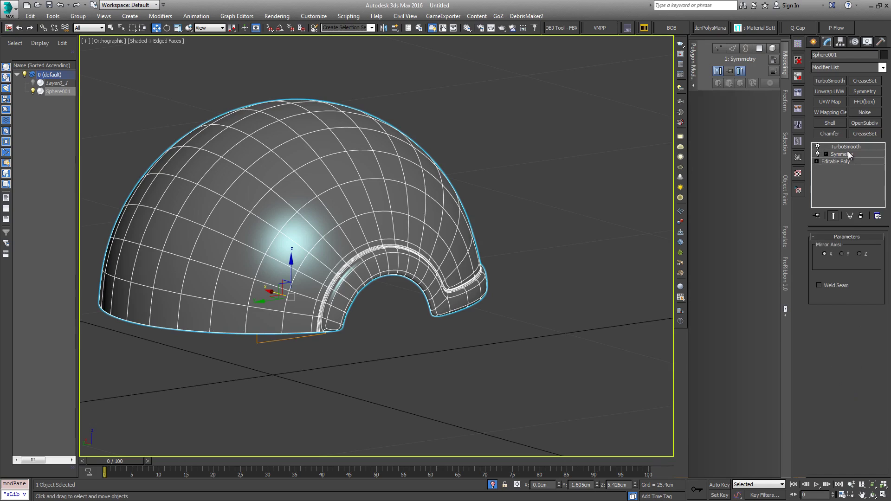
middle_drag(521, 259, 606, 213)
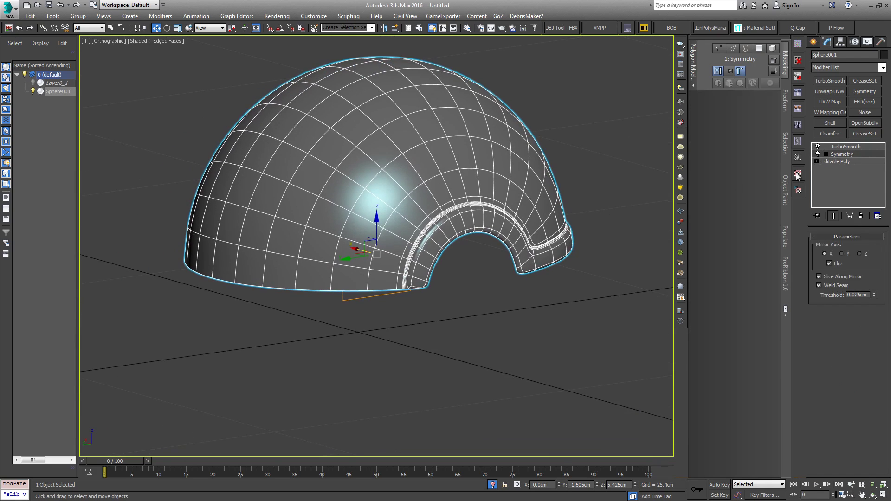
- In the Left view, delete the base mesh's polygons in the rear half, behind the side opening's vertical centreline
click(851, 162)
key(l)
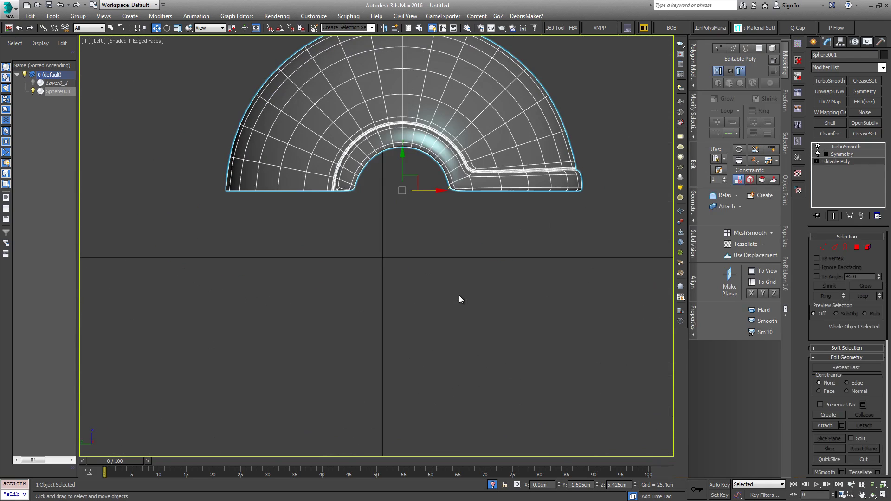
middle_drag(492, 347, 501, 446)
click(858, 248)
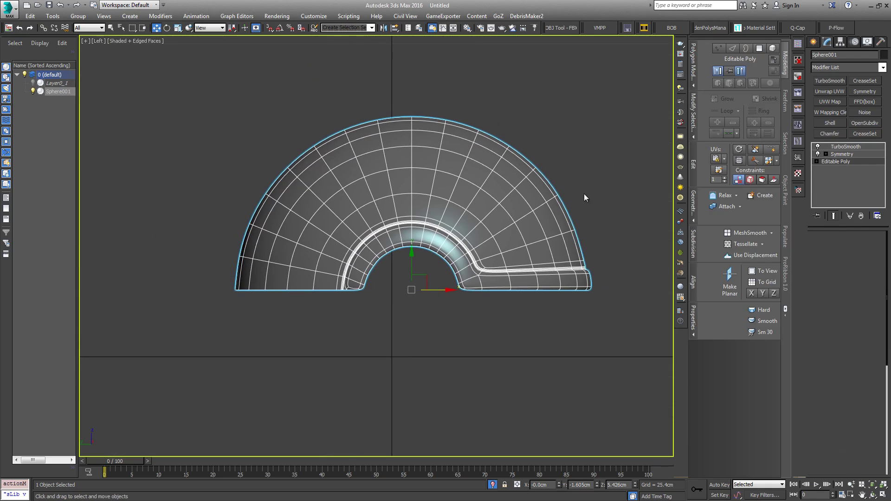
drag(401, 342, 406, 342)
key(Delete)
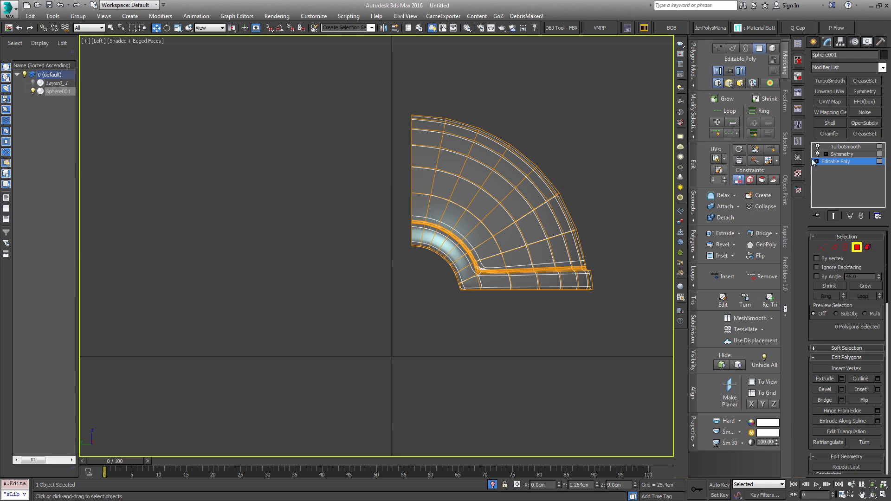
- Disable TurboSmooth and add a second Symmetry modifier above the first, mirroring along the Y axis with Flip enabled
click(818, 146)
middle_drag(557, 273, 427, 253)
click(841, 154)
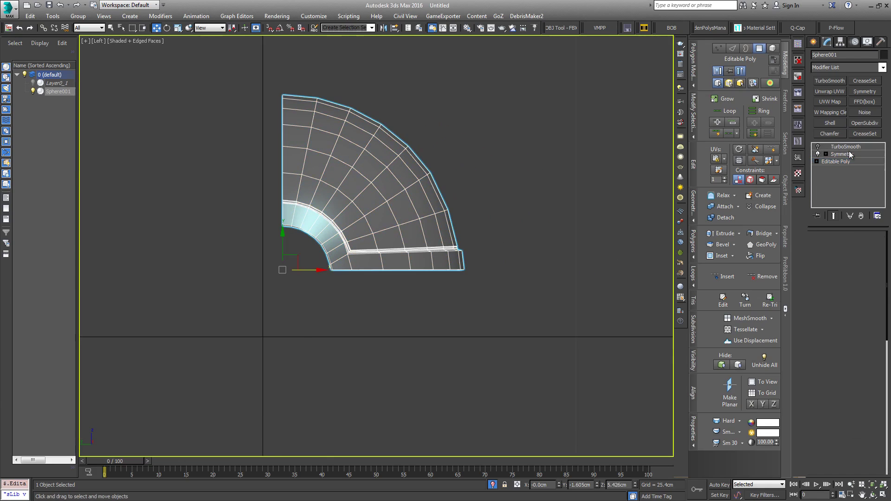
click(865, 91)
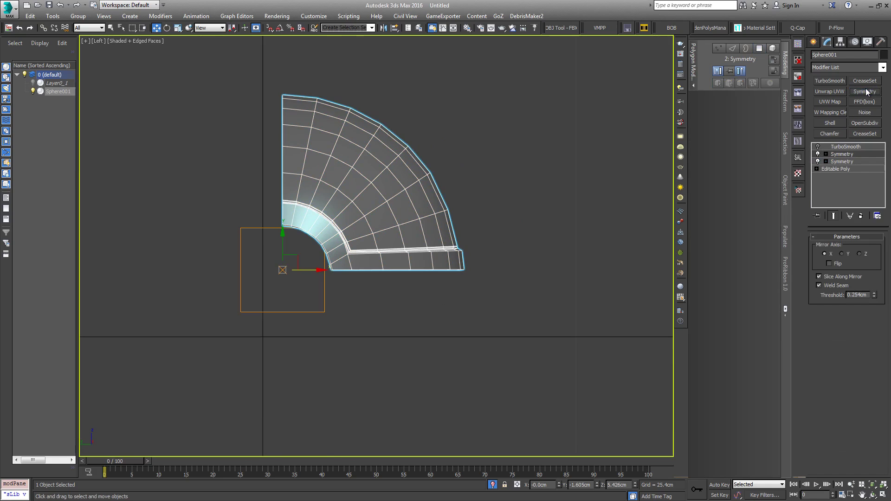
click(843, 254)
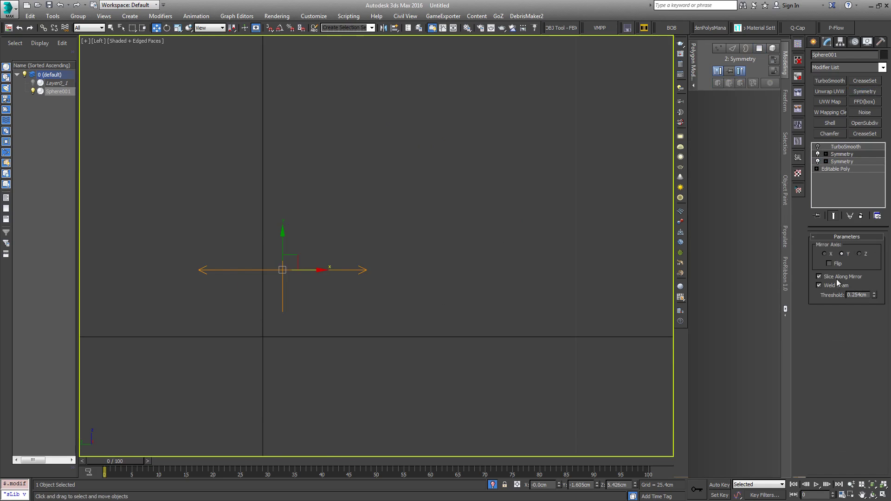
click(830, 264)
middle_drag(558, 302, 599, 300)
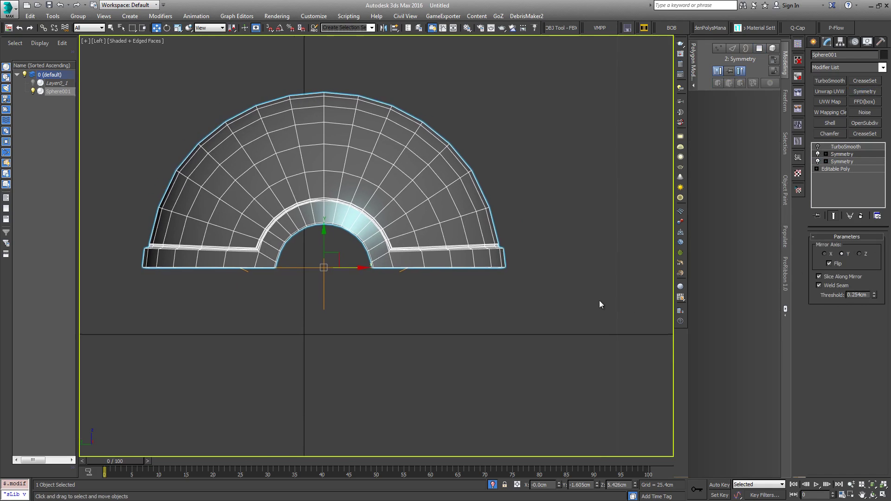
- Set the second Symmetry's weld threshold to 0.025 cm, enable TurboSmooth and view the smoothed dome without edged faces
right_click(875, 295)
click(875, 293)
middle_drag(470, 309, 555, 309)
alt+middle_drag(555, 309, 495, 322)
click(818, 147)
key(F4)
mouse_move(420, 320)
alt+middle_down()
mouse_move(410, 311)
mouse_move(484, 307)
mouse_move(355, 313)
mouse_move(342, 305)
mouse_move(389, 302)
mouse_move(324, 328)
mouse_move(308, 315)
alt+middle_up()
- Show only the base Editable Poly with edged faces and examine its rim and groove around the side opening
click(844, 170)
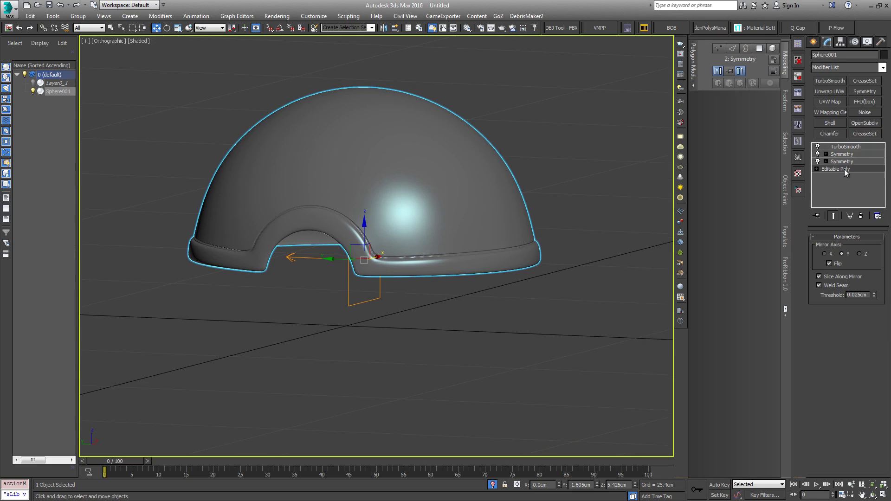
click(834, 217)
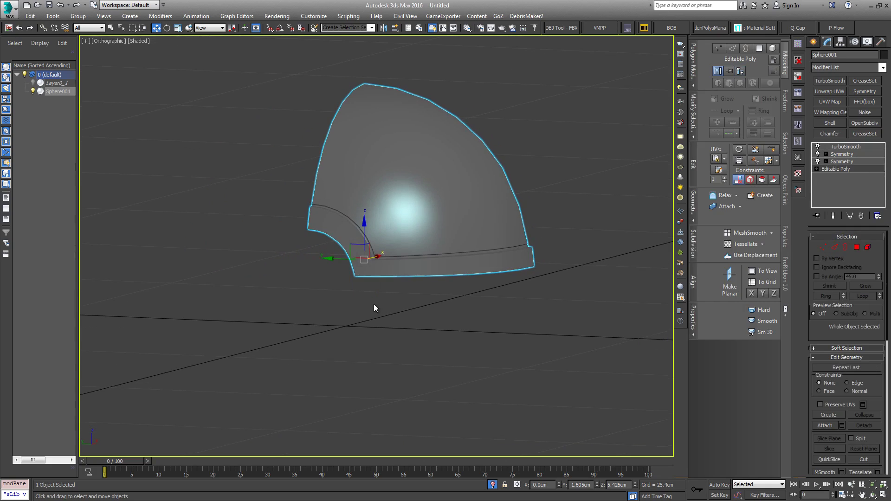
scroll(374, 305, up, 3)
alt+middle_drag(367, 286, 354, 295)
key(F4)
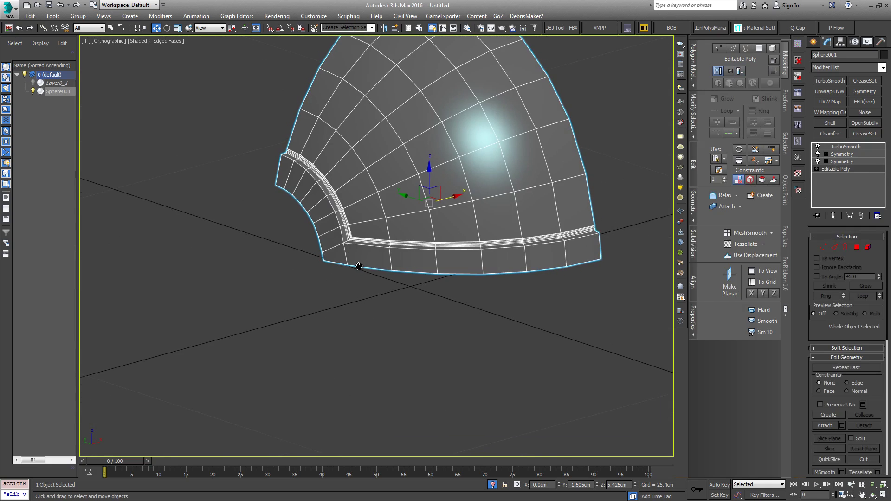
scroll(362, 266, up, 4)
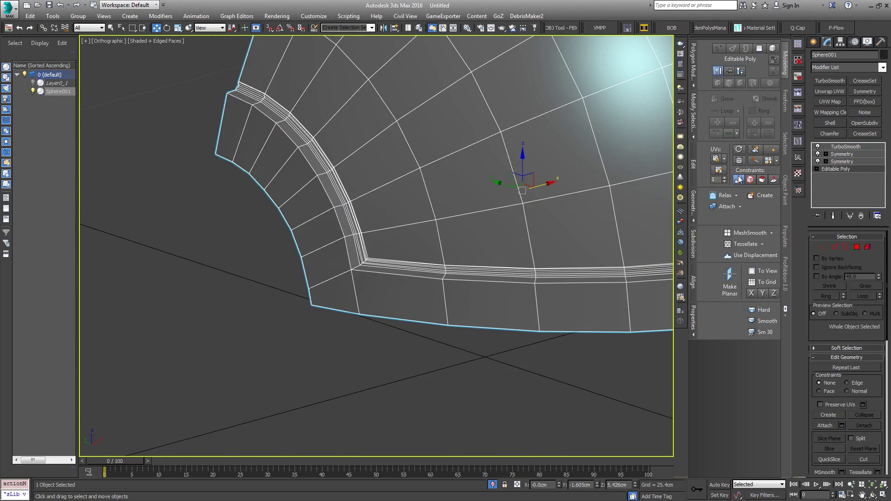
middle_drag(321, 234, 306, 269)
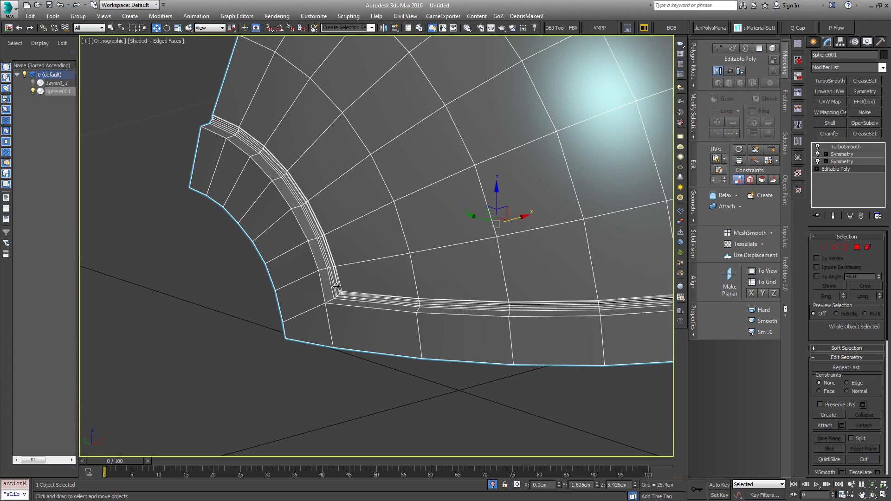
middle_drag(336, 286, 289, 344)
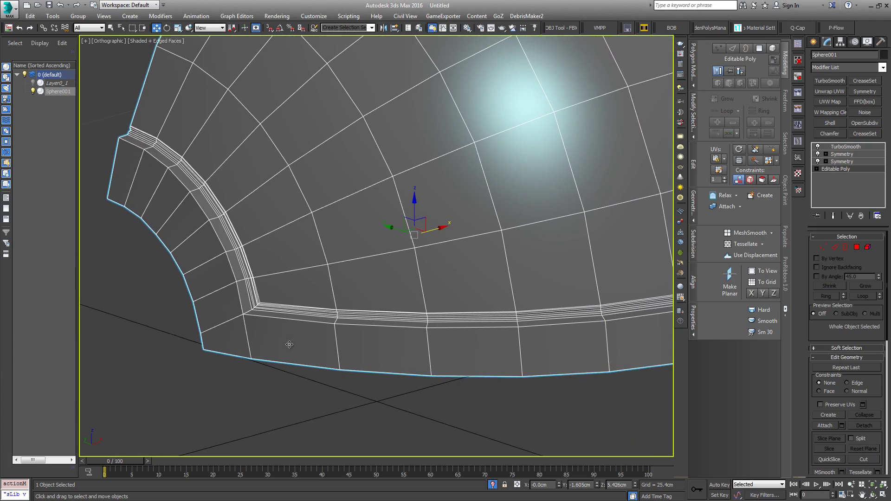
scroll(293, 345, down, 3)
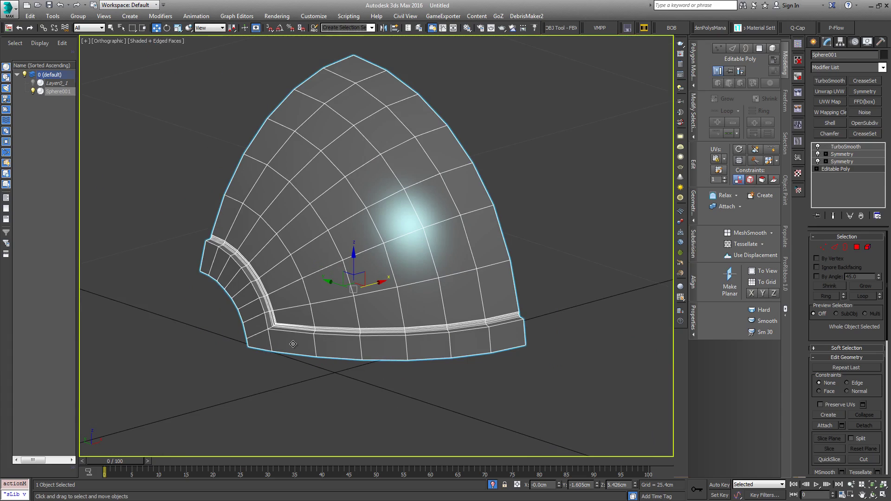
middle_drag(294, 333, 388, 332)
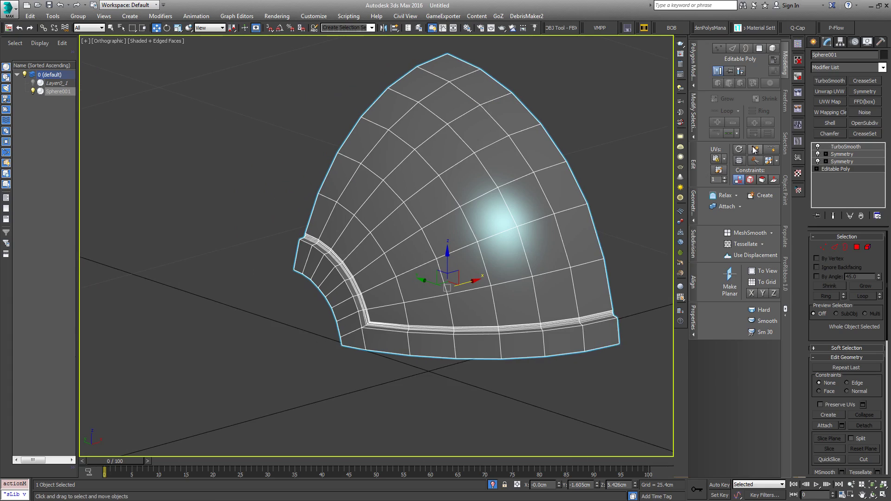
- Use SwiftLoop to add one supporting edge loop on the rim just beneath the groove and another along its bottom edge
click(772, 149)
scroll(398, 223, up, 5)
middle_drag(244, 298, 365, 258)
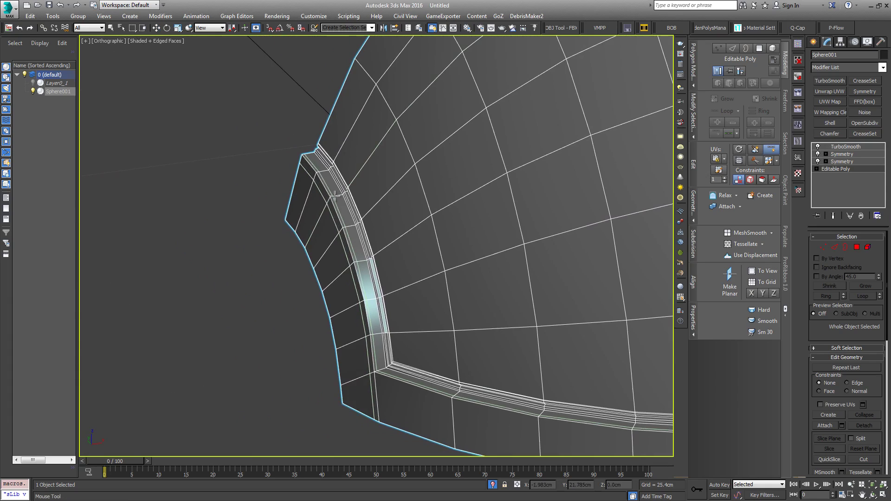
click(335, 198)
alt+middle_drag(331, 209, 397, 309)
middle_drag(397, 310, 394, 183)
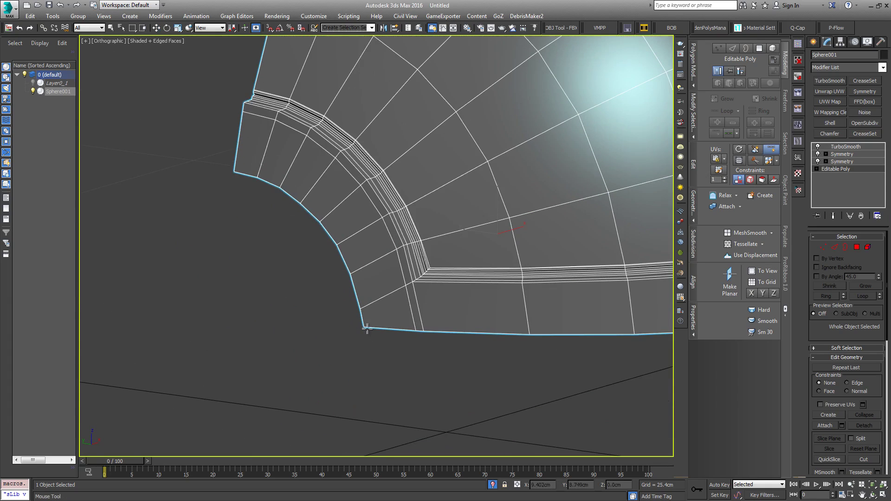
click(419, 326)
- Inspect the base mesh's rim from below and around the side opening to check the added edge loops
middle_drag(410, 346, 263, 306)
scroll(263, 306, down, 4)
alt+middle_drag(362, 324, 364, 265)
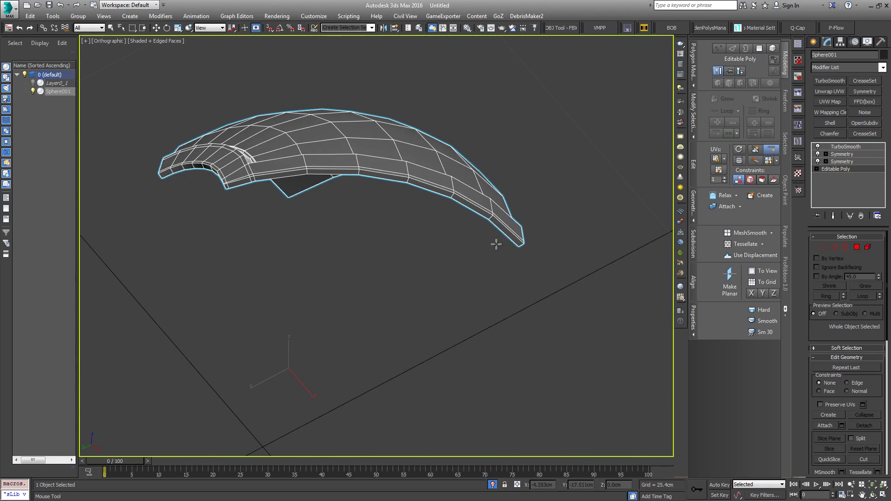
scroll(496, 245, up, 5)
middle_drag(339, 181, 549, 262)
alt+middle_drag(367, 279, 414, 233)
middle_drag(426, 198, 393, 313)
scroll(393, 313, down, 7)
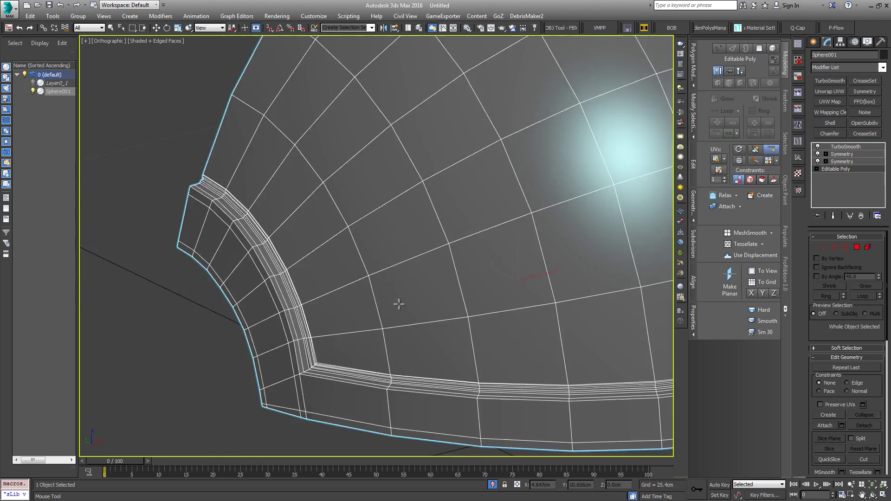
- Show the full mirrored and smoothed result without edged faces and inspect the rim's sharpened edges
click(834, 216)
alt+middle_drag(643, 286, 614, 155)
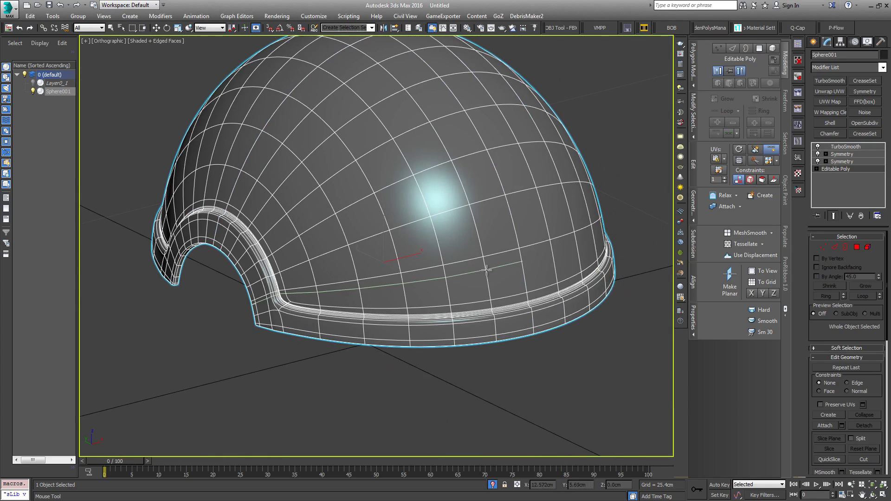
key(F4)
middle_drag(362, 282, 367, 233)
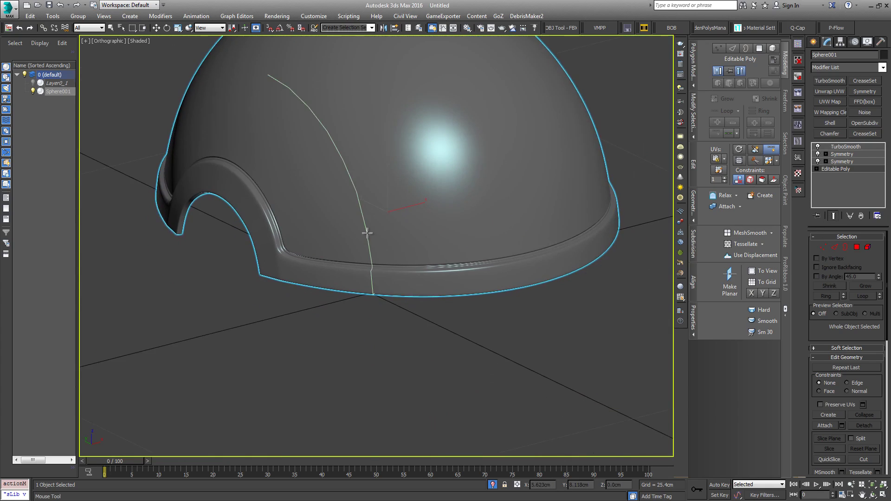
scroll(366, 233, down, 5)
mouse_move(443, 340)
alt+middle_down()
mouse_move(548, 344)
mouse_move(388, 315)
mouse_move(472, 316)
mouse_move(360, 362)
alt+middle_up()
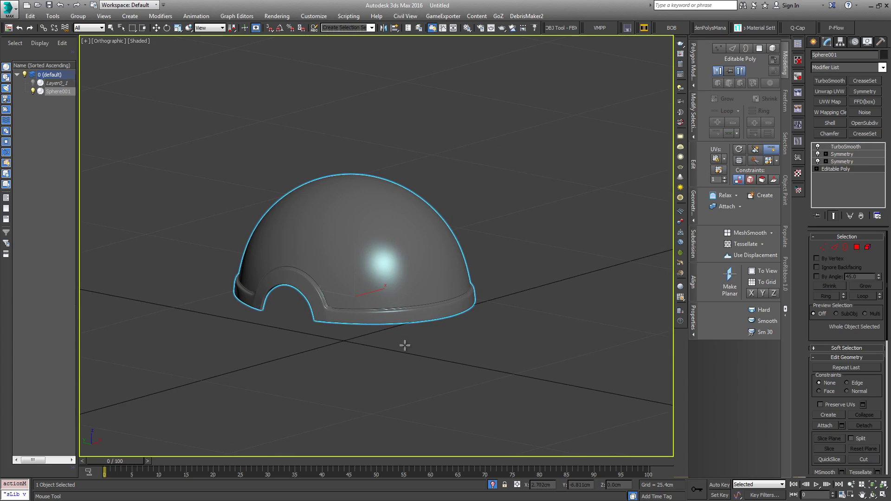
mouse_move(405, 345)
alt+middle_down()
mouse_move(342, 338)
mouse_move(392, 351)
alt+middle_up()
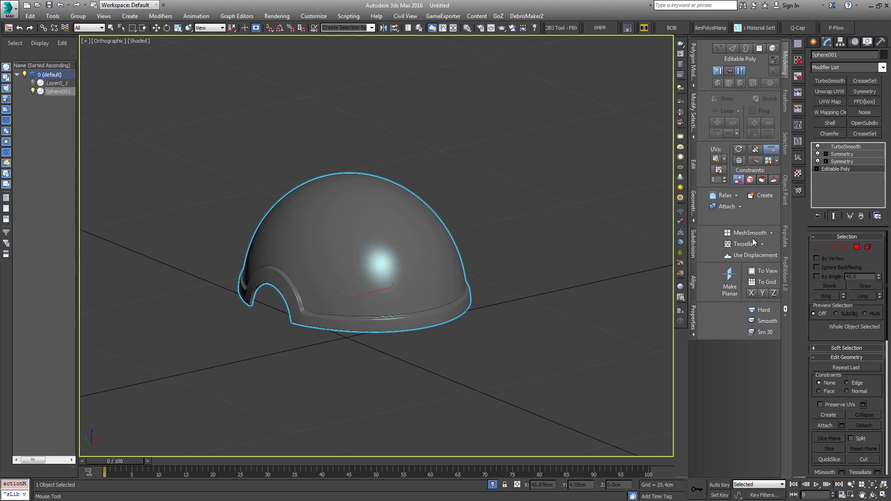
- Display edged faces, hide the end result and inspect the base quarter's rim end at the symmetry plane
key(F4)
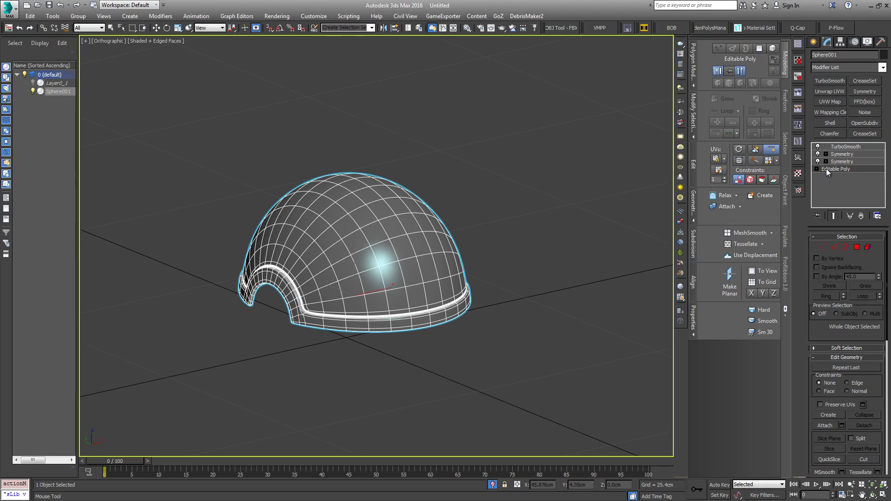
scroll(461, 304, up, 5)
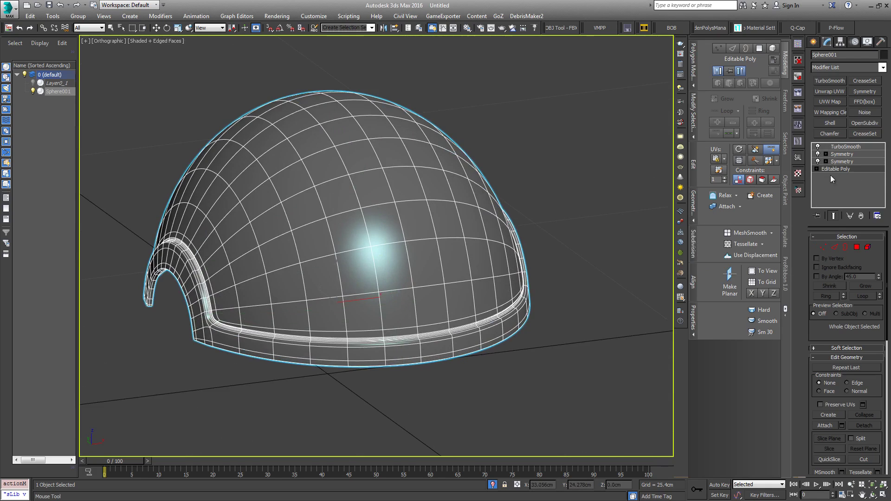
click(834, 216)
middle_drag(486, 325, 531, 266)
scroll(501, 289, up, 5)
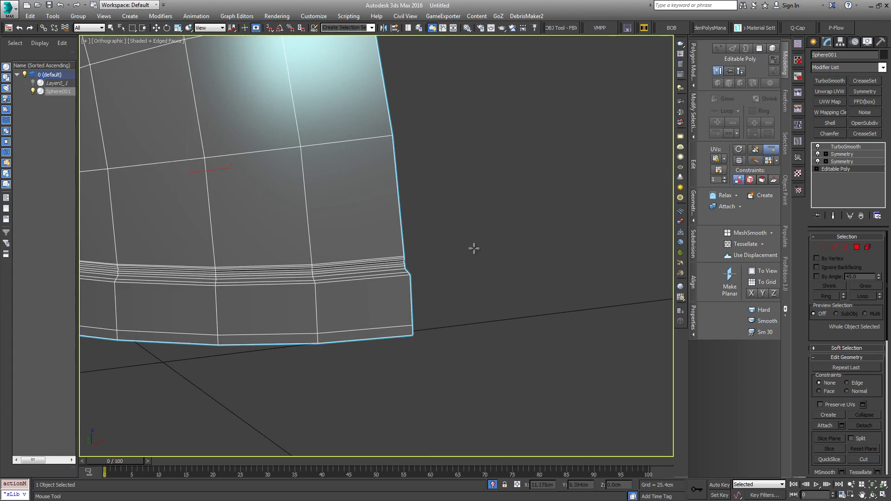
mouse_move(474, 265)
alt+middle_down()
mouse_move(476, 281)
mouse_move(476, 259)
mouse_move(482, 271)
alt+middle_up()
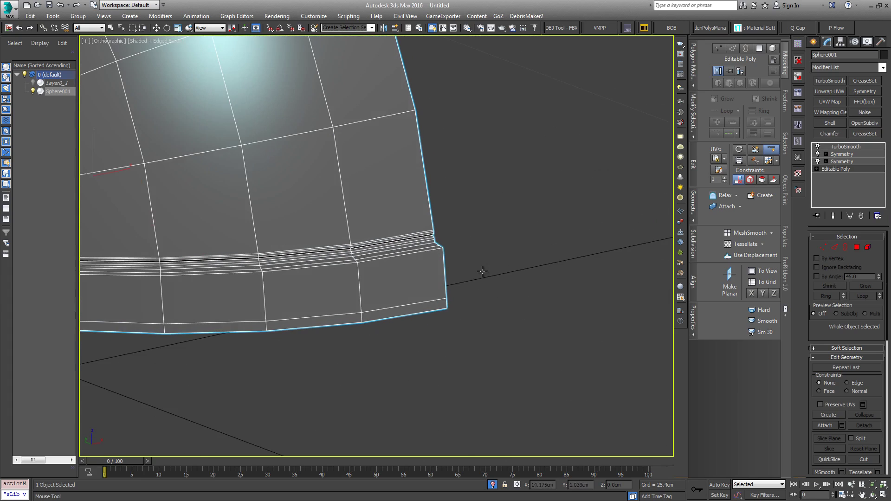
scroll(545, 274, down, 8)
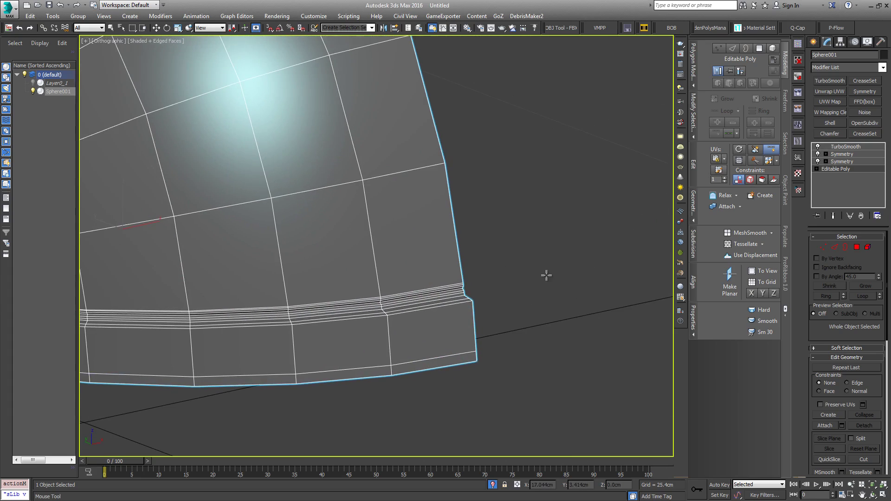
mouse_move(530, 277)
alt+middle_down()
mouse_move(557, 269)
mouse_move(548, 277)
alt+middle_up()
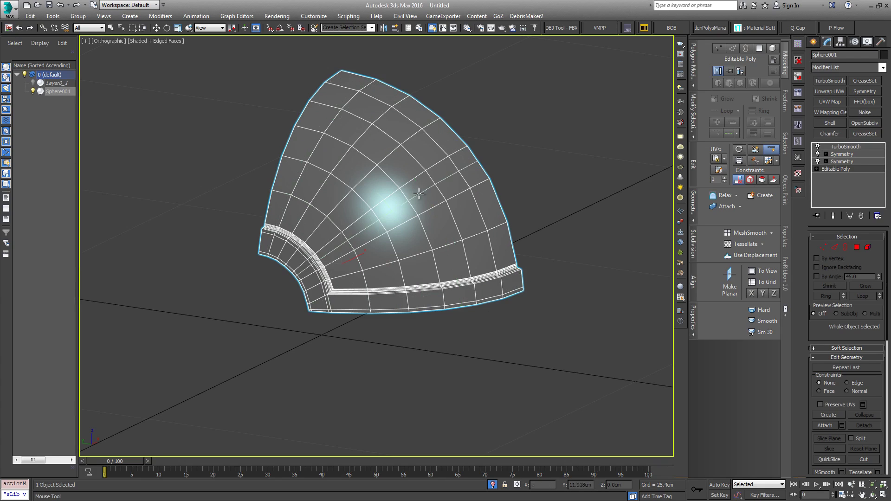
middle_drag(566, 226, 551, 262)
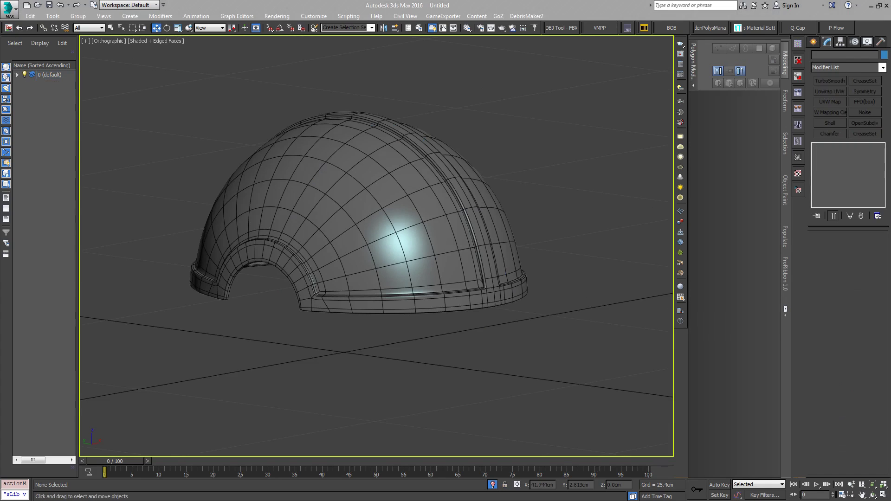
middle_drag(387, 338, 427, 341)
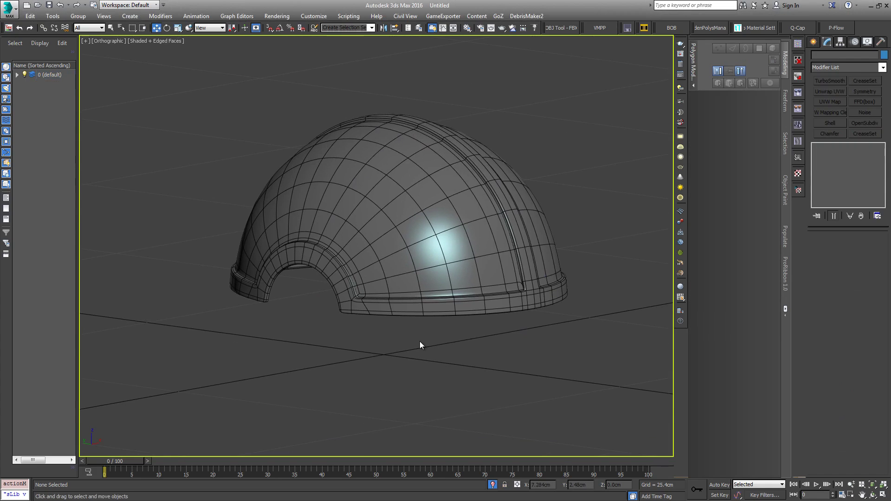
- Select the dome object and go to its Editable Poly level with edged faces displayed
mouse_move(441, 319)
alt+middle_down()
mouse_move(430, 324)
mouse_move(439, 320)
alt+middle_up()
click(455, 220)
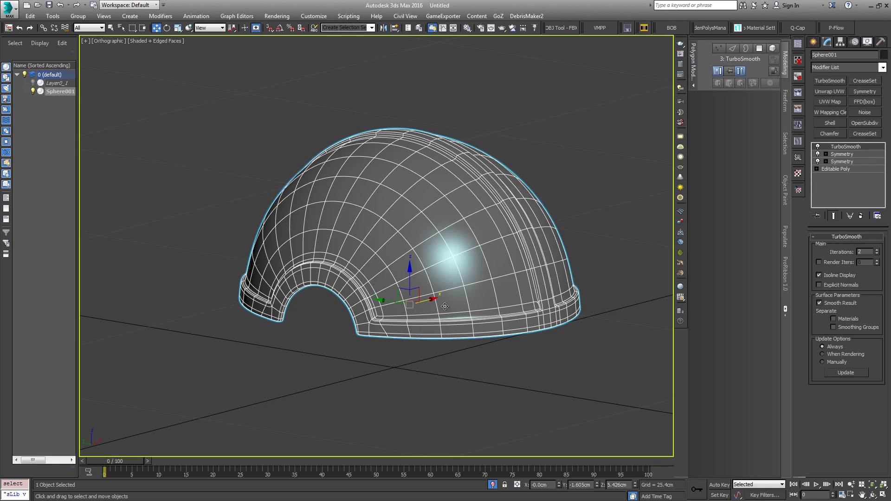
key(F4)
click(839, 169)
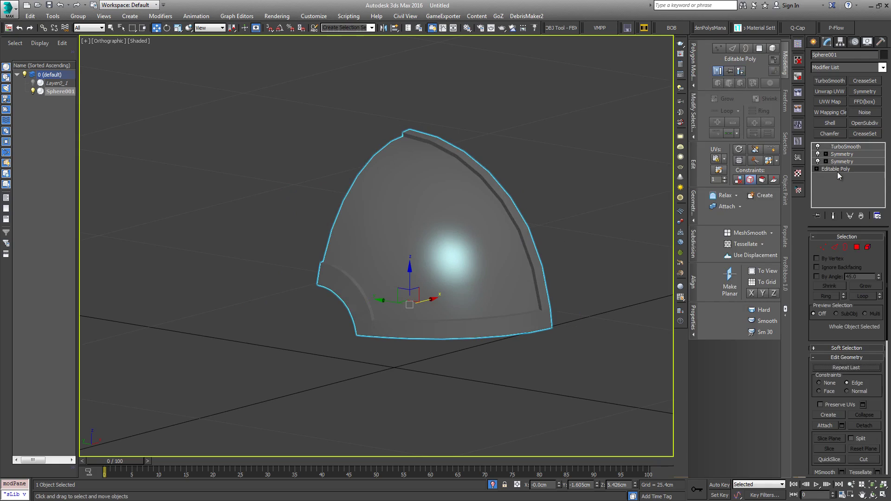
key(F4)
middle_drag(423, 255, 395, 246)
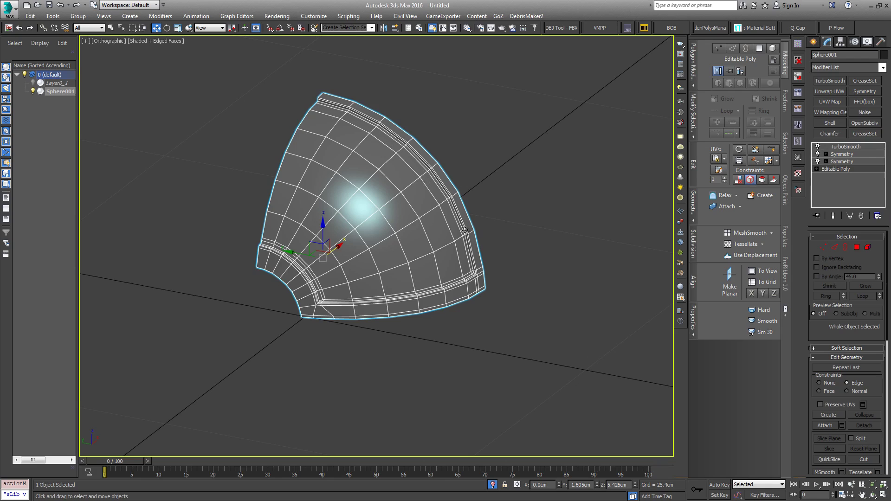
- Insert supporting edge loops with SwiftLoop along the dome's central ridge and near the side cutout's lower corner
scroll(472, 277, up, 6)
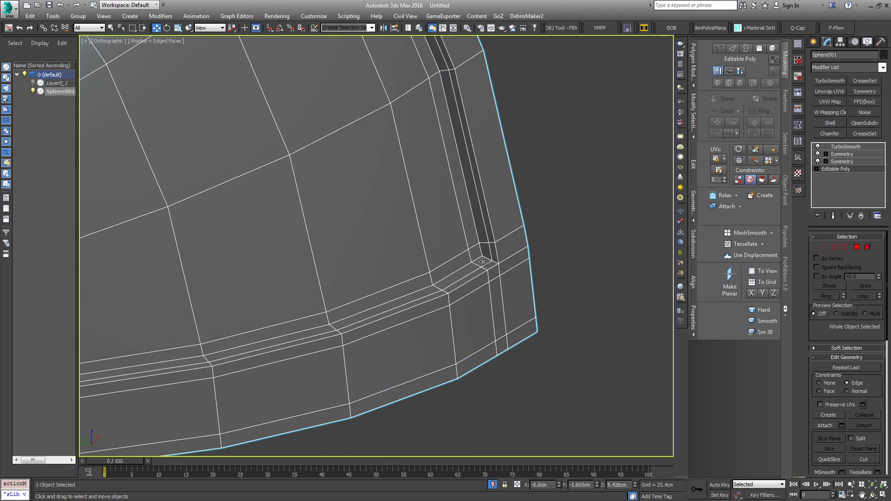
middle_drag(520, 276, 511, 257)
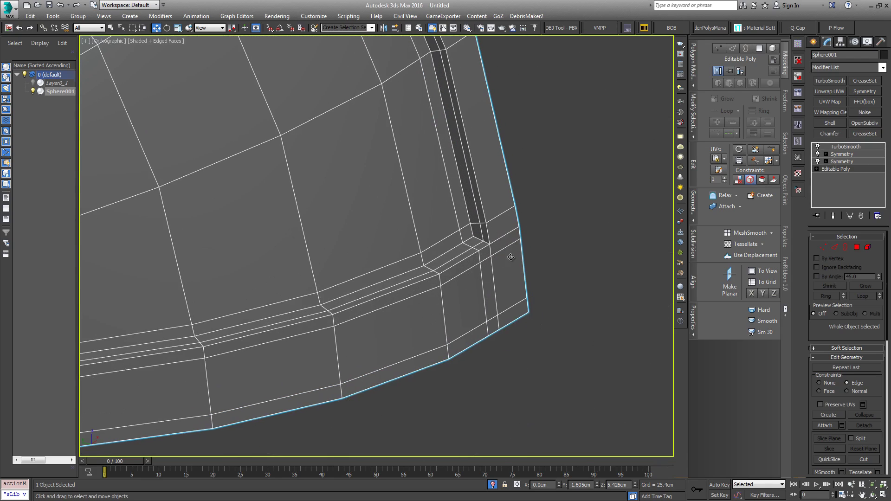
scroll(511, 258, down, 4)
scroll(510, 258, up, 2)
click(773, 150)
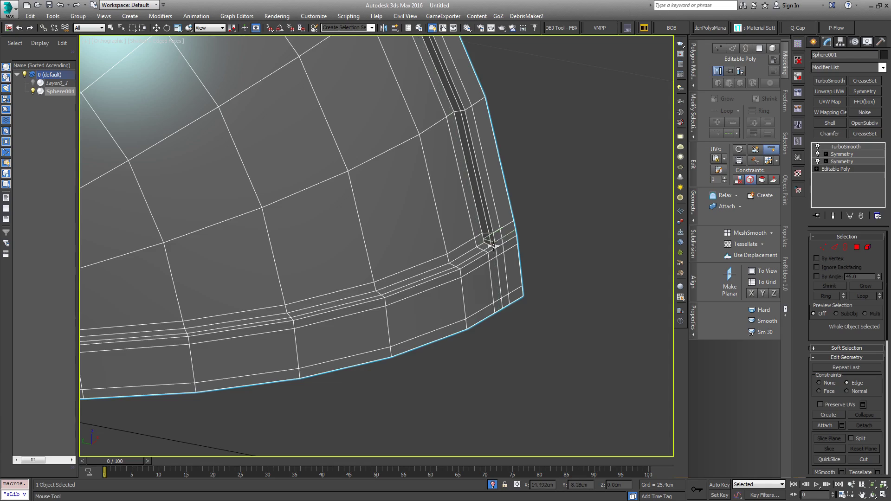
scroll(275, 330, down, 3)
middle_drag(275, 330, 468, 274)
alt+middle_drag(349, 288, 372, 286)
scroll(356, 298, up, 4)
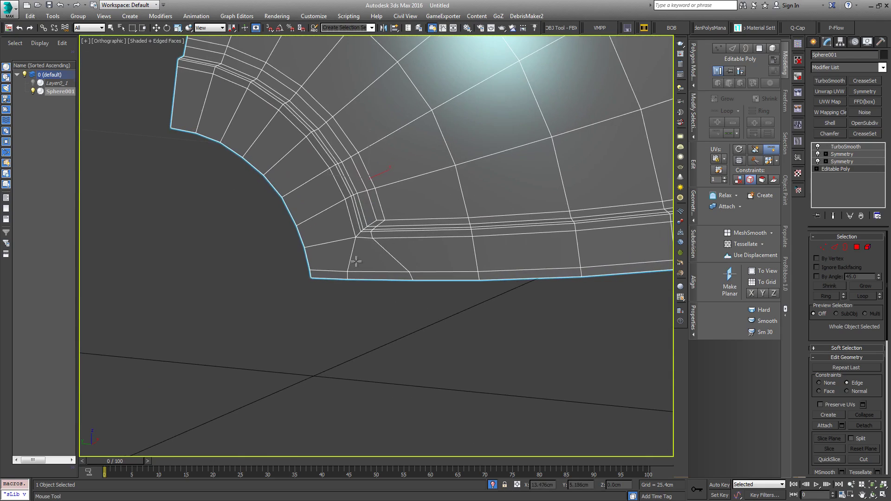
click(410, 279)
- Examine the TurboSmooth result without edges around the cutout corner, the bottom rim and the lower end of the ridge
click(848, 148)
middle_drag(370, 313, 334, 326)
key(F4)
scroll(333, 326, down, 3)
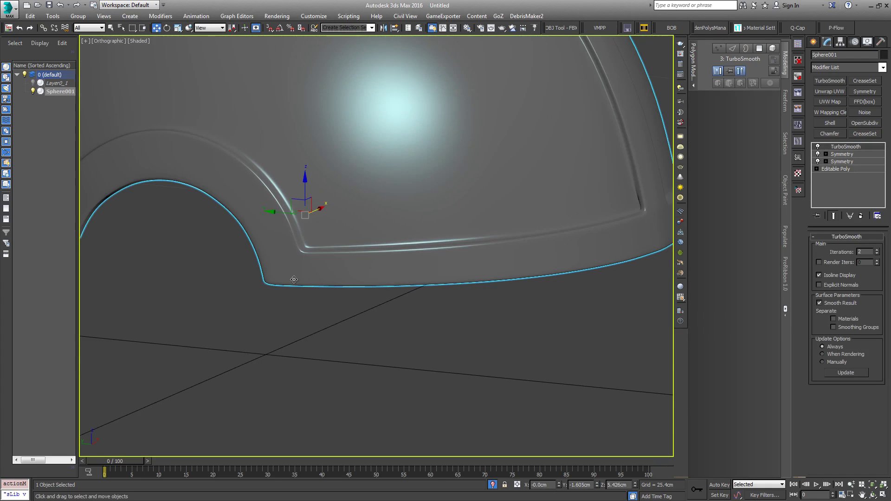
alt+middle_drag(338, 276, 284, 285)
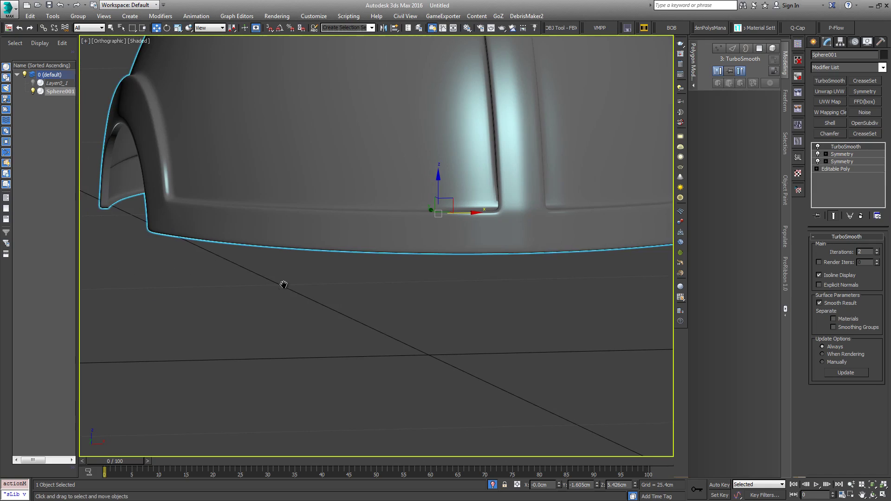
scroll(283, 285, down, 3)
scroll(282, 285, down, 1)
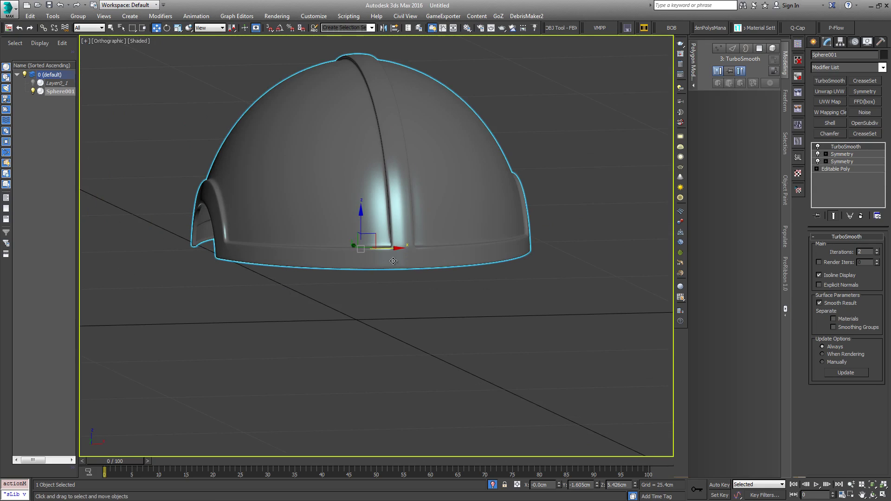
scroll(411, 246, up, 4)
scroll(413, 227, up, 2)
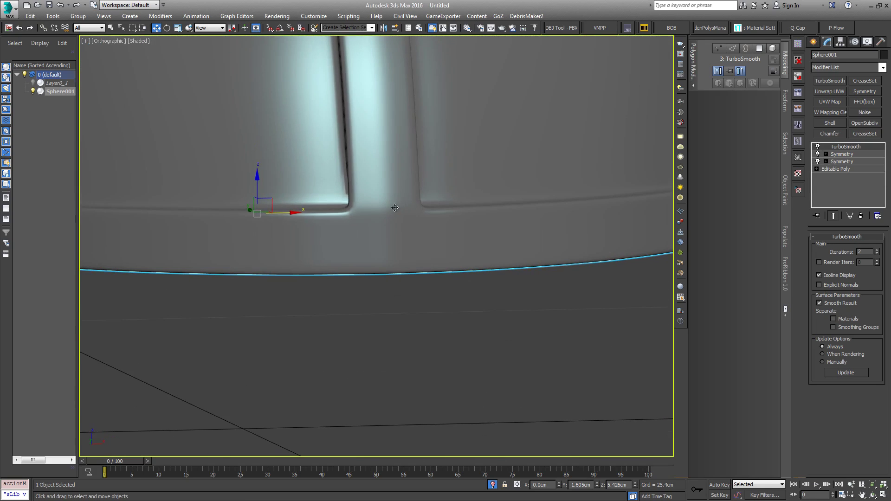
- At the Editable Poly vertex level with edges shown, select the four rim vertices below the ridge groove and turn off the Edge constraint
click(839, 169)
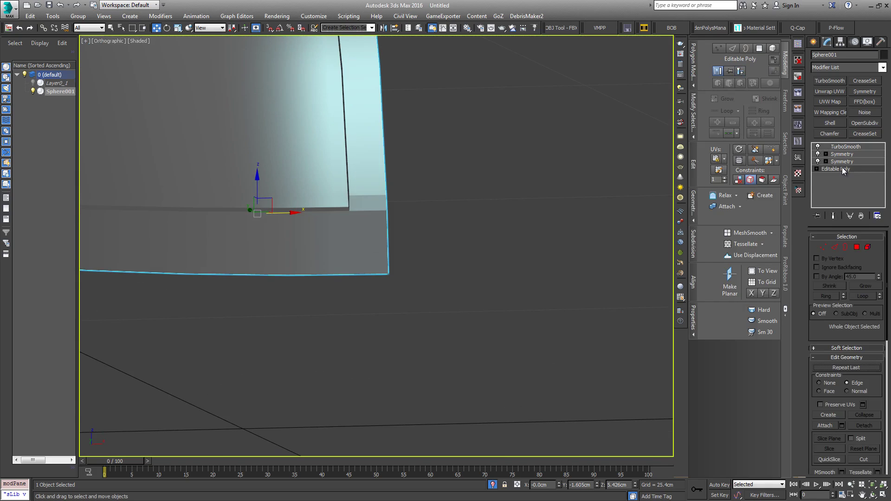
key(F4)
alt+middle_drag(430, 217, 358, 184)
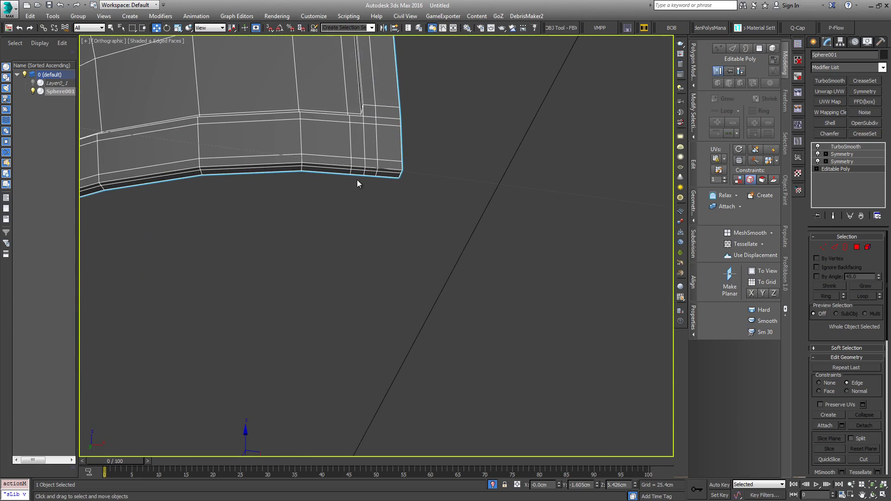
alt+middle_drag(312, 158, 339, 287)
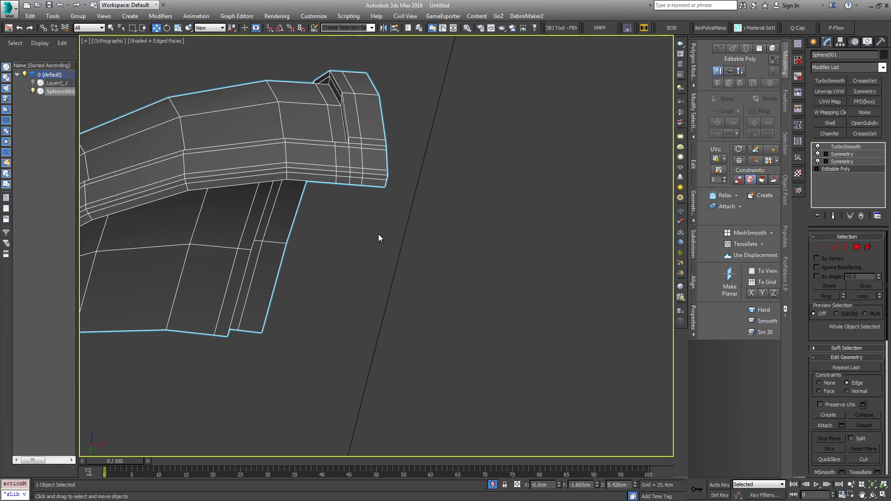
click(824, 248)
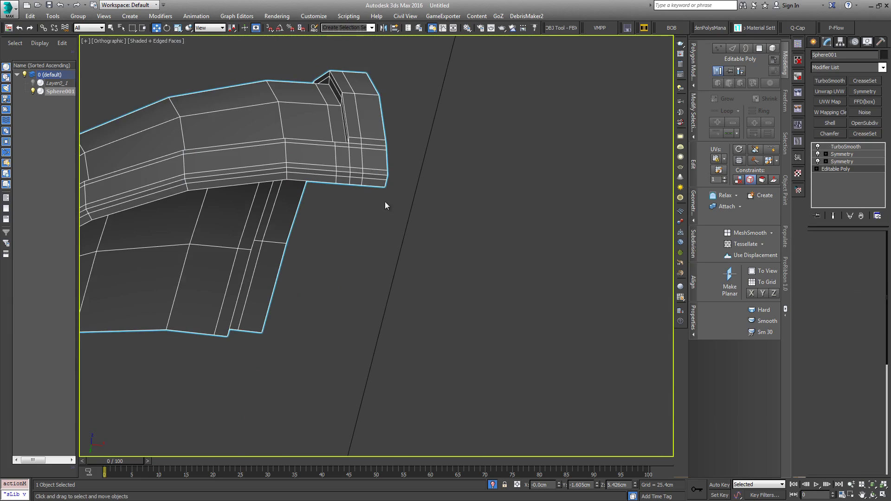
alt+middle_drag(335, 187, 342, 210)
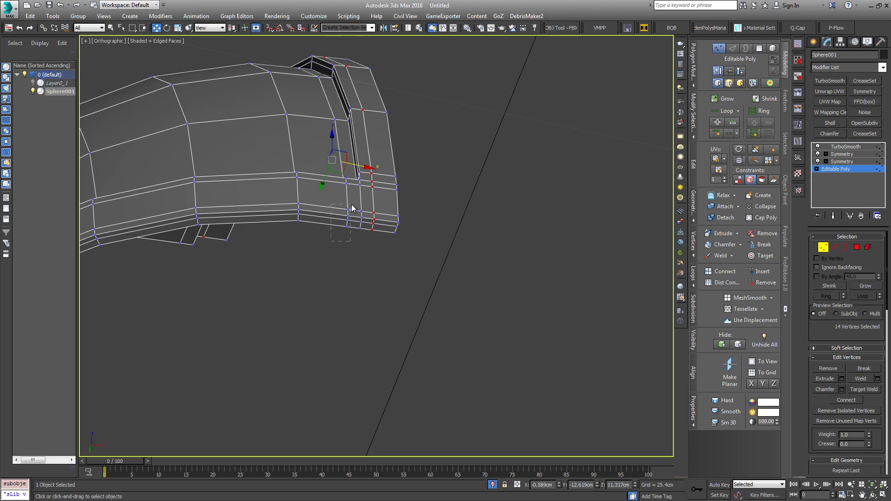
drag(352, 208, 352, 208)
alt+middle_drag(371, 231, 380, 197)
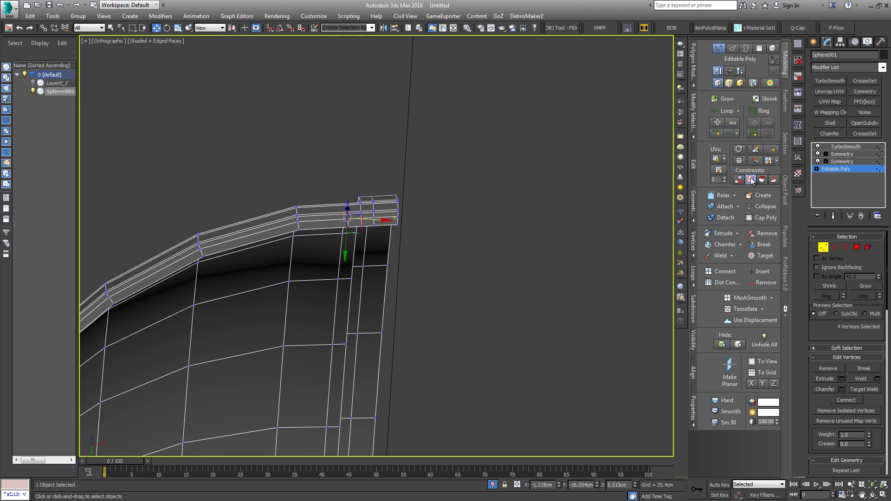
middle_drag(502, 218, 505, 314)
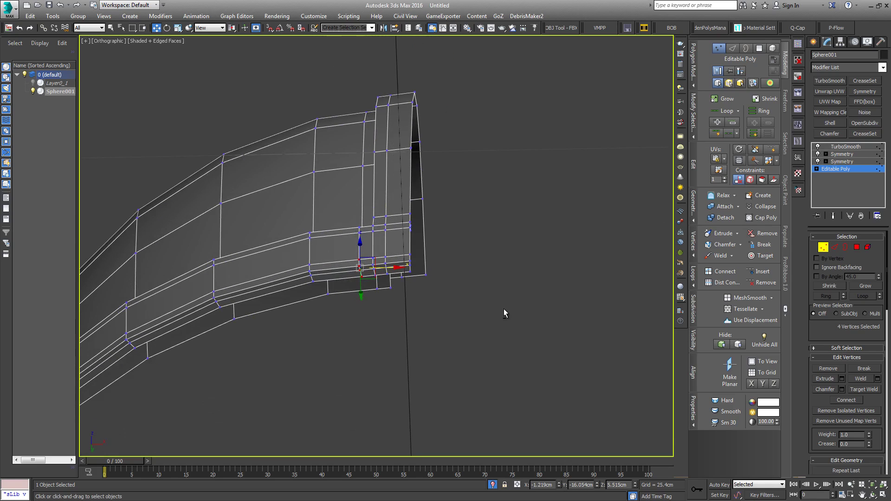
key(v)
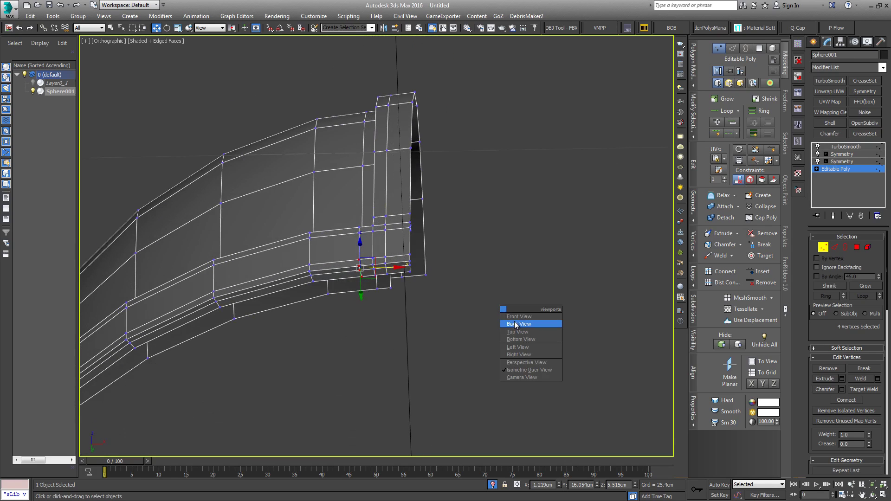
click(515, 324)
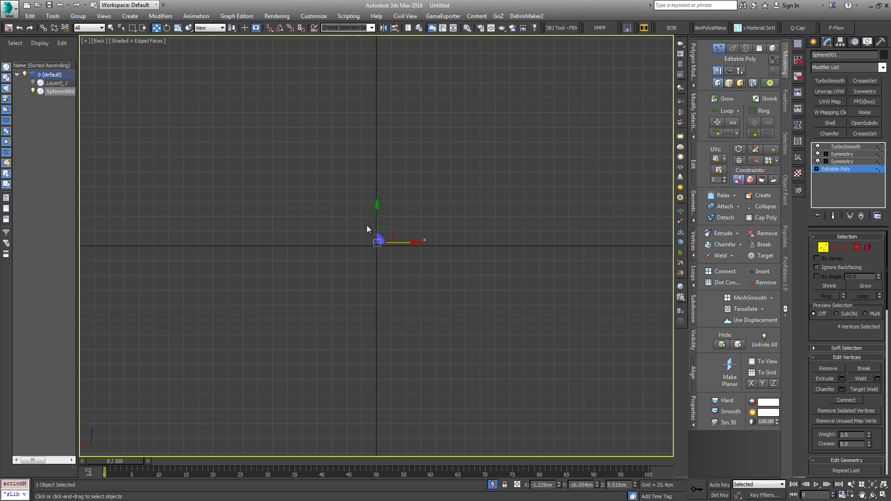
key(z)
scroll(422, 249, down, 10)
middle_drag(422, 249, 359, 223)
scroll(358, 222, down, 5)
scroll(359, 223, down, 5)
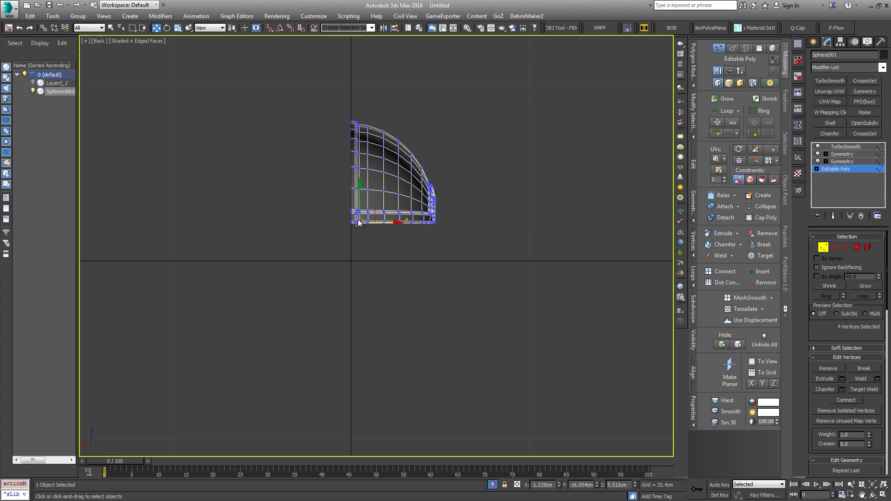
scroll(359, 223, up, 8)
scroll(358, 223, up, 2)
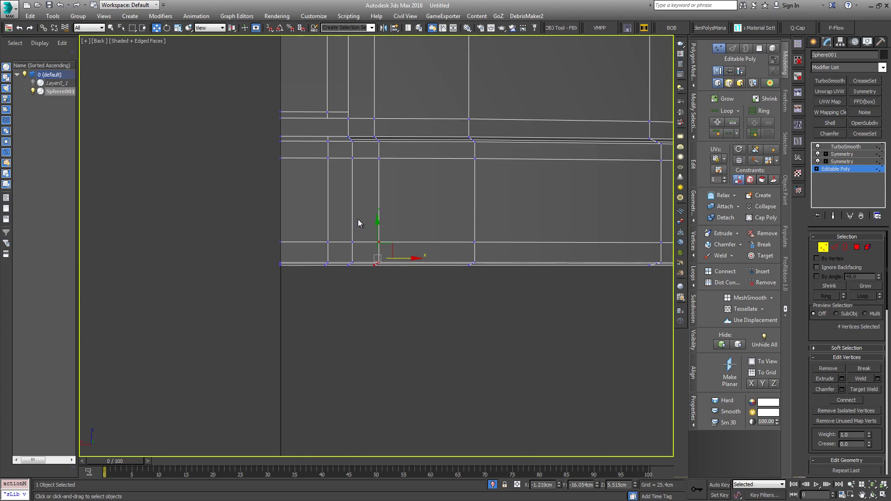
- In Bottom view, move the four selected rim vertices slightly outward along Y to about -16.10 cm
key(v)
click(368, 249)
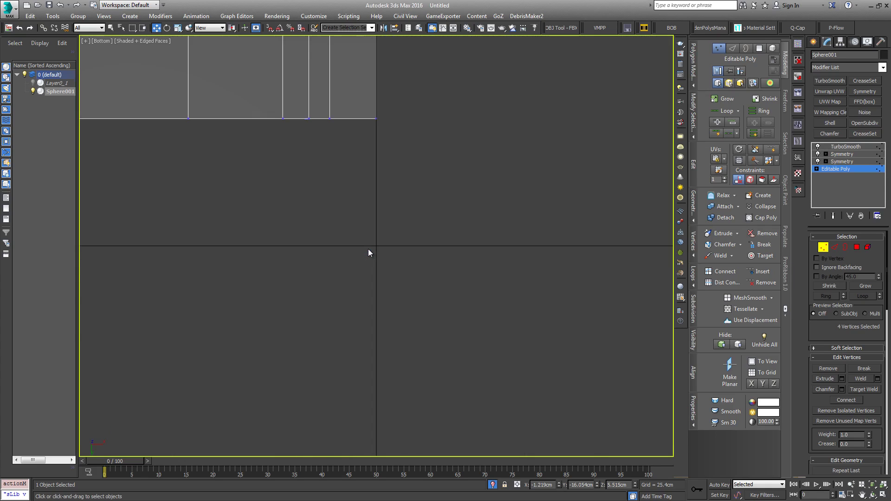
scroll(417, 286, up, 3)
scroll(417, 286, down, 3)
middle_drag(359, 166, 358, 216)
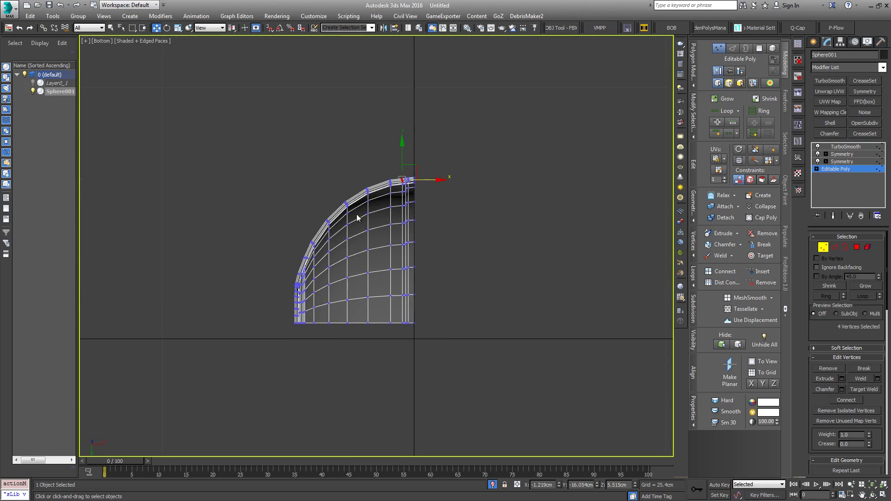
scroll(385, 195, up, 6)
middle_drag(443, 180, 399, 198)
scroll(400, 197, up, 3)
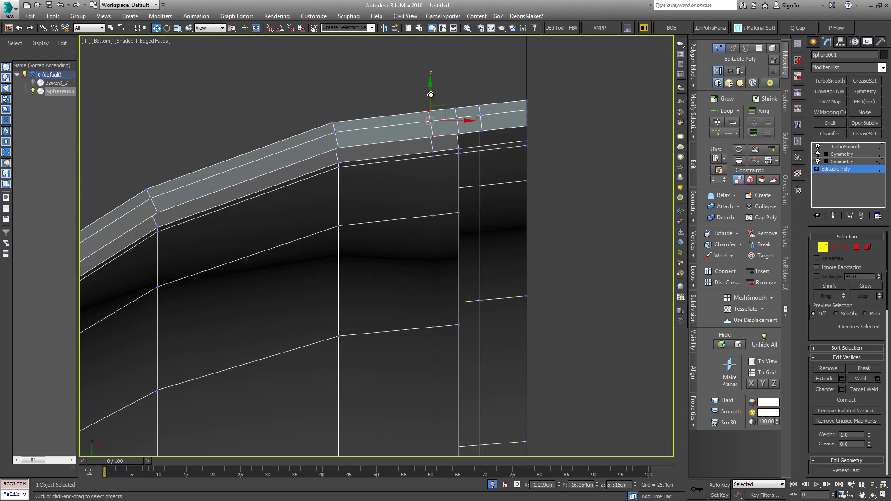
drag(430, 94, 431, 90)
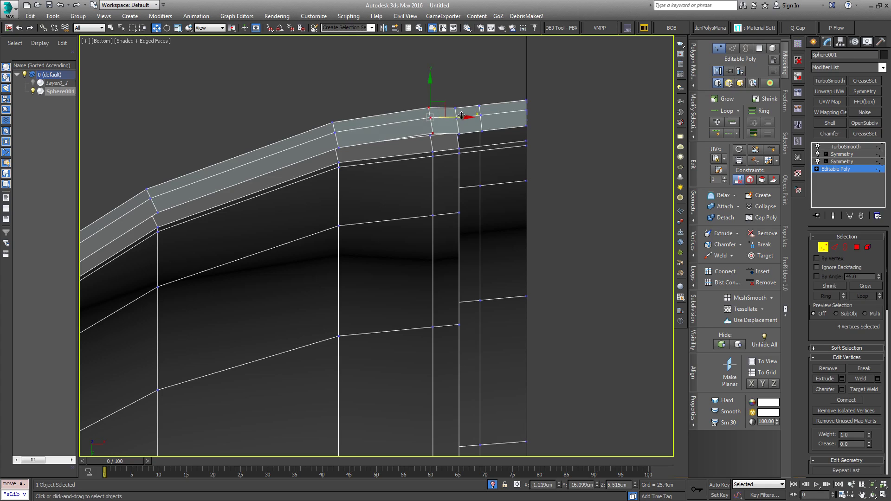
- Select the next column of four rim vertices toward the centre line and move it outward along Y to about -16.14 cm
alt+middle_drag(462, 115, 477, 175)
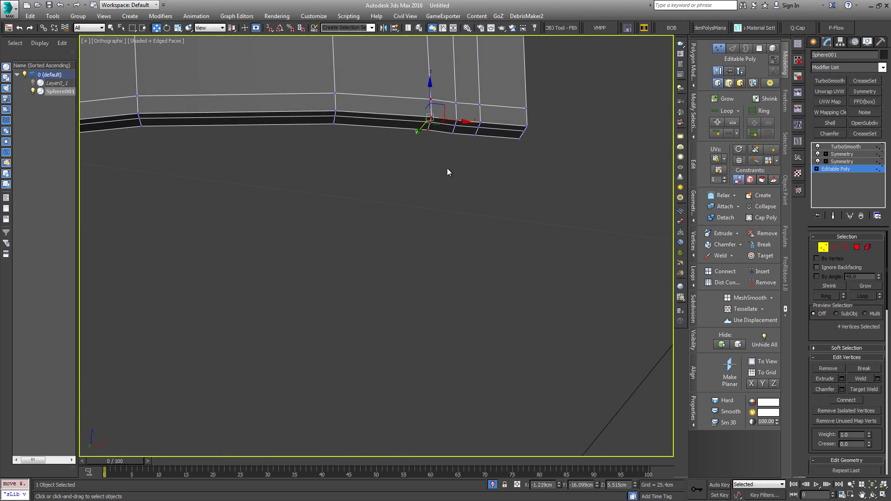
ctrl+drag(440, 160, 462, 96)
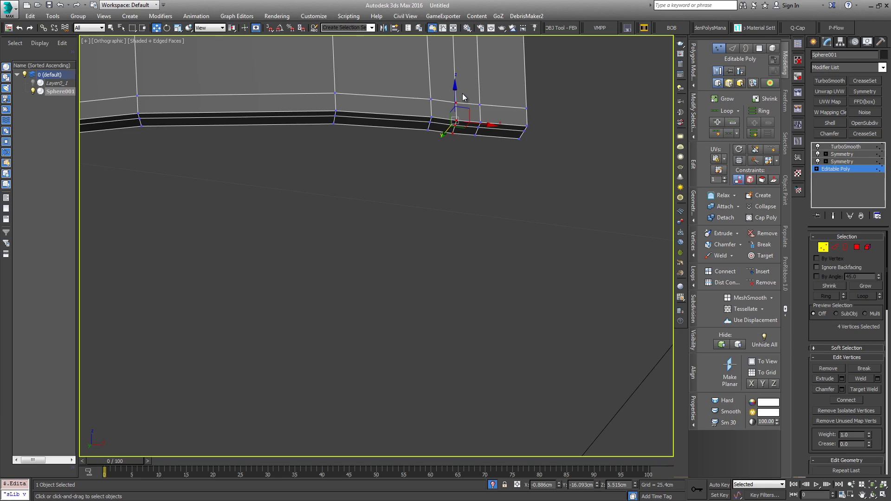
key(b)
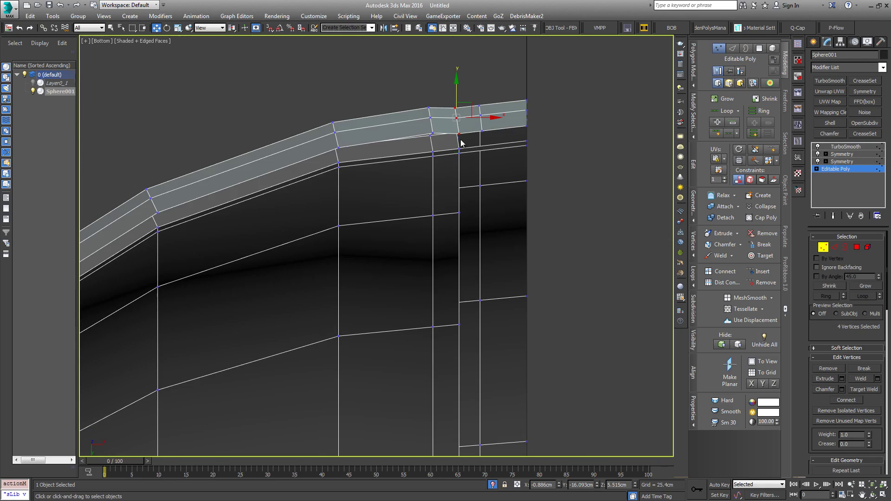
drag(455, 96, 457, 89)
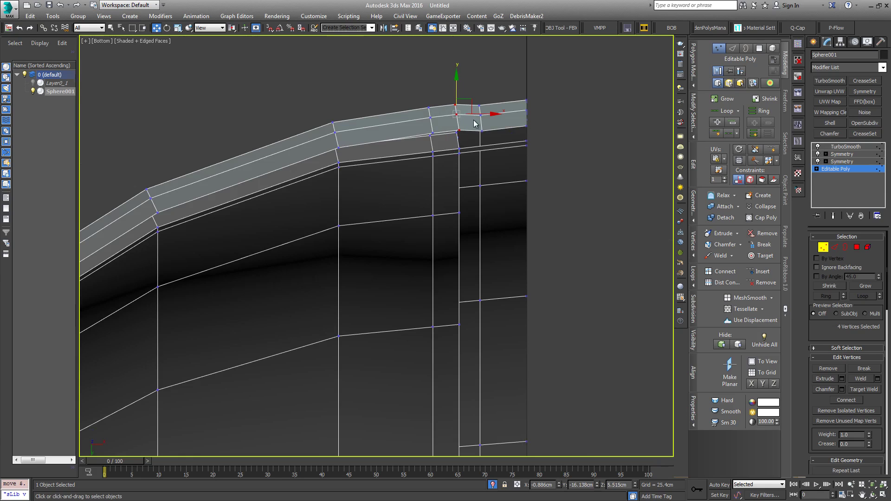
- Reselect the first column of four rim vertices and slide it away from the centre line with Edge constraint to about X -1.66 cm
alt+middle_drag(519, 118, 528, 200)
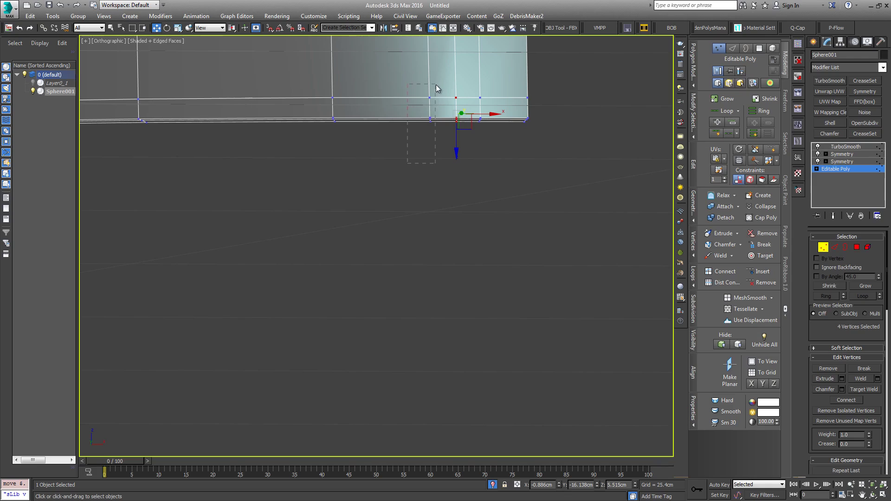
drag(436, 85, 433, 116)
click(751, 181)
- Select the four-vertex rim column nearest the centre line and move it slightly outward along Y in Bottom view without constraints
drag(489, 97, 489, 97)
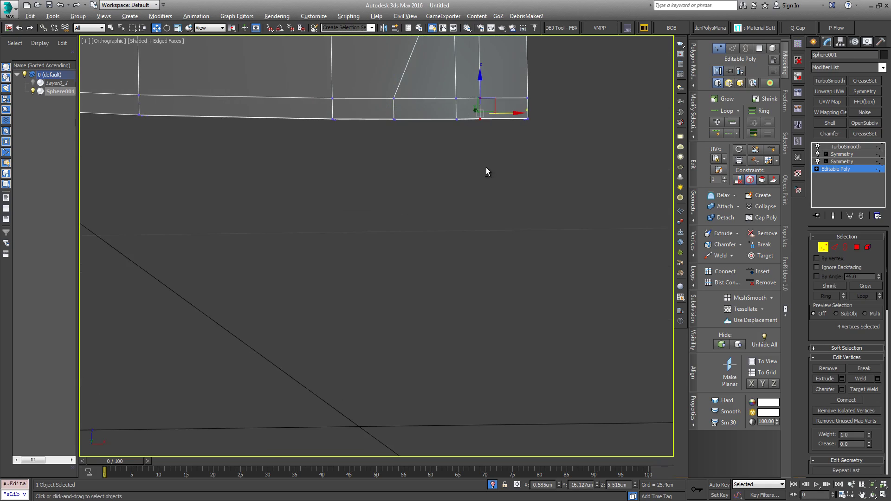
alt+middle_drag(485, 169, 482, 93)
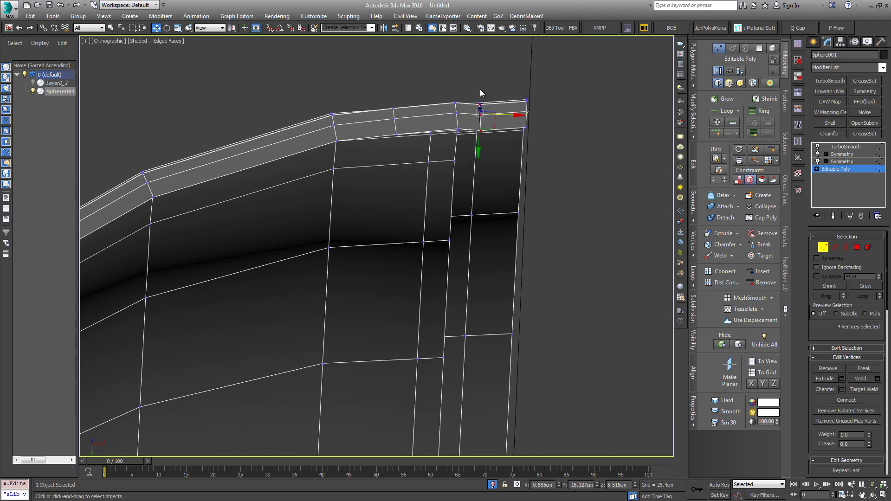
key(b)
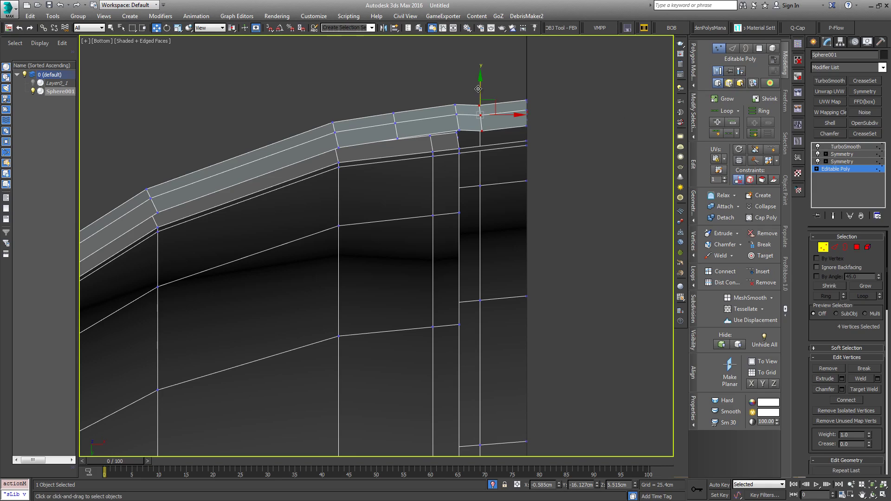
drag(478, 89, 481, 84)
- Select the four-vertex rim column at about X -1.66 cm and move it outward along Y to about -16.06 cm in Bottom view
alt+middle_drag(542, 117, 391, 120)
drag(407, 154, 406, 154)
key(b)
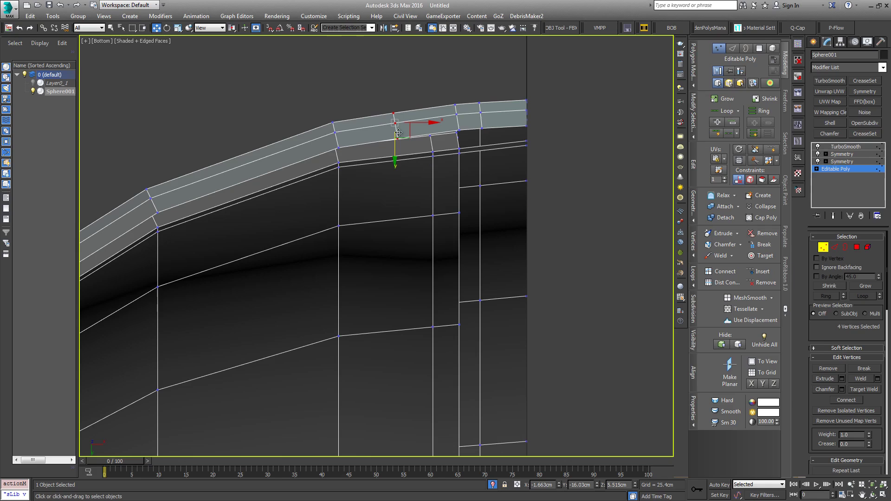
drag(395, 95, 395, 96)
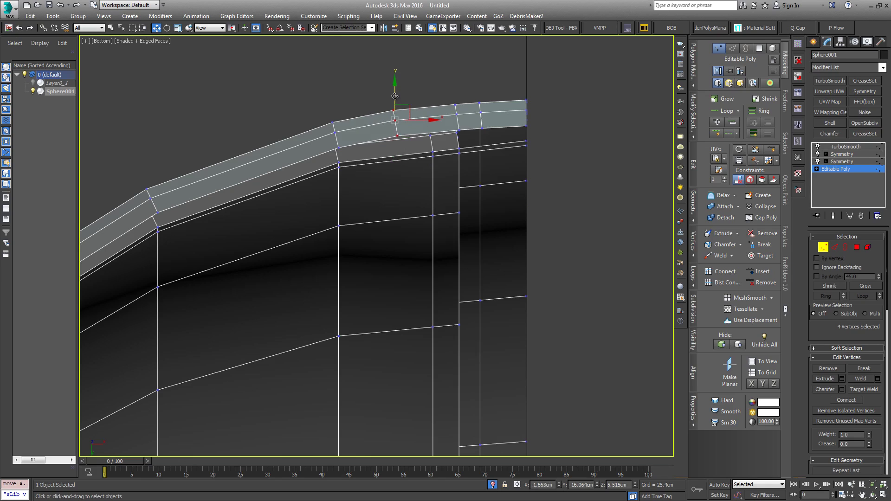
- Select the next four-vertex rim column farther out and slide it away from the centre line with Edge constraint to about X -3.11 cm
alt+middle_drag(528, 138, 519, 192)
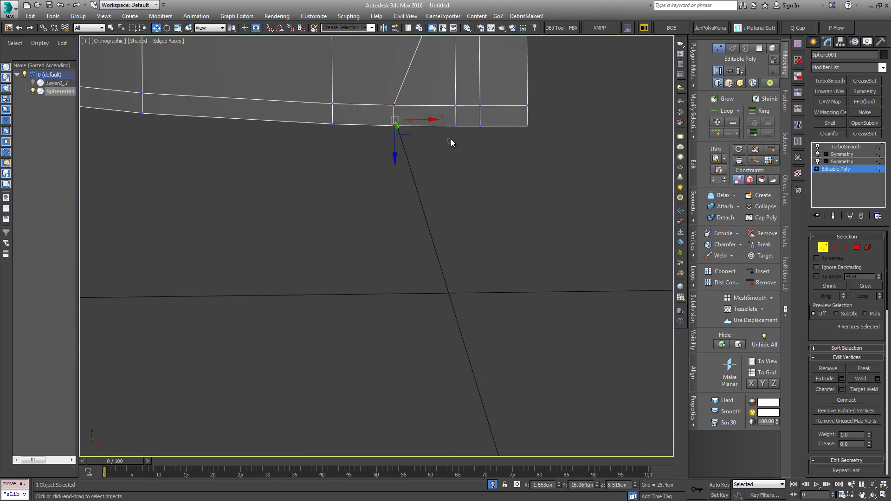
drag(346, 90, 374, 95)
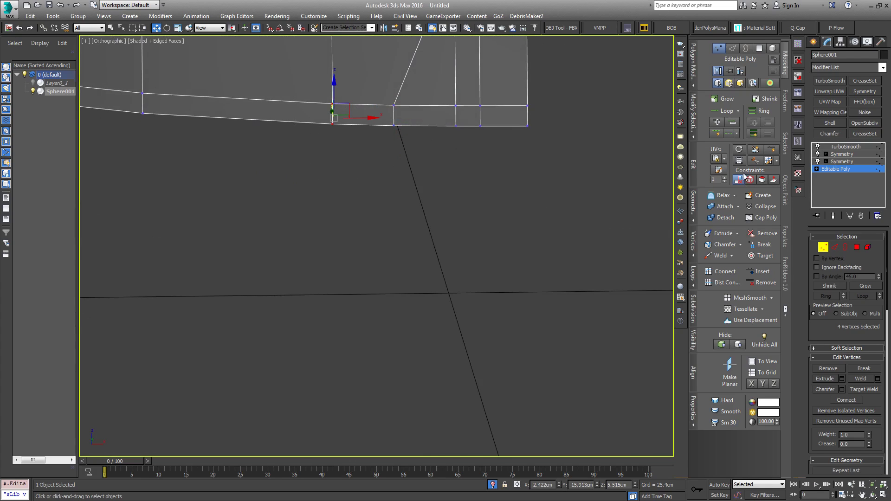
middle_drag(320, 212, 341, 304)
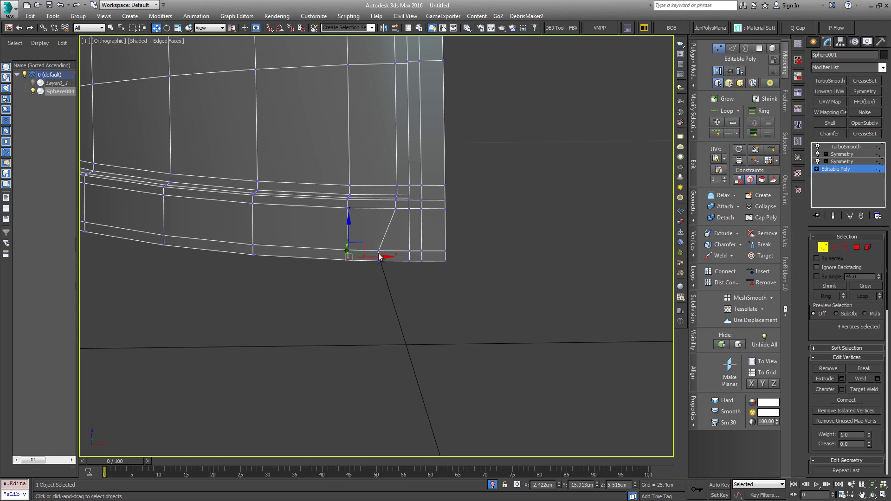
drag(374, 258, 346, 258)
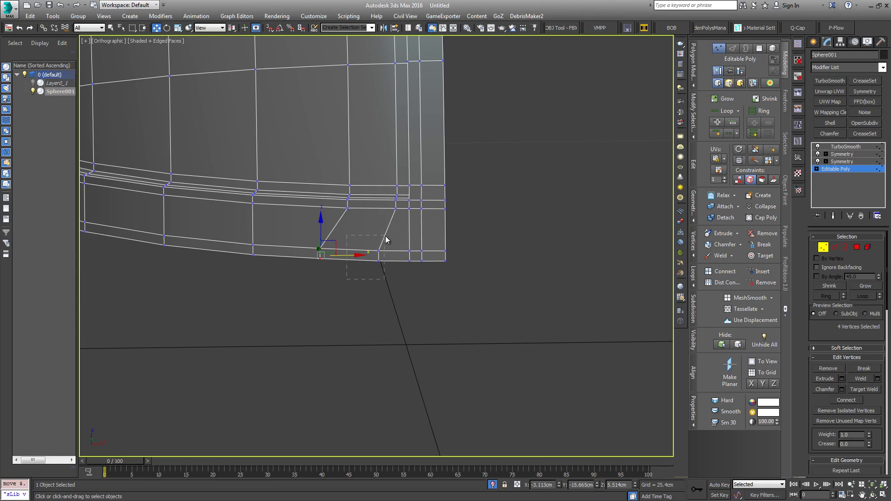
- Slide the two neighbouring rim vertex columns away from the centre line with Edge constraint, the nearer one to about X -1.23 cm
drag(386, 236, 417, 247)
mouse_move(435, 265)
alt+middle_down()
mouse_move(428, 207)
mouse_move(429, 252)
alt+middle_up()
key(shift+z)
drag(435, 258, 422, 261)
mouse_move(422, 262)
alt+middle_down()
mouse_move(507, 242)
mouse_move(506, 193)
mouse_move(483, 277)
mouse_move(530, 292)
mouse_move(478, 298)
mouse_move(420, 272)
alt+middle_up()
- Return to the TurboSmooth level and examine the whole smoothed dome with the edge display off
click(846, 162)
click(848, 147)
key(F4)
scroll(486, 291, down, 3)
scroll(420, 272, up, 8)
scroll(442, 160, down, 10)
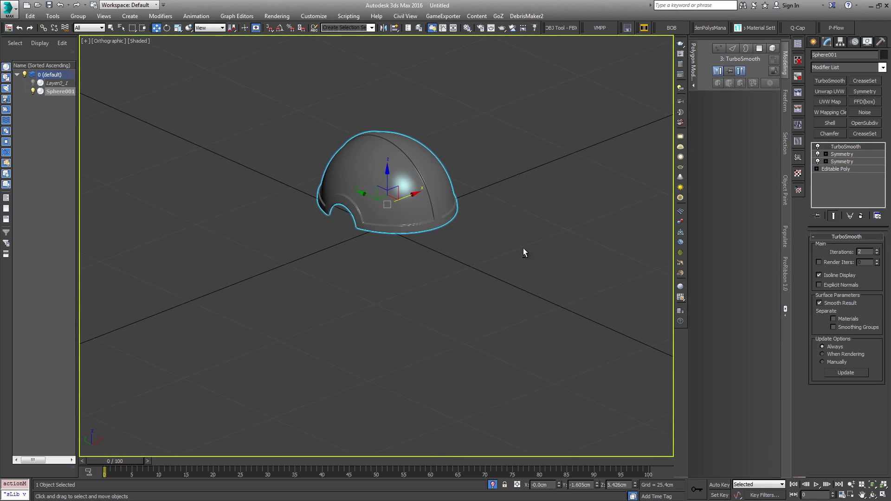
alt+middle_drag(524, 252, 464, 218)
scroll(460, 200, up, 5)
alt+middle_drag(456, 188, 491, 301)
- Show the edges on the smoothed dome and inspect the corners where the vertical groove meets the rim ridge
key(F4)
scroll(457, 307, up, 10)
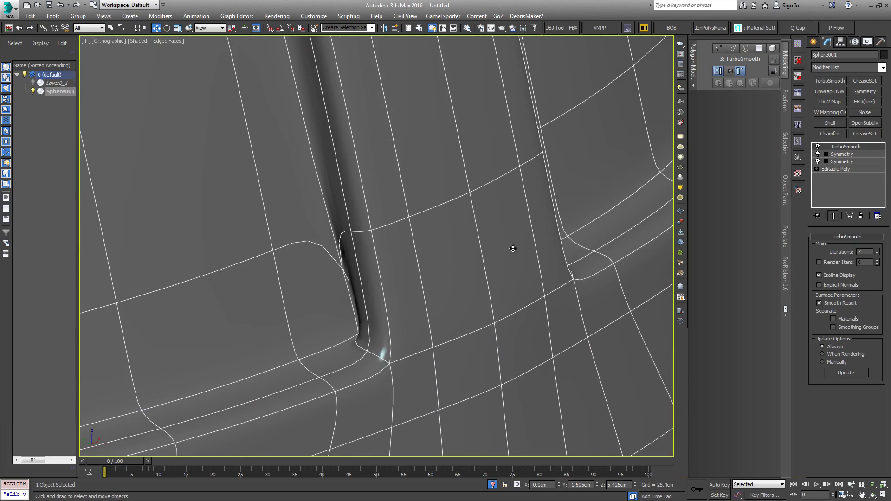
scroll(513, 249, down, 7)
alt+middle_drag(544, 327, 749, 278)
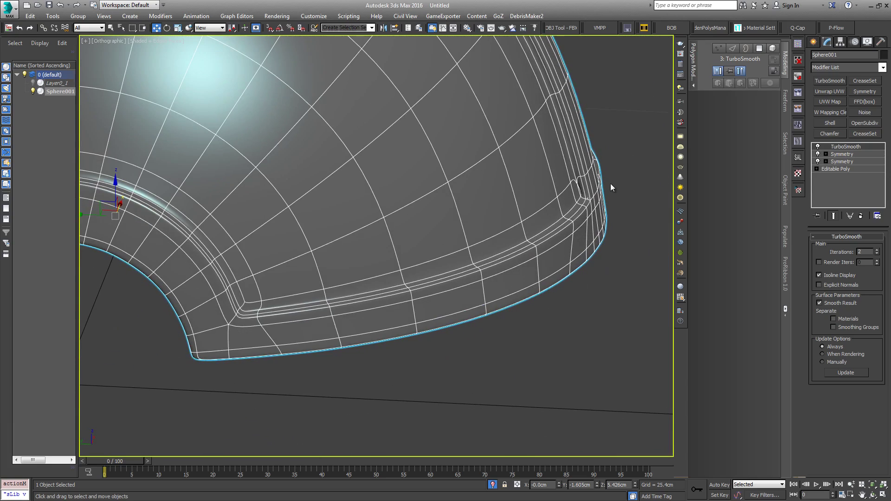
scroll(612, 188, up, 8)
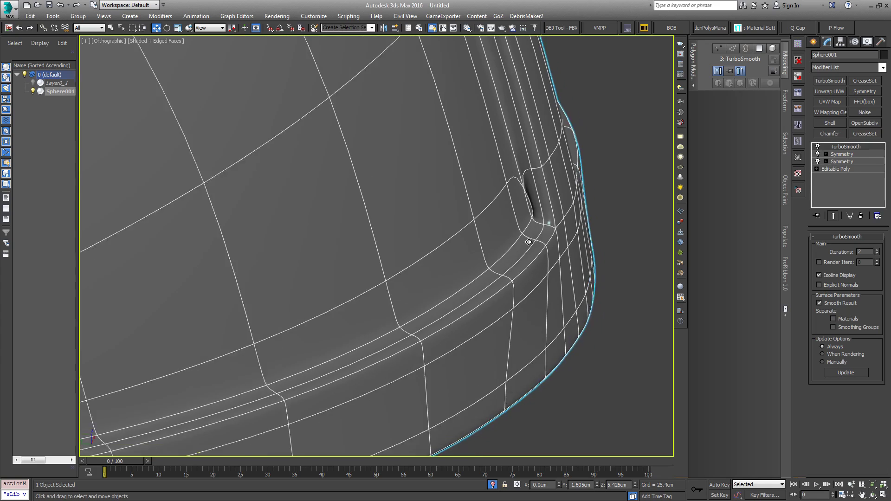
scroll(529, 242, down, 2)
- Go back to the Editable Poly vertex level and compare the groove corner's cage with the end result shown and hidden
click(840, 170)
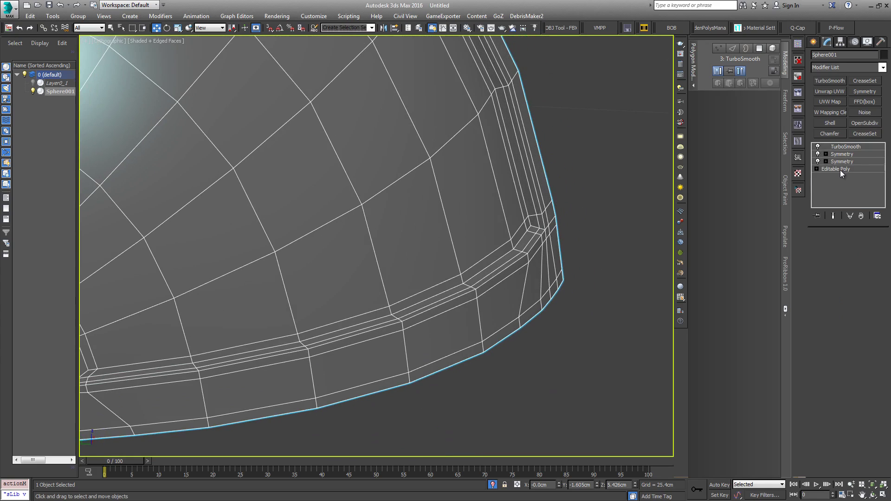
scroll(530, 209, up, 4)
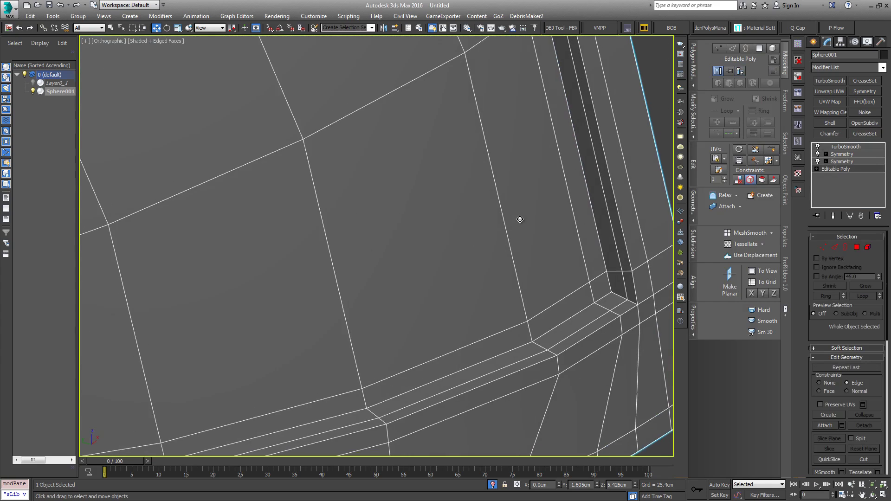
click(823, 249)
middle_drag(598, 293, 504, 286)
scroll(495, 257, down, 3)
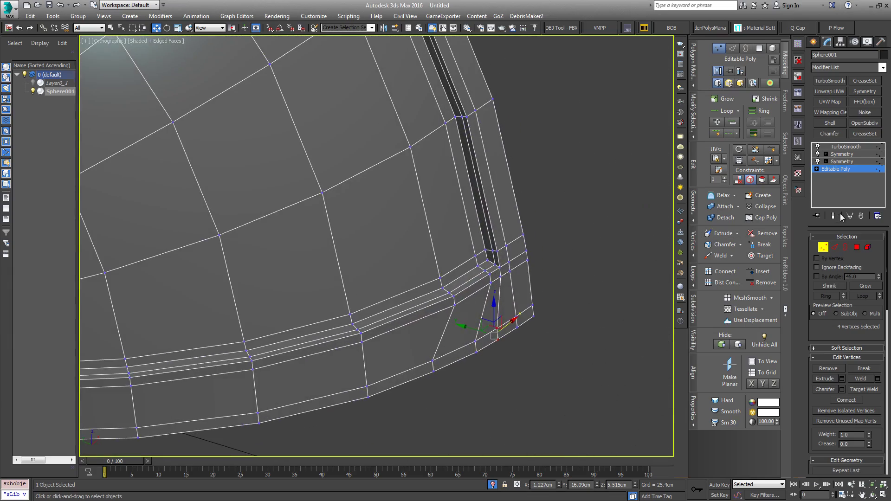
click(835, 216)
scroll(504, 268, up, 6)
alt+middle_drag(494, 212, 476, 196)
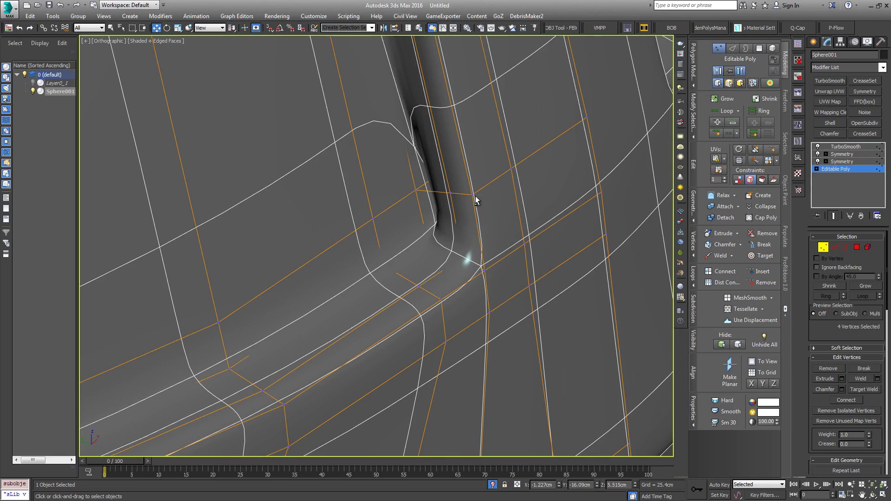
click(834, 216)
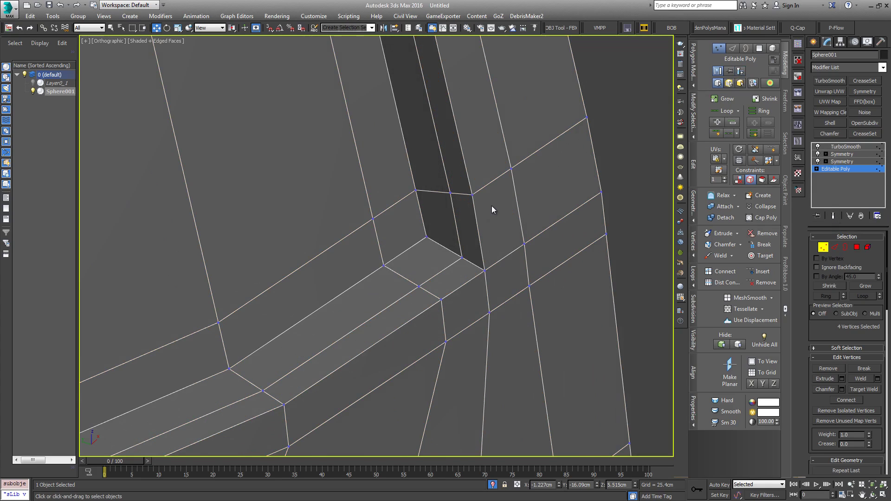
- Select the run of four edges crossing the vertical groove just above its corner with the rim ridge
click(416, 190)
click(372, 219)
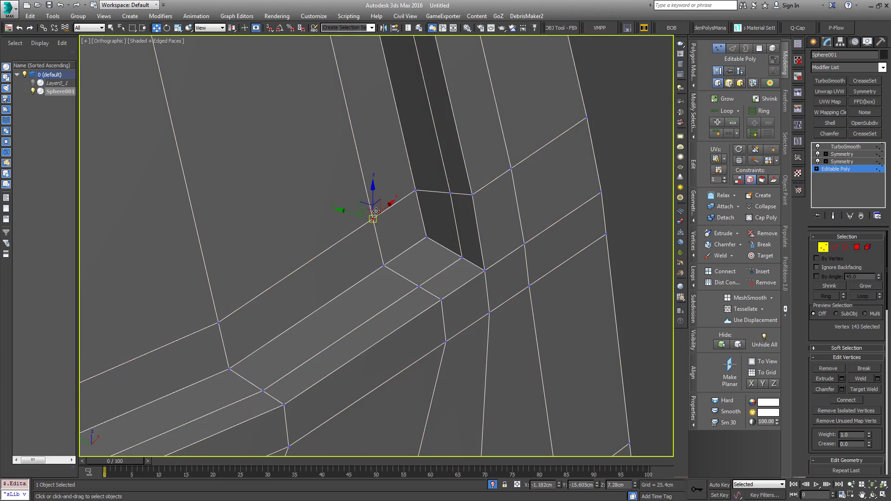
click(427, 237)
mouse_move(430, 243)
alt+middle_down()
mouse_move(445, 241)
mouse_move(421, 235)
alt+middle_up()
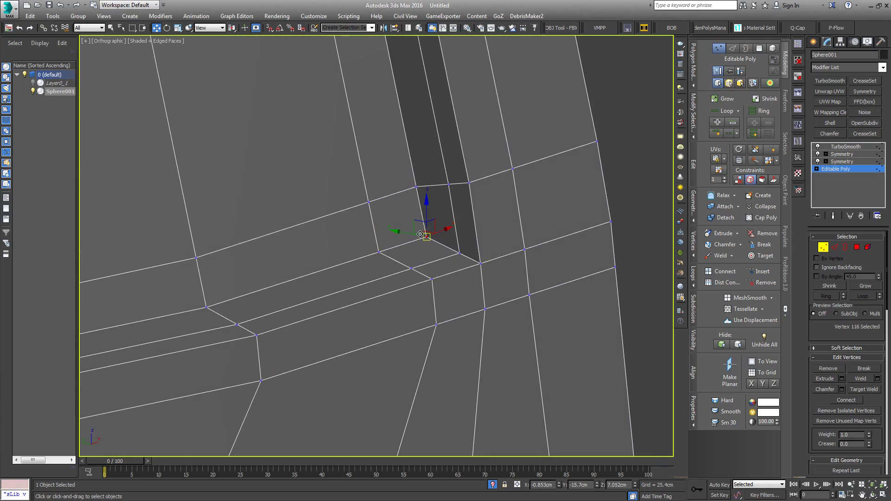
click(835, 247)
double_click(485, 176)
double_click(486, 177)
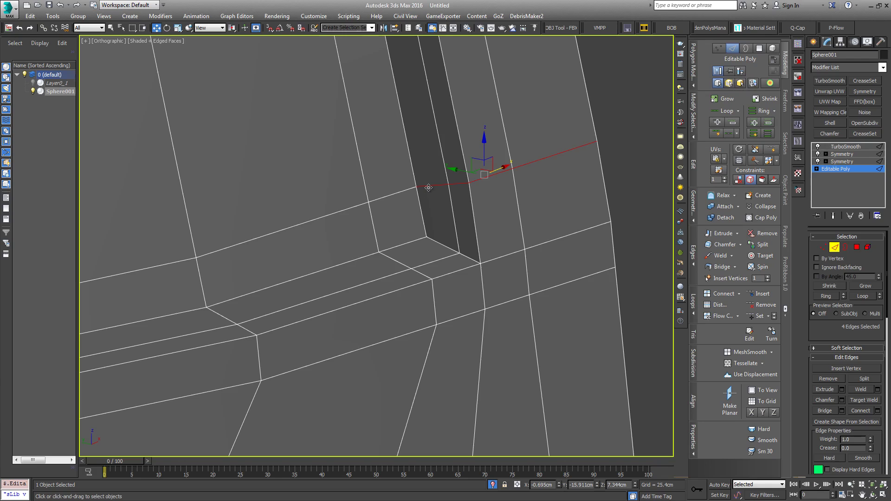
alt+middle_drag(429, 188, 429, 187)
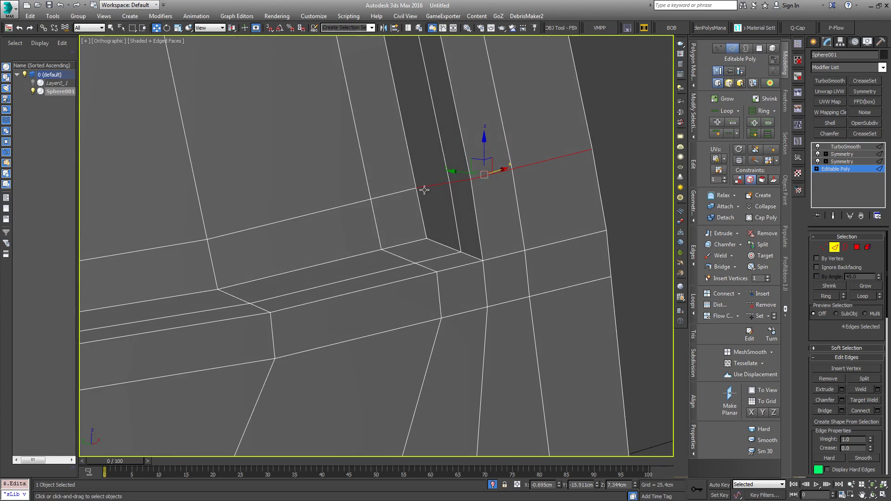
scroll(327, 211, down, 5)
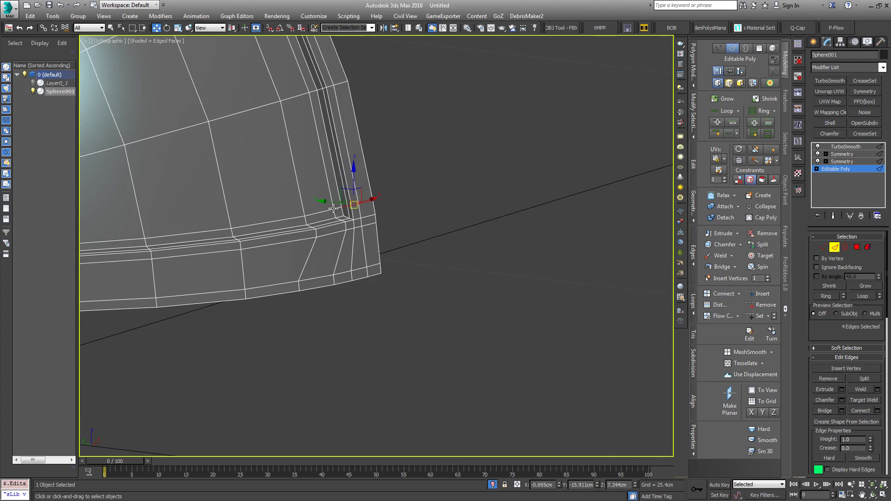
scroll(333, 209, up, 5)
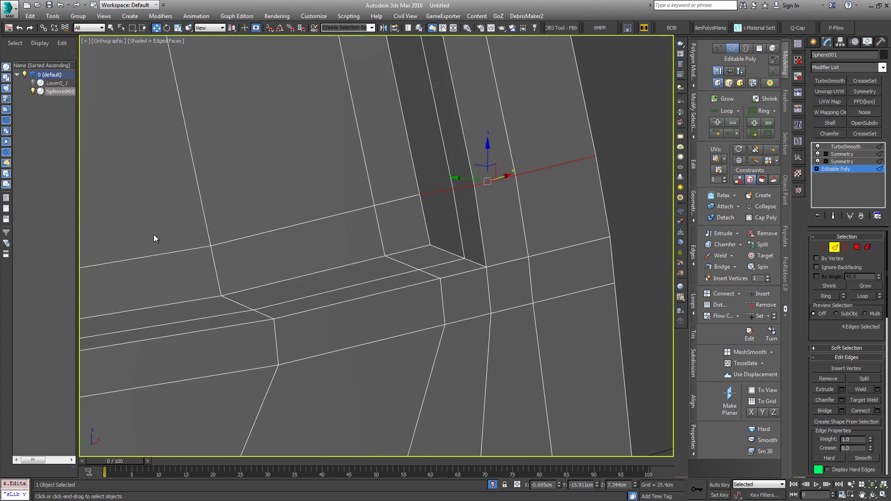
alt+middle_drag(522, 227, 464, 237)
- Try to slide the groove's middle vertex along Y with Edge constraint, undo it, and check the neighbouring corner vertex
click(823, 248)
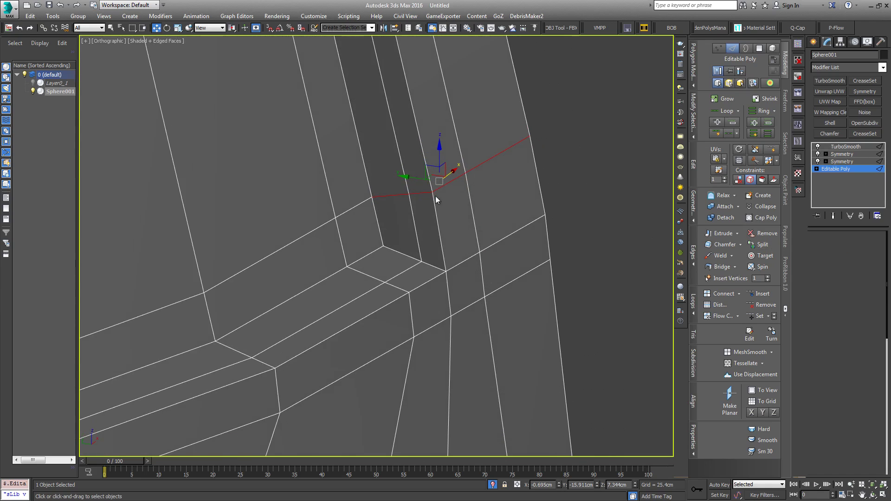
click(384, 245)
scroll(385, 158, up, 4)
click(446, 200)
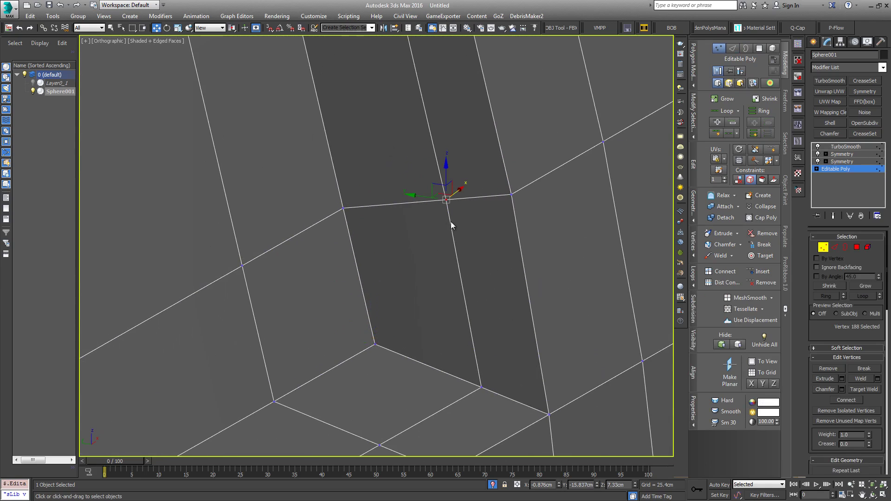
drag(413, 195, 406, 196)
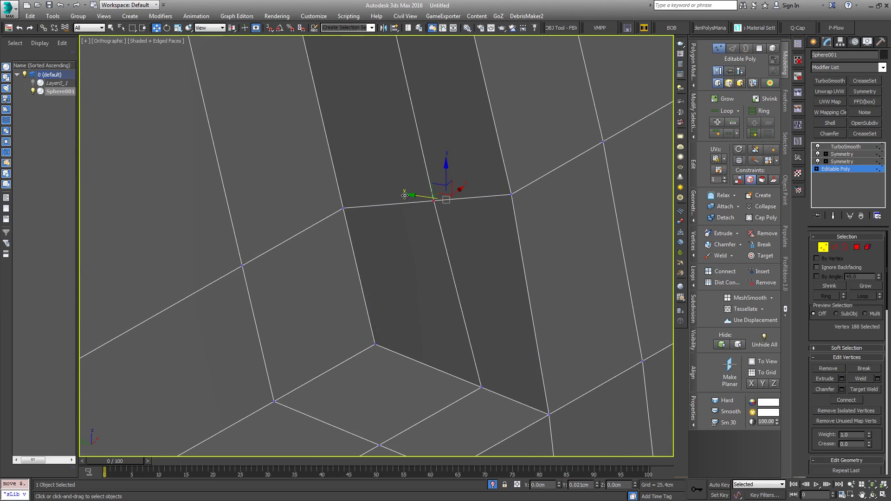
key(ctrl+z)
click(454, 208)
click(446, 201)
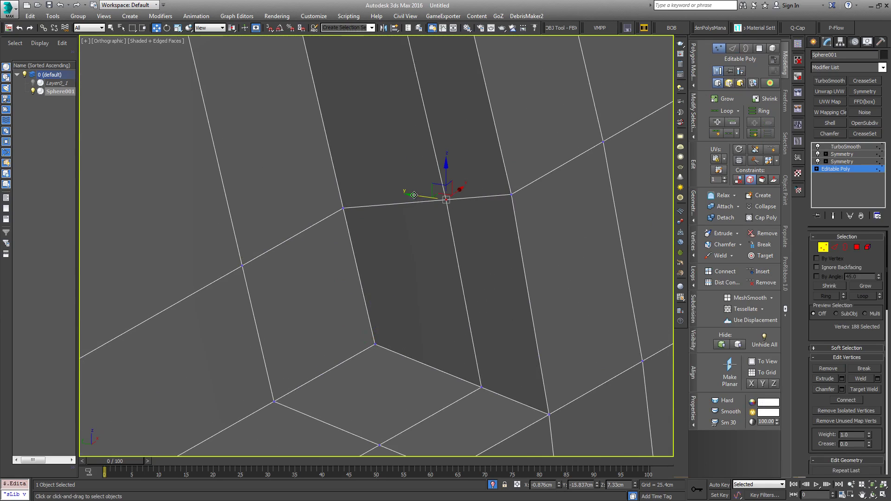
click(342, 211)
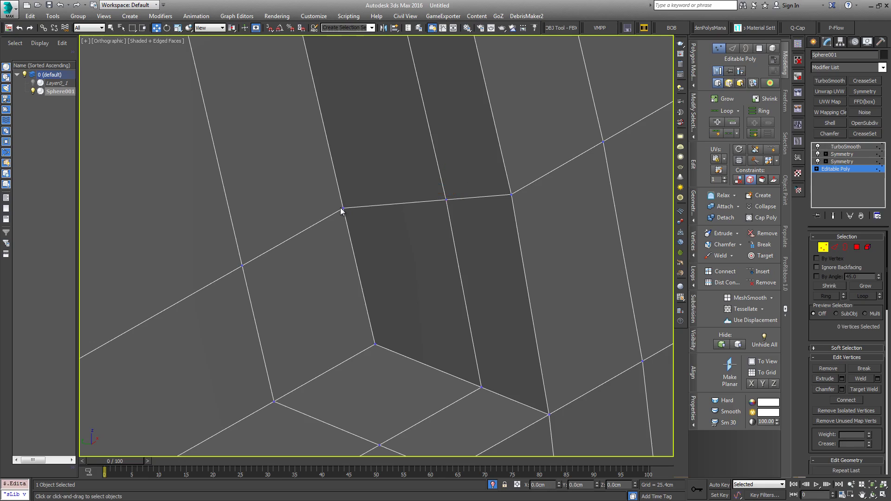
click(343, 207)
drag(346, 186, 404, 231)
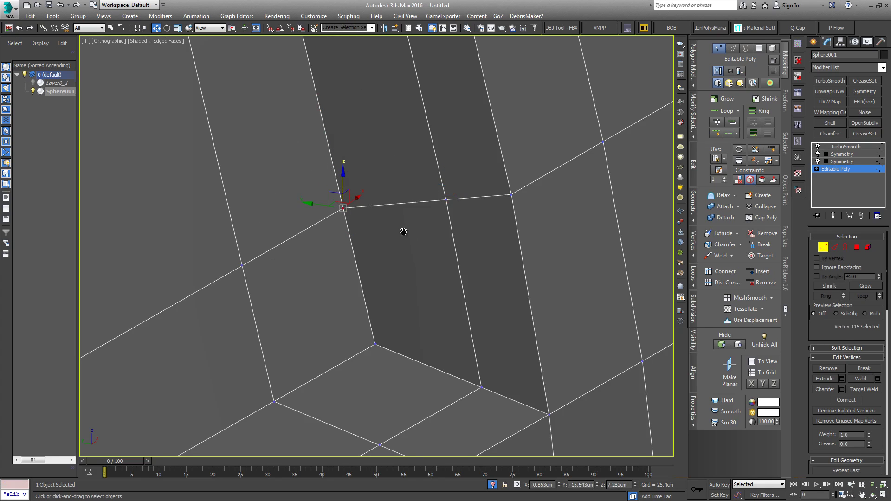
- Remove the four selected edges crossing the groove above the rim corner together with their vertices
scroll(380, 194, down, 8)
middle_drag(176, 285, 402, 288)
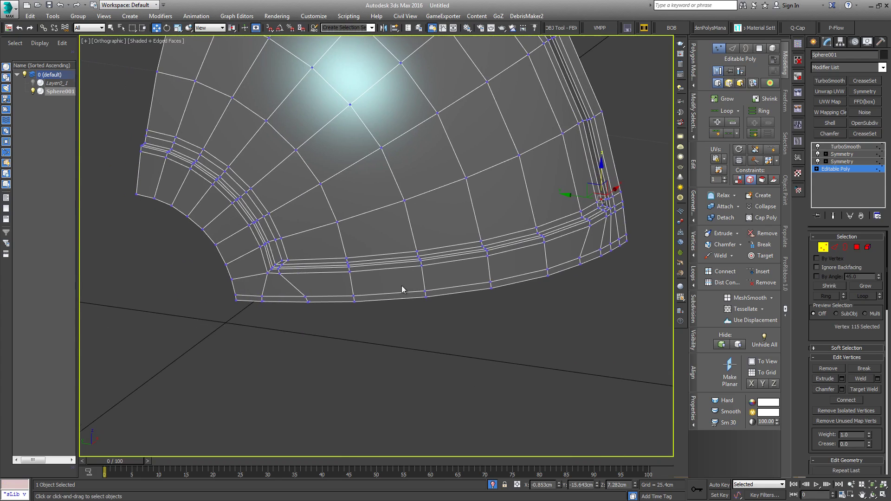
scroll(266, 258, up, 4)
scroll(200, 259, up, 2)
scroll(204, 257, down, 5)
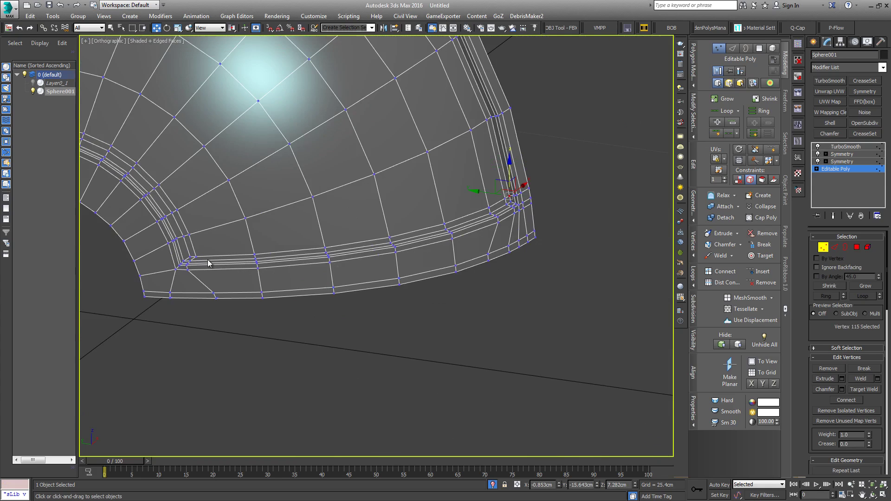
middle_drag(466, 259, 364, 282)
scroll(388, 237, up, 5)
middle_drag(420, 231, 352, 289)
key(2)
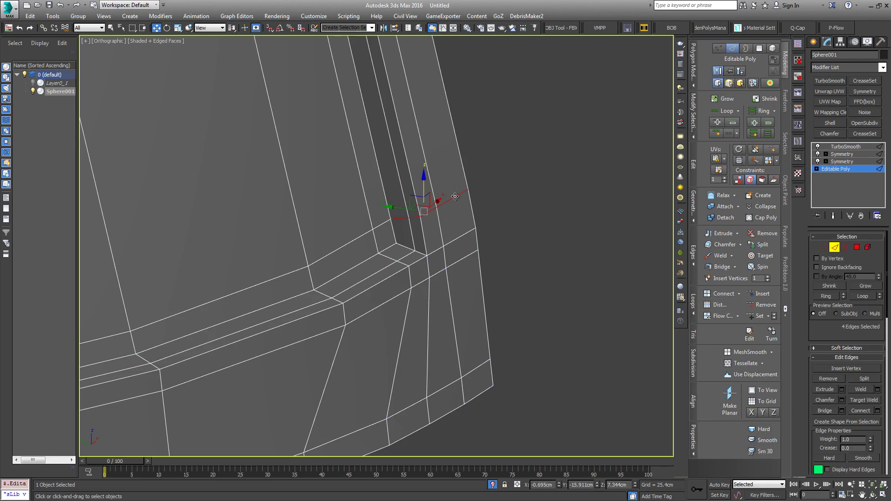
key(ctrl+d)
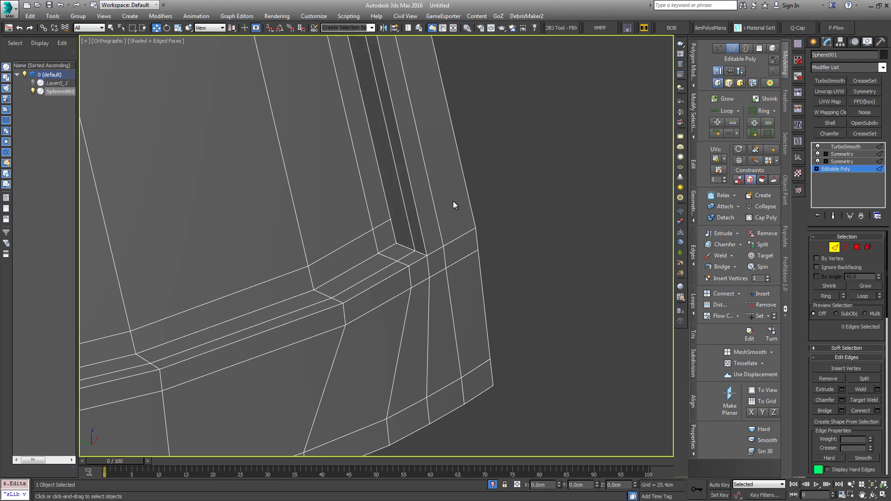
- Try to move the remaining vertex on the groove's inner edge with Edge constraint, and undo the move
click(824, 249)
click(391, 218)
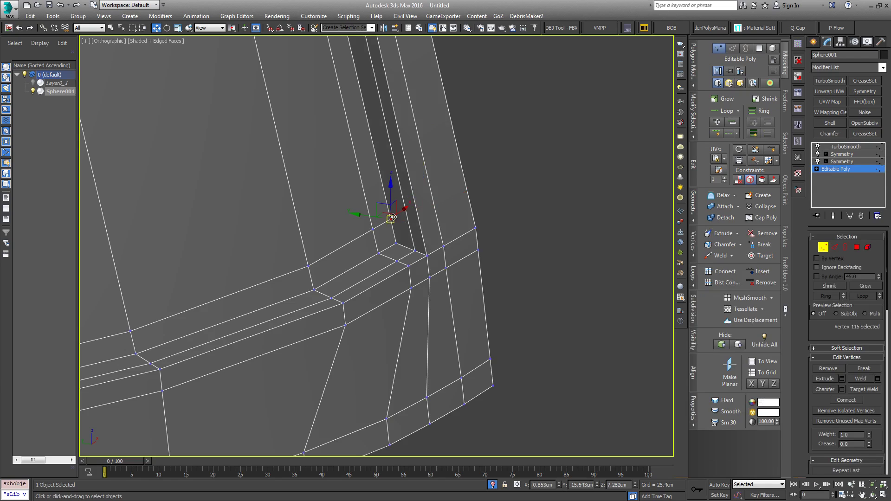
drag(403, 213, 398, 217)
key(ctrl+z)
- Insert a new edge loop with Swift Loop across the strips from the groove to the centre line, just above the rim corner
click(772, 149)
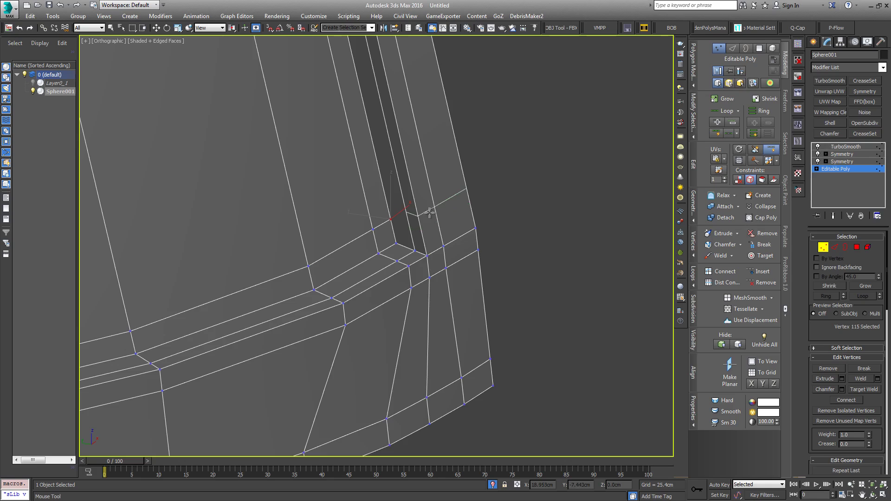
scroll(423, 200, up, 3)
scroll(424, 199, down, 2)
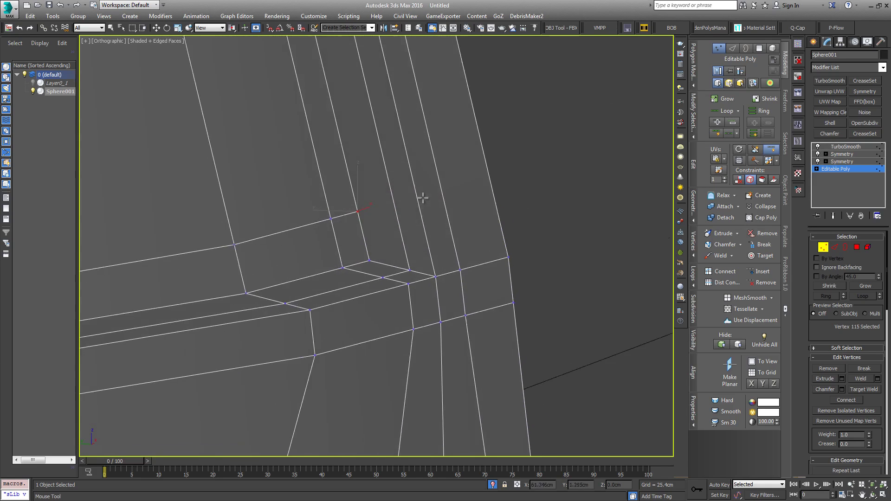
click(422, 222)
right_click(421, 222)
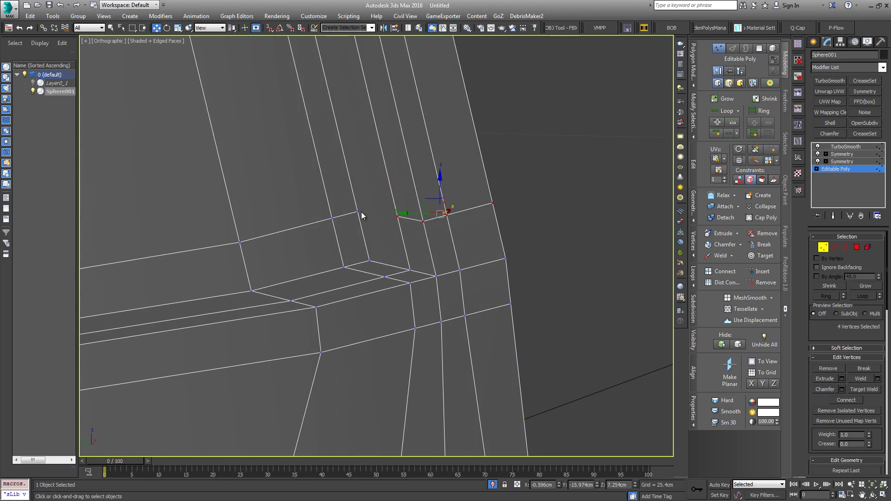
- Connect the two vertices on either side of the groove above the rim corner and check the edges at Edge level
click(360, 214)
right_click(397, 215)
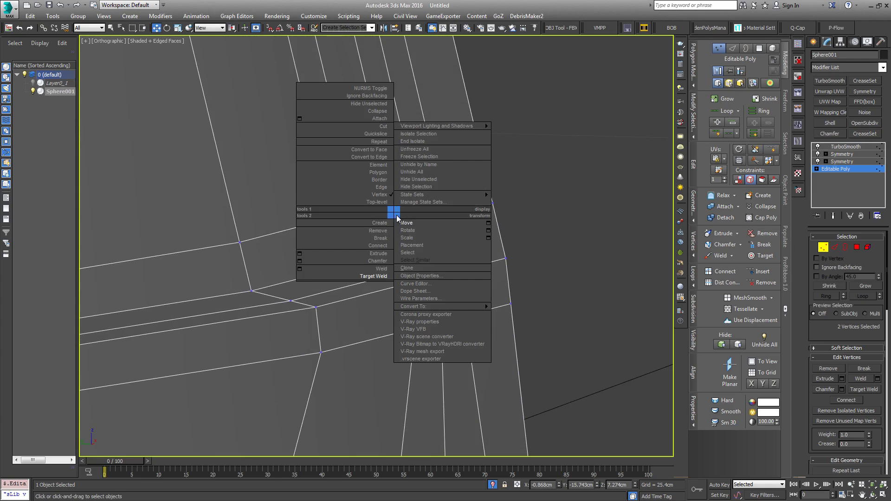
click(383, 249)
click(834, 247)
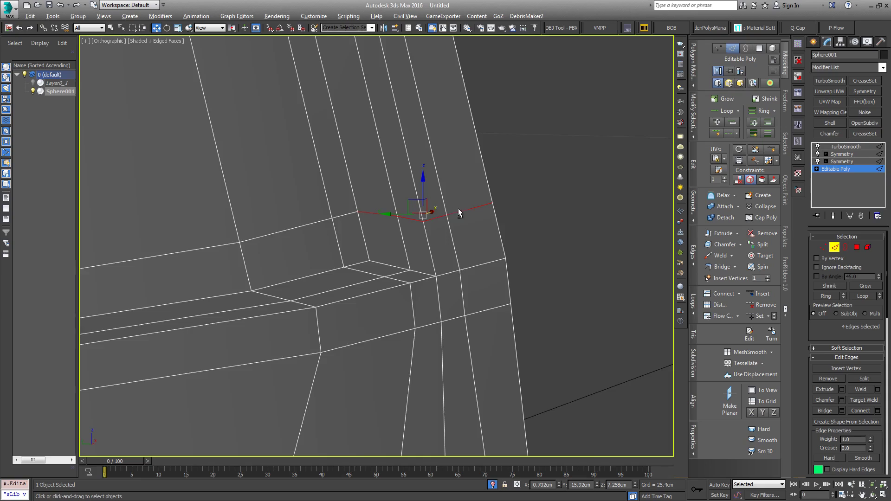
- Delete the stray polygon covering the lower end of the groove at the rim corner
alt+middle_drag(459, 213, 282, 223)
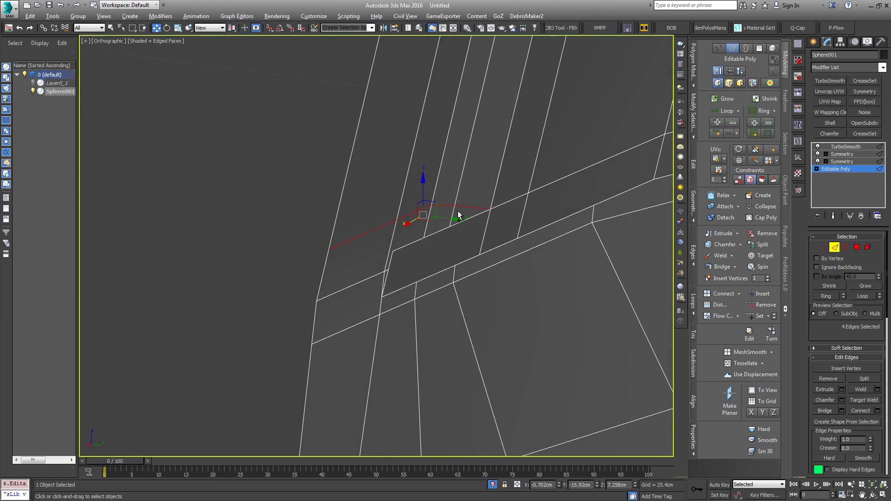
alt+middle_drag(458, 212, 441, 226)
click(856, 247)
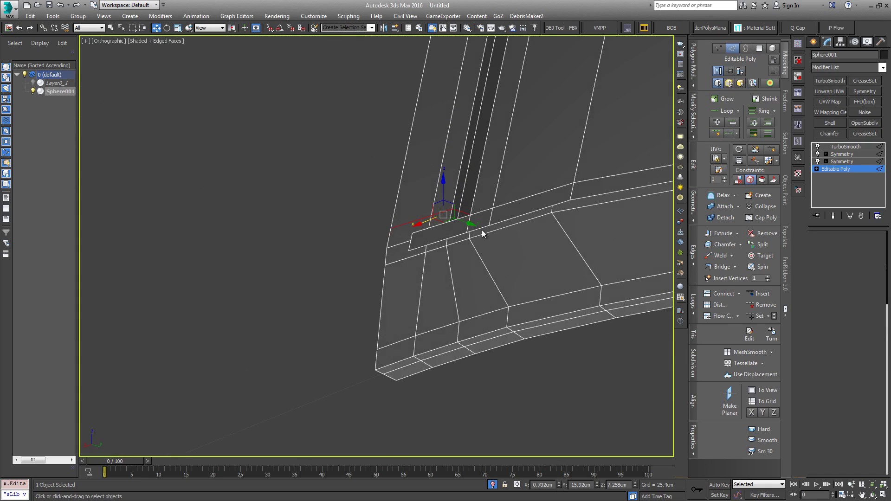
click(434, 232)
key(Delete)
click(433, 232)
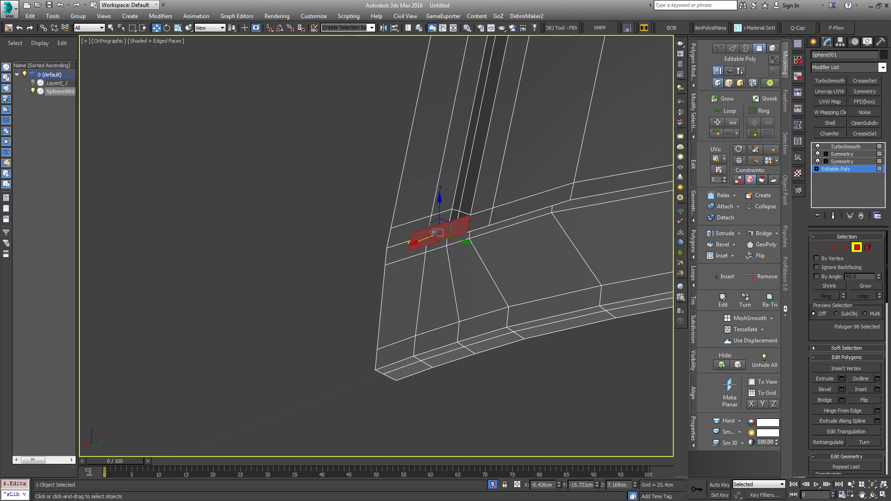
key(Delete)
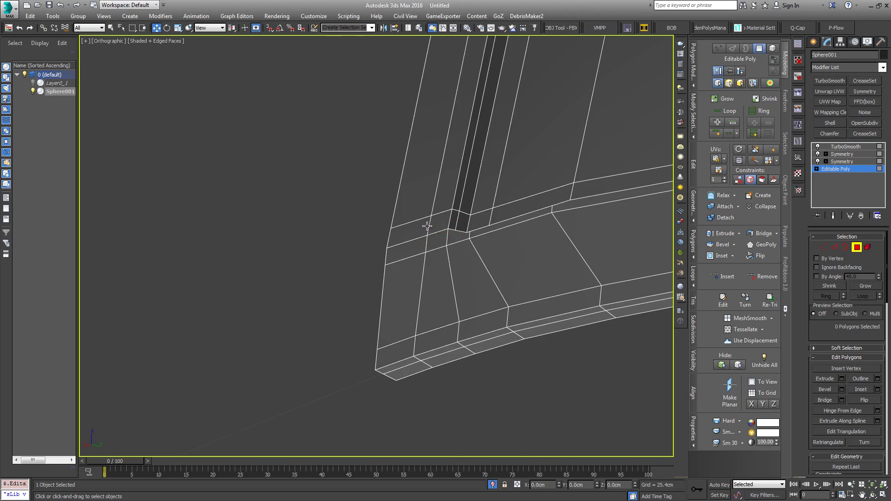
scroll(427, 226, down, 3)
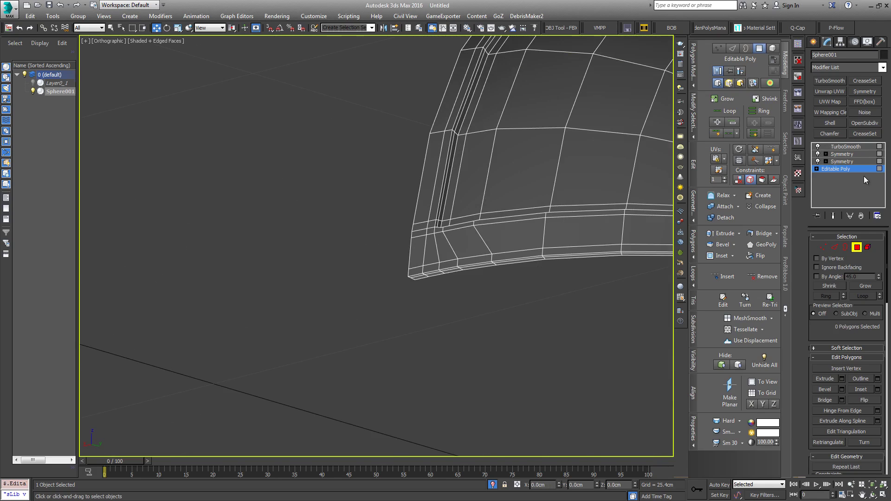
- Examine the TurboSmooth result from several angles, especially where the groove meets the rim
click(847, 170)
click(843, 146)
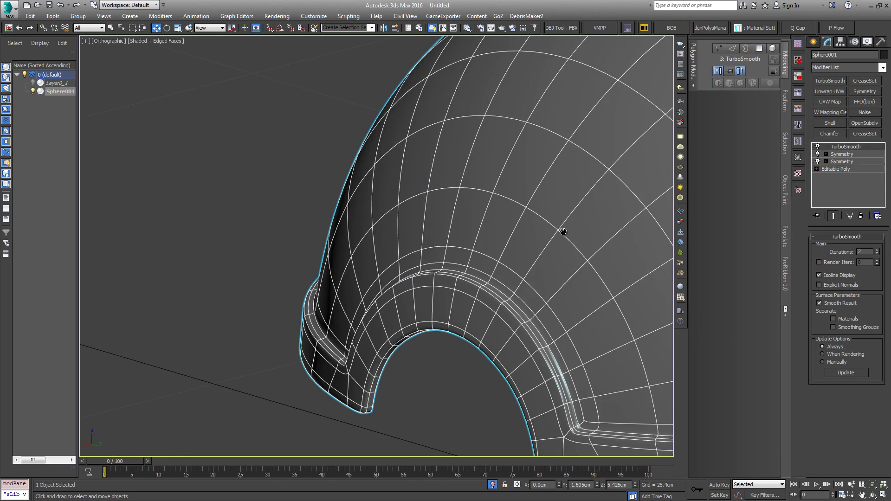
alt+middle_drag(563, 233, 372, 150)
scroll(497, 222, down, 1)
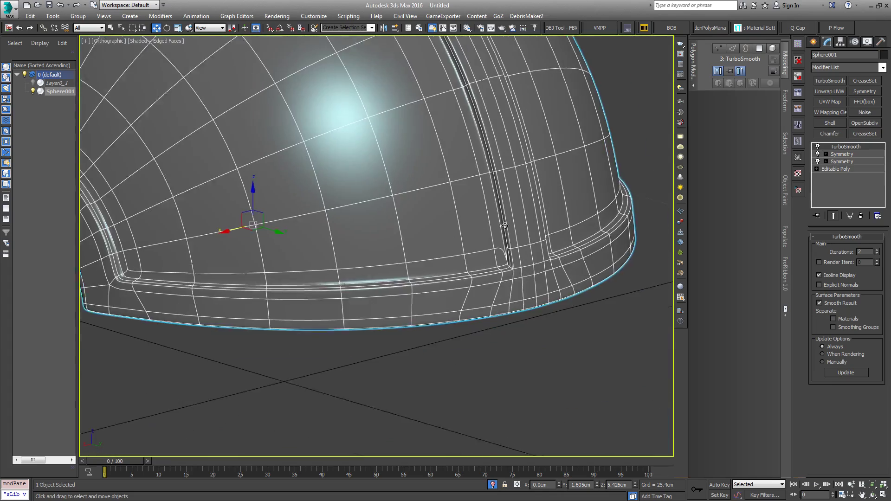
mouse_move(497, 222)
alt+middle_down()
mouse_move(596, 220)
mouse_move(487, 217)
alt+middle_up()
scroll(486, 218, up, 3)
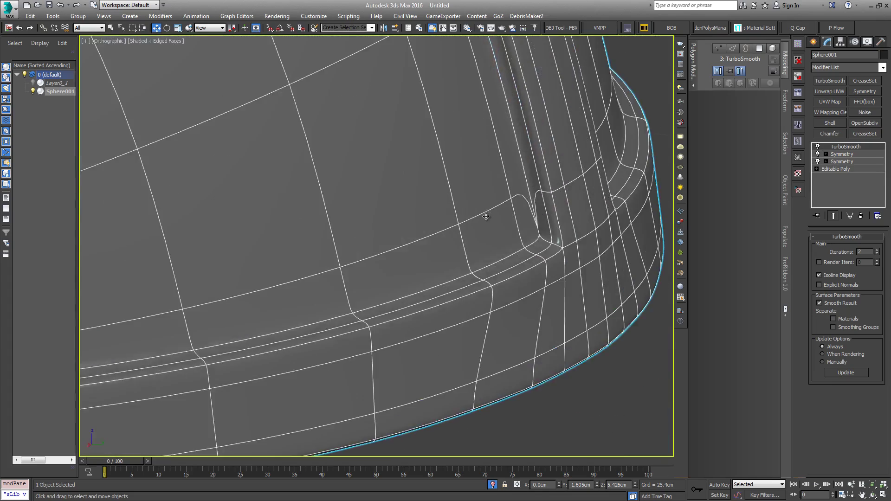
scroll(486, 217, down, 4)
alt+middle_drag(294, 224, 478, 225)
scroll(414, 250, up, 5)
alt+middle_drag(412, 184, 453, 215)
scroll(455, 204, up, 2)
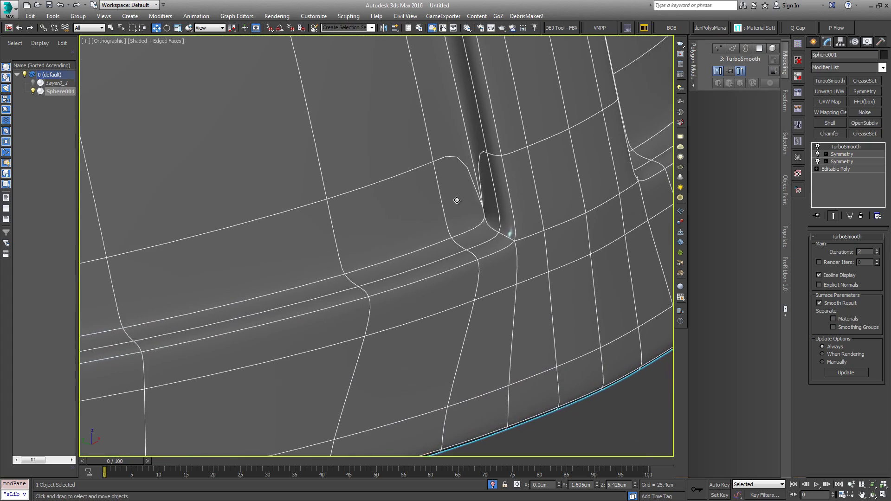
- Examine the base mesh's edge flow around the groove corner at Edge level
click(841, 169)
key(2)
middle_drag(543, 253, 512, 255)
scroll(517, 256, down, 3)
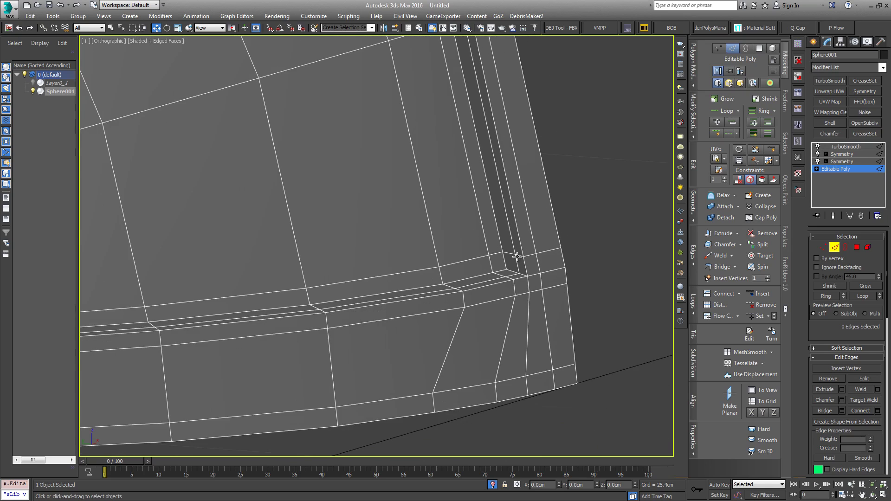
scroll(516, 256, up, 1)
middle_drag(484, 168, 481, 202)
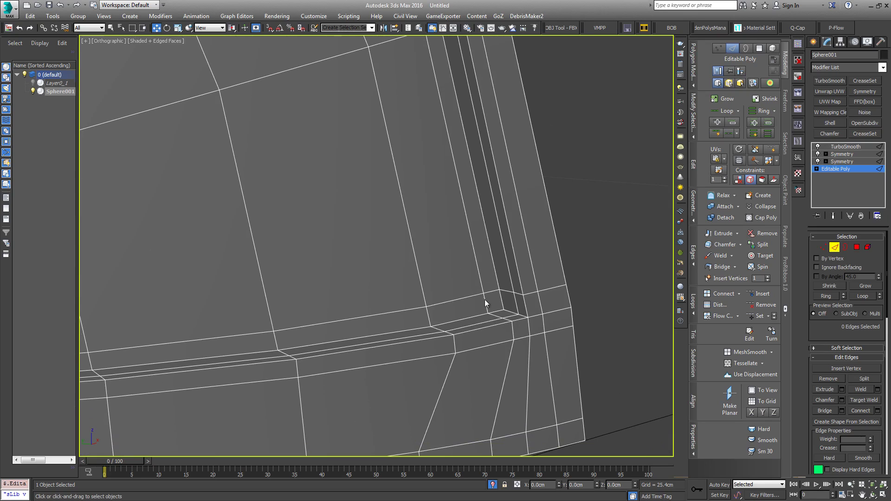
scroll(478, 253, down, 1)
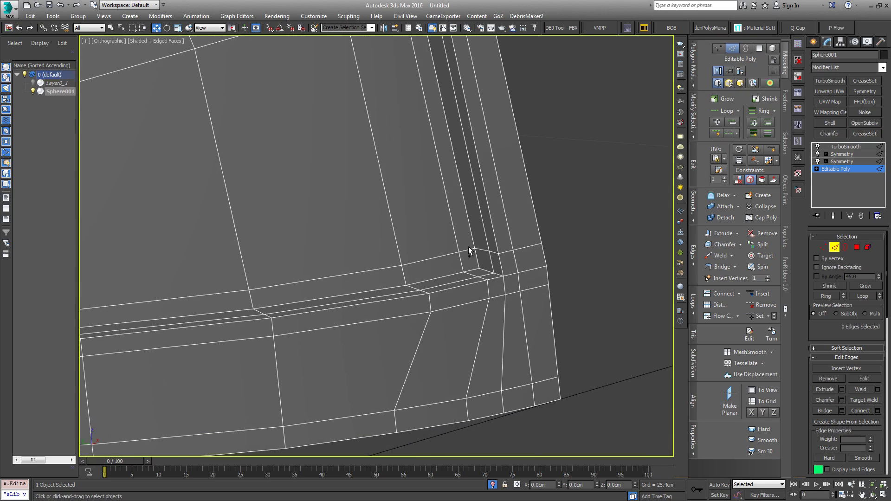
scroll(472, 252, up, 2)
middle_drag(490, 281, 478, 316)
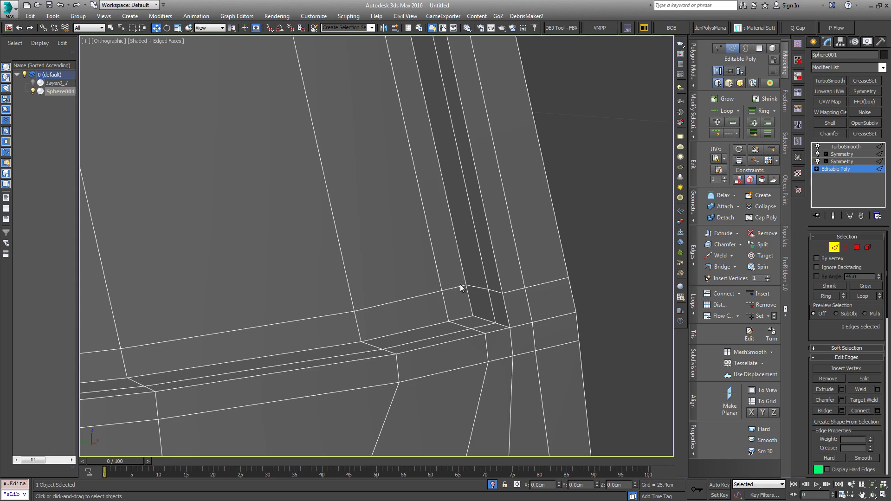
- Check the groove-floor polygon at the rim corner and the one above it, then clear the selection
click(851, 245)
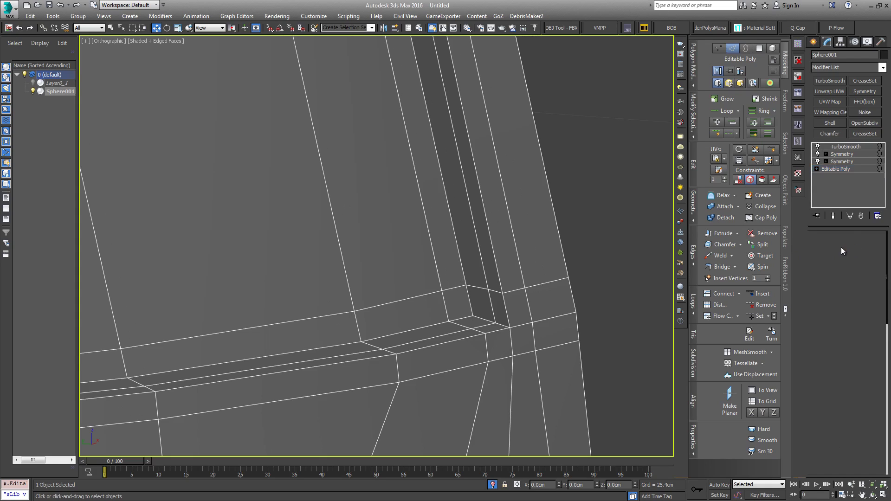
click(857, 247)
click(473, 296)
click(474, 297)
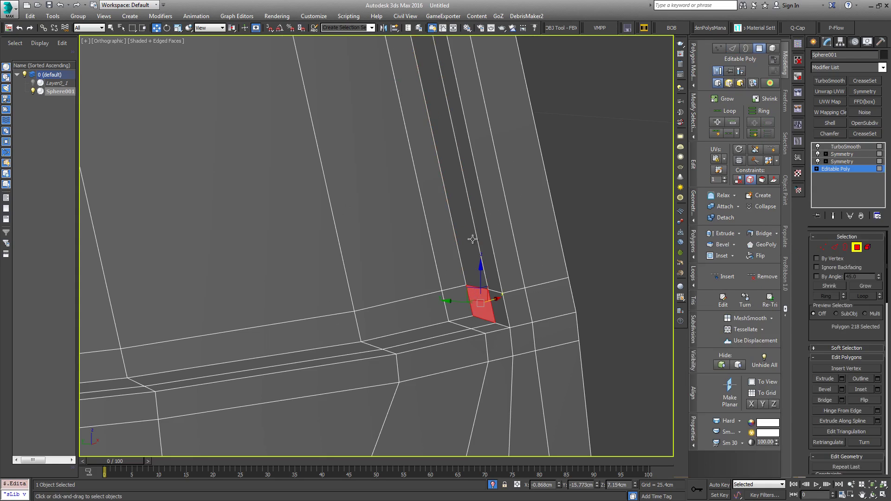
ctrl+click(473, 237)
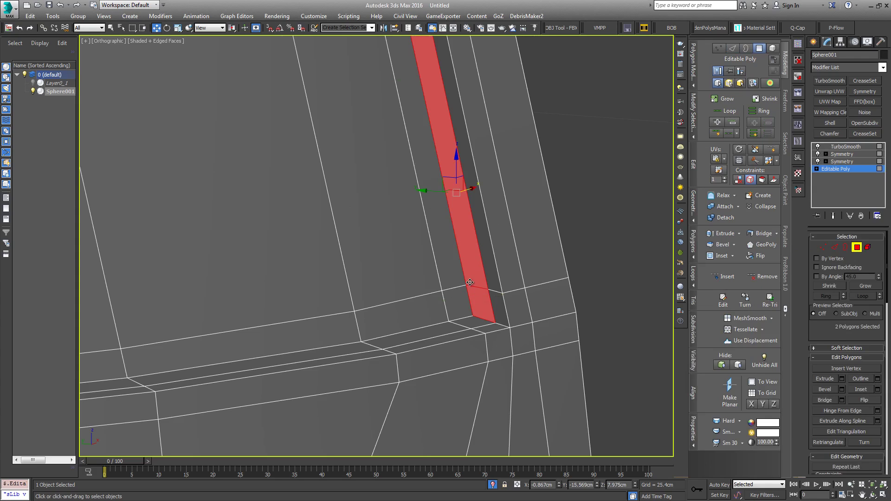
click(630, 245)
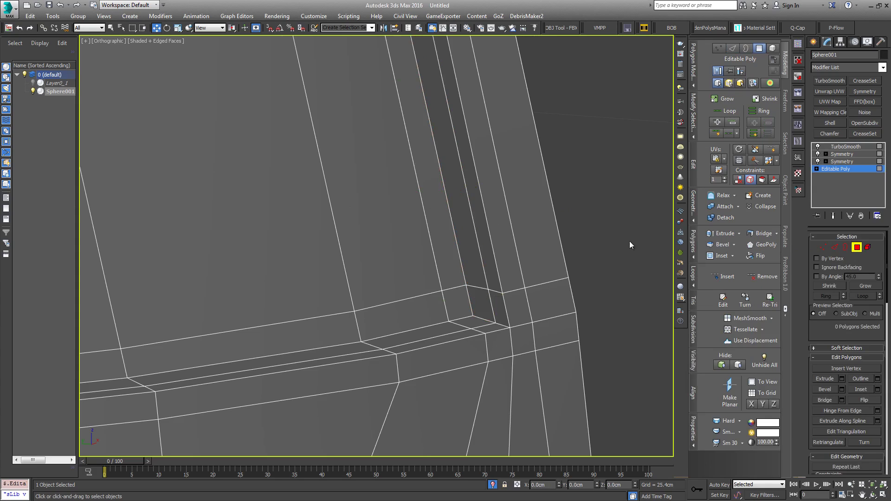
- Select the edge loop just above the rim and compare it with the smoothed end result
click(835, 248)
double_click(456, 289)
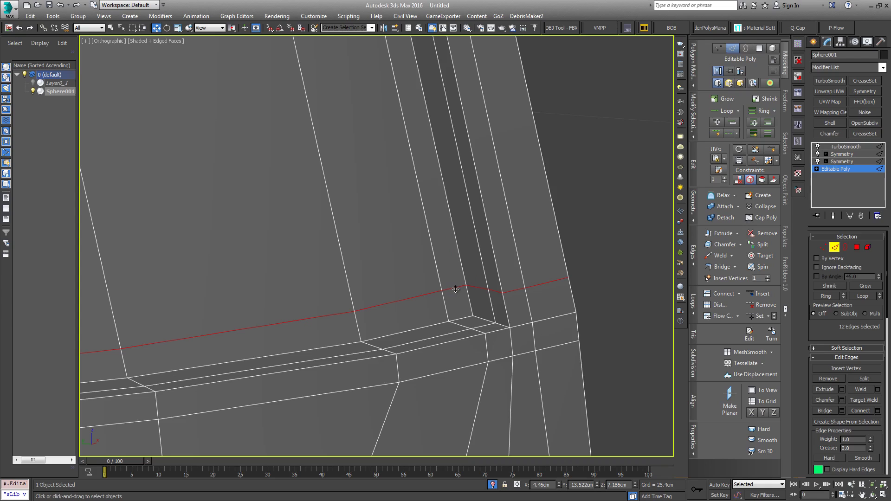
click(834, 216)
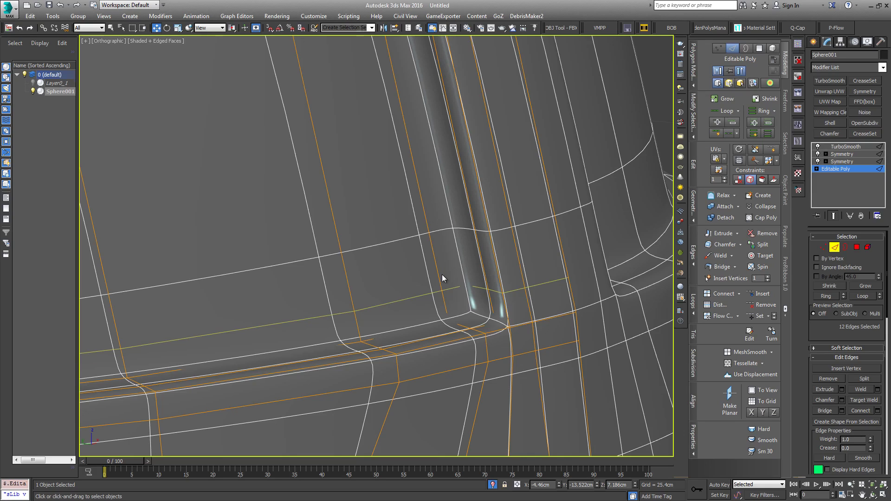
scroll(441, 236, down, 5)
- Return to the TurboSmooth level and inspect the whole dome with nothing selected
click(846, 147)
scroll(467, 243, down, 8)
middle_drag(367, 240, 472, 335)
click(523, 225)
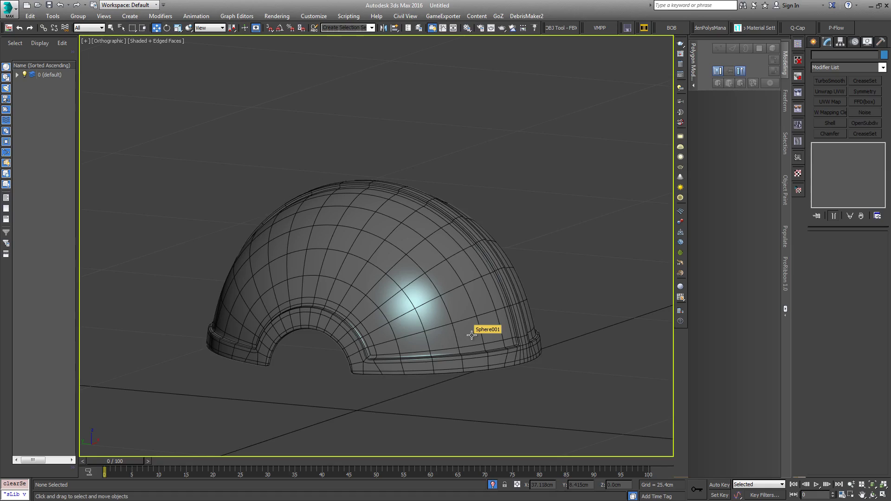
- Clone the dome in place using the Copy option
click(444, 251)
alt+middle_drag(483, 242, 390, 232)
scroll(390, 232, up, 4)
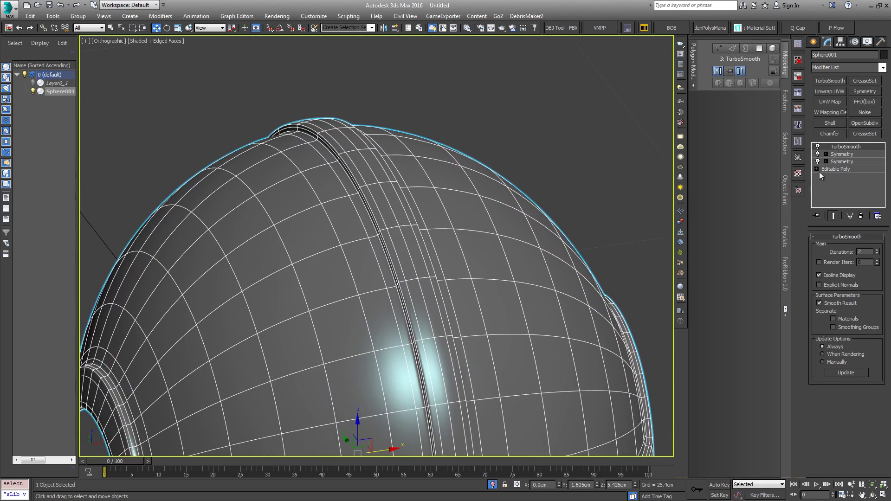
click(838, 168)
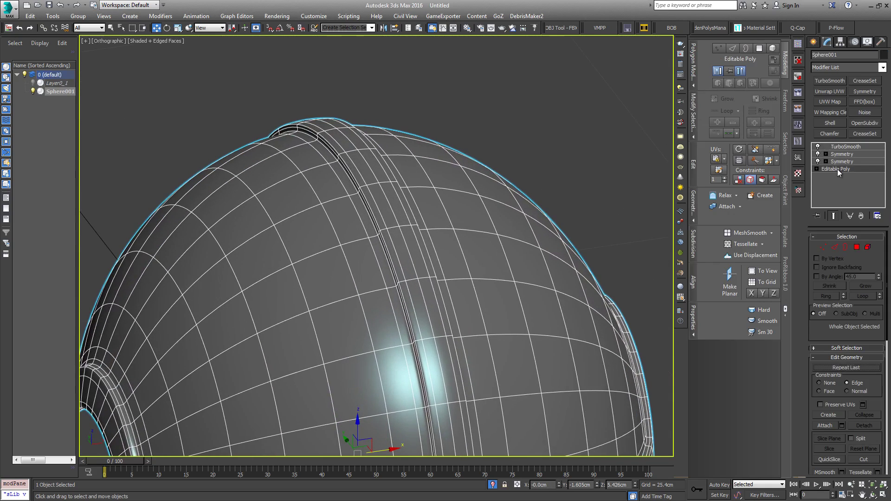
right_click(421, 236)
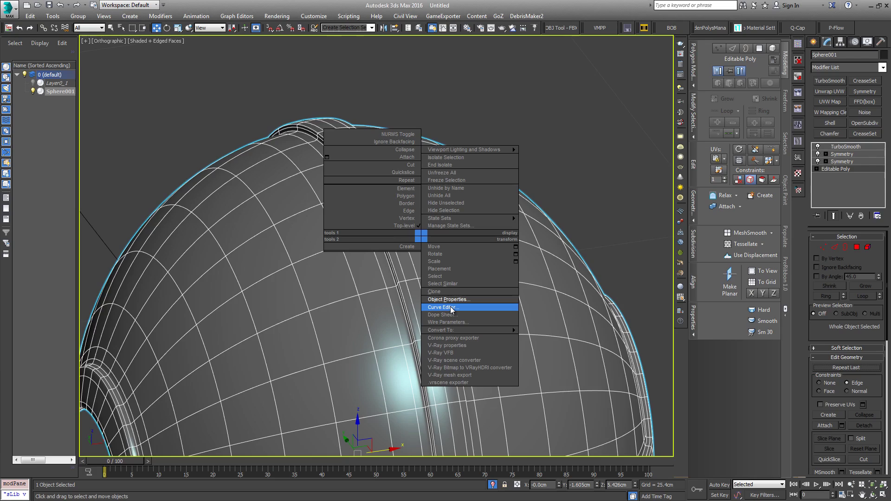
click(448, 293)
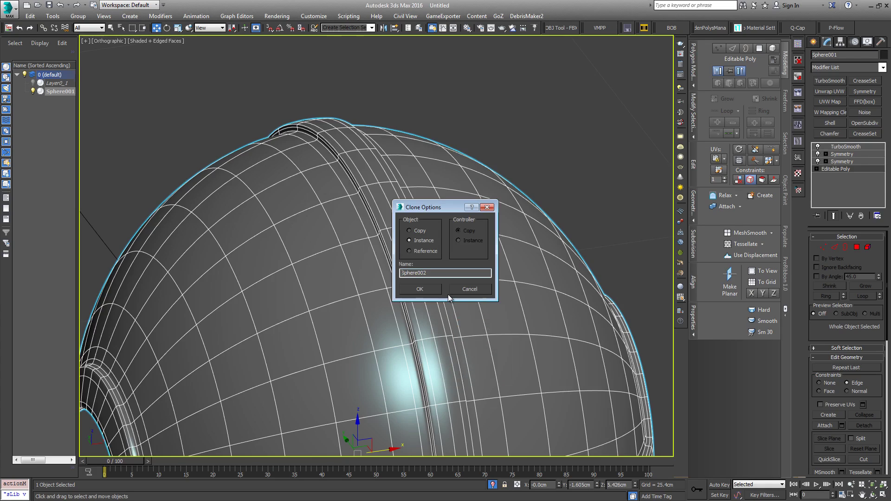
click(408, 230)
click(420, 288)
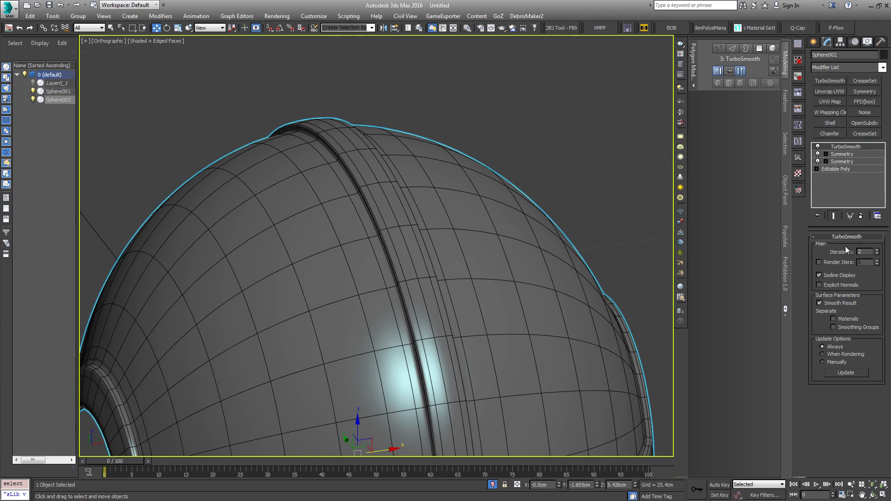
- Remove TurboSmooth from the dome copy and collapse both Symmetry modifiers into the Editable Poly
click(861, 217)
click(862, 217)
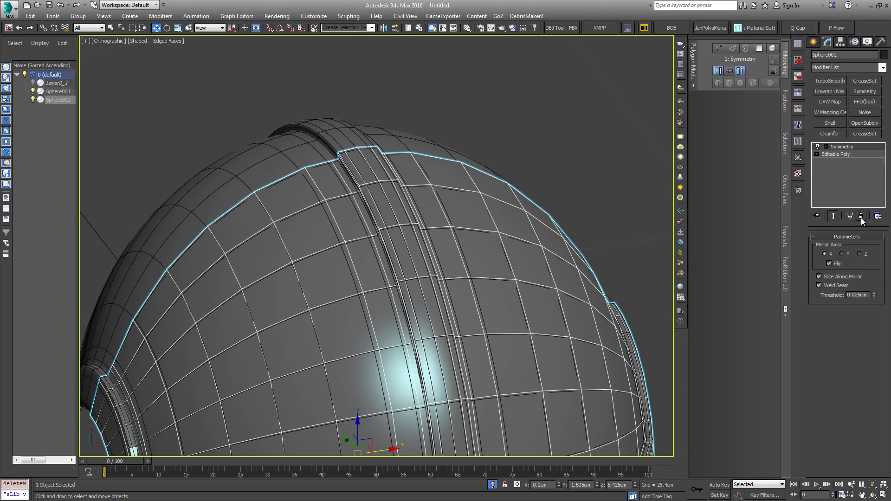
key(ctrl+z)
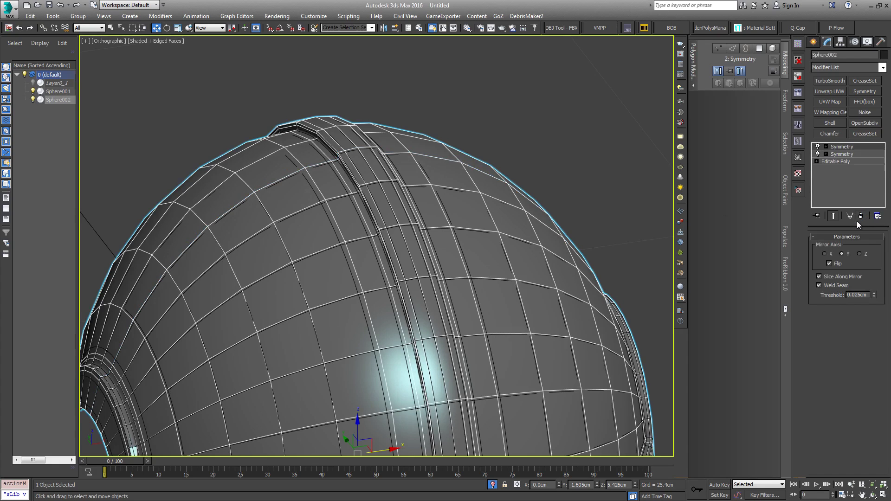
right_click(845, 147)
click(818, 243)
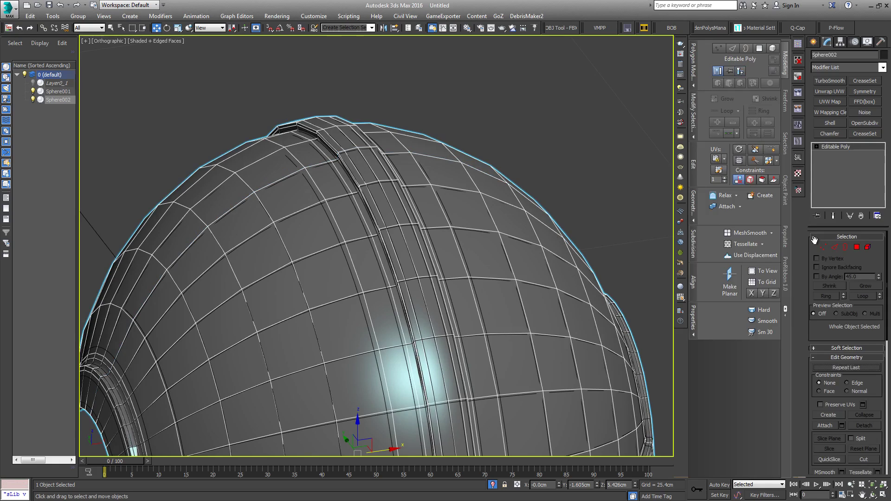
- Start an edge selection on the dome copy's centre strip with two neighbouring lengthwise edges near the crown
click(836, 247)
alt+middle_drag(445, 272, 447, 259)
click(447, 258)
scroll(438, 181, down, 8)
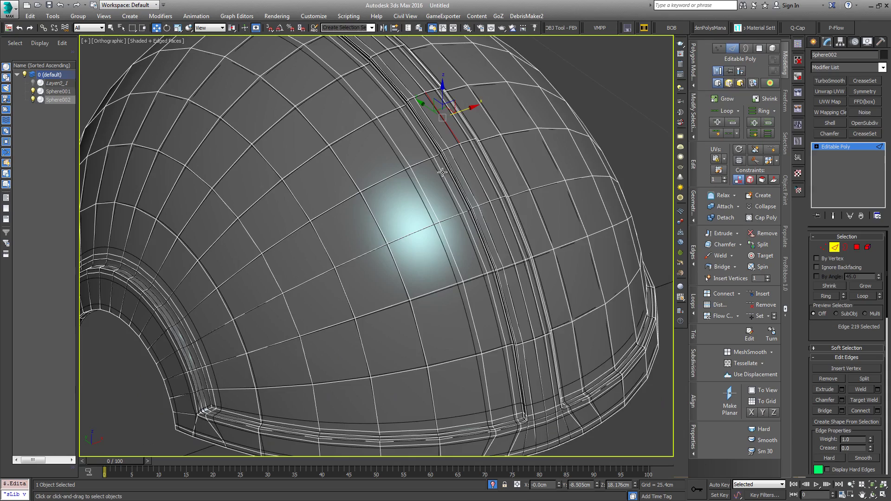
key(f)
scroll(421, 189, up, 5)
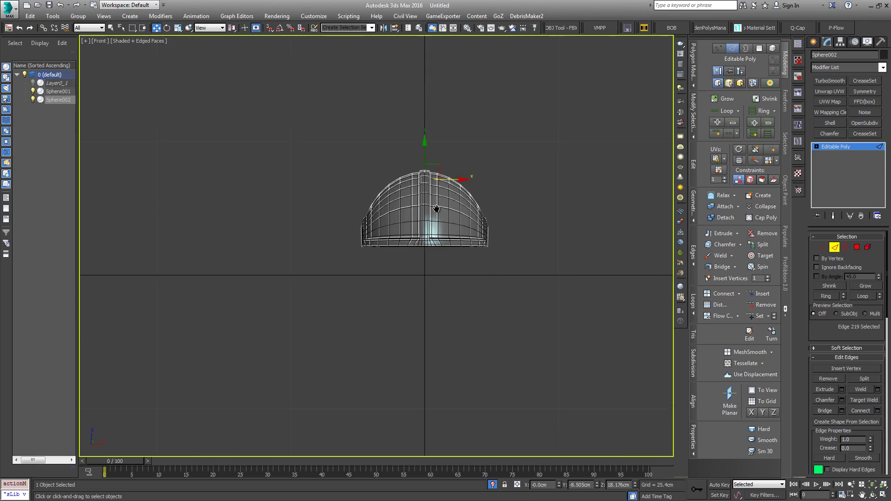
alt+middle_drag(421, 189, 486, 253)
alt+middle_drag(447, 228, 445, 202)
ctrl+click(444, 194)
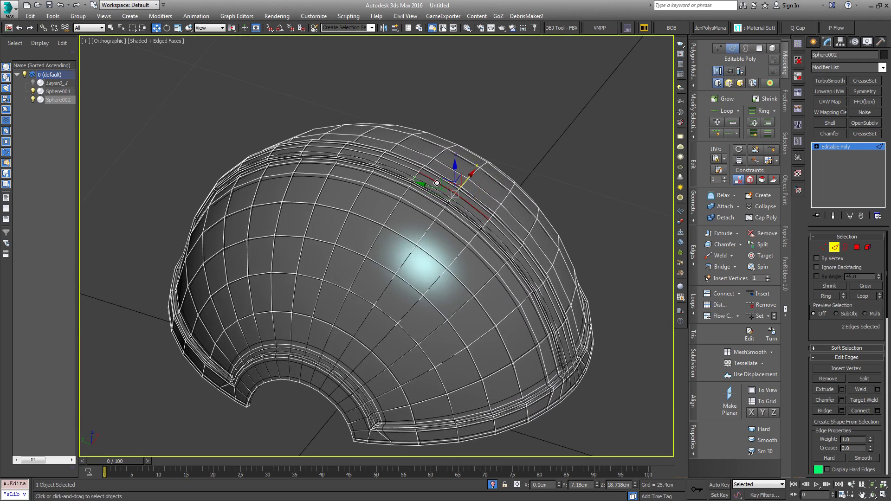
- Extend the edge selection along the centre strip over the crown to seven consecutive edges
ctrl+click(405, 170)
ctrl+click(373, 155)
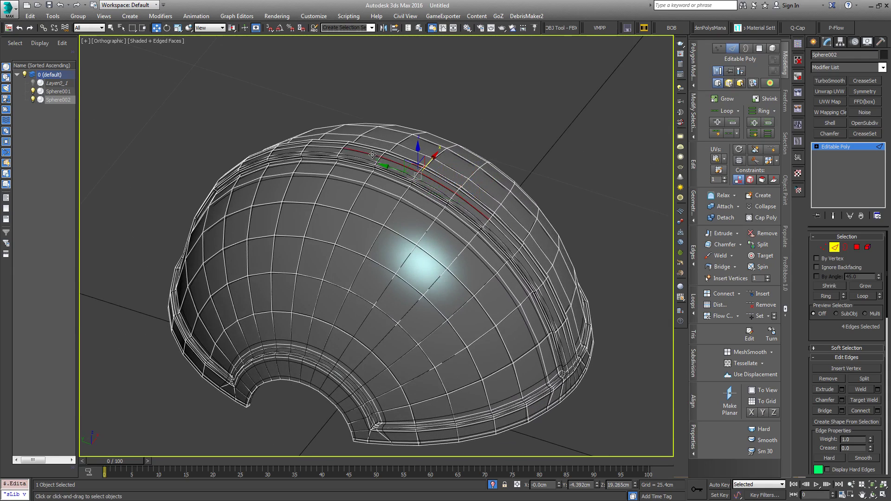
ctrl+click(331, 149)
ctrl+click(289, 149)
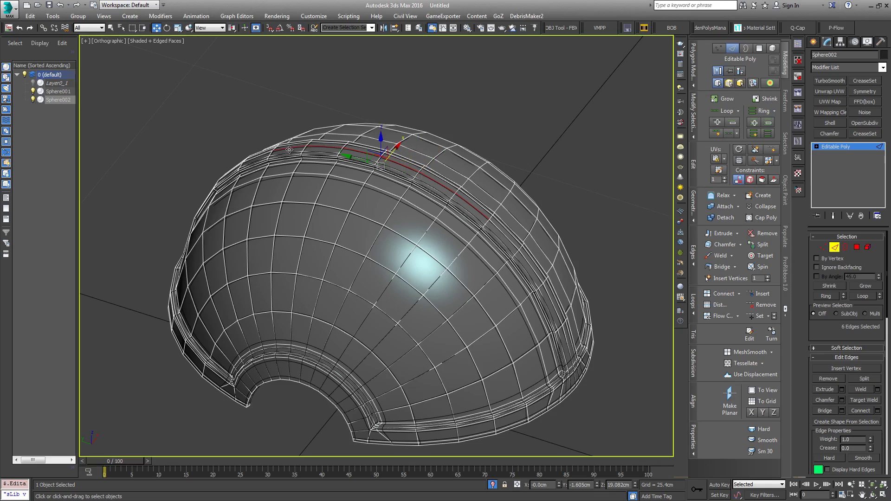
alt+middle_drag(289, 178, 329, 182)
ctrl+click(258, 204)
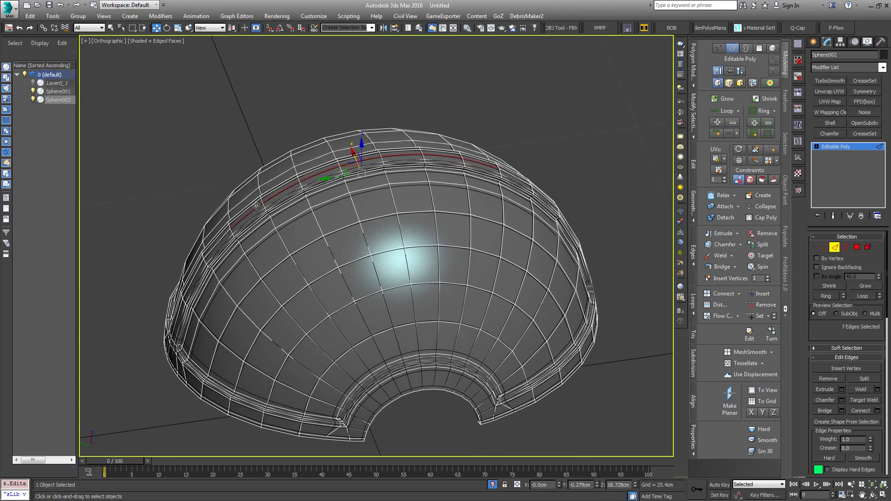
alt+middle_drag(258, 204, 283, 185)
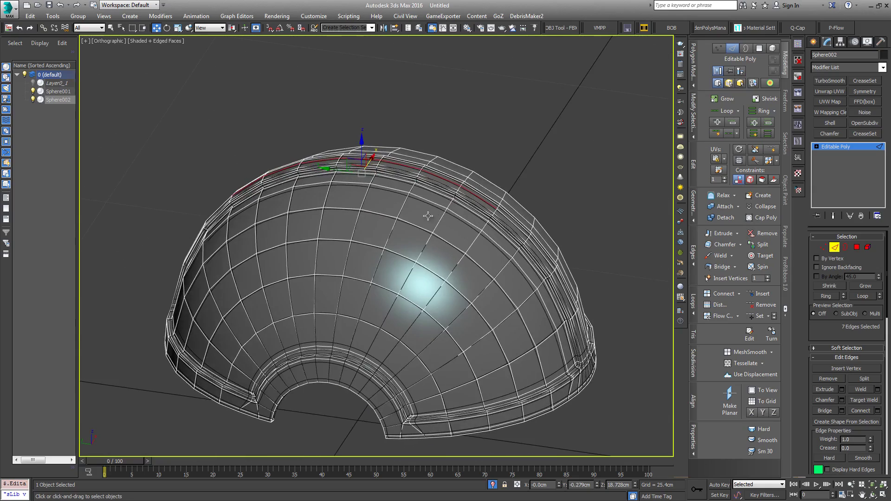
alt+middle_drag(427, 216, 454, 218)
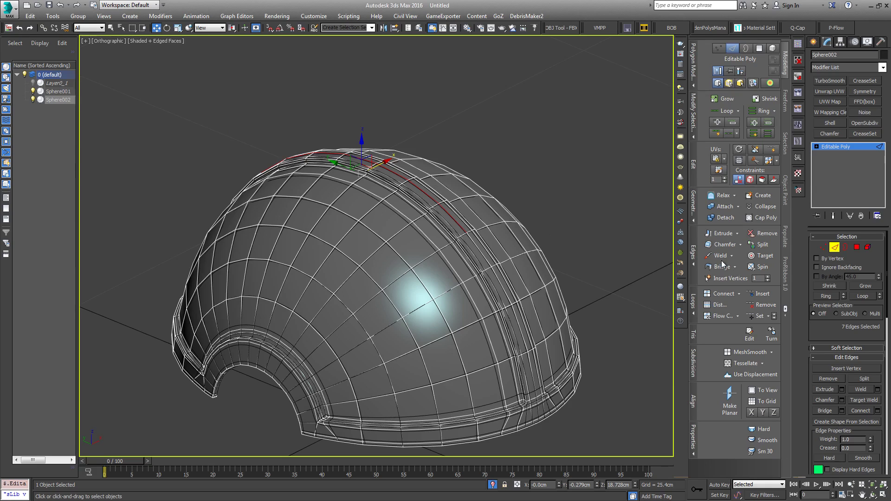
- Create a Linear shape from the seven selected edges, then delete the dome copy
click(853, 423)
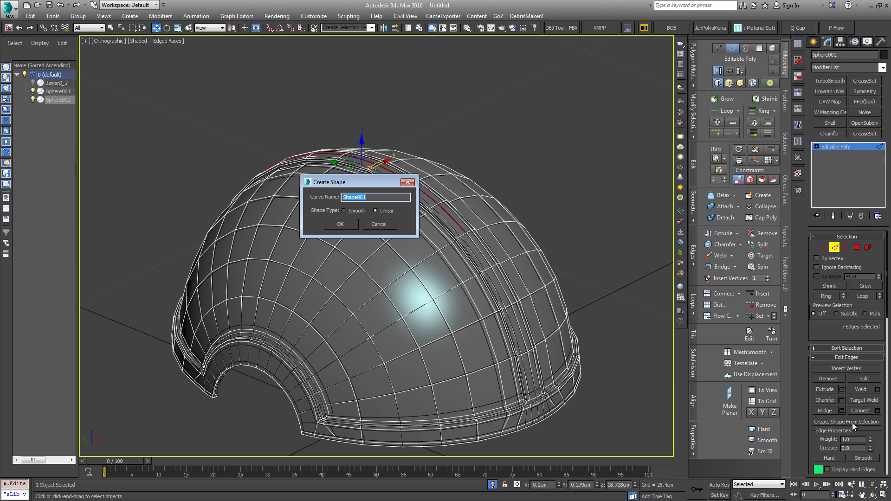
click(351, 225)
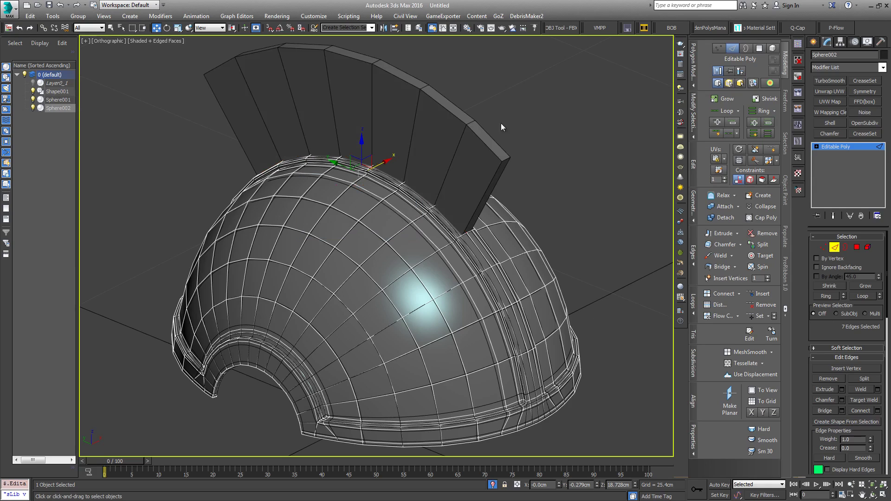
alt+middle_drag(424, 185, 476, 221)
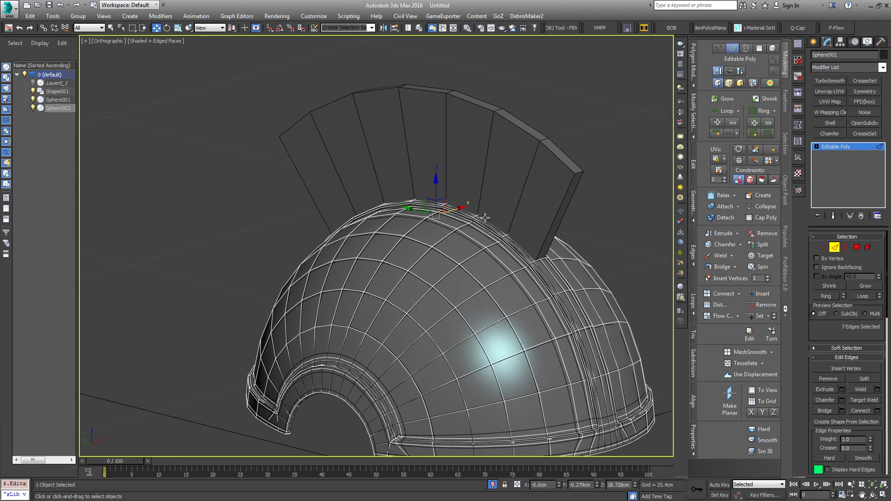
click(851, 147)
click(613, 242)
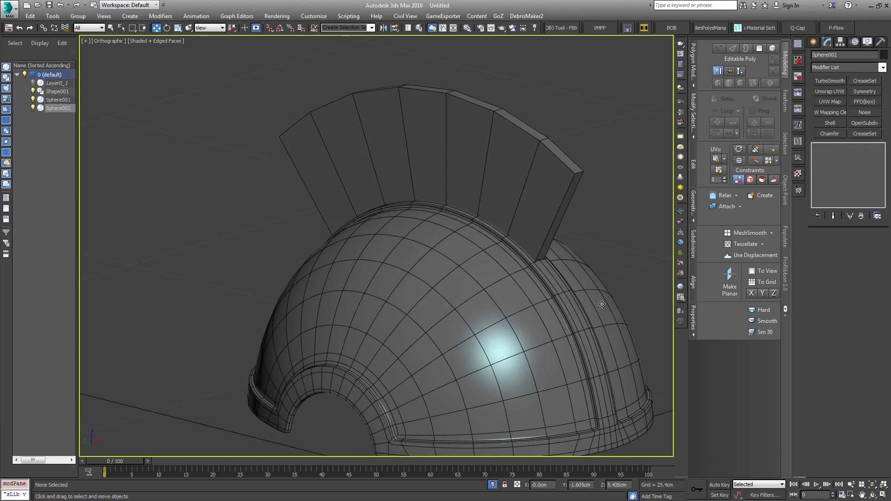
- Convert the fan-shaped crest spline above the dome to an Editable Poly
click(535, 186)
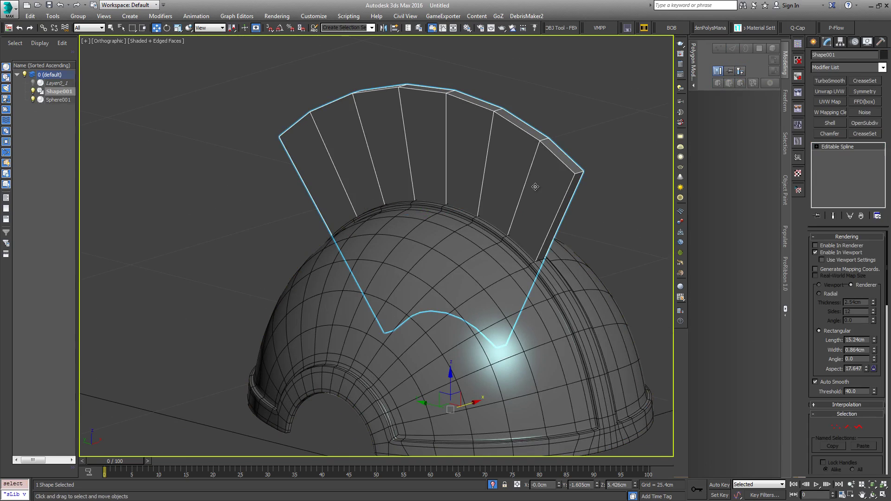
middle_drag(548, 253, 517, 207)
key(l)
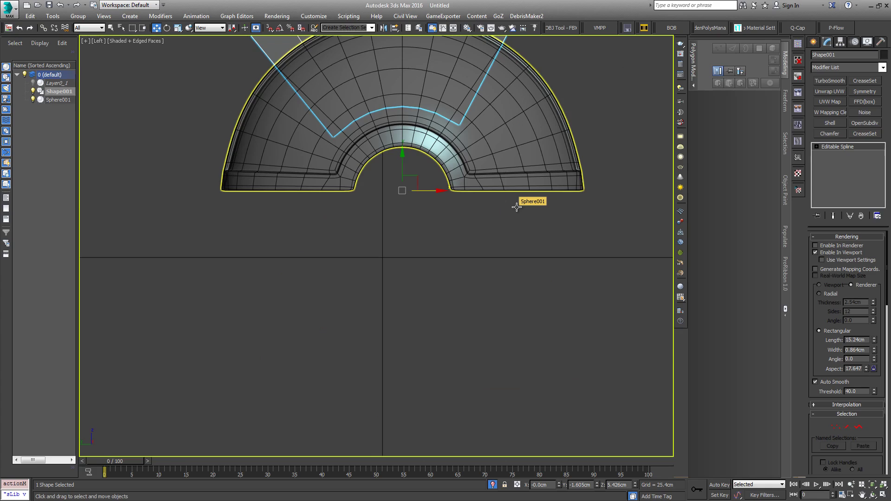
key(z)
middle_drag(472, 268, 472, 201)
scroll(472, 202, down, 2)
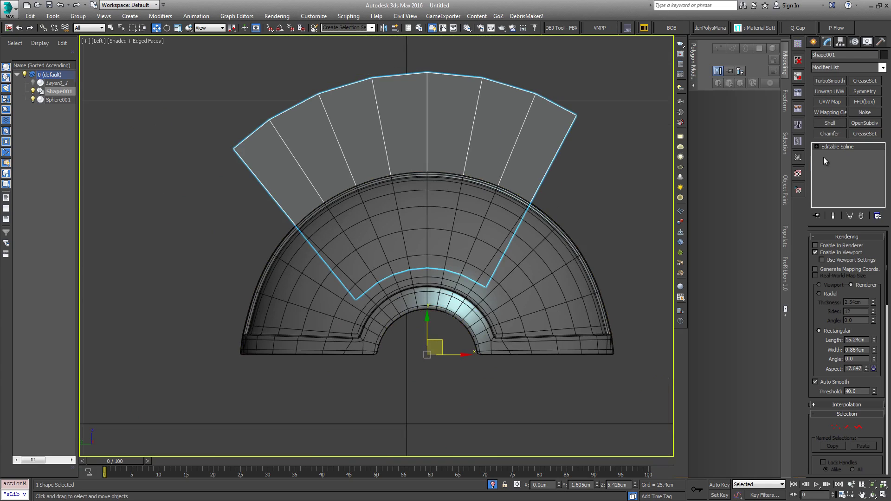
right_click(446, 136)
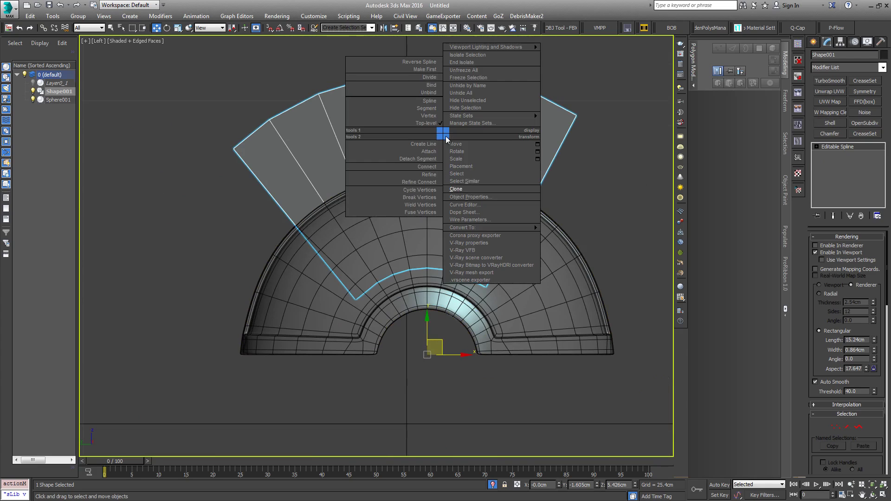
mouse_move(489, 229)
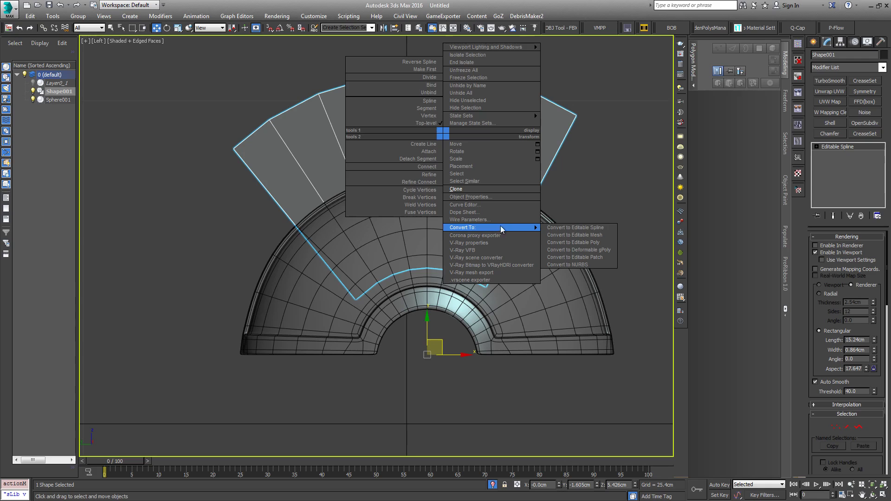
click(580, 242)
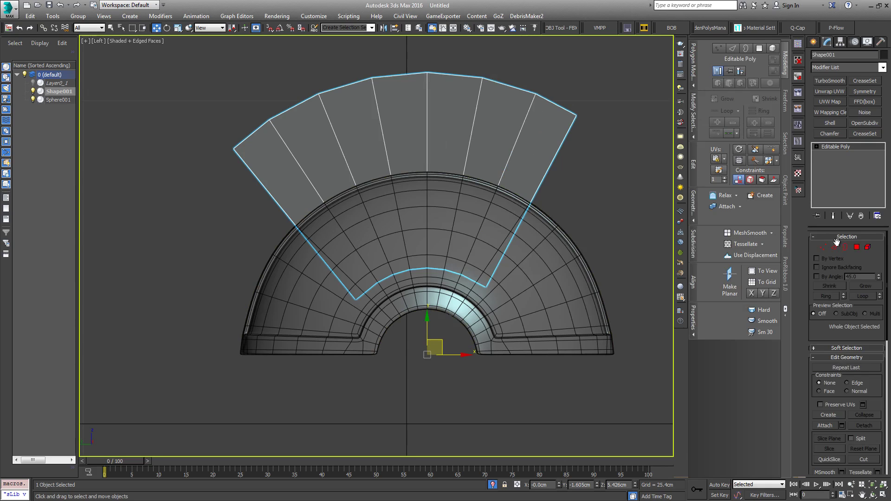
- Select all 16 vertices along the crest's lower curved edge, inside the dome
key(1)
drag(289, 340, 570, 250)
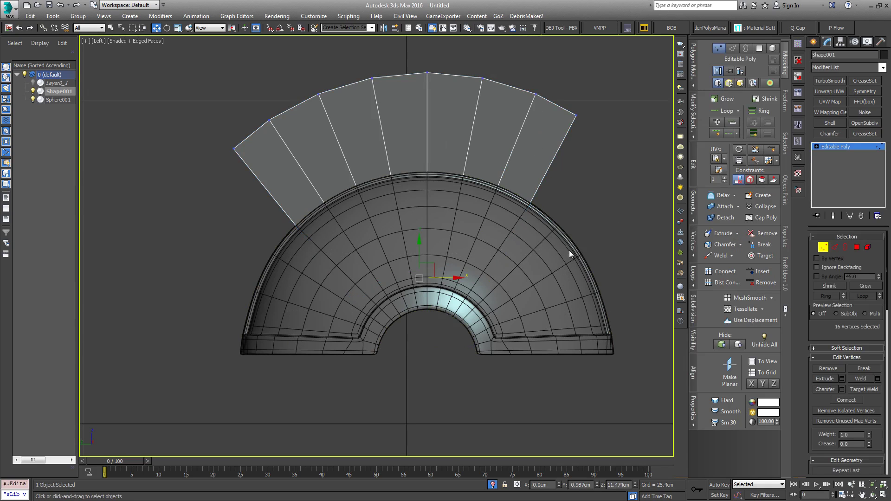
alt+middle_drag(399, 249, 363, 103)
middle_drag(397, 205, 387, 278)
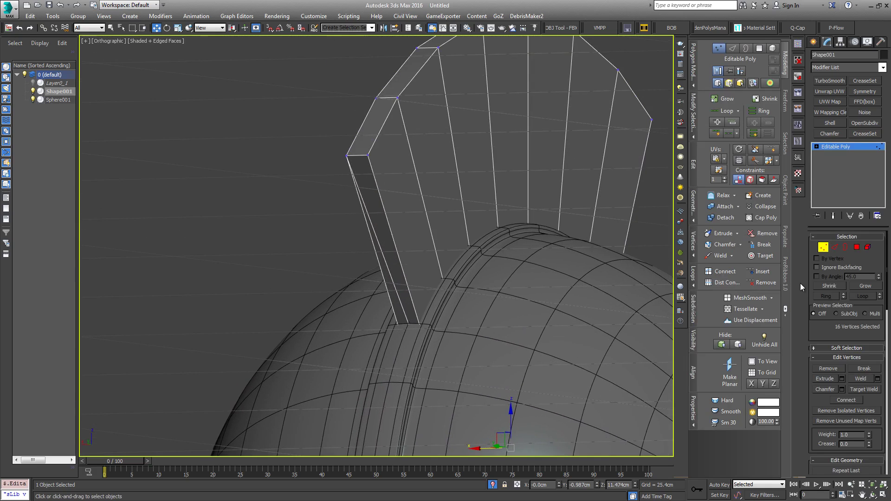
- Switch the crest to polygon level, clear the polygon selection and isolate the crest from the dome
click(857, 247)
click(386, 257)
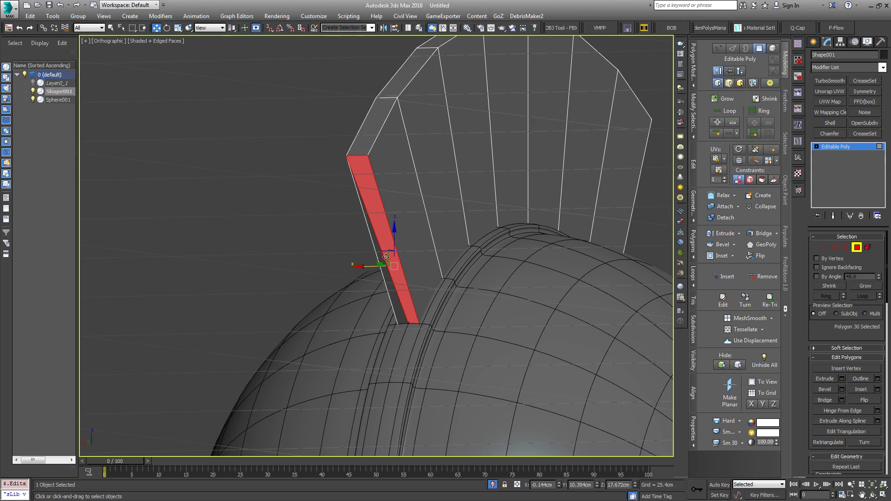
ctrl+click(385, 278)
key(ctrl+d)
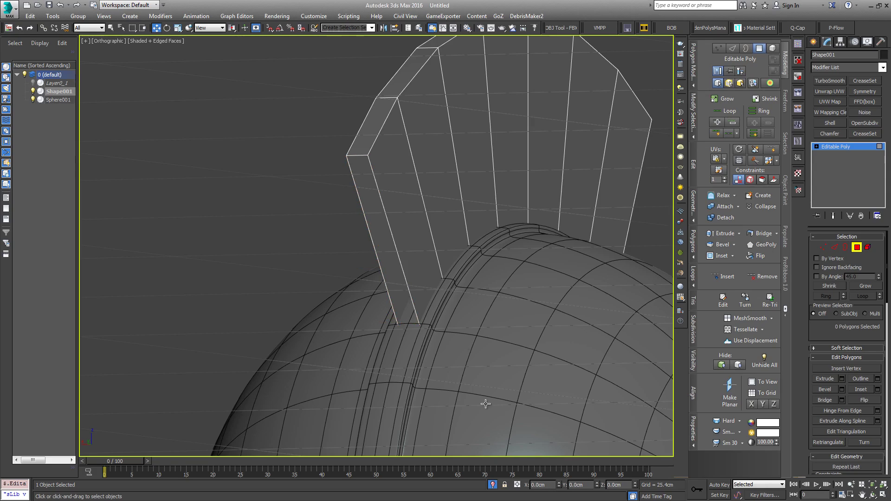
click(490, 486)
click(490, 487)
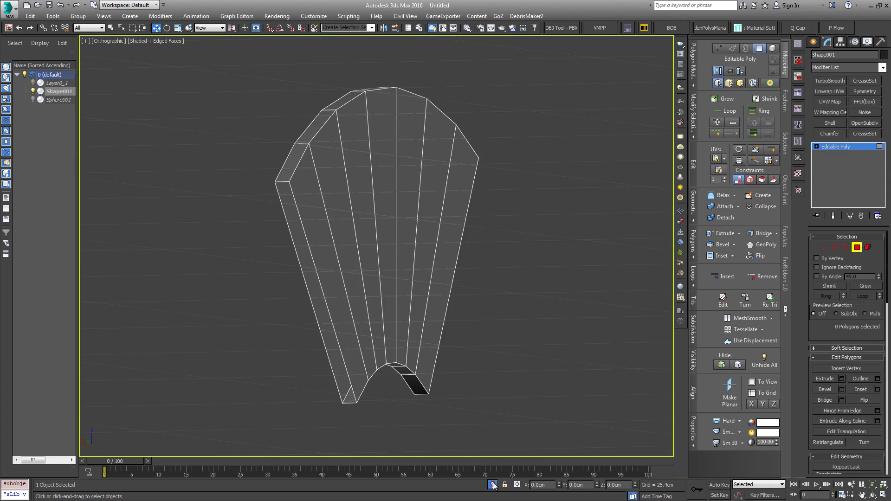
- Delete the seven polygons along the crest's curved underside
alt+middle_drag(484, 365, 471, 305)
click(346, 248)
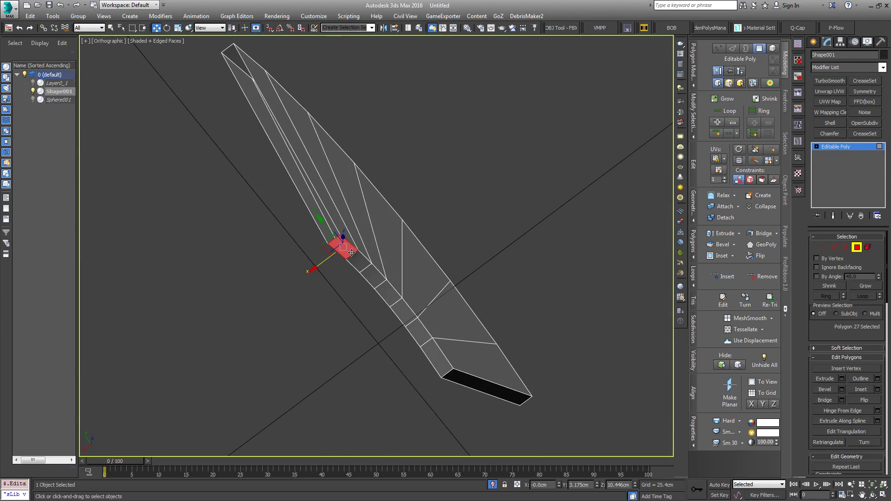
ctrl+click(362, 266)
ctrl+click(373, 278)
ctrl+click(388, 293)
ctrl+click(404, 311)
ctrl+click(419, 331)
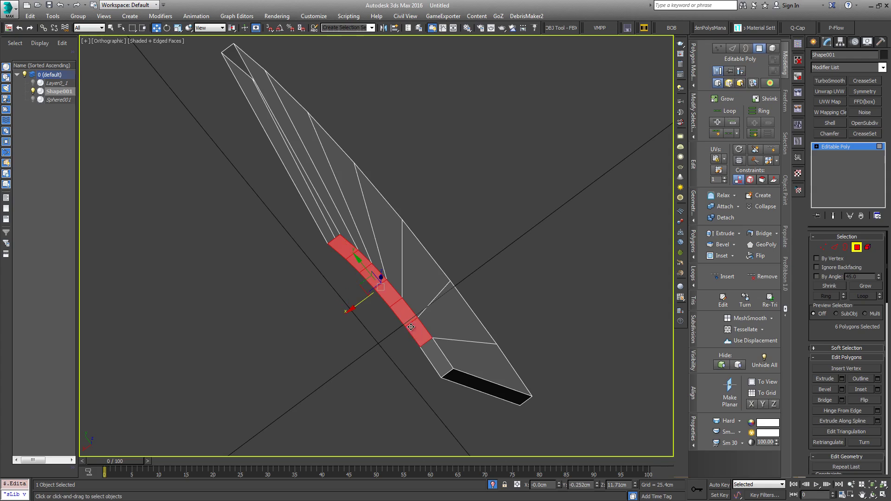
ctrl+click(432, 352)
mouse_move(421, 338)
alt+middle_down()
mouse_move(531, 318)
mouse_move(456, 375)
mouse_move(431, 337)
alt+middle_up()
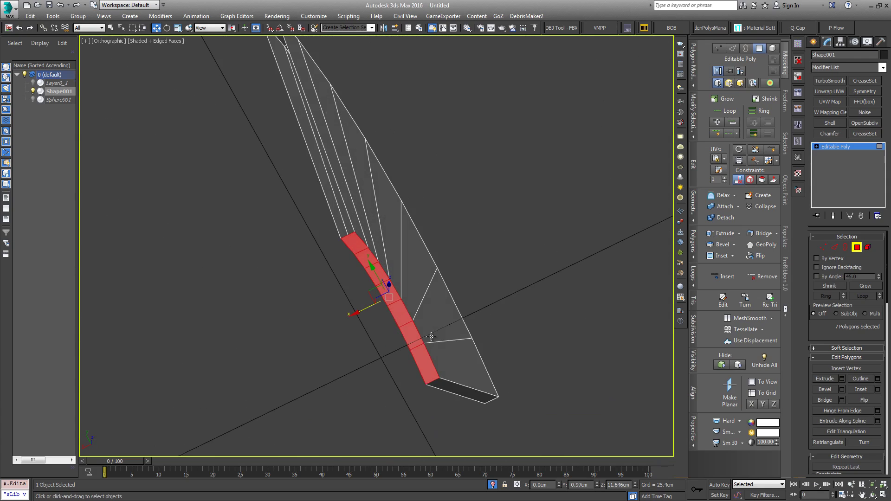
key(Delete)
alt+middle_drag(416, 259, 422, 292)
- Select the two long edges of the crest's rear end face and frame them in the Left view
click(834, 247)
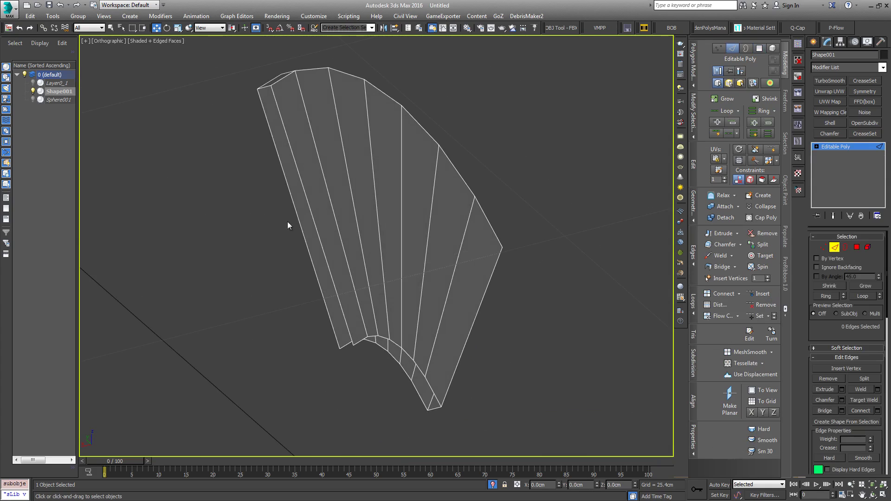
click(298, 220)
ctrl+click(313, 219)
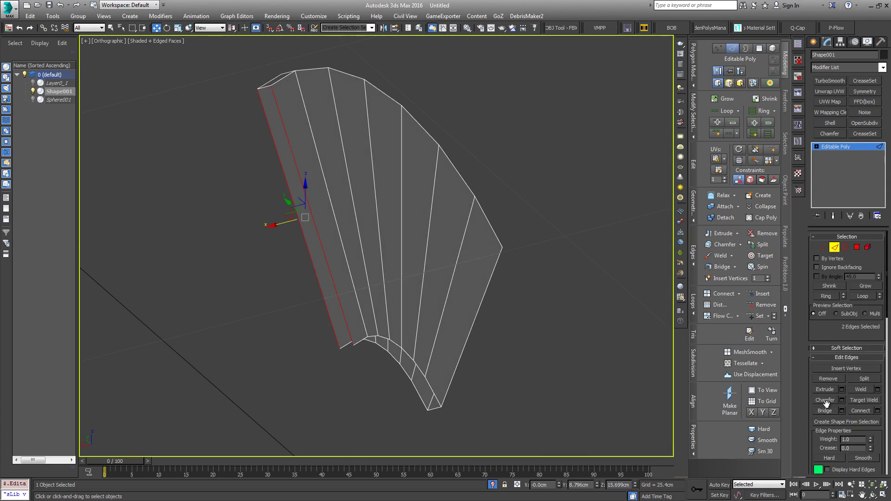
alt+middle_drag(509, 279, 442, 314)
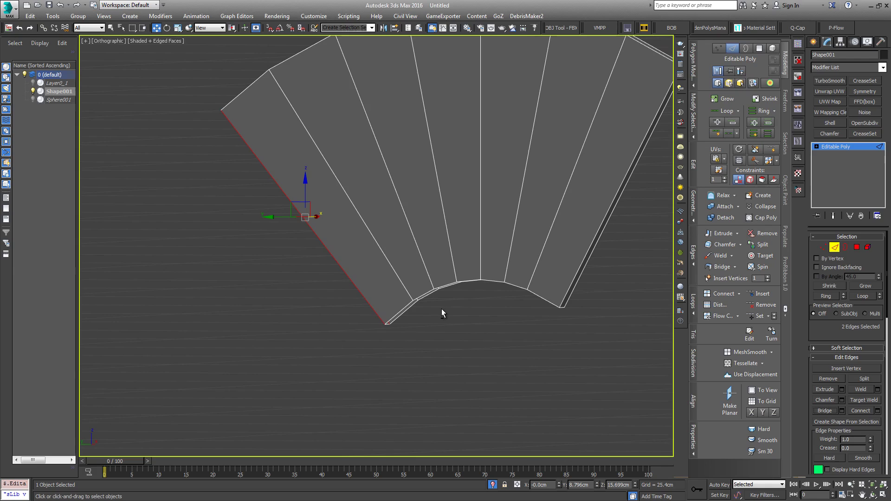
key(l)
key(z)
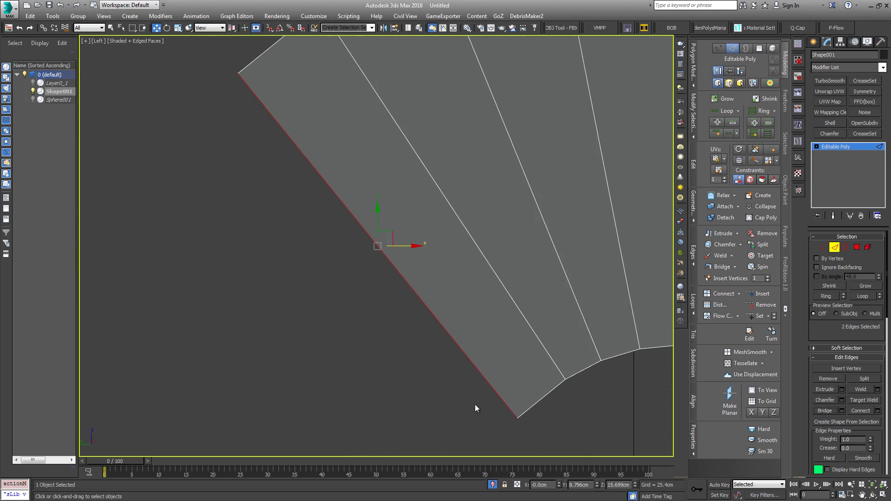
- End the isolation of the crest, leave edge editing and hide the head model
click(492, 484)
scroll(358, 248, down, 5)
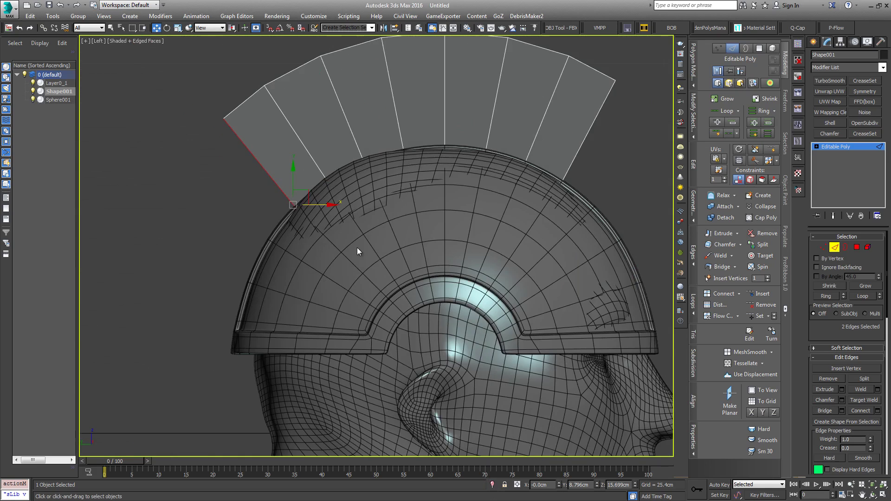
scroll(357, 249, down, 5)
click(847, 145)
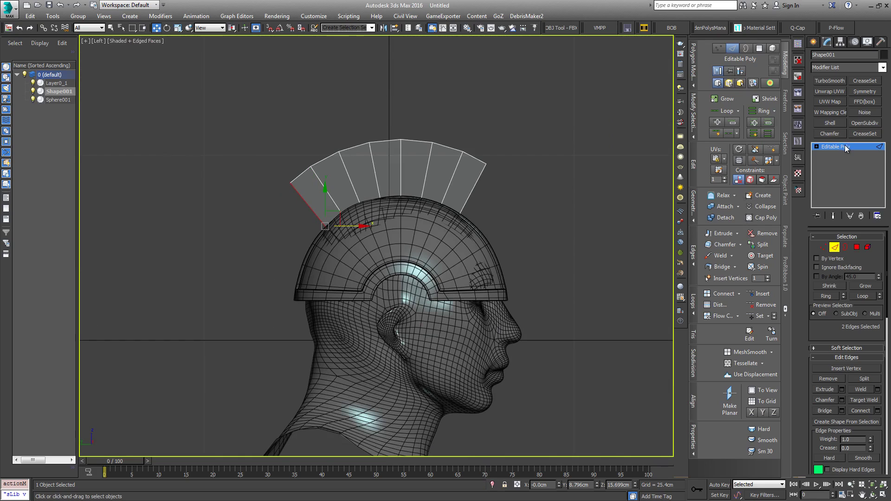
click(448, 323)
right_click(449, 324)
click(471, 298)
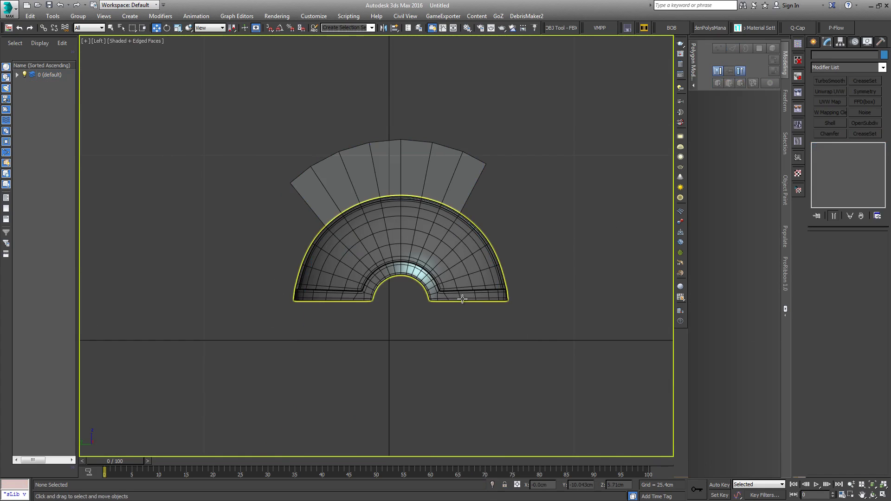
- Slide the crest's bottom vertices up along their edges to the dome surface, using the Edge constraint in wireframe display
click(441, 185)
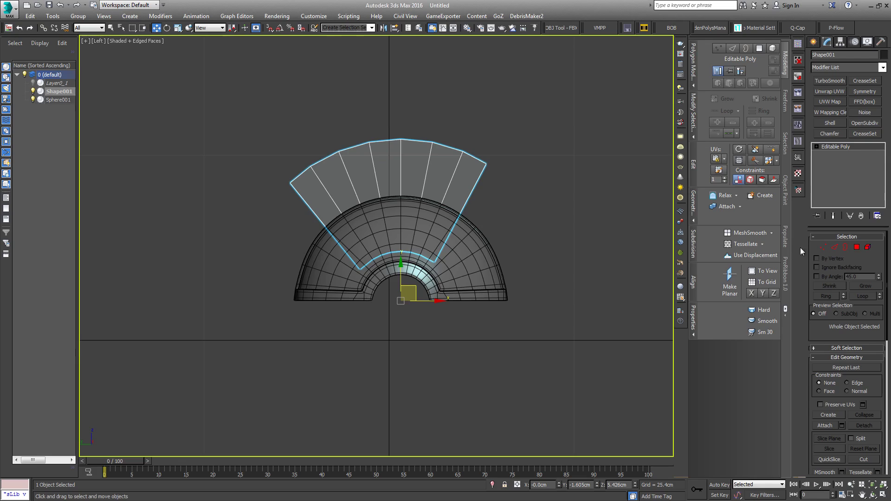
key(1)
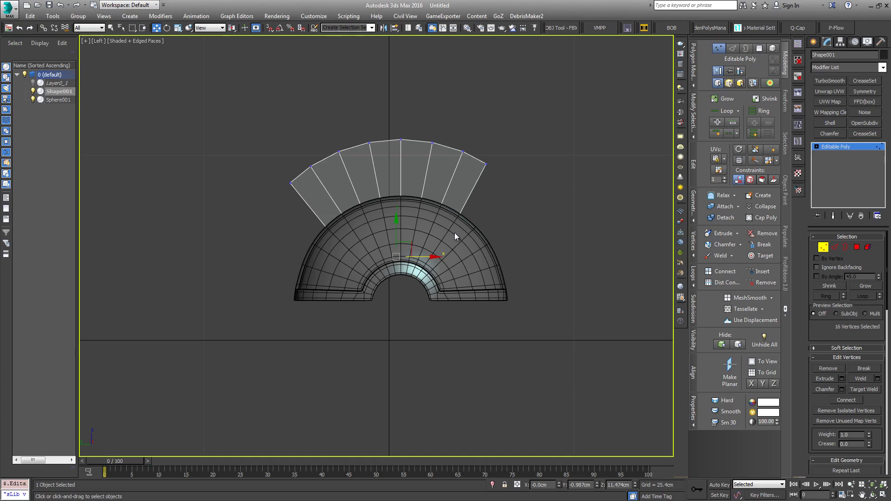
key(F3)
scroll(455, 233, up, 3)
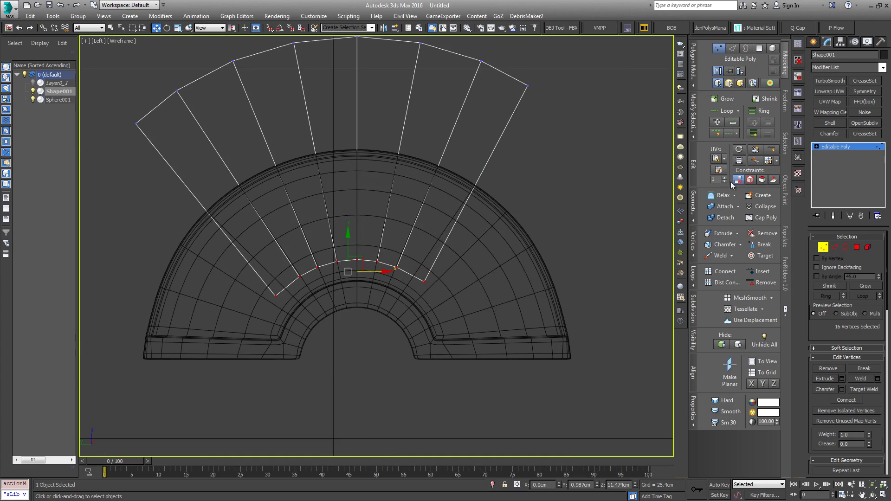
click(750, 180)
drag(356, 263, 375, 178)
drag(364, 186, 376, 150)
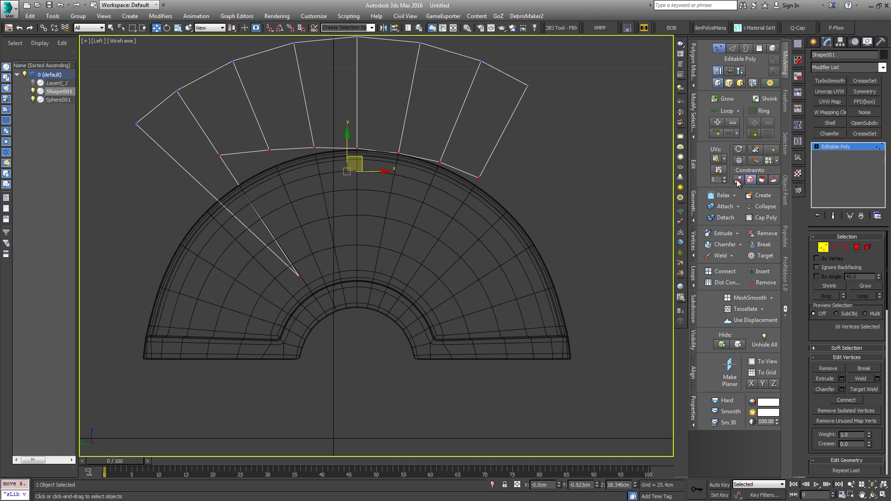
- Turn off the edge constraint and move the crest's individual bottom vertices onto the dome's outline at both ends
drag(300, 277, 221, 199)
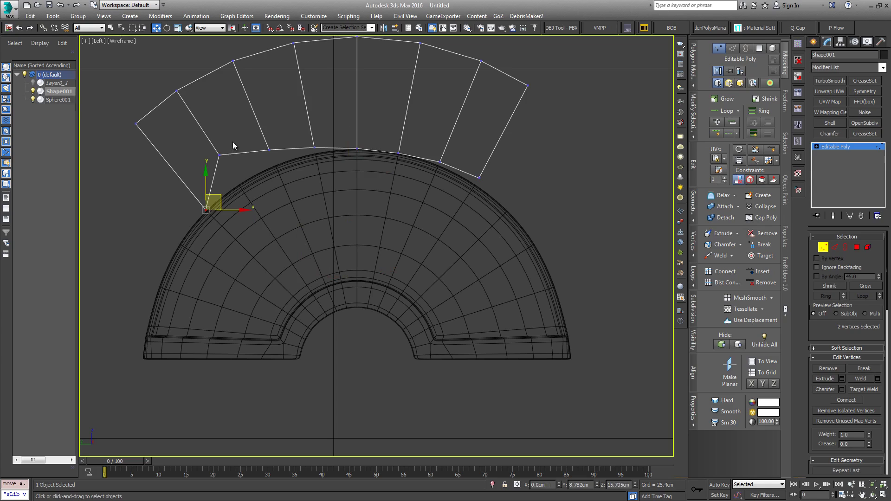
drag(233, 143, 207, 168)
drag(233, 139, 251, 166)
drag(282, 132, 328, 136)
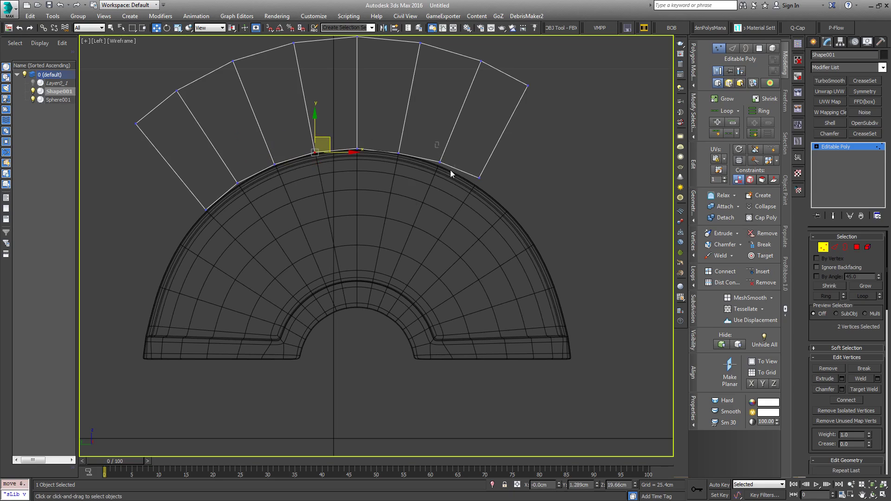
drag(451, 170, 488, 181)
middle_drag(492, 236, 472, 268)
scroll(472, 269, down, 3)
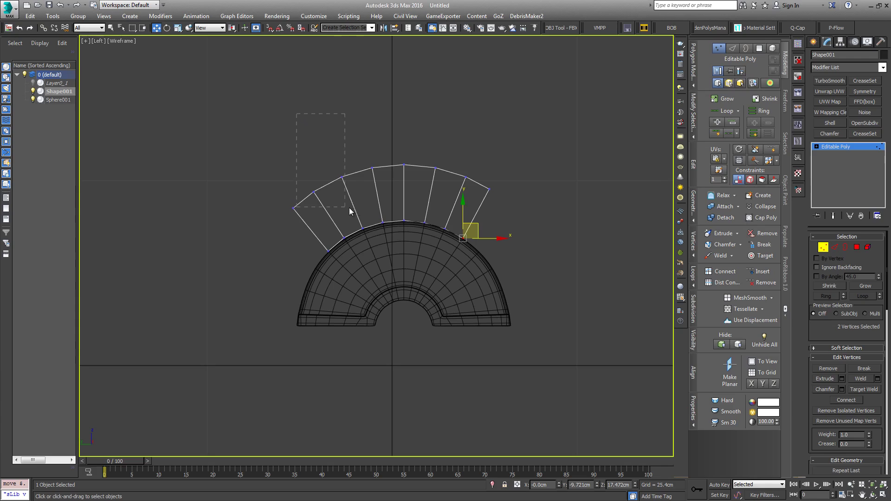
- Raise the crest's top vertices between the two end corners and adjust the height of those in the rear half
drag(349, 207, 349, 207)
ctrl+drag(439, 186, 473, 195)
drag(390, 146, 396, 123)
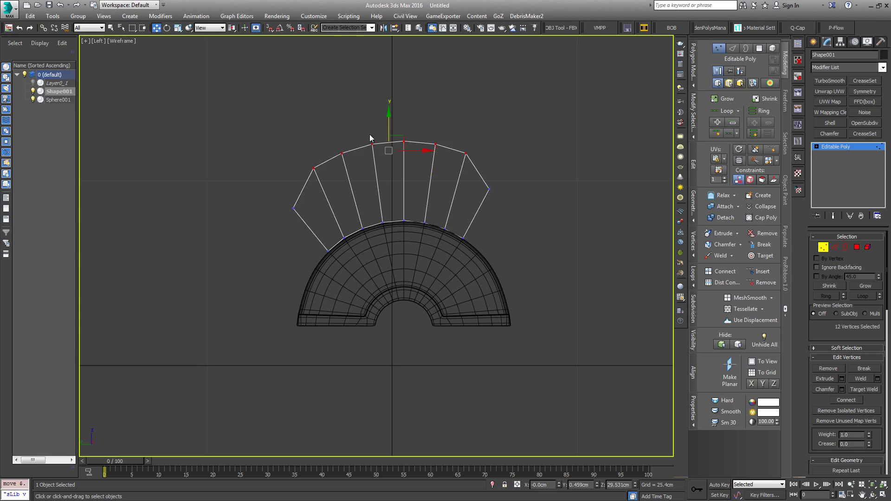
drag(383, 164, 384, 163)
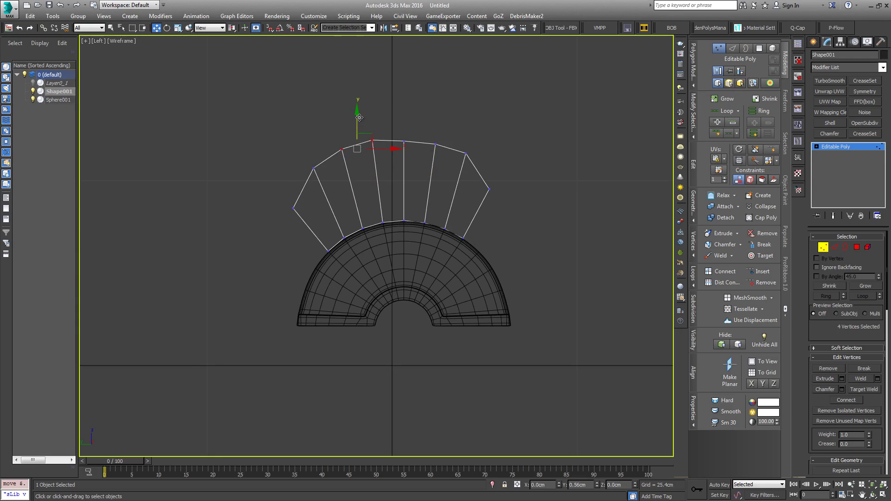
drag(360, 118, 360, 117)
- Reposition the crest's top vertices into an arched outline that flares outward beyond the dome at the front end
mouse_move(478, 135)
mouse_down()
mouse_move(433, 158)
mouse_move(471, 120)
mouse_up()
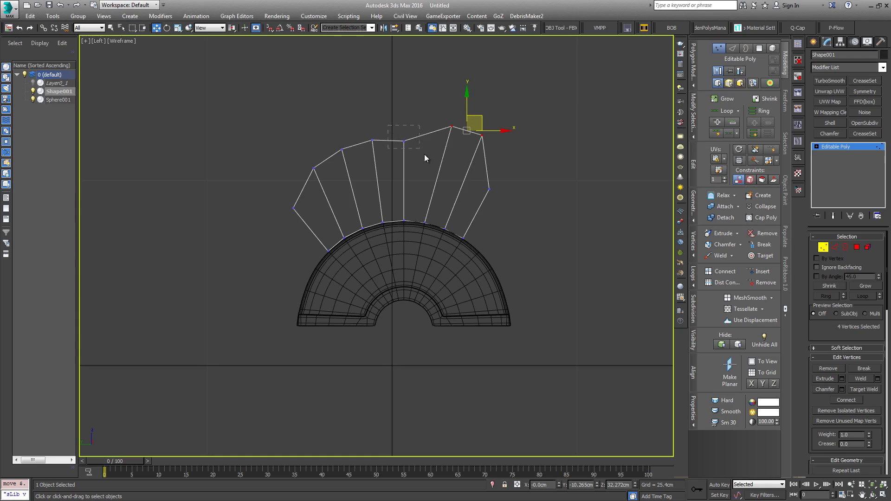
drag(424, 154, 425, 155)
drag(414, 124, 415, 110)
mouse_move(361, 123)
mouse_down()
mouse_move(386, 152)
mouse_move(369, 122)
mouse_up()
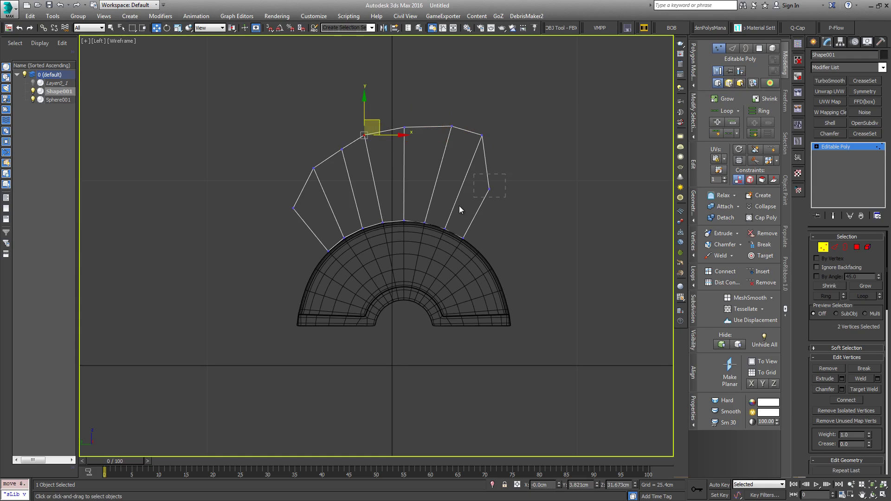
drag(460, 209, 460, 210)
drag(501, 180, 538, 152)
drag(303, 158, 327, 184)
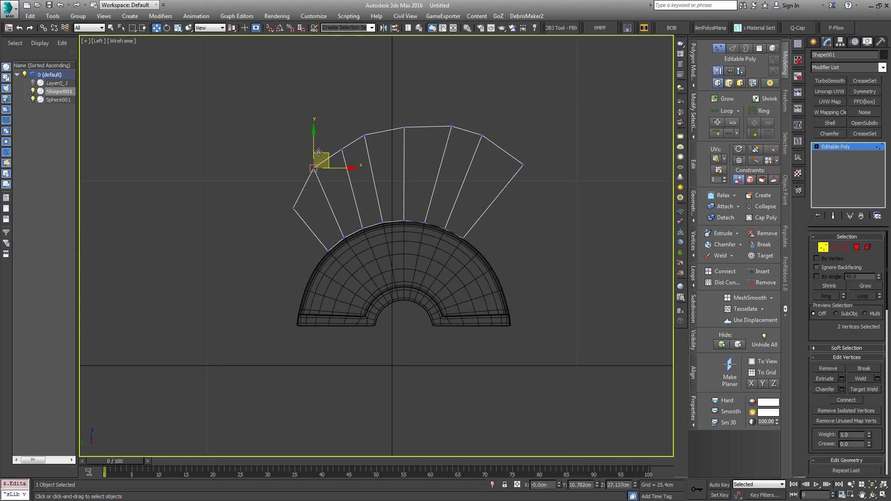
drag(319, 152, 319, 159)
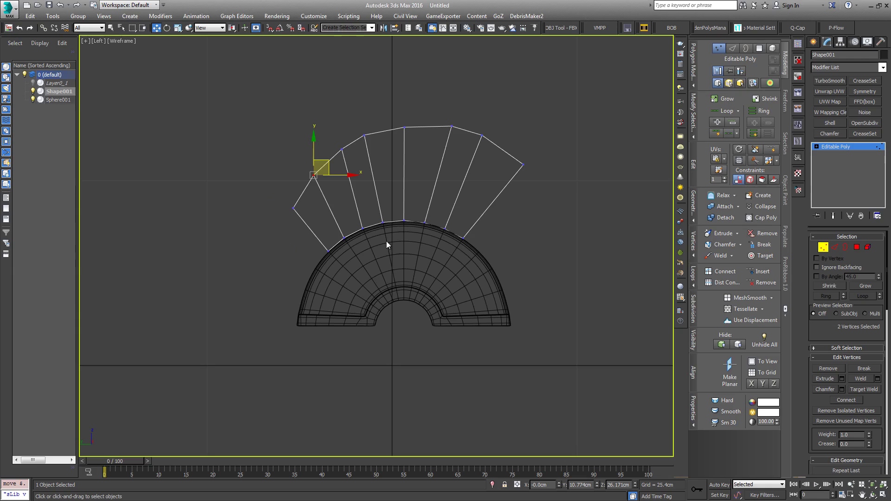
mouse_move(398, 113)
mouse_down()
mouse_move(414, 136)
mouse_move(408, 103)
mouse_up()
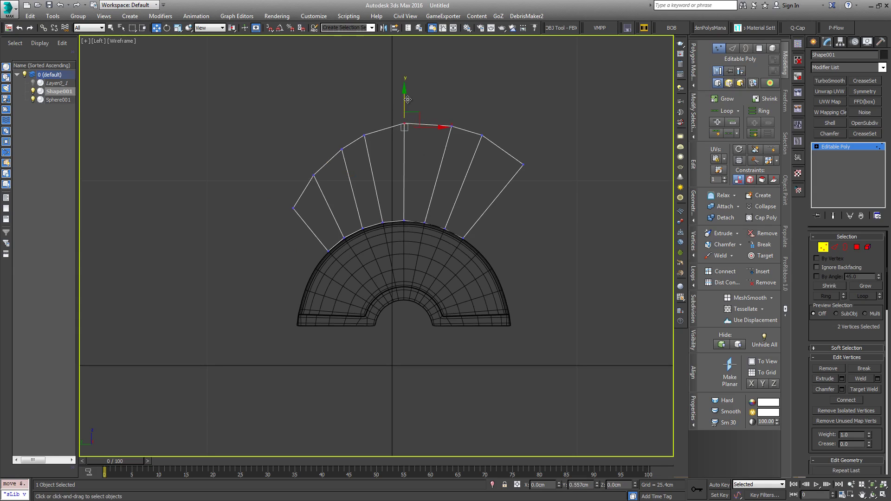
- Leave vertex editing, restore shaded display and scale the crest's thickness down to about 57% along X
alt+middle_drag(490, 241, 408, 246)
click(828, 147)
click(825, 158)
alt+middle_drag(464, 246, 467, 221)
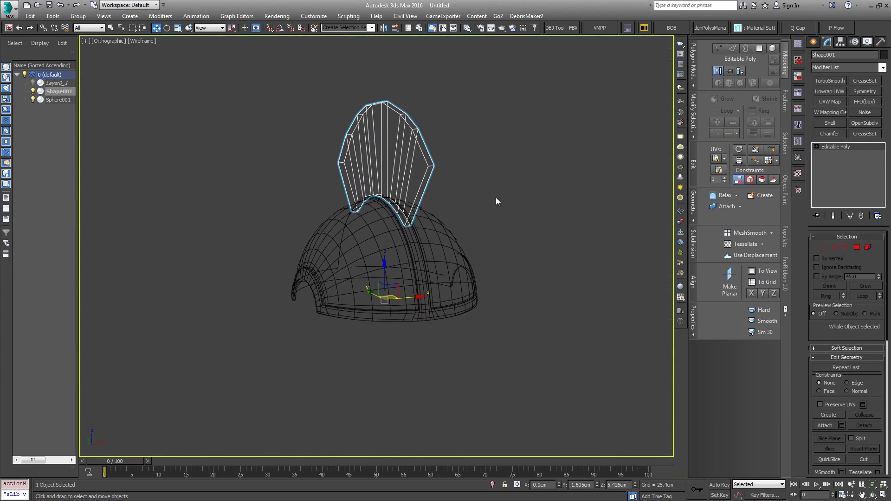
key(F3)
right_click(485, 227)
click(490, 249)
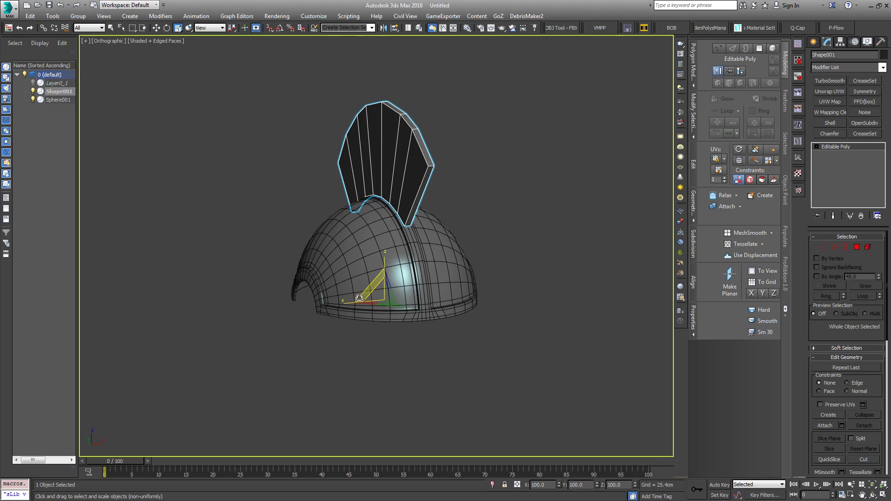
drag(345, 302, 367, 298)
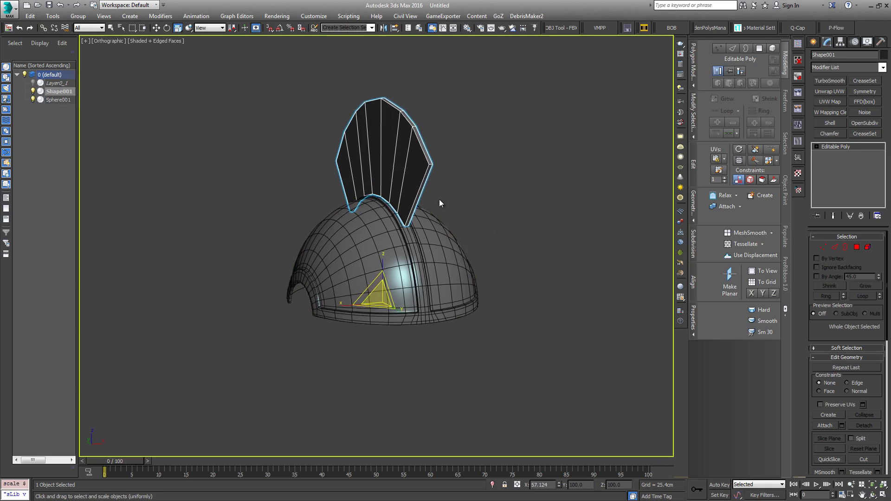
- Insert an edge loop along the middle of the crest's height with SwiftLoop
scroll(439, 199, up, 5)
middle_drag(444, 171, 469, 249)
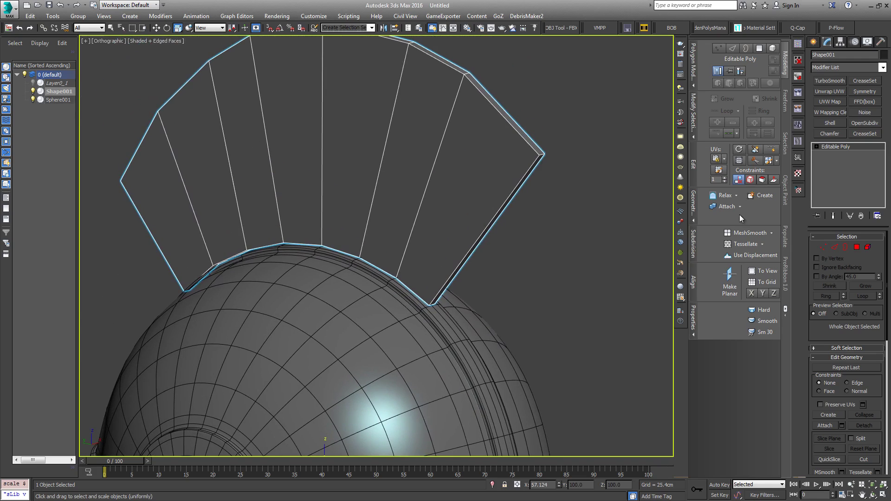
click(771, 149)
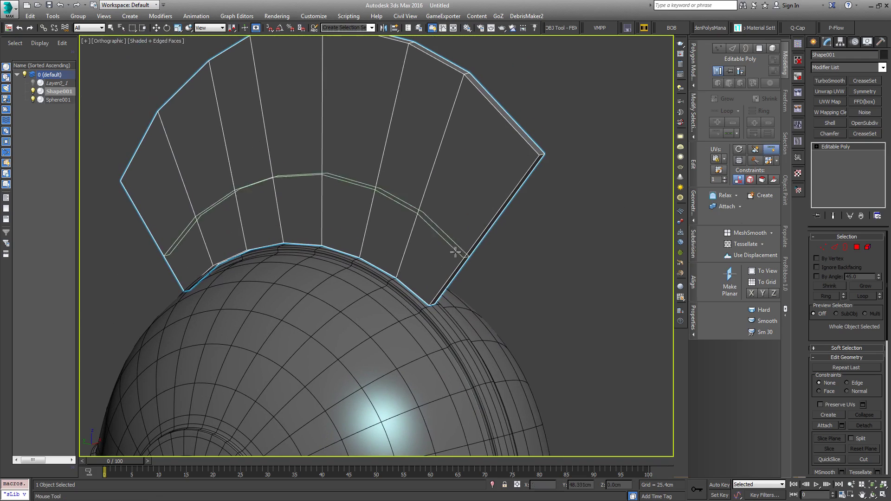
click(479, 225)
scroll(480, 253, up, 3)
scroll(499, 255, down, 4)
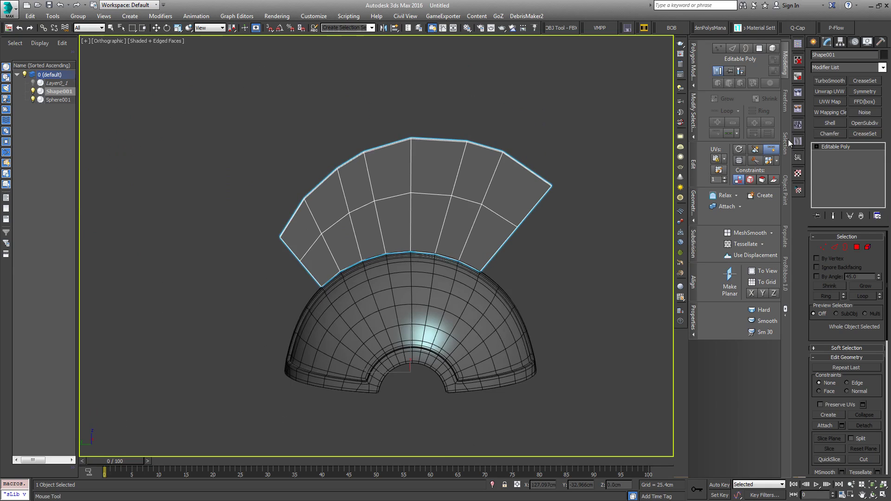
- Insert supporting edge loops close to the crest's two ends and its upper rim with SwiftLoop
scroll(566, 149, up, 8)
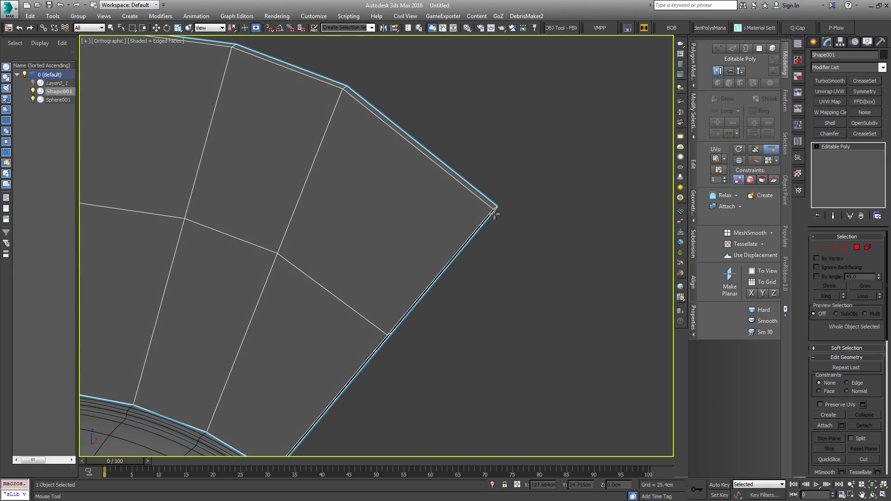
middle_drag(319, 315, 509, 212)
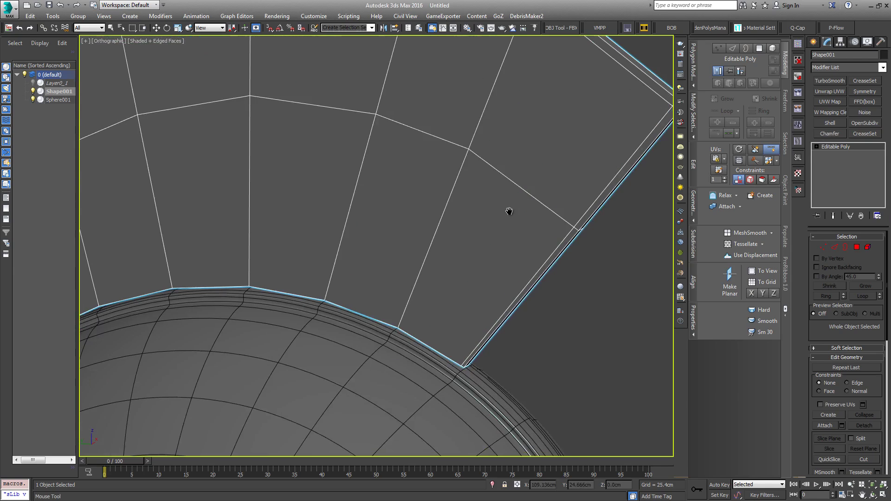
scroll(510, 211, down, 4)
scroll(347, 231, up, 8)
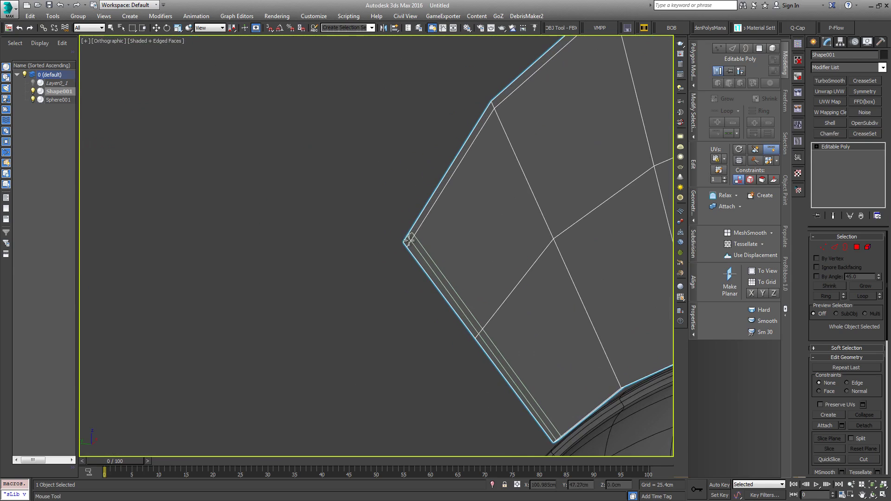
alt+middle_drag(402, 242, 432, 263)
middle_drag(485, 297, 374, 261)
scroll(305, 248, down, 5)
scroll(400, 205, up, 5)
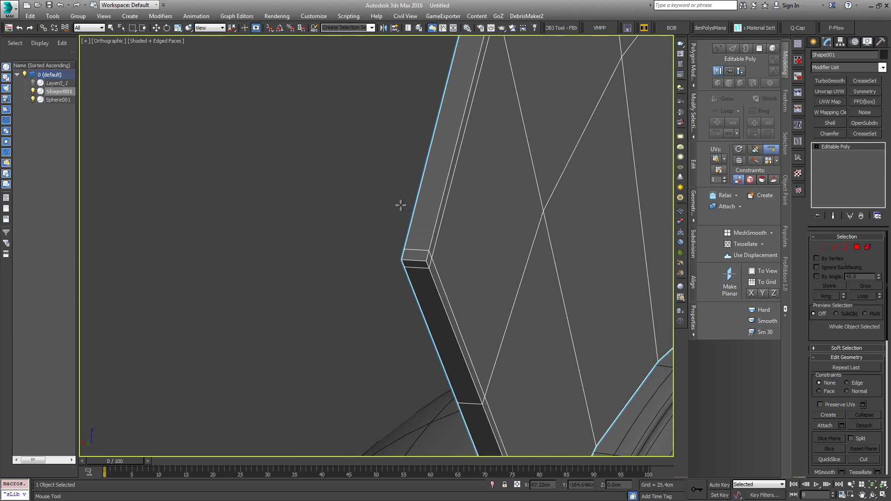
click(407, 261)
click(418, 261)
middle_drag(458, 260, 397, 263)
scroll(347, 225, down, 5)
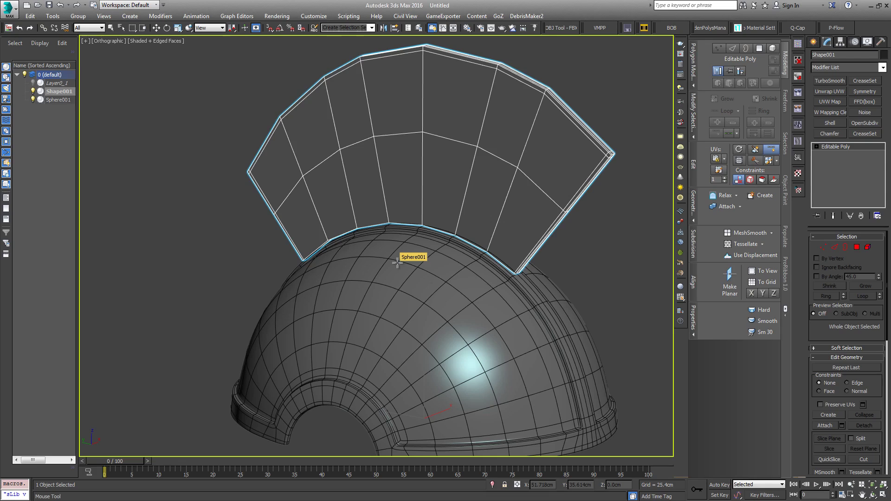
- Stop inserting loops and apply a TurboSmooth modifier to the crest
alt+middle_drag(397, 263, 410, 288)
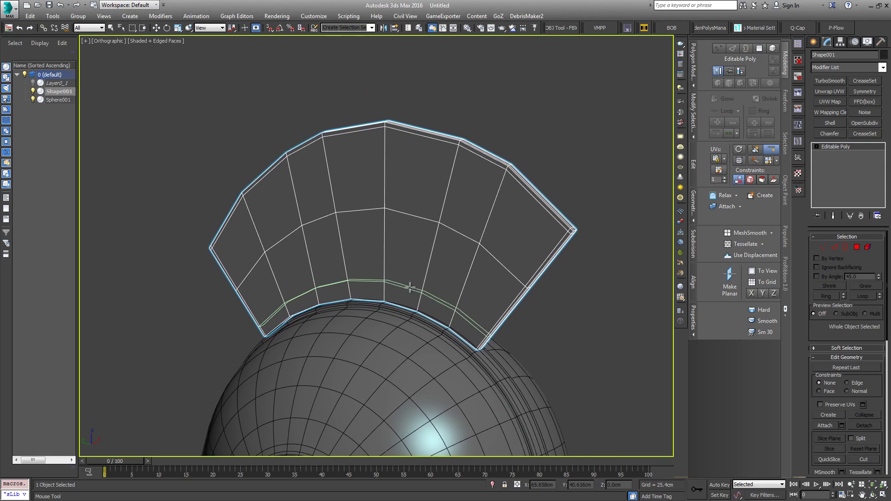
key(w)
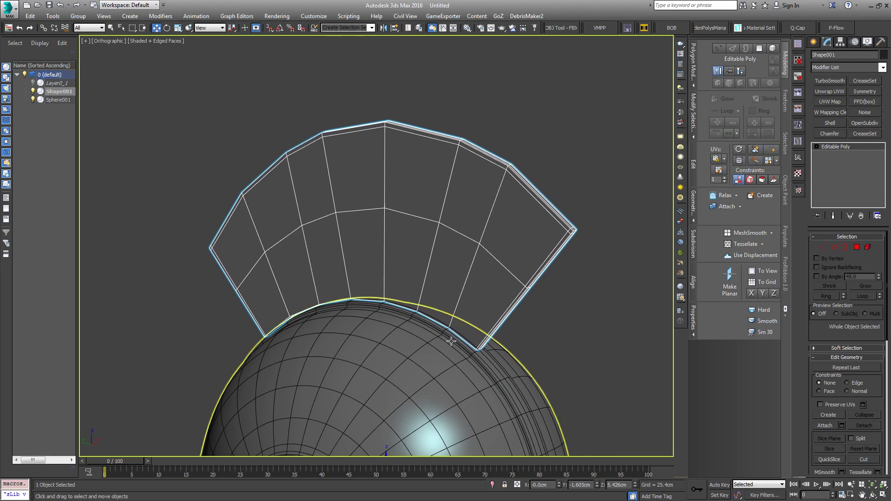
alt+middle_drag(490, 299, 540, 247)
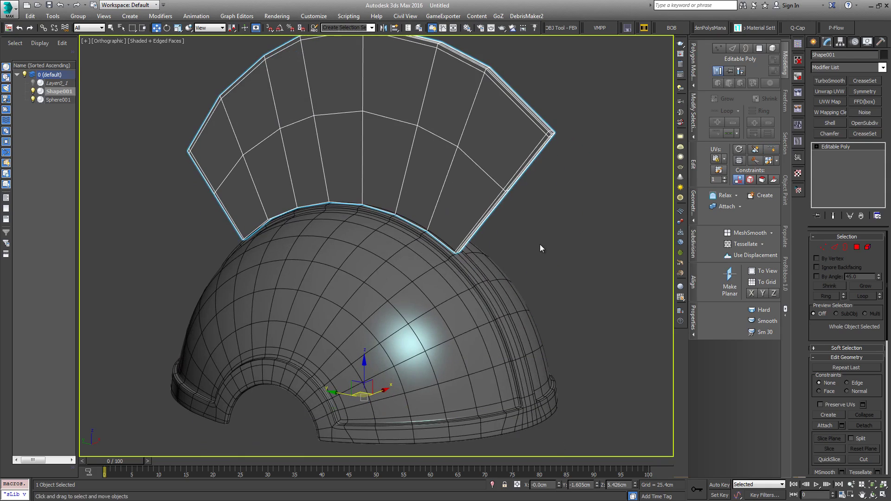
click(827, 79)
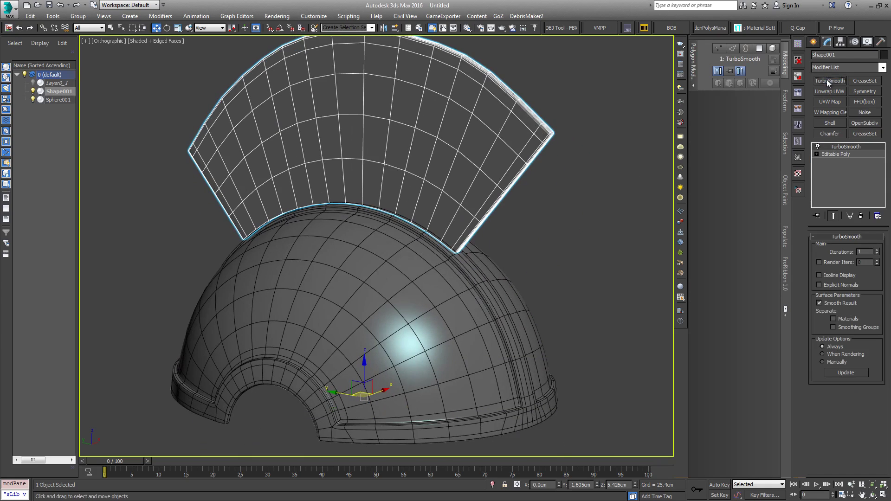
alt+middle_drag(588, 267, 579, 277)
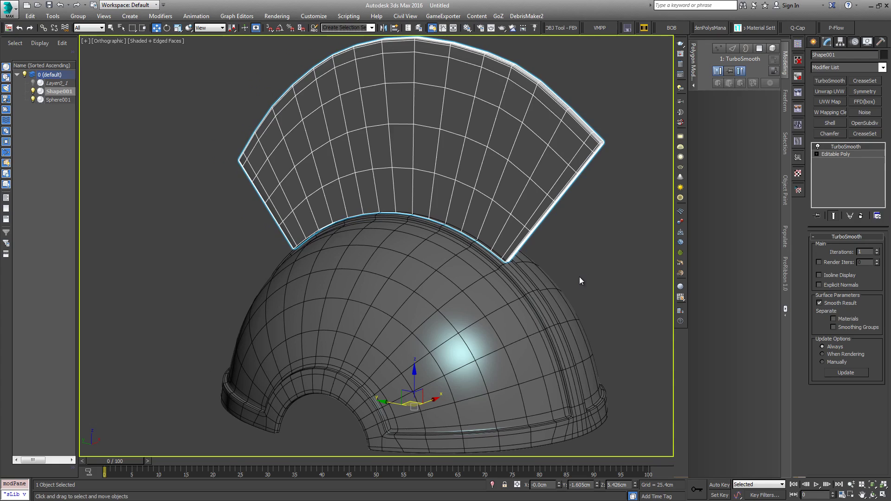
- Frame the crest in the Left view, return to its Editable Poly level with the end result shown and activate the Shift deform brush
key(l)
key(z)
scroll(557, 136, down, 2)
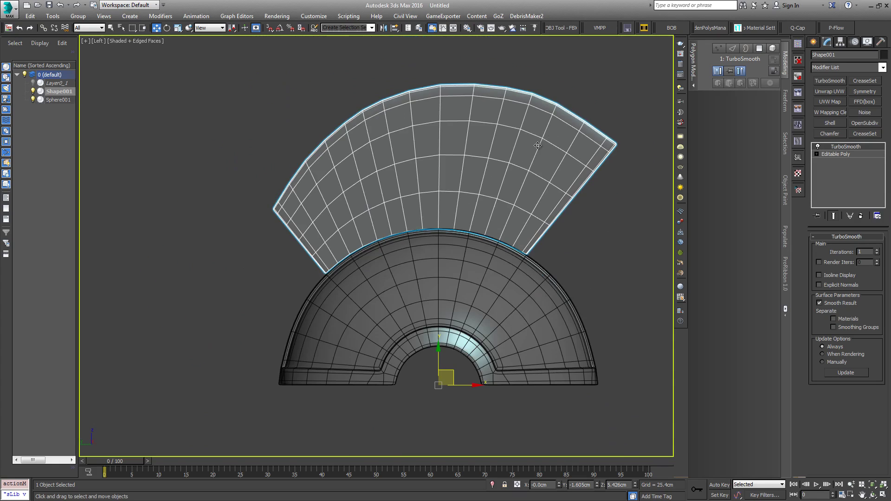
click(839, 155)
click(830, 215)
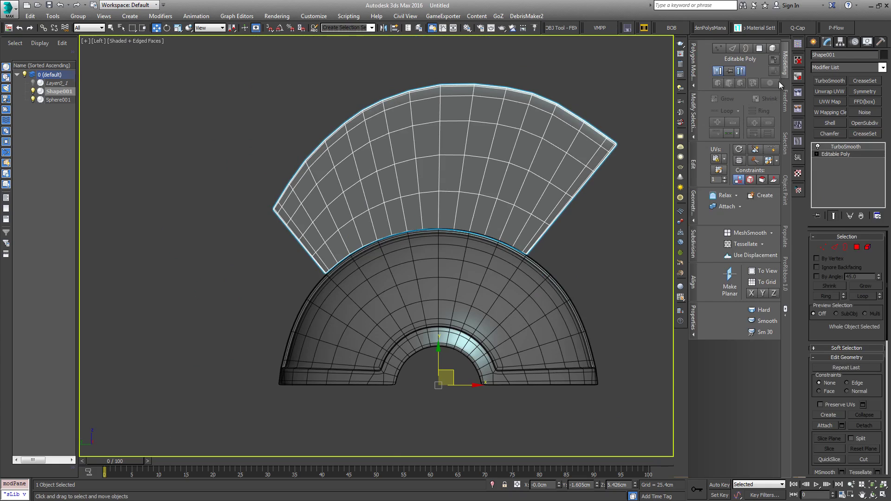
click(787, 94)
click(722, 122)
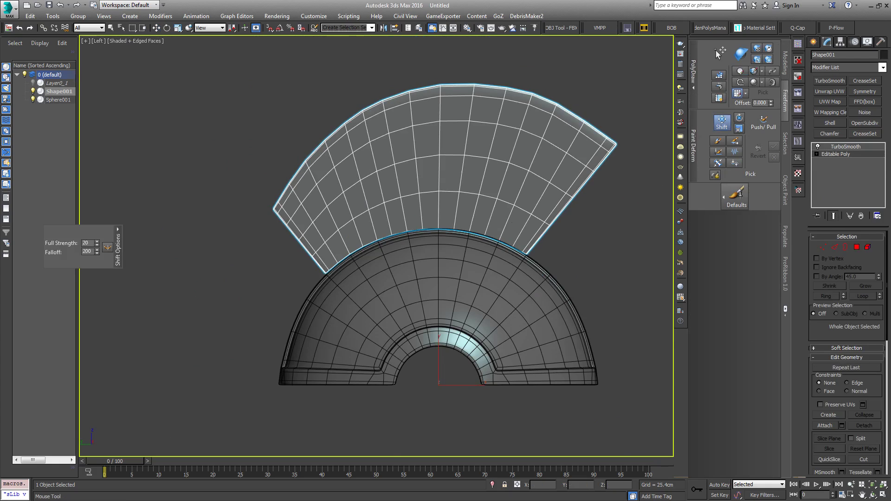
- Turn on Isoline Display in the crest's TurboSmooth modifier and switch back to the Move tool
middle_drag(441, 185, 434, 249)
click(832, 150)
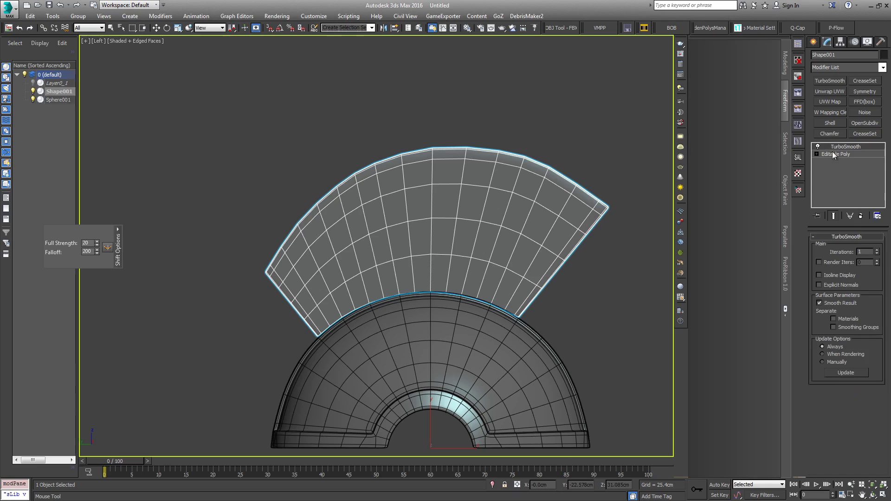
click(819, 275)
key(w)
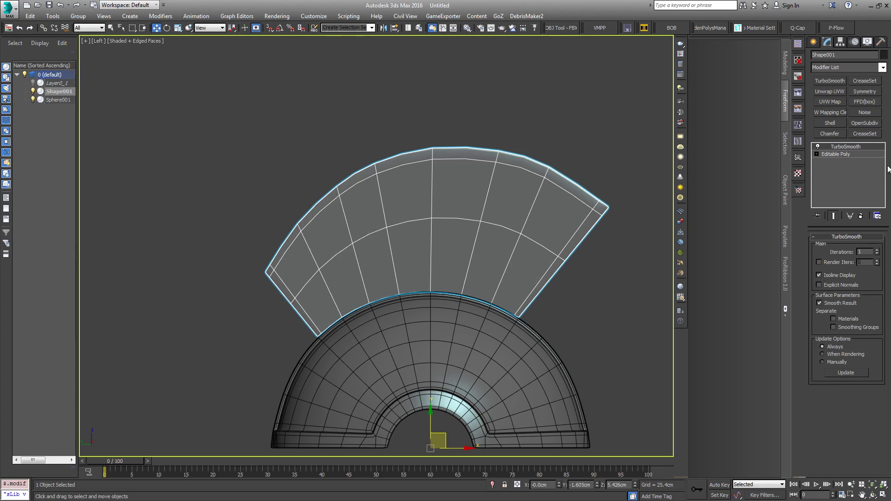
- Reshape the crest's Editable Poly with the Shift brush, curving both end edges inward and pulling the shorter end's upper corner in
click(837, 154)
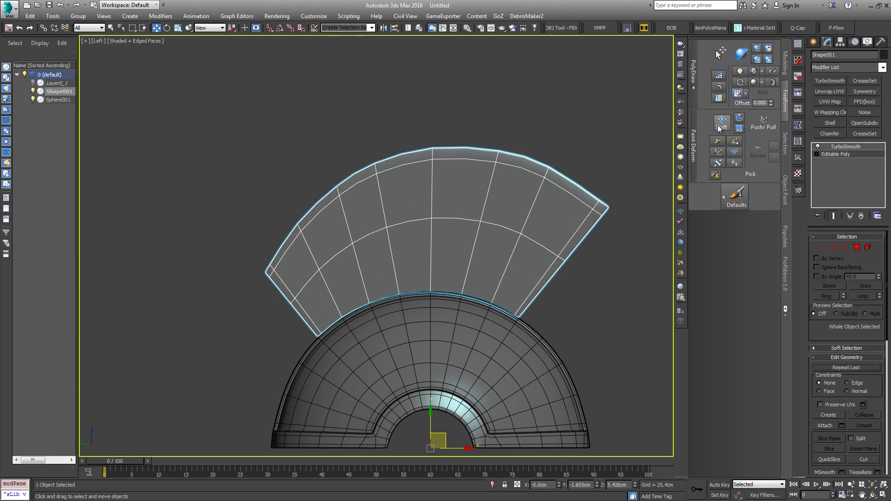
click(722, 122)
middle_drag(479, 187, 358, 123)
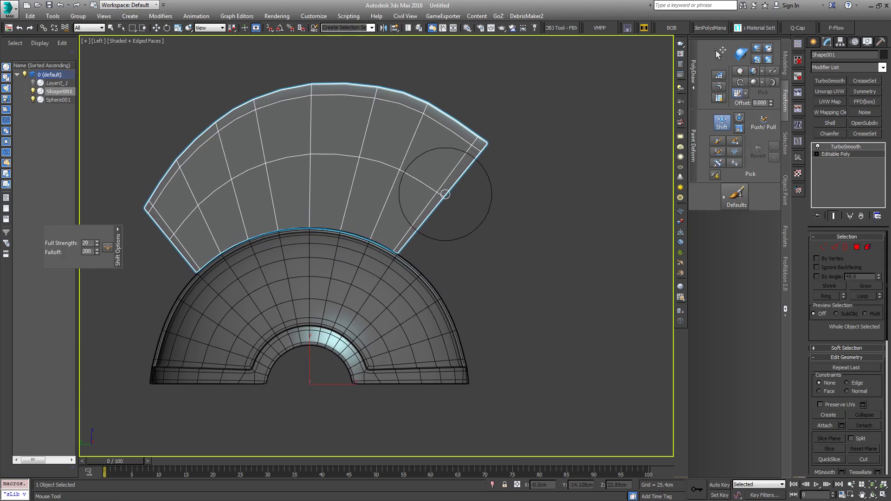
mouse_move(435, 194)
mouse_down()
mouse_move(347, 159)
mouse_move(298, 160)
mouse_move(257, 172)
mouse_move(178, 228)
mouse_up()
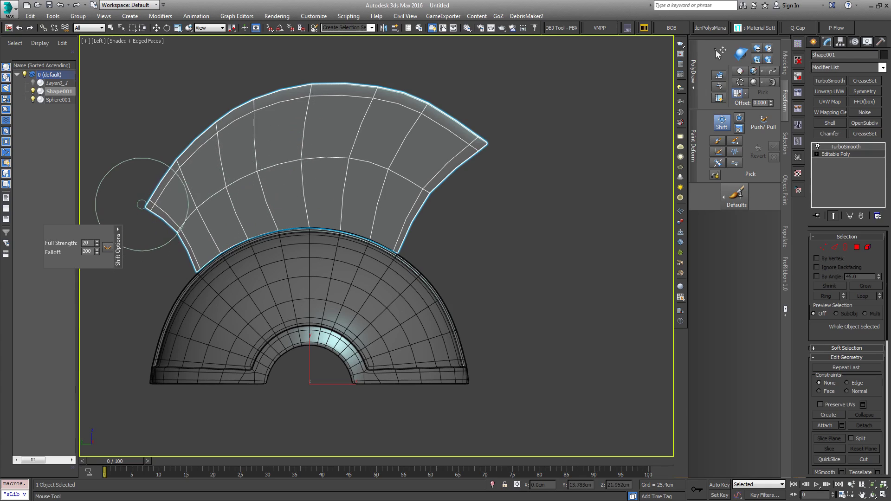
drag(140, 206, 154, 191)
drag(175, 227, 175, 227)
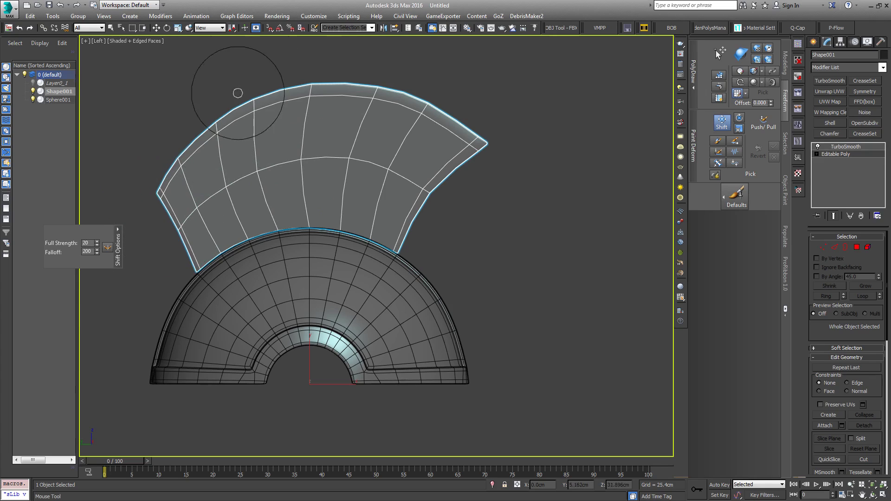
- Bulge the crest's upper rim outward with the Shift brush and extend the overhanging tip slightly further out
drag(213, 124, 213, 120)
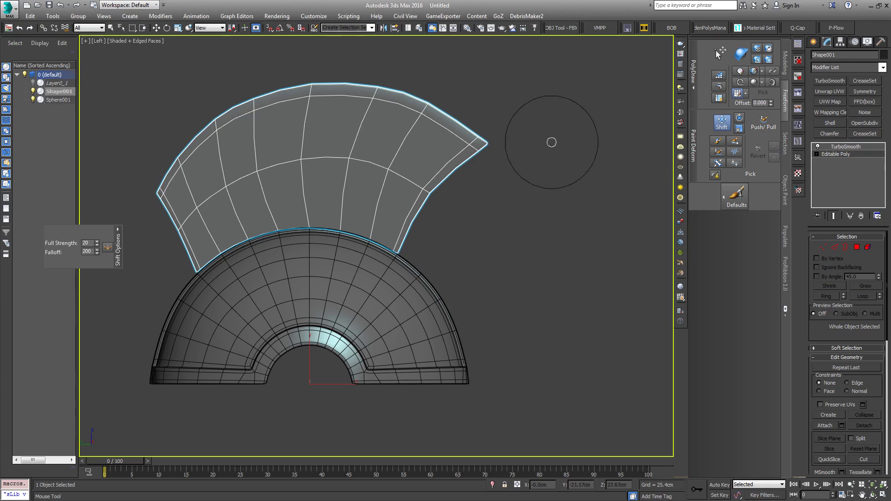
drag(396, 92, 375, 76)
drag(435, 108, 443, 98)
drag(486, 141, 495, 137)
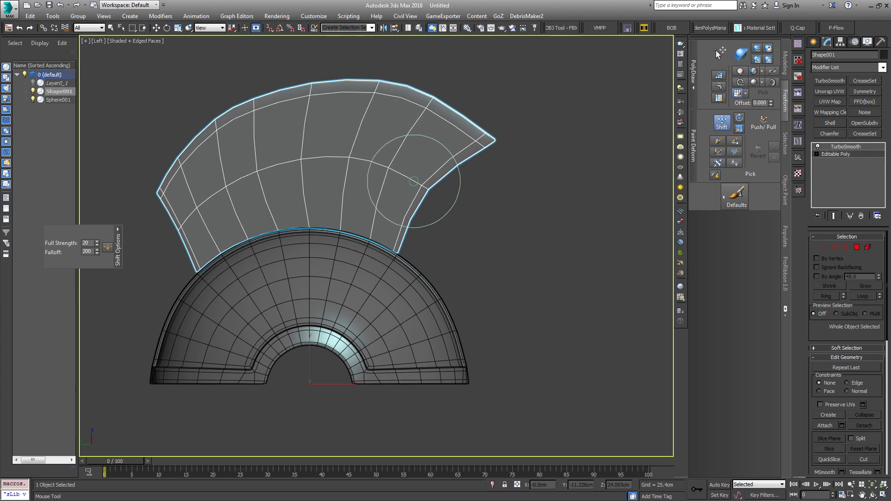
- Examine the reshaped crest's profile from an angled view and switch from the Shift brush back to the Move tool
scroll(405, 253, up, 5)
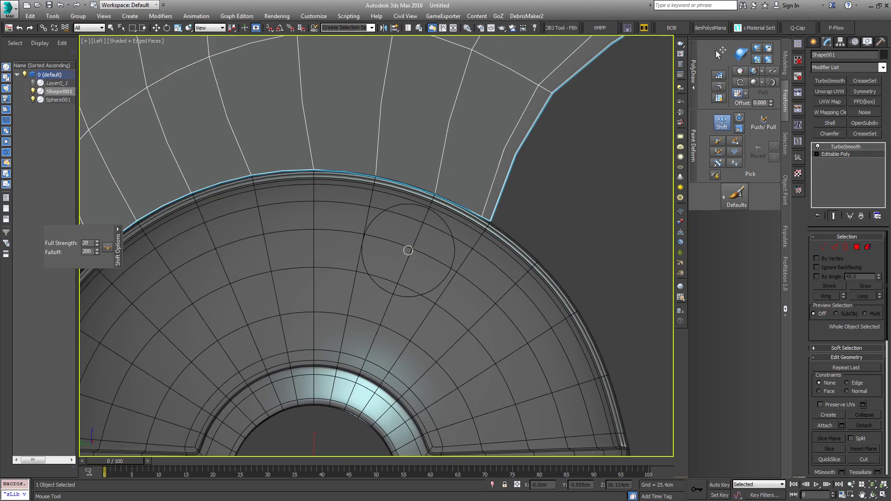
scroll(564, 189, down, 6)
alt+middle_drag(561, 203, 536, 216)
scroll(540, 214, up, 2)
scroll(551, 216, down, 5)
scroll(540, 212, up, 6)
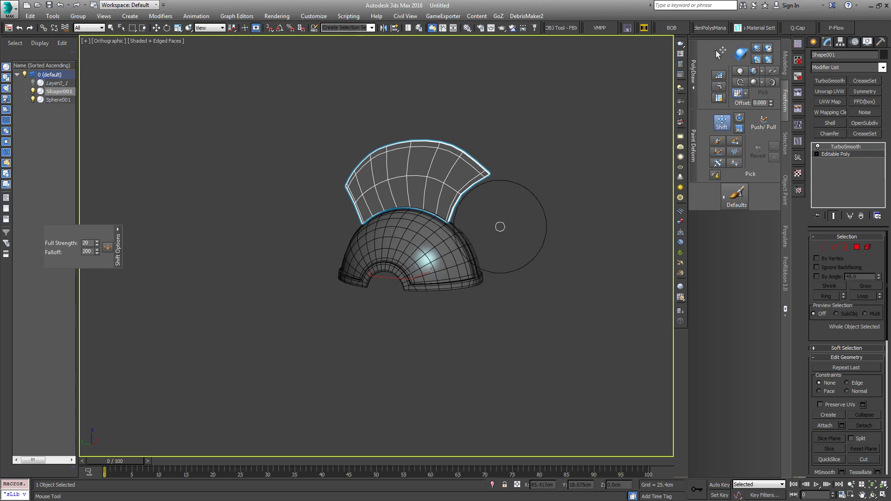
middle_drag(538, 244, 561, 265)
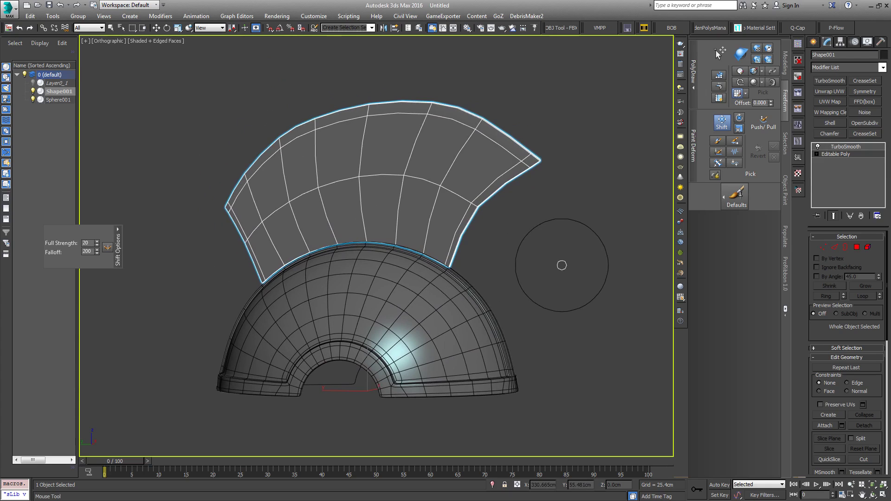
key(w)
alt+middle_drag(509, 270, 498, 275)
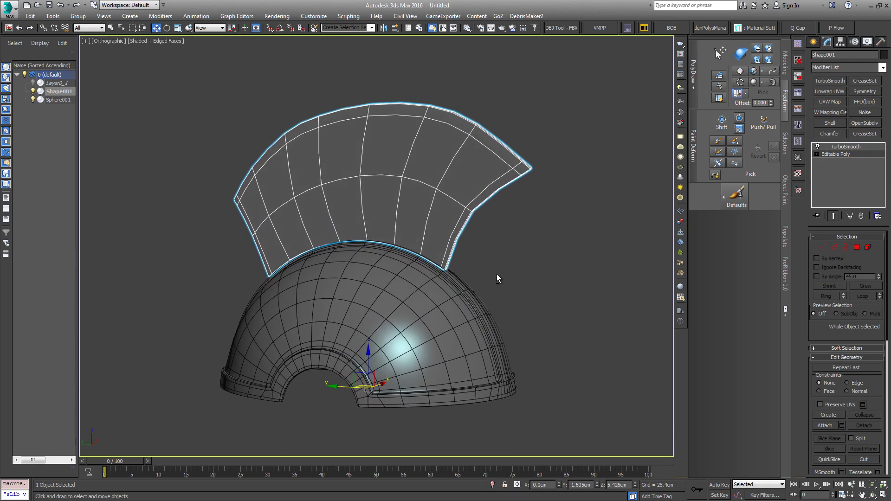
- Turn off the edged-faces display and examine how the smoothed crest's base and end corners meet the dome
key(F4)
scroll(451, 271, up, 6)
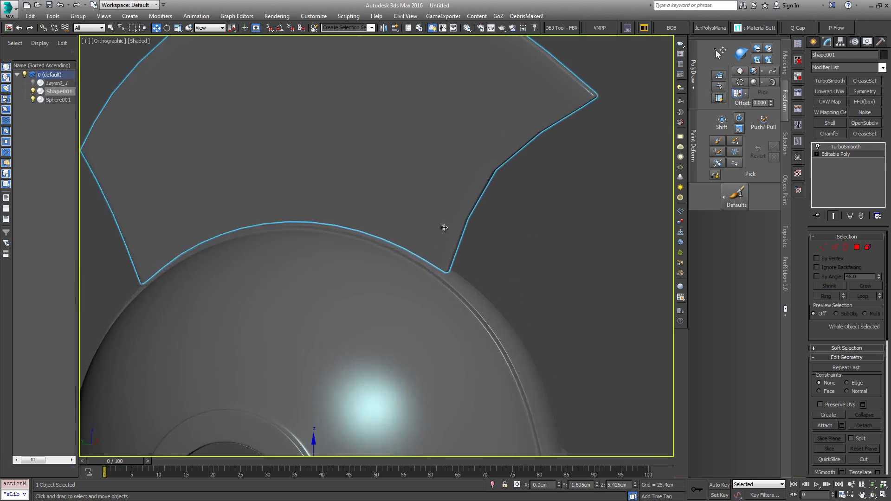
scroll(451, 208, down, 7)
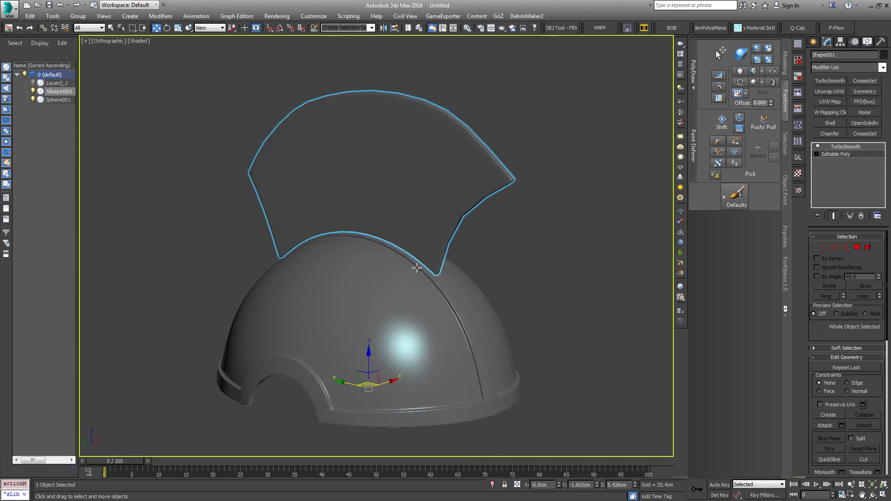
scroll(441, 272, up, 5)
click(571, 212)
middle_drag(478, 293, 462, 284)
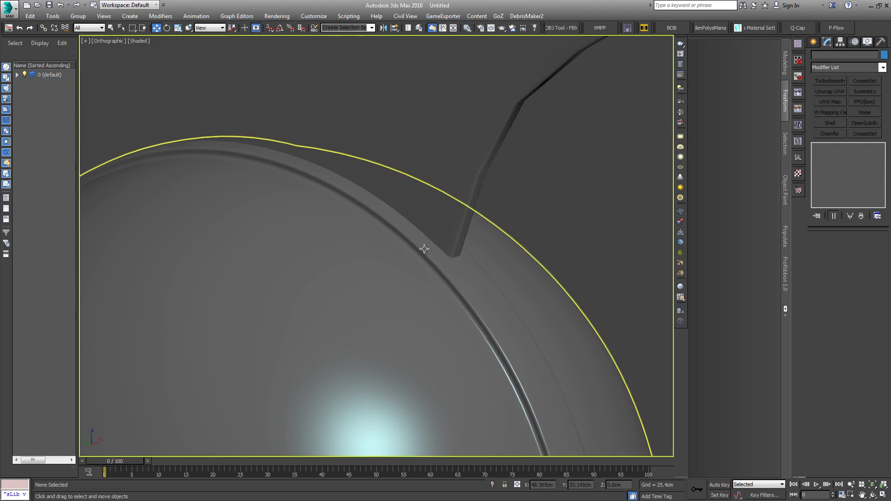
click(490, 147)
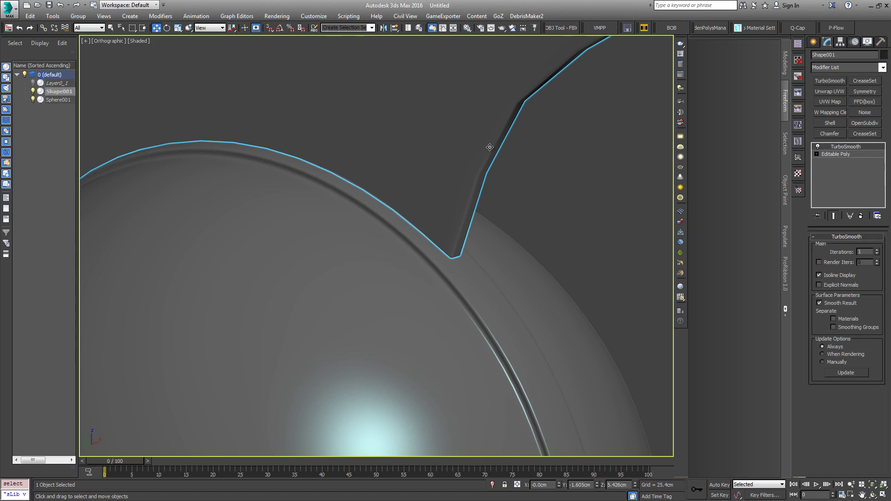
scroll(408, 195, down, 6)
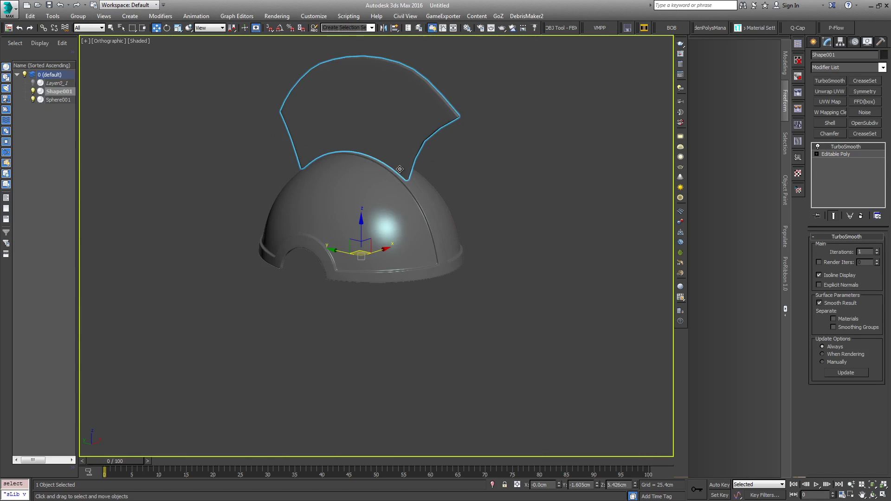
alt+middle_drag(375, 185, 472, 228)
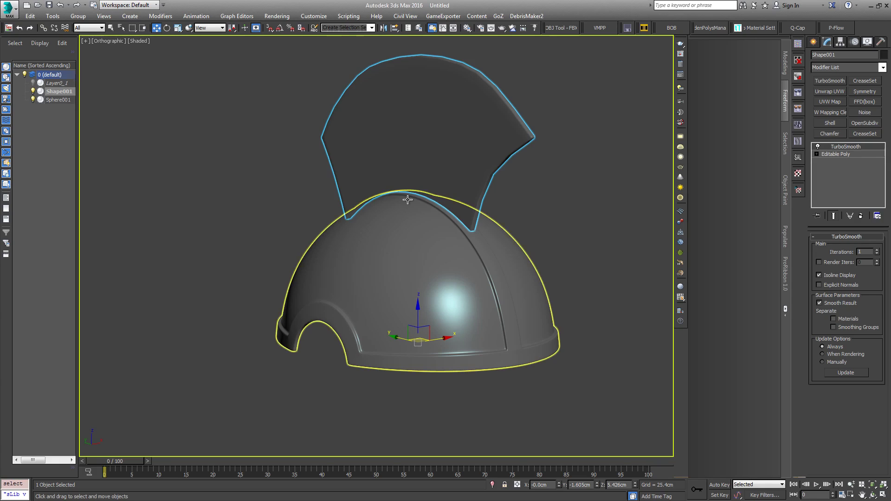
scroll(462, 216, up, 6)
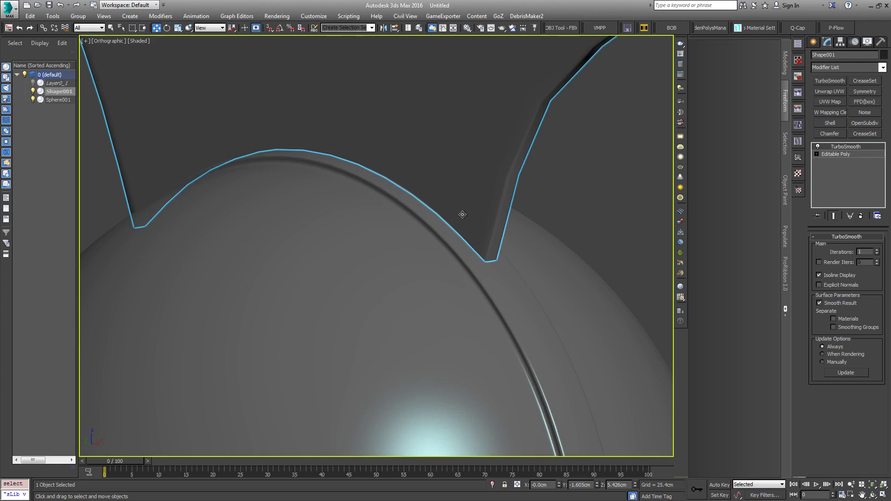
scroll(462, 214, down, 6)
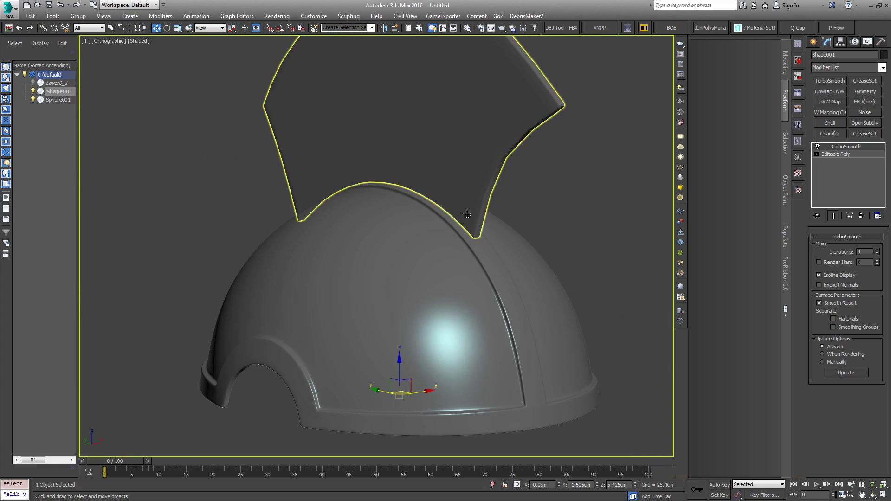
alt+middle_drag(475, 211, 468, 211)
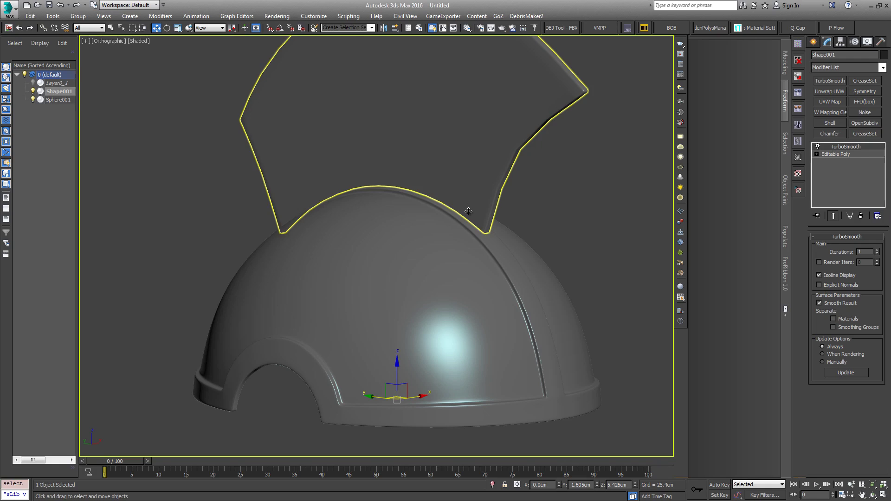
scroll(468, 212, up, 3)
scroll(479, 228, down, 5)
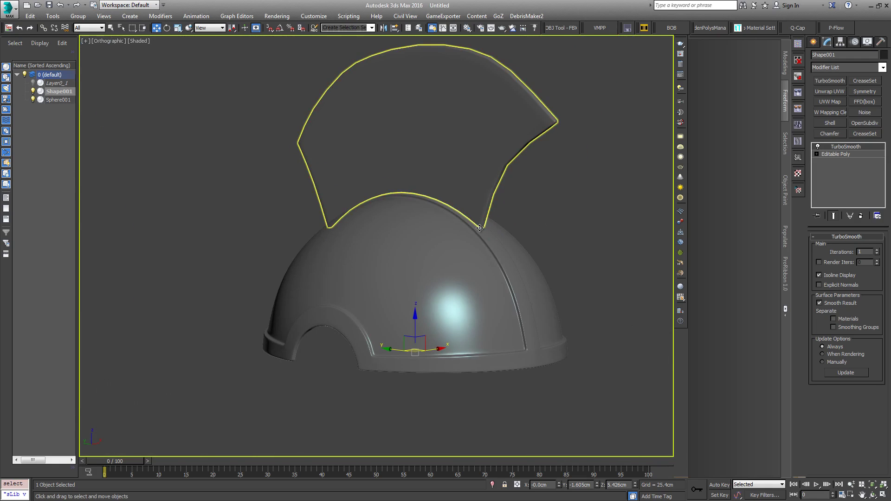
- Show edged faces again and insert a supporting SwiftLoop edge loop just above the crest's base at its Editable Poly level
click(836, 153)
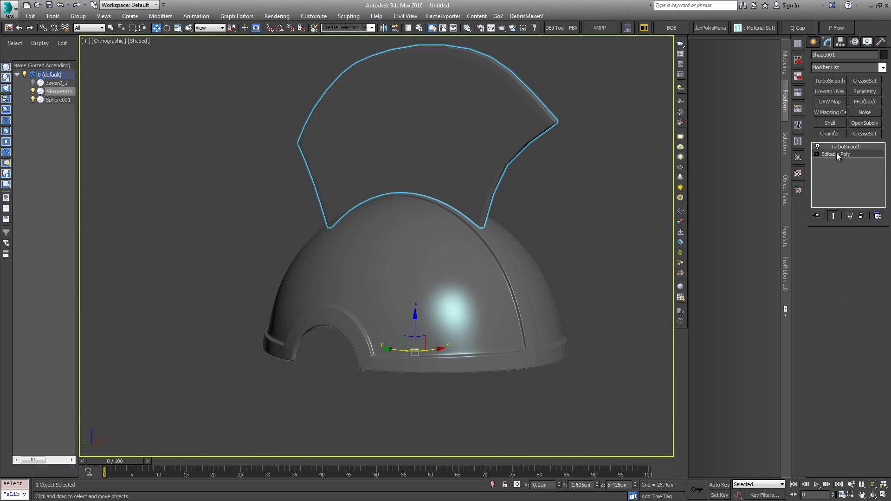
key(F4)
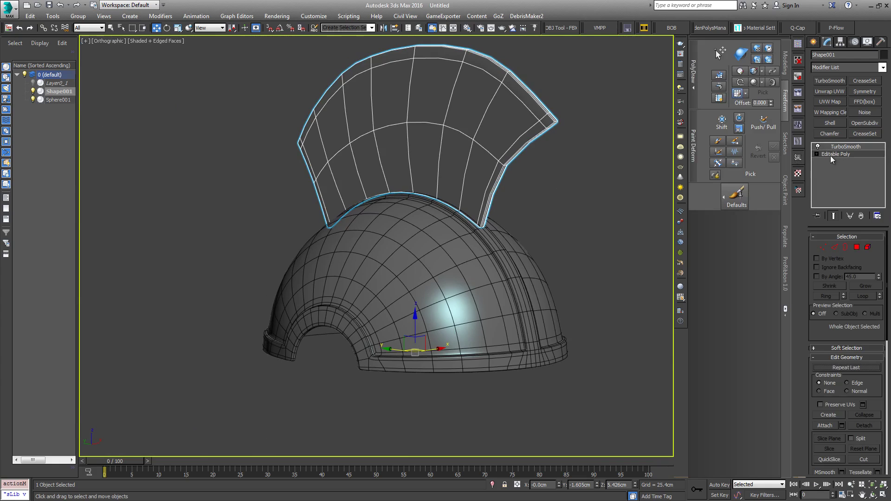
click(834, 248)
scroll(465, 166, up, 6)
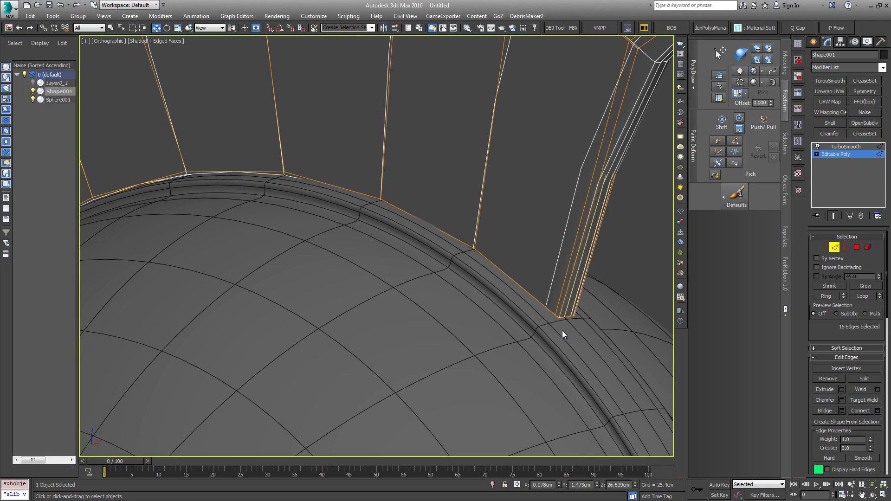
click(785, 62)
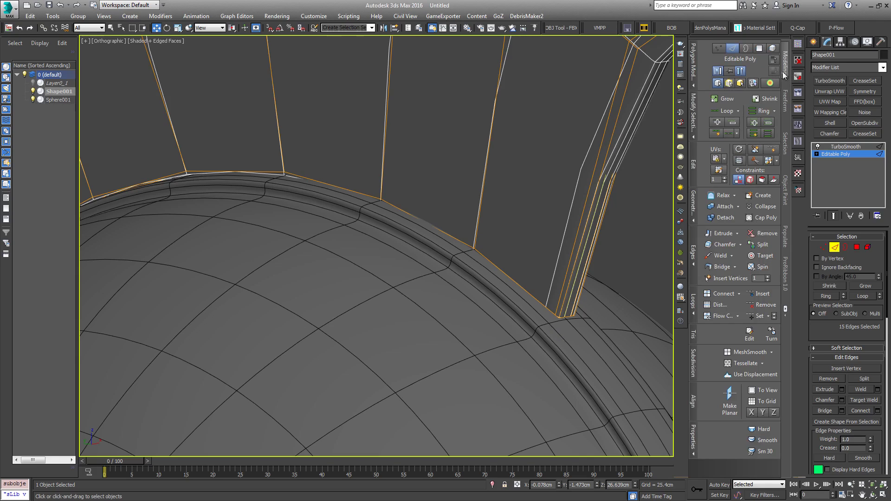
click(558, 306)
right_click(559, 307)
- Select the open border along the crest's base and scale it outward along X to flare it slightly
click(845, 247)
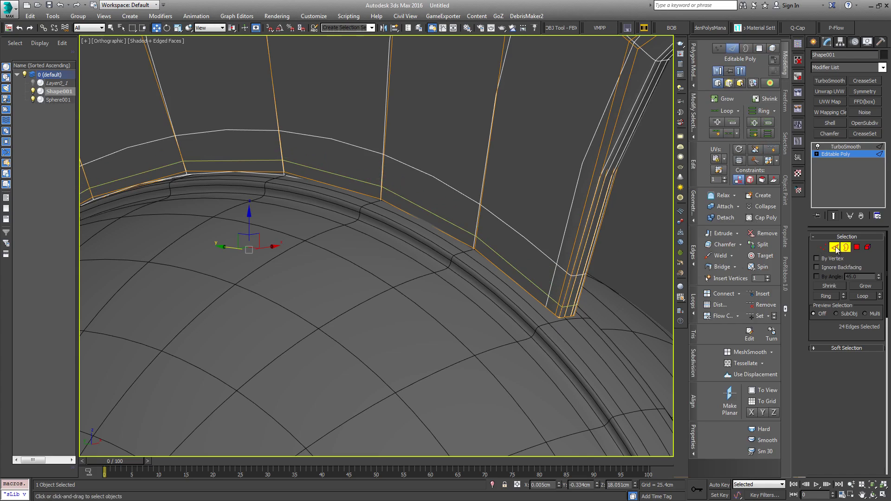
right_click(520, 286)
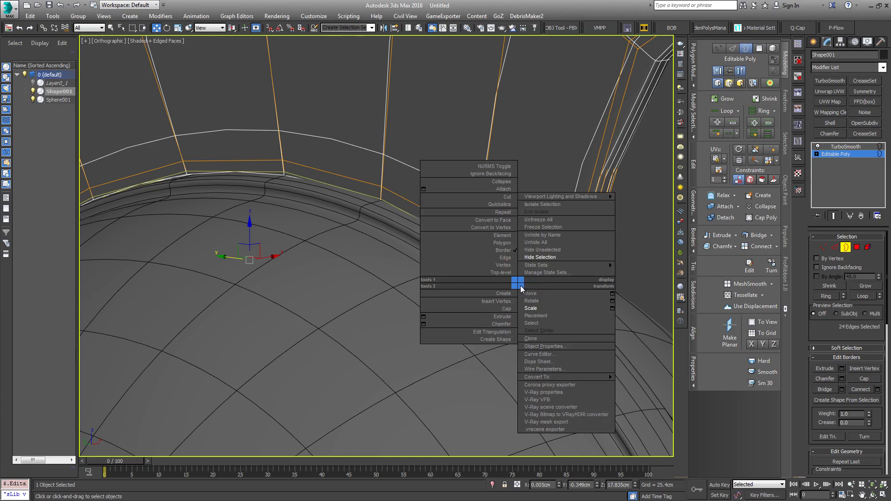
click(521, 306)
alt+middle_drag(254, 276, 236, 275)
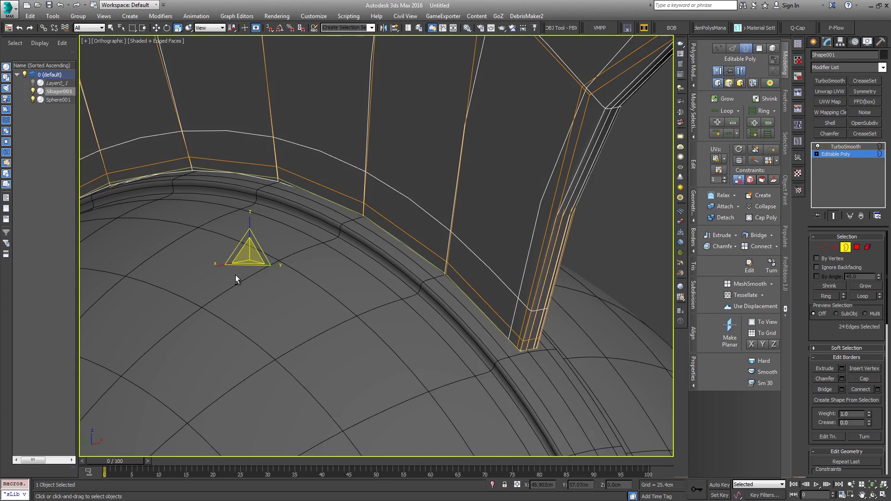
drag(217, 264, 205, 268)
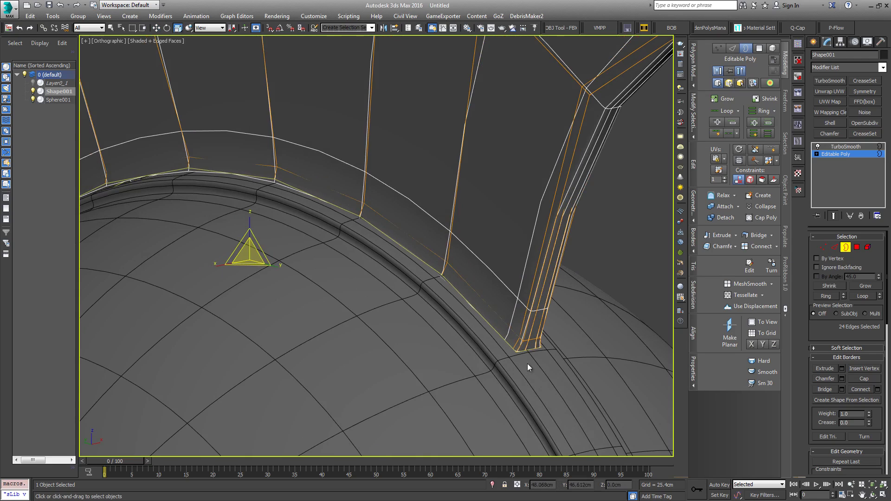
- Select the bottom vertices at the base corner below the crest's overhanging tip and move them in the Left view to fit the dome surface
middle_drag(527, 363, 490, 303)
click(823, 247)
scroll(525, 296, up, 5)
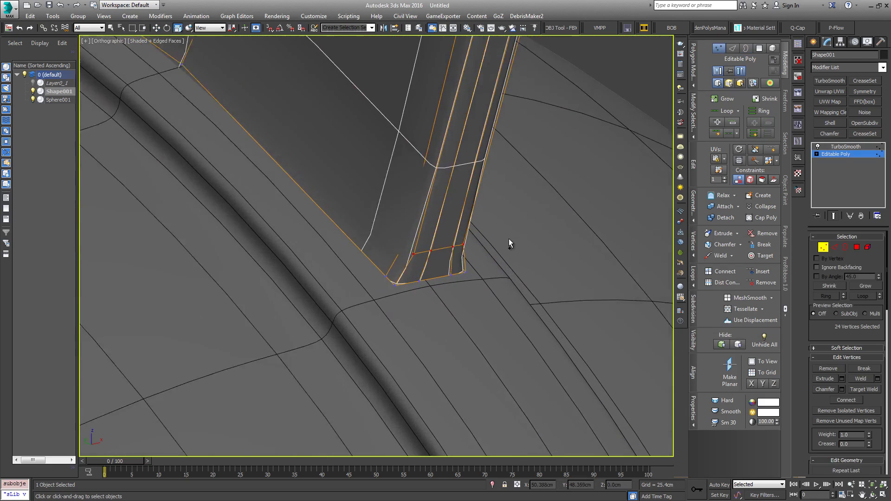
drag(422, 268, 436, 274)
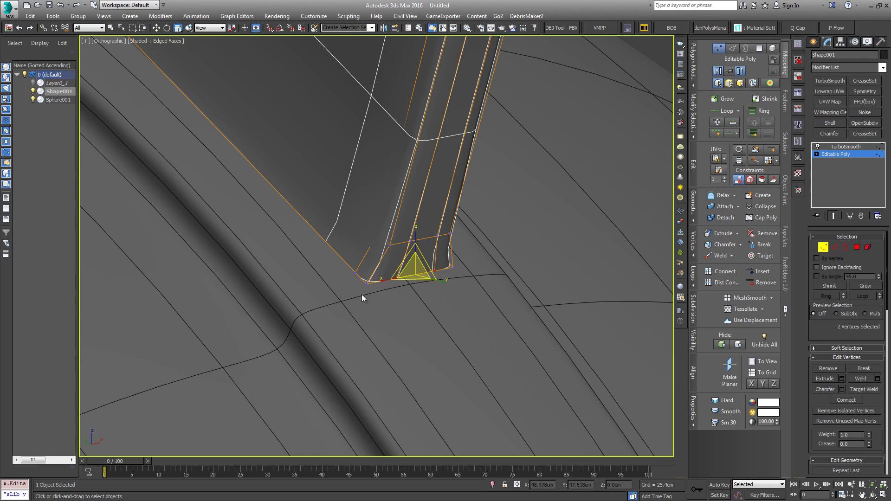
ctrl+click(366, 284)
ctrl+click(452, 267)
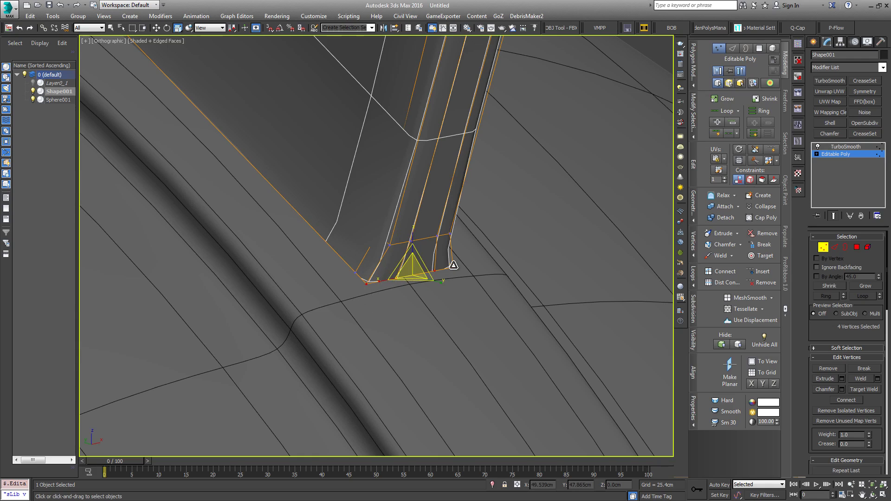
key(l)
key(z)
middle_drag(465, 369, 435, 282)
scroll(436, 281, up, 6)
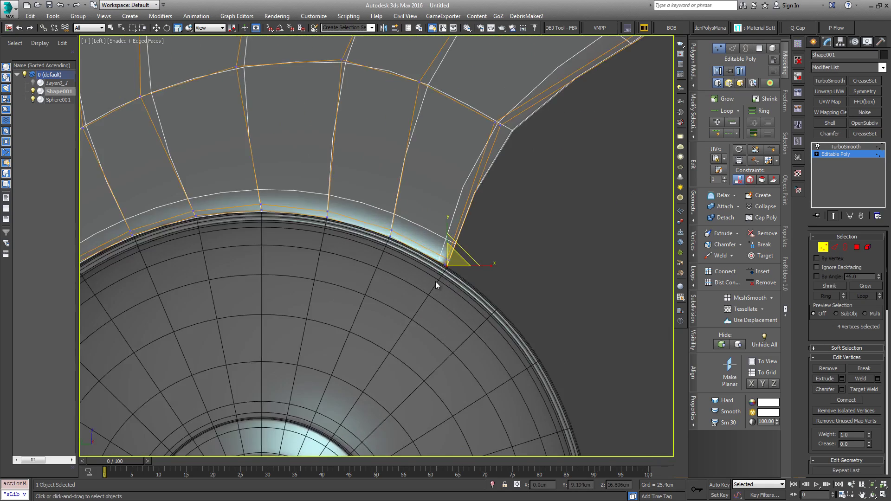
right_click(483, 219)
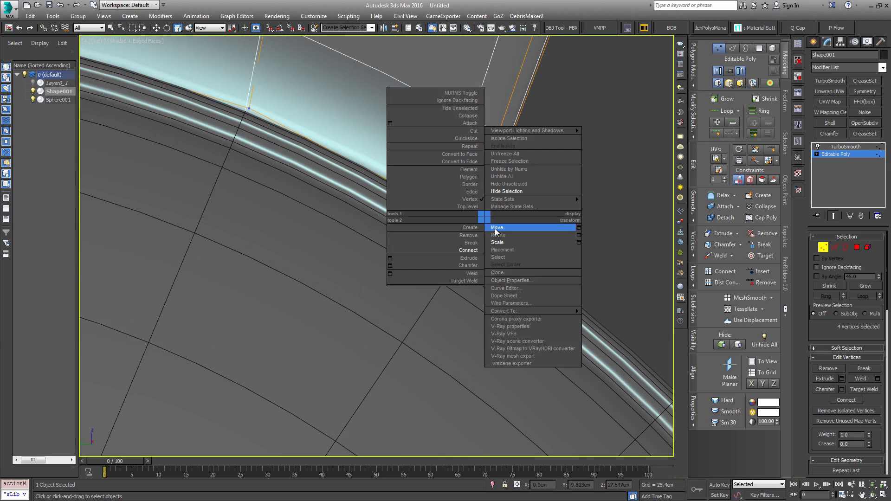
click(571, 234)
drag(493, 216, 480, 230)
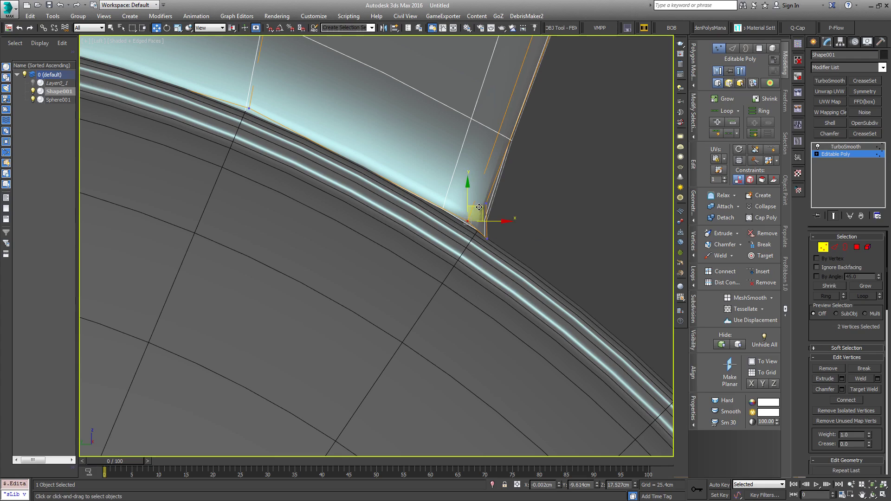
drag(477, 212, 477, 210)
middle_drag(404, 293, 656, 433)
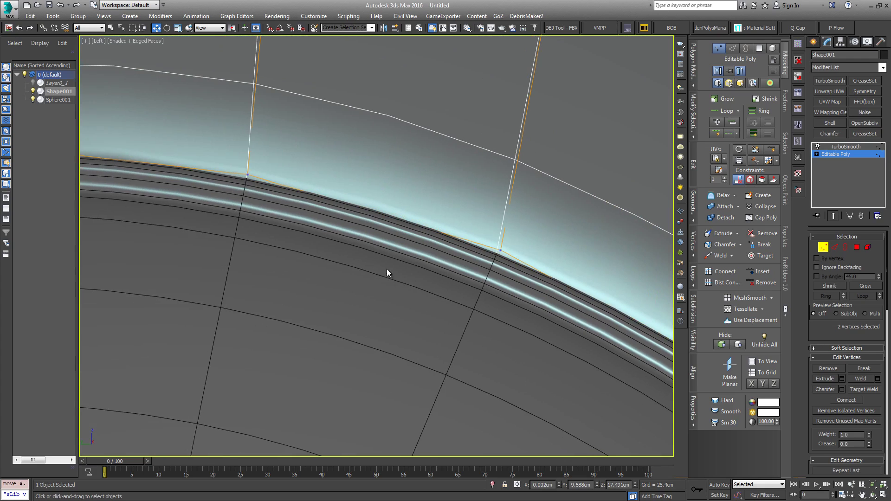
- Select the crest's bottom vertices at the opposite base corner and move them down in the Left view to fit the dome surface
middle_drag(358, 263, 620, 295)
middle_drag(249, 255, 548, 251)
middle_drag(260, 241, 581, 232)
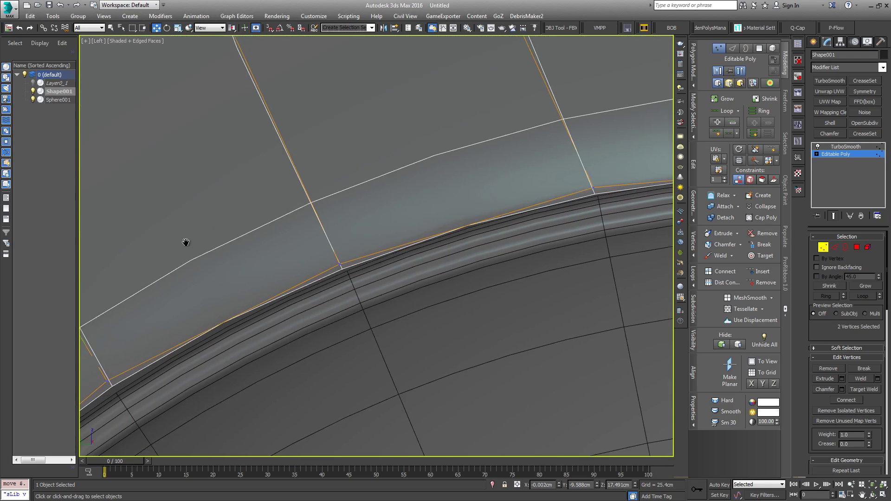
middle_drag(185, 243, 390, 74)
middle_drag(178, 307, 390, 169)
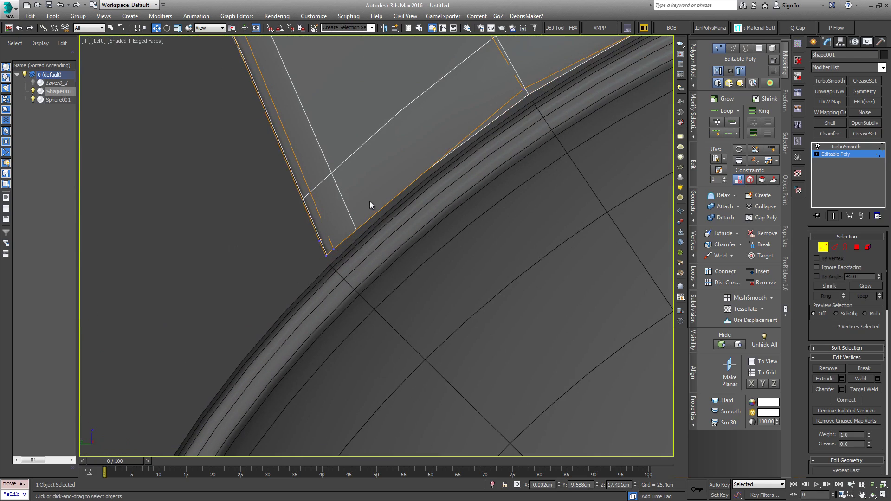
drag(308, 276, 308, 276)
drag(335, 230, 335, 266)
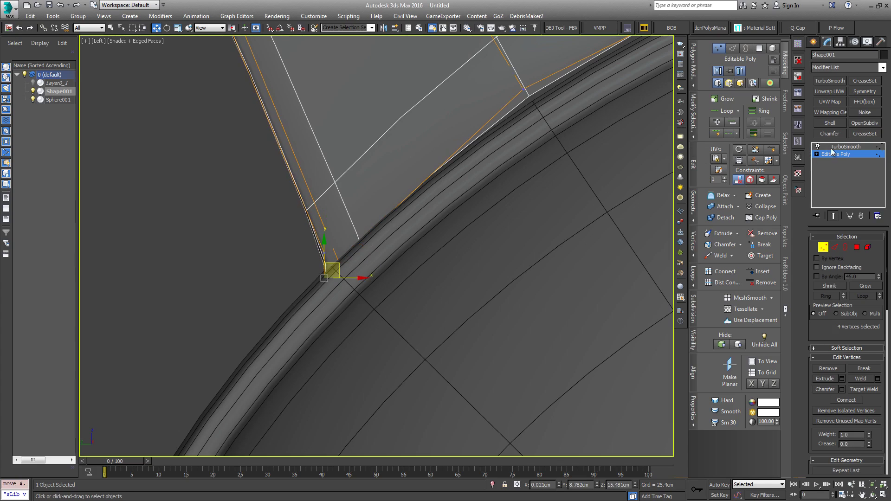
- Set the crest's TurboSmooth iterations to 2 and turn off the edged-faces display
click(850, 147)
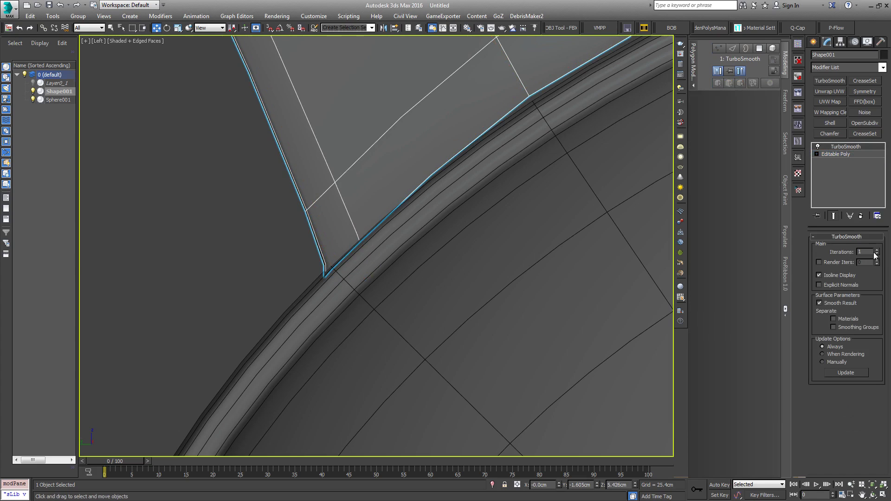
click(878, 251)
scroll(314, 235, down, 10)
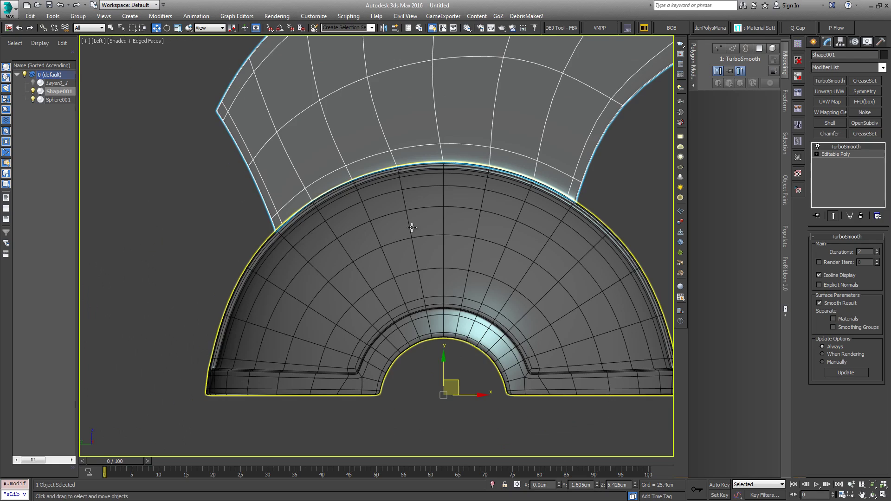
alt+middle_drag(408, 225, 415, 229)
key(F4)
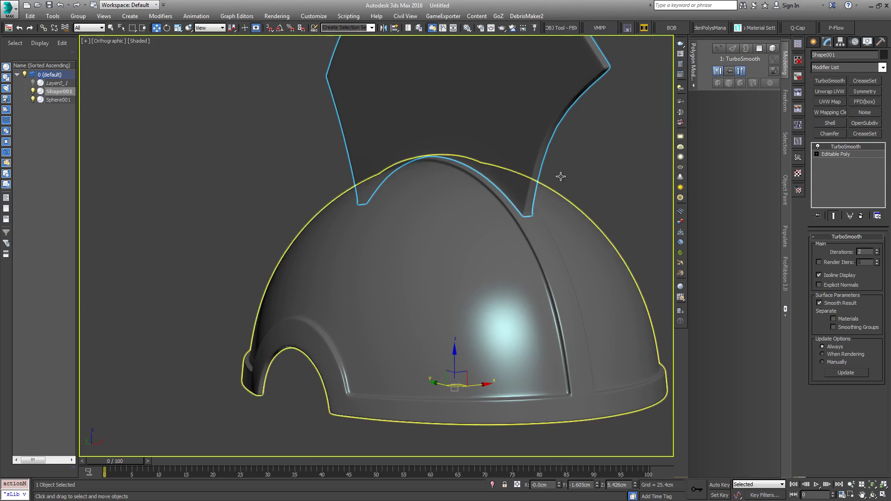
- Deselect the crest and examine how its smoothed base and end corners meet the dome
click(625, 164)
middle_drag(546, 187, 443, 182)
alt+middle_drag(485, 181, 445, 154)
scroll(525, 181, up, 5)
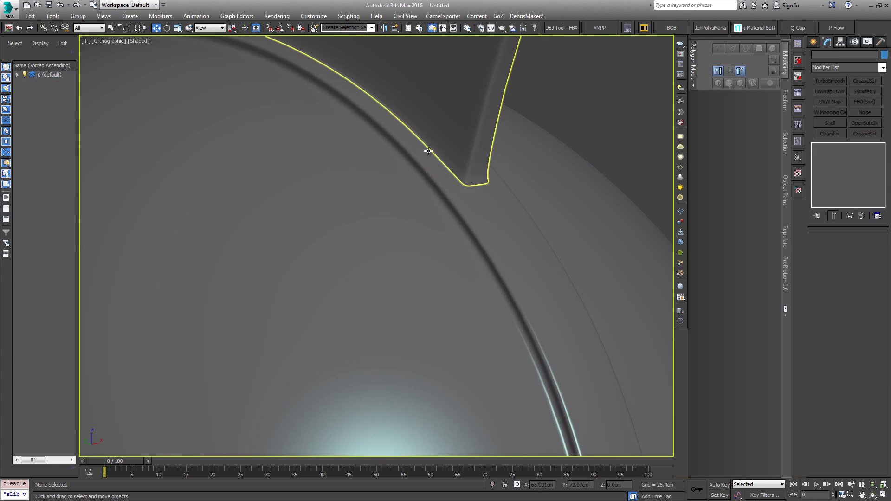
scroll(307, 168, down, 5)
middle_drag(156, 143, 276, 233)
scroll(341, 175, up, 5)
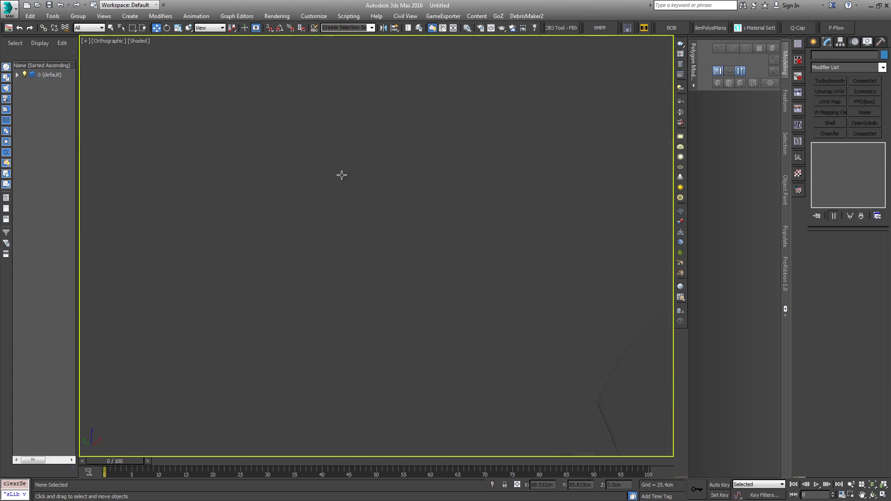
scroll(344, 176, down, 5)
- Adjust the crest's base at its Editable Poly level with the Freeform Shift brush to follow the dome's curve in the wireframe Left view
click(406, 88)
middle_drag(344, 176, 386, 162)
key(l)
key(z)
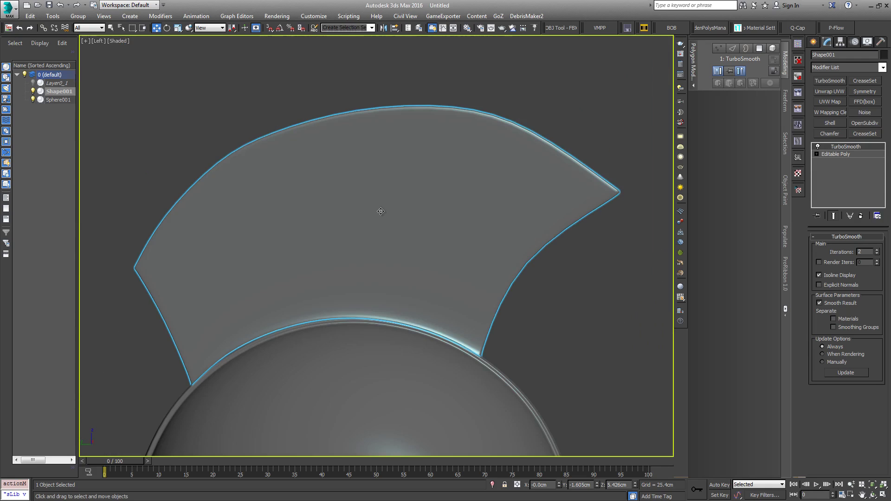
middle_drag(373, 227, 416, 142)
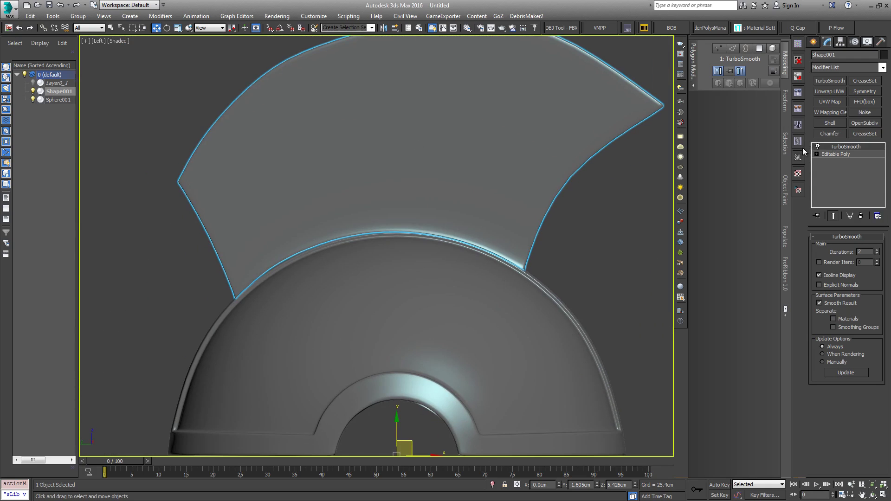
click(841, 155)
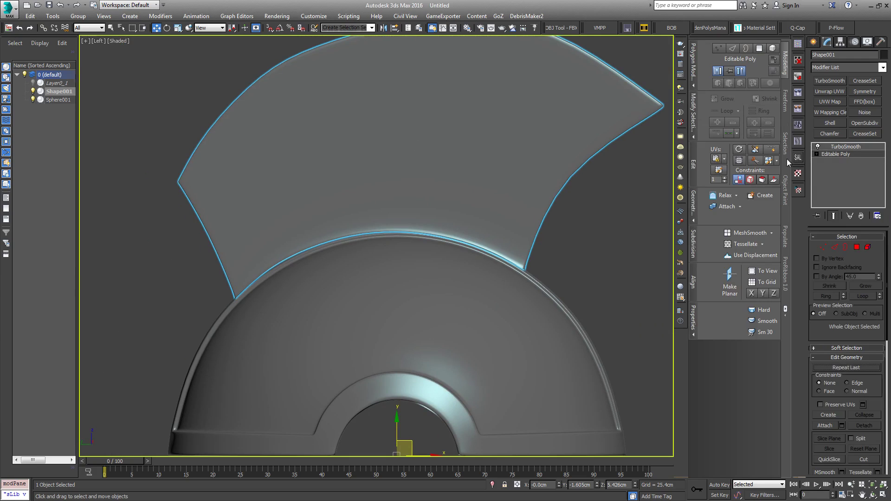
click(785, 100)
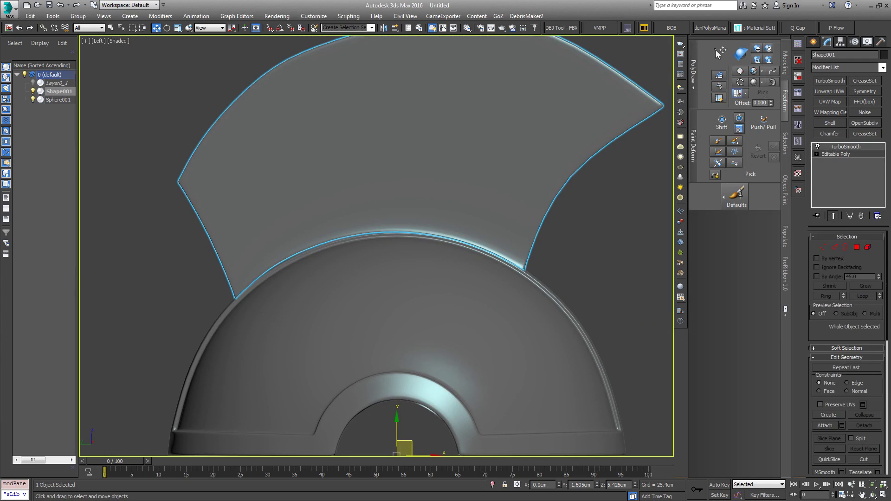
click(723, 120)
scroll(408, 234, up, 4)
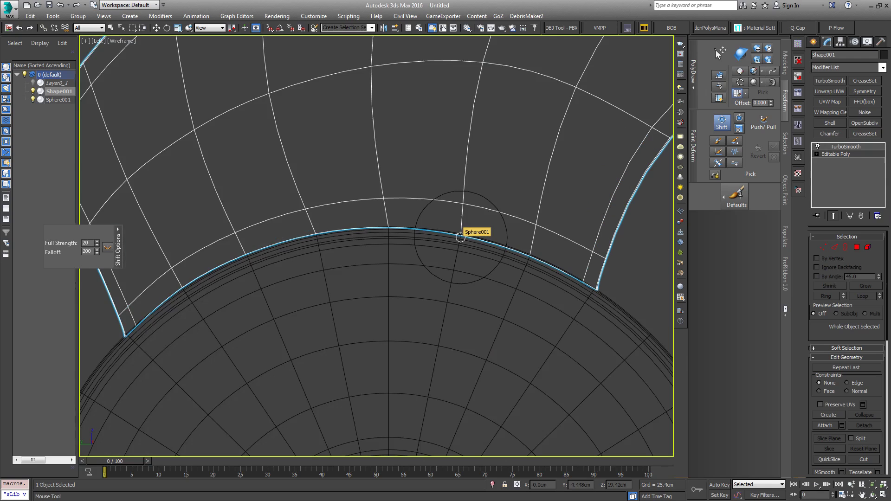
key(F3)
middle_drag(511, 264, 447, 227)
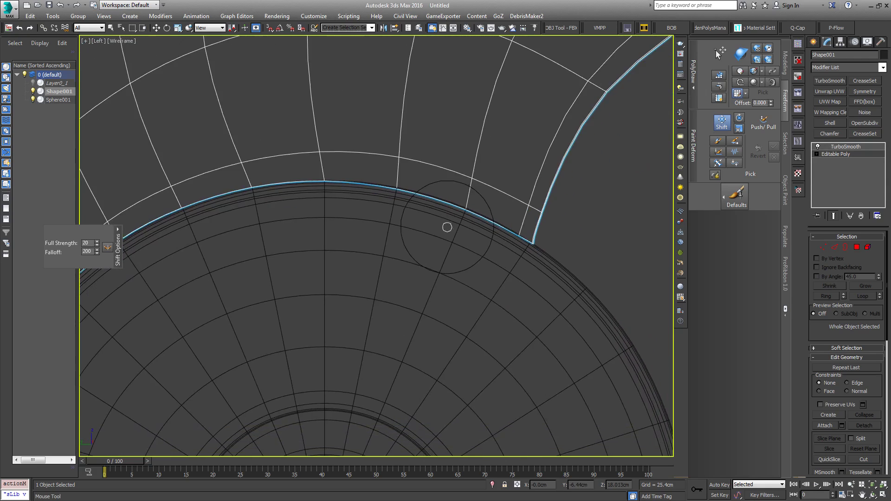
scroll(448, 227, up, 3)
middle_drag(310, 192, 451, 205)
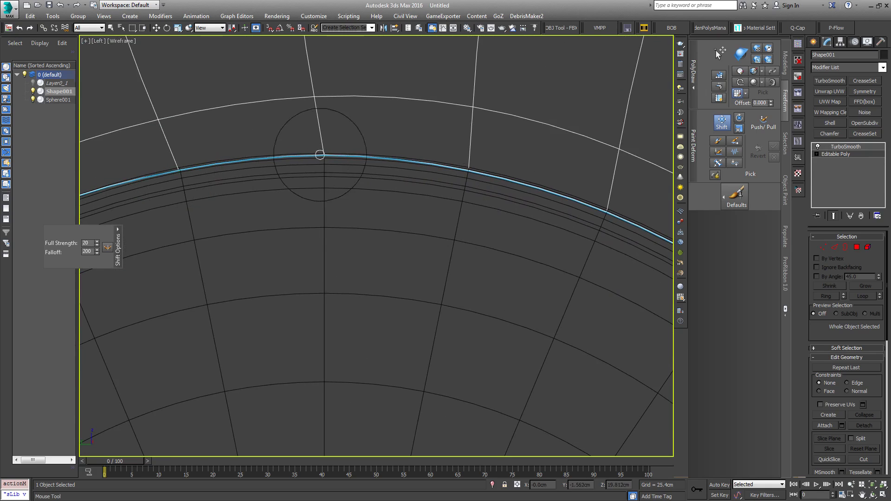
mouse_move(473, 179)
middle_down()
mouse_move(512, 156)
mouse_move(545, 153)
middle_up()
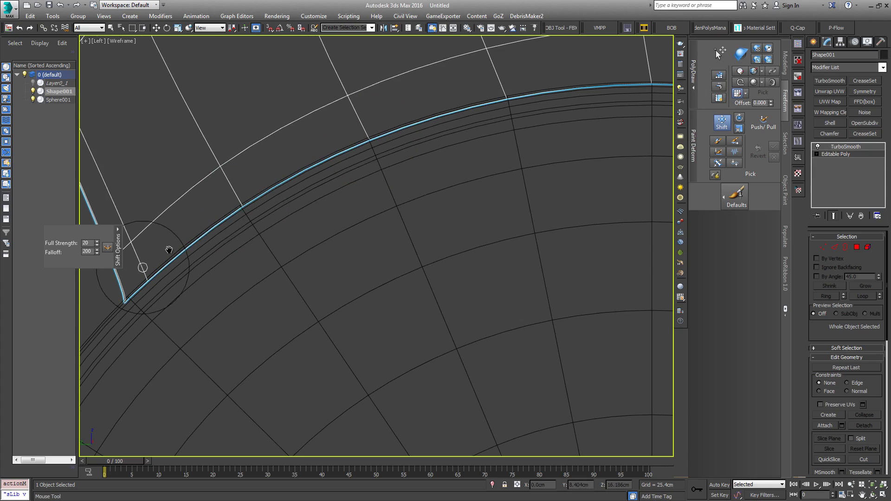
- Leave the Shift brush, return to shaded display without edged faces and deselect the crest
scroll(308, 233, down, 10)
mouse_move(323, 220)
alt+middle_down()
mouse_move(415, 248)
mouse_move(559, 219)
mouse_move(478, 261)
alt+middle_up()
key(F3)
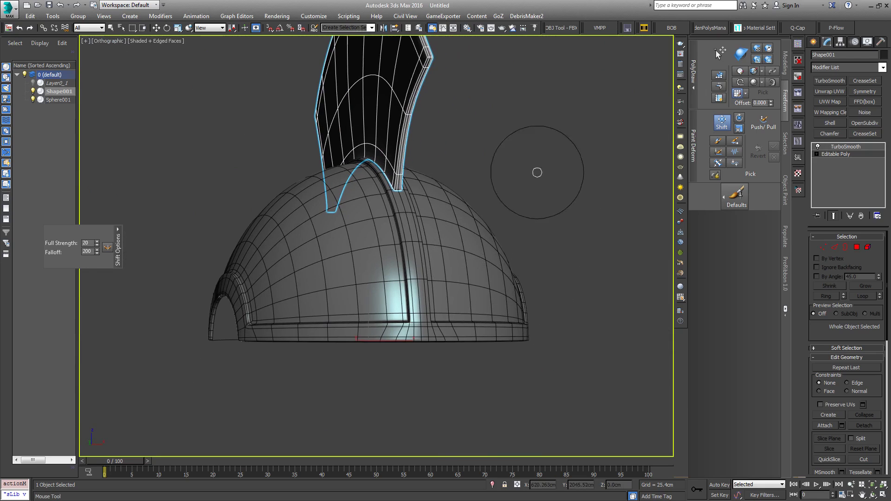
key(w)
click(508, 186)
scroll(520, 204, up, 2)
key(F4)
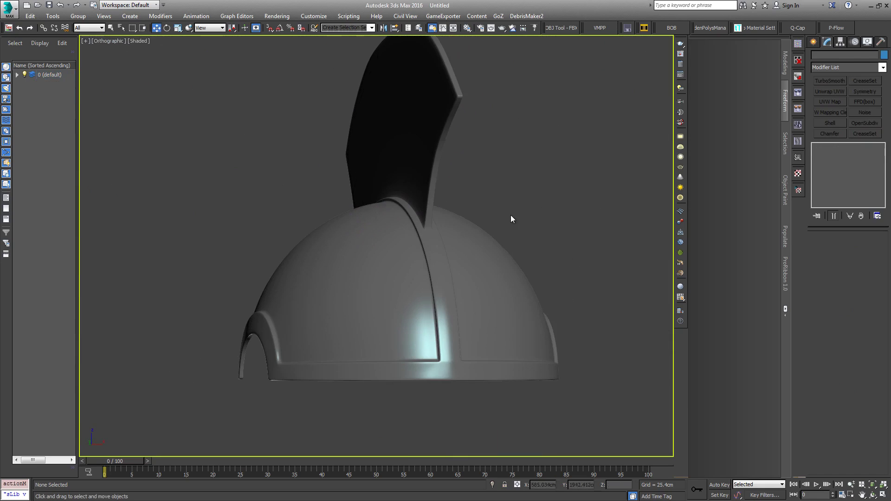
- Examine the helmet dome and the fitted crest together from several angles
click(486, 287)
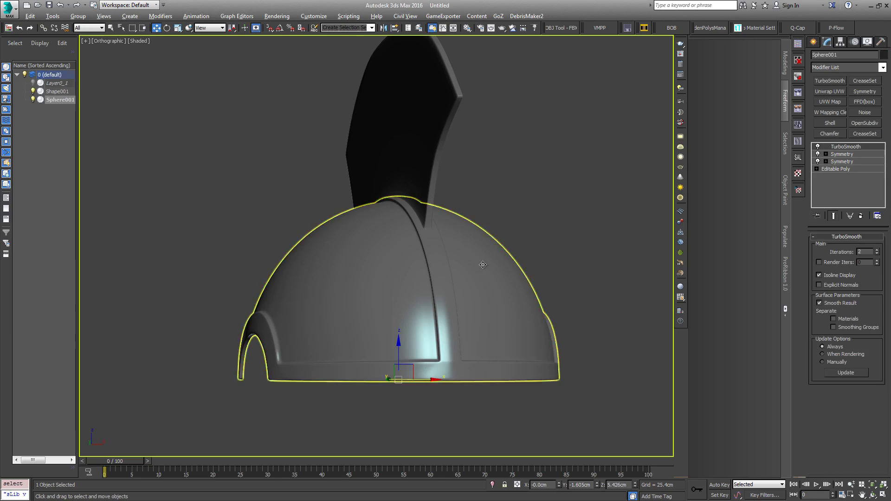
alt+middle_drag(483, 265, 572, 247)
scroll(506, 287, up, 5)
scroll(517, 252, down, 5)
scroll(578, 255, down, 4)
middle_drag(582, 277, 524, 227)
click(528, 219)
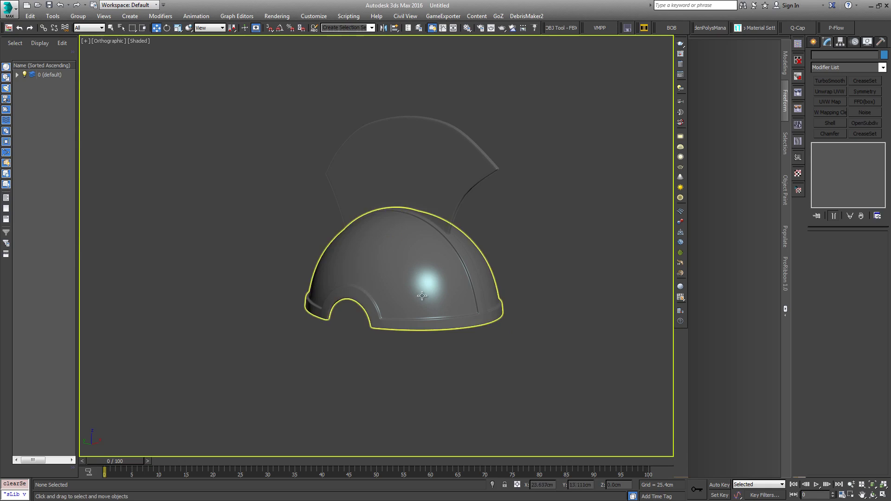
alt+middle_drag(423, 296, 456, 286)
key(shift+z)
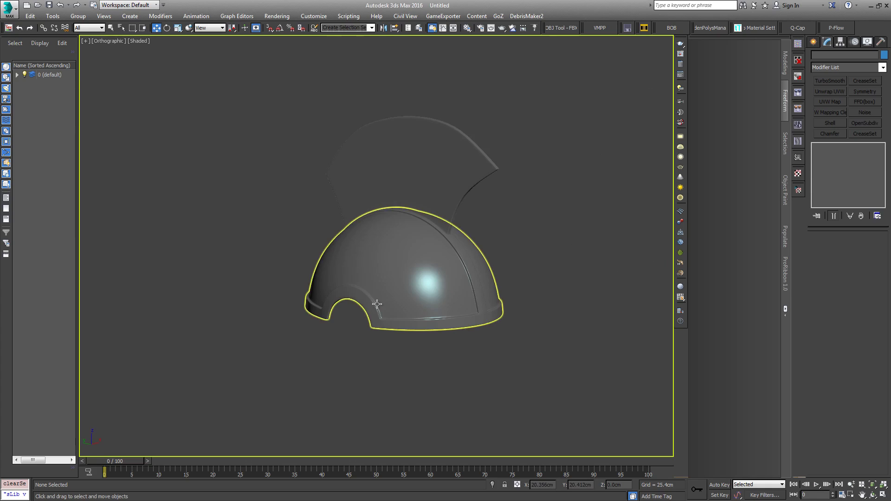